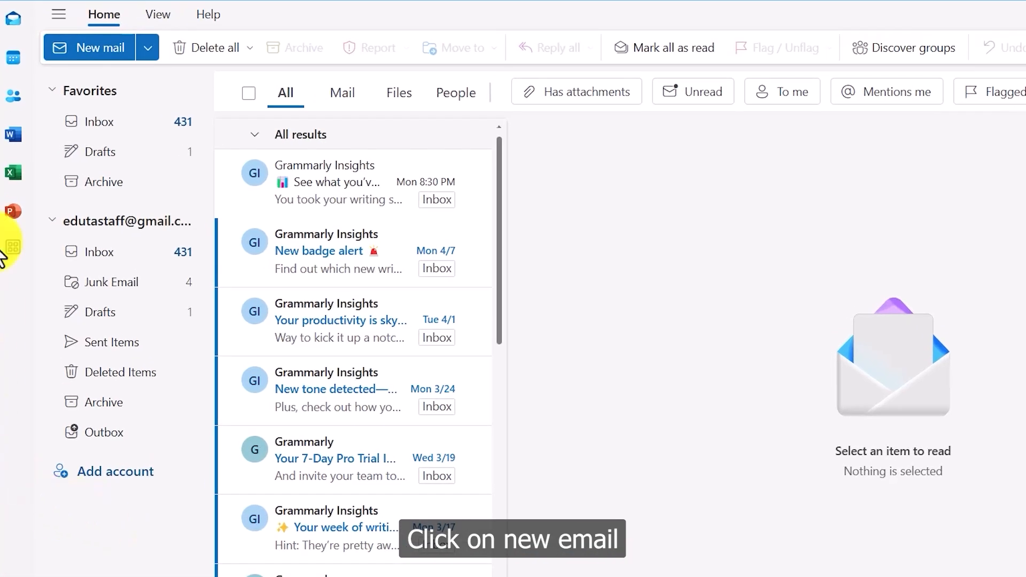
Start a new email and reveal the Cc and Bcc lines beneath To.
click(75, 47)
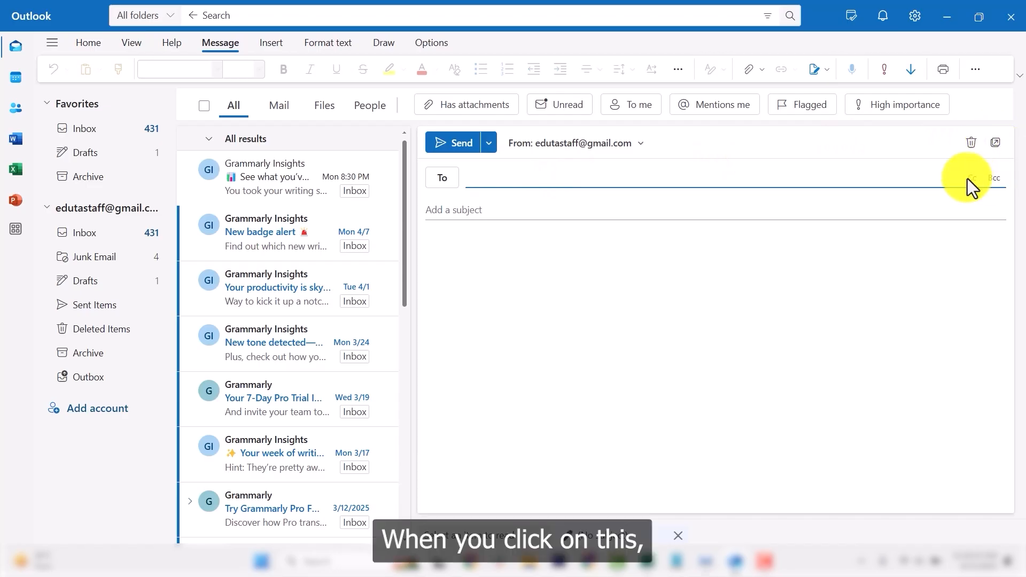
click(978, 180)
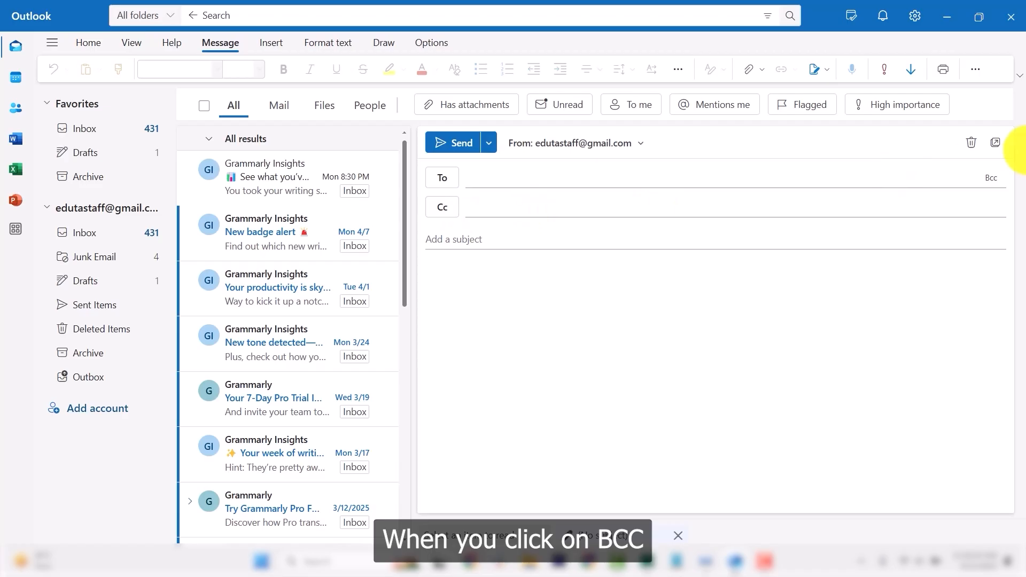
click(997, 185)
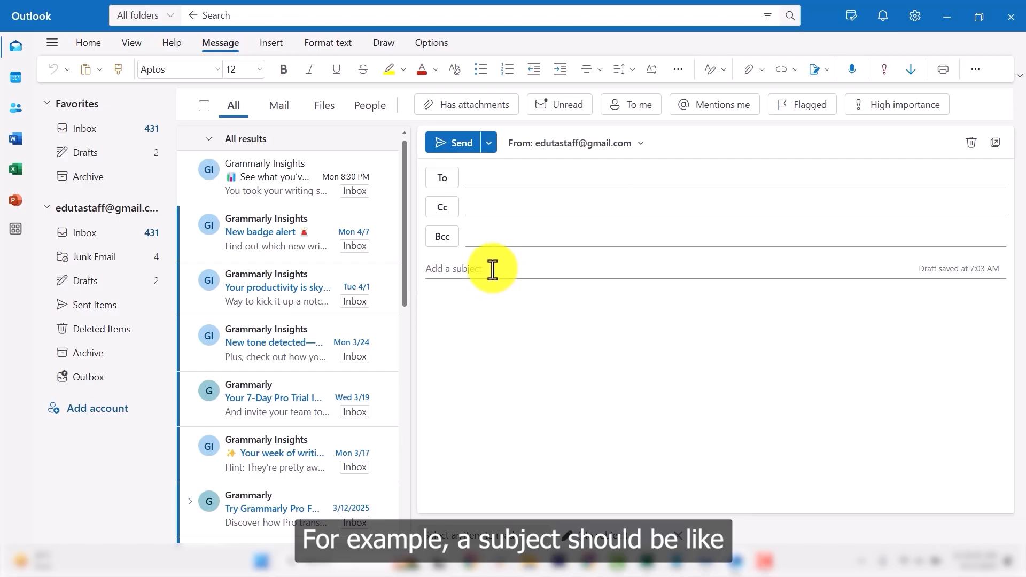
Enter the subject 'Meeting Request for Thursday at 10 AM', then move into the message body.
click(492, 269)
text(Meeting Req)
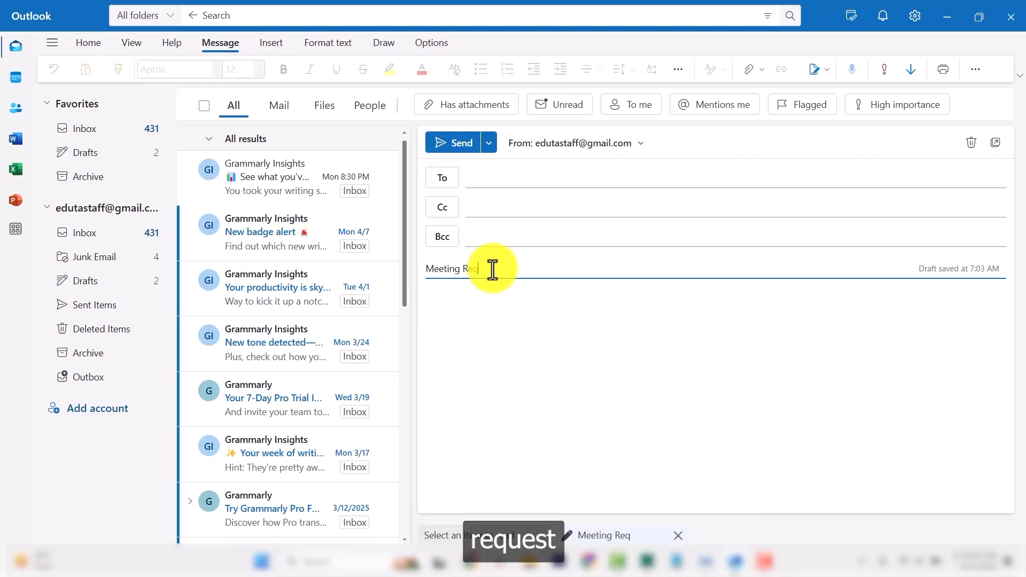
text(uest)
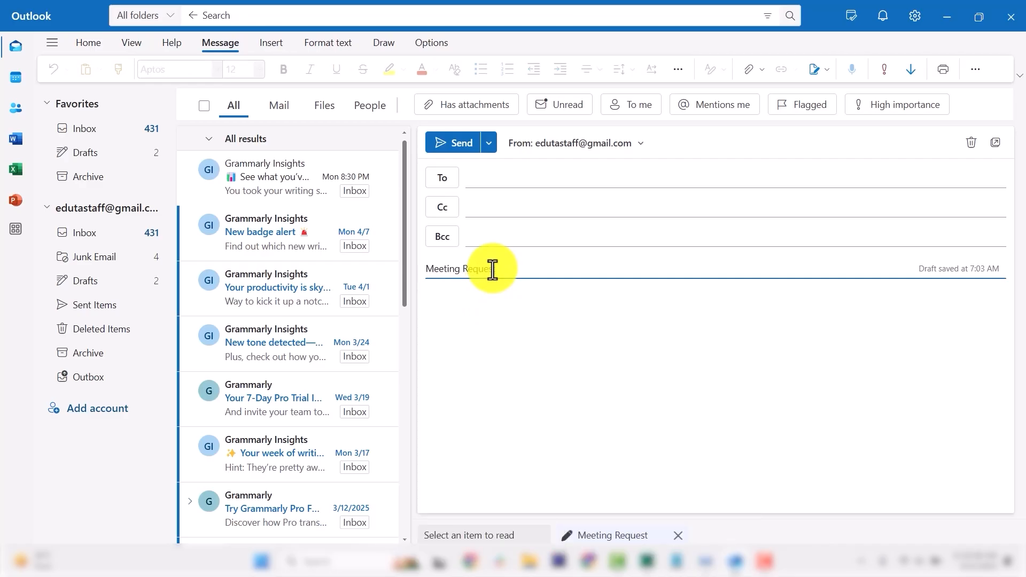
text( for Thurs)
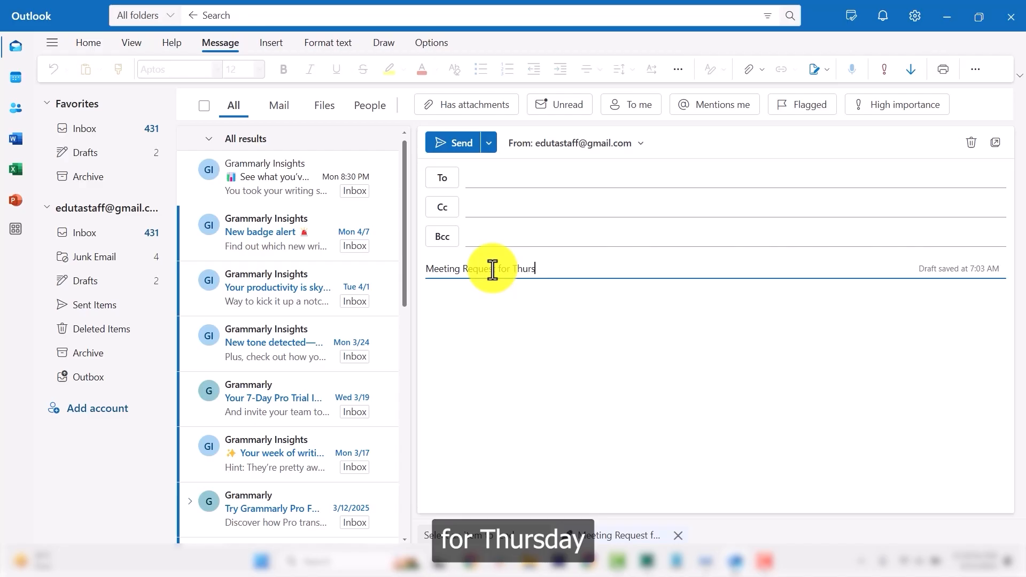
text(dday)
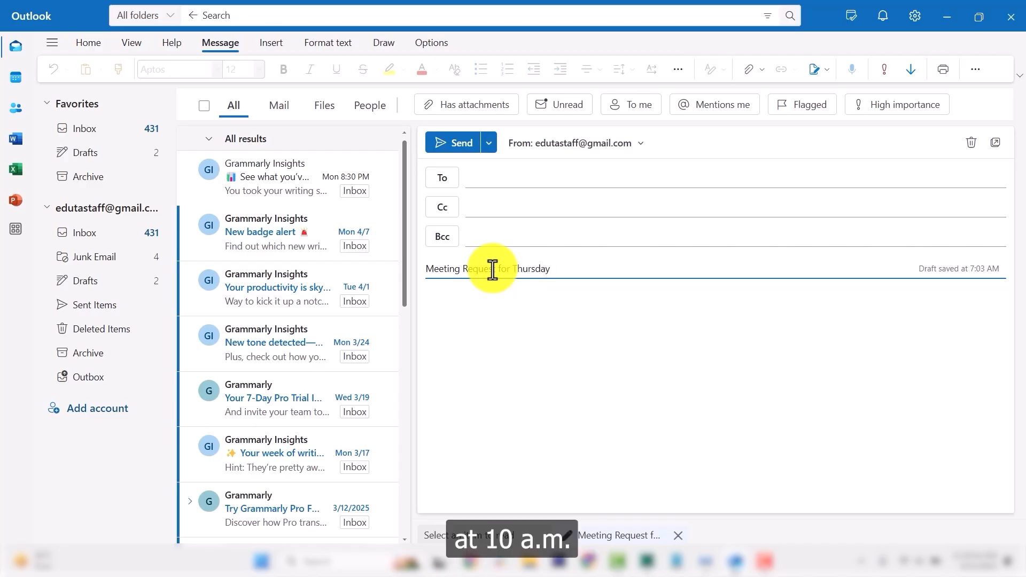
text( at 10 AM)
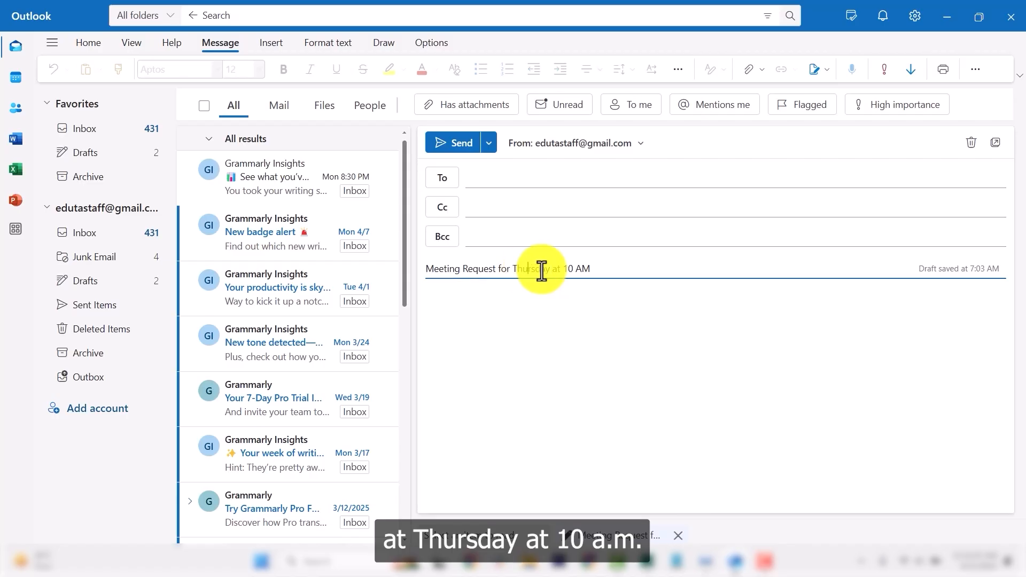
drag(618, 267, 407, 275)
click(515, 308)
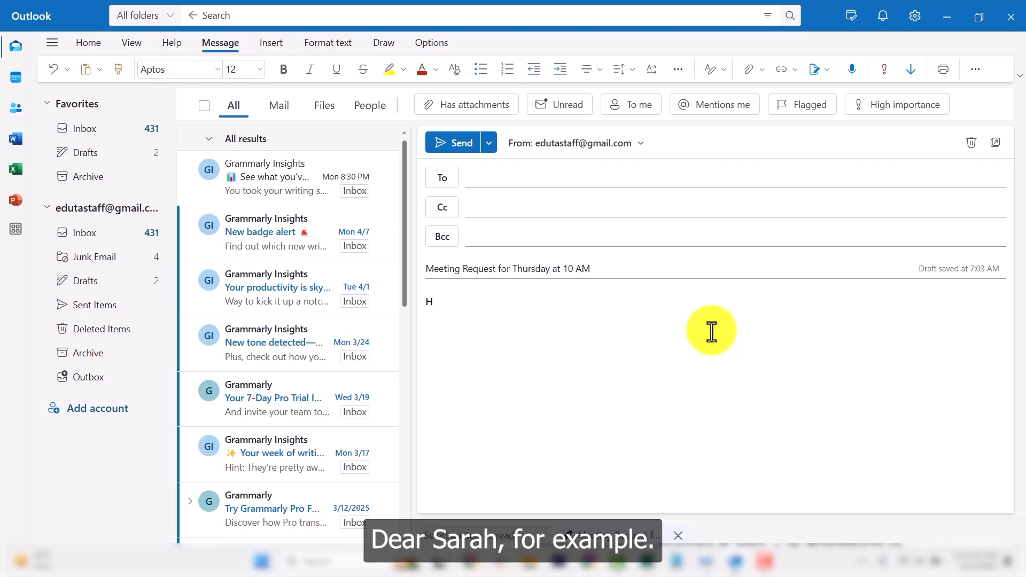
Write a greeting to the recipient, a '(message body)' placeholder and the closing 'Best regards/Thank you!'.
text(i Sarah)
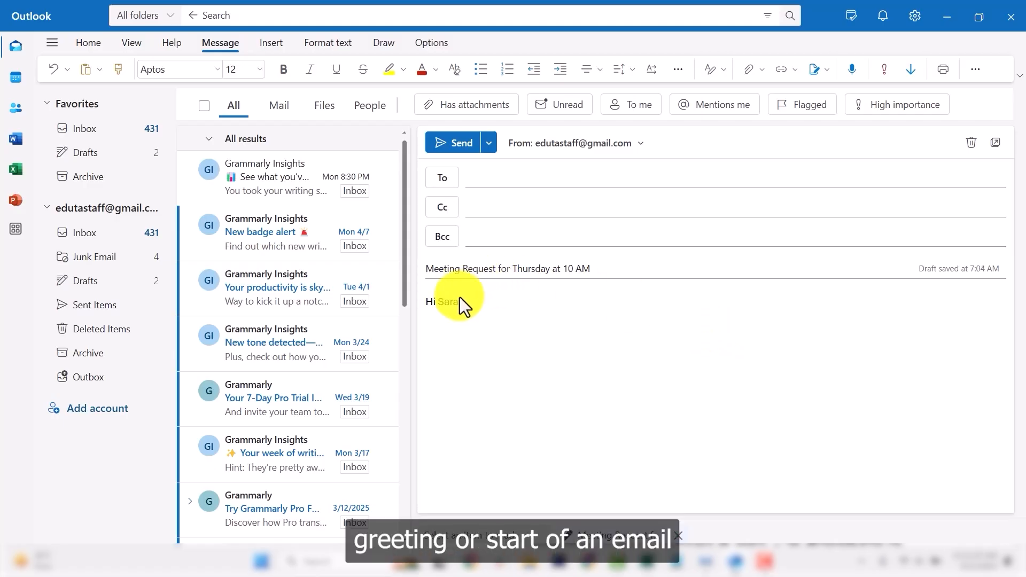
text(,)
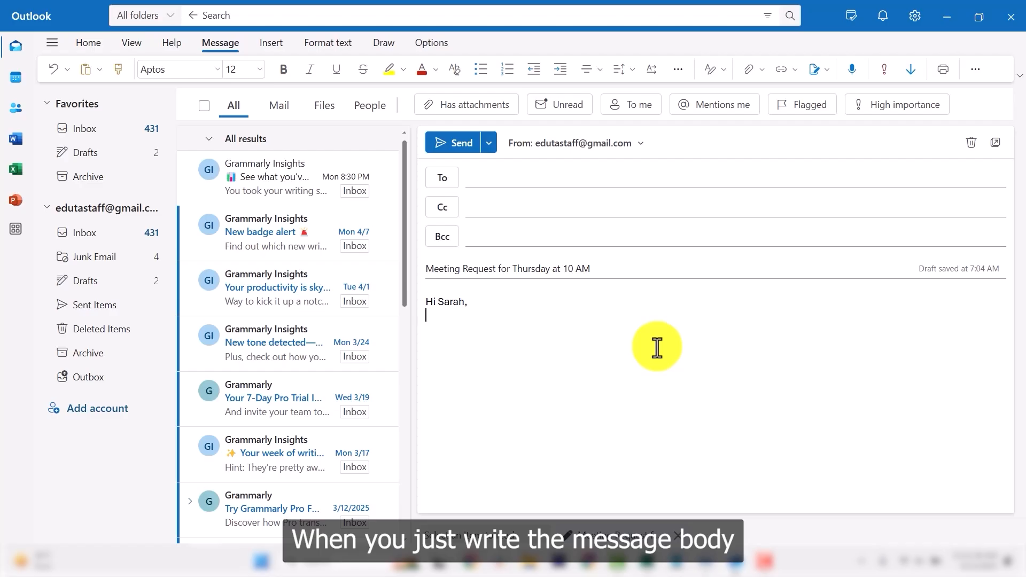
key(Return)
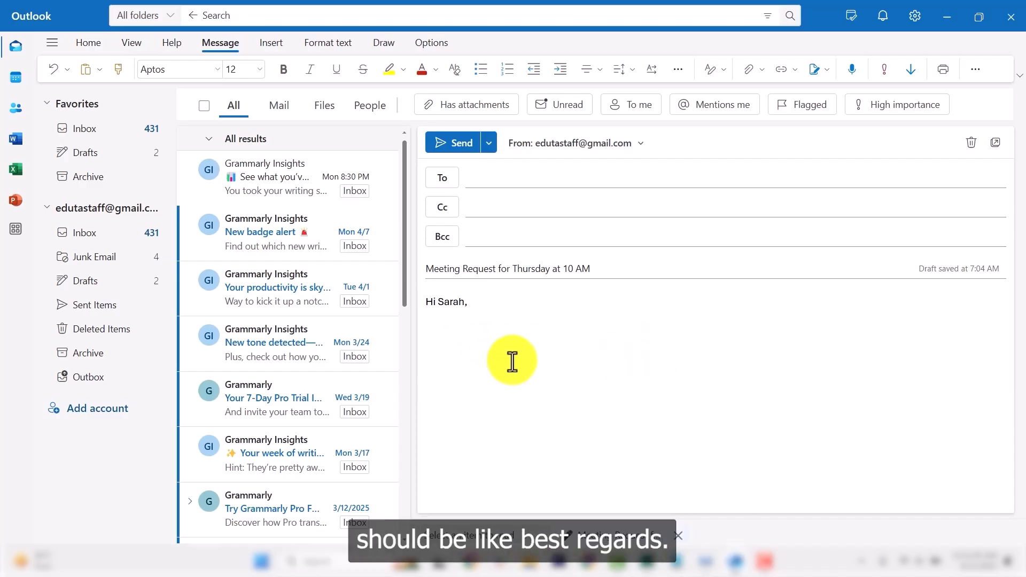
text(Best regard)
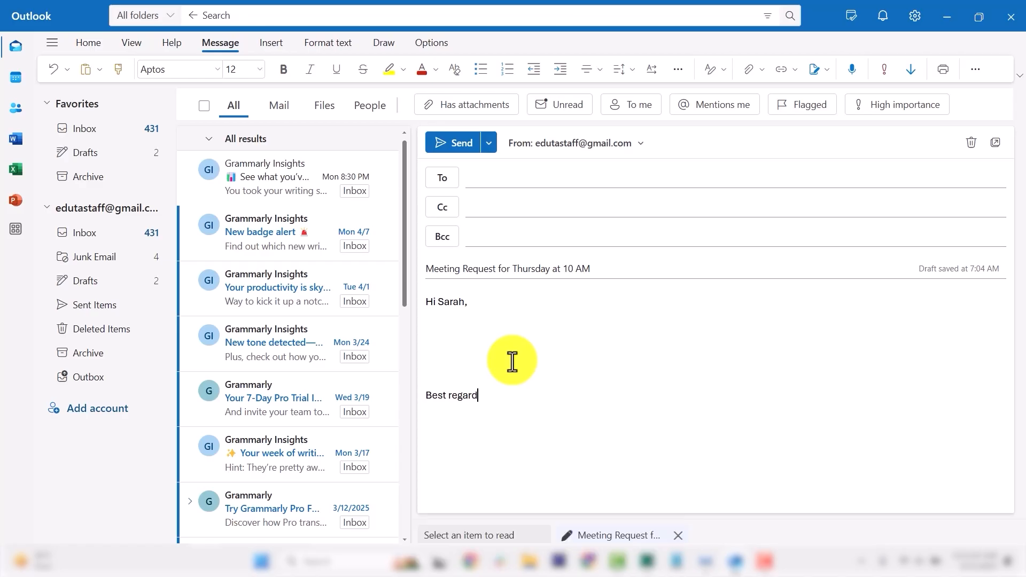
text(s/Thank you!)
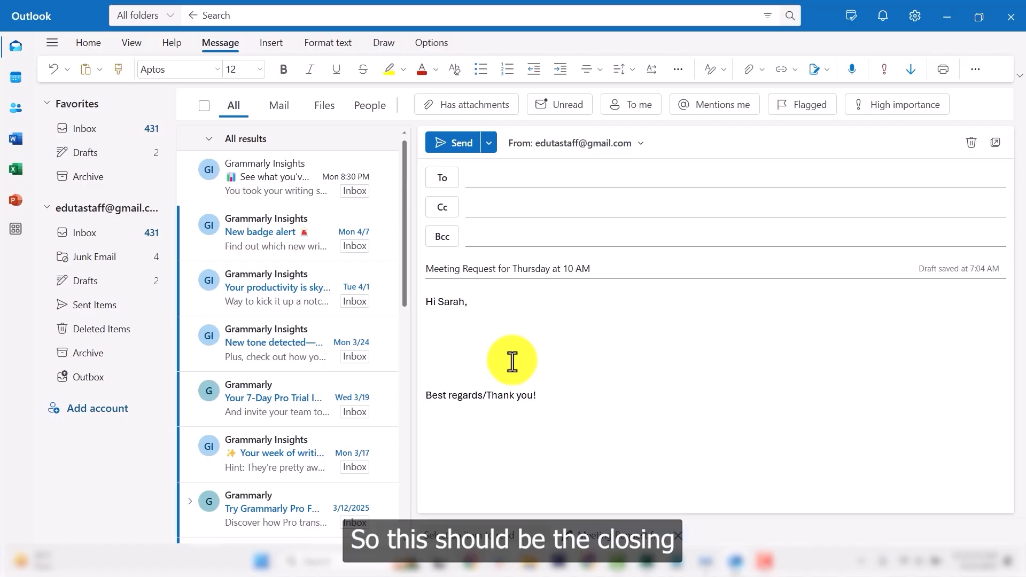
click(469, 326)
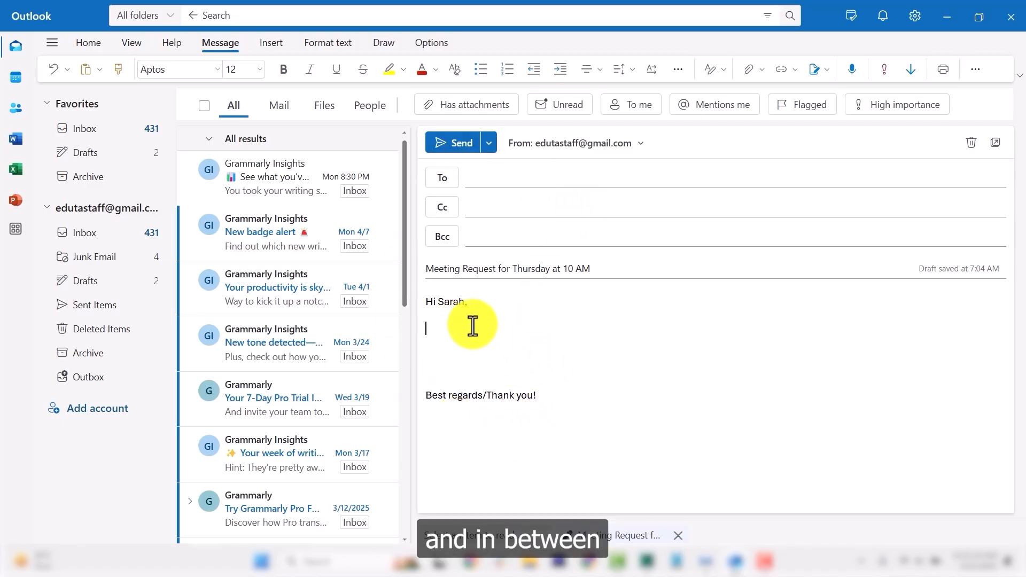
text((message body))
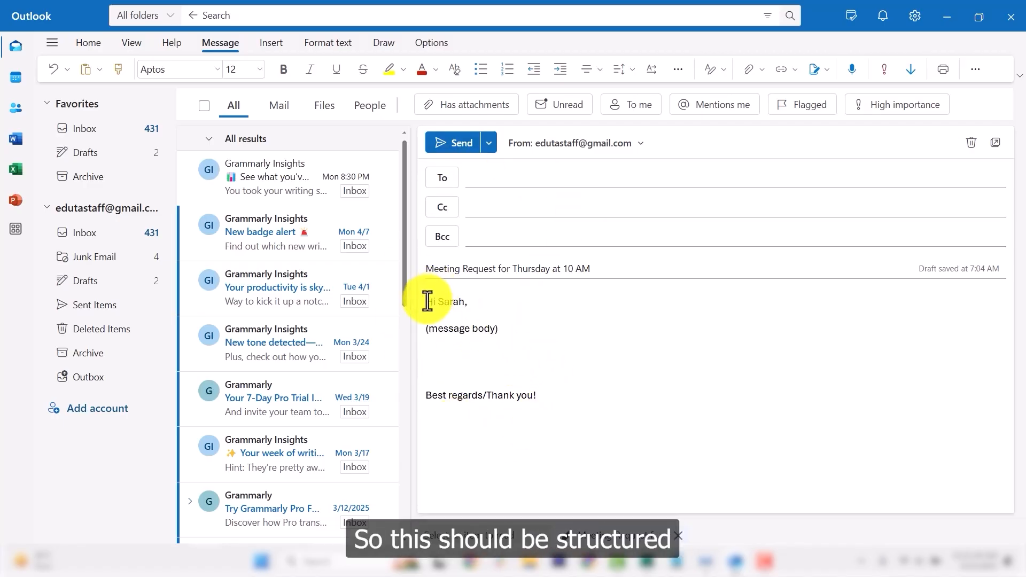
Type the sender's full name on the line below 'Best regards/Thank you!'.
drag(428, 301, 591, 403)
click(424, 300)
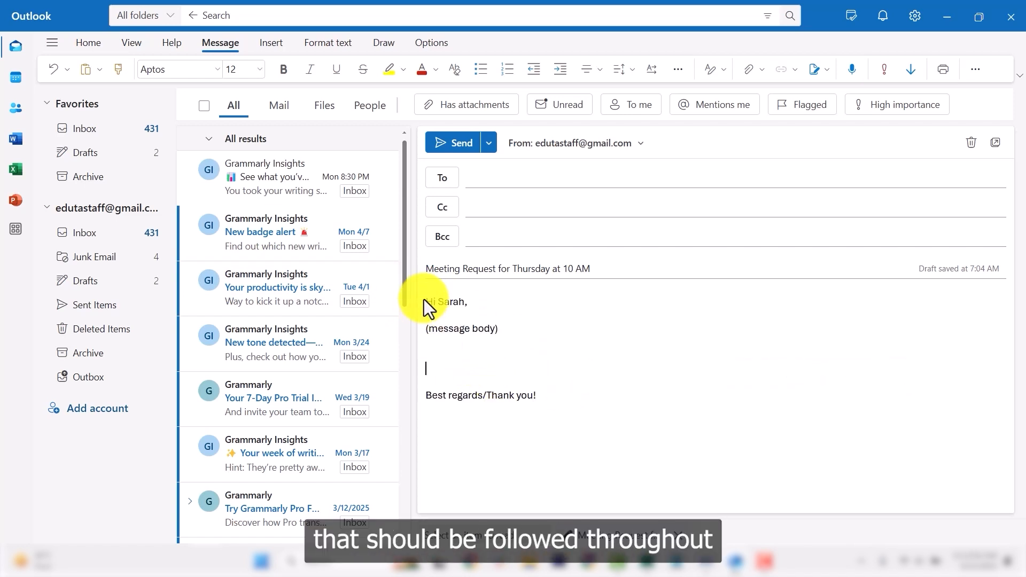
drag(425, 299, 593, 422)
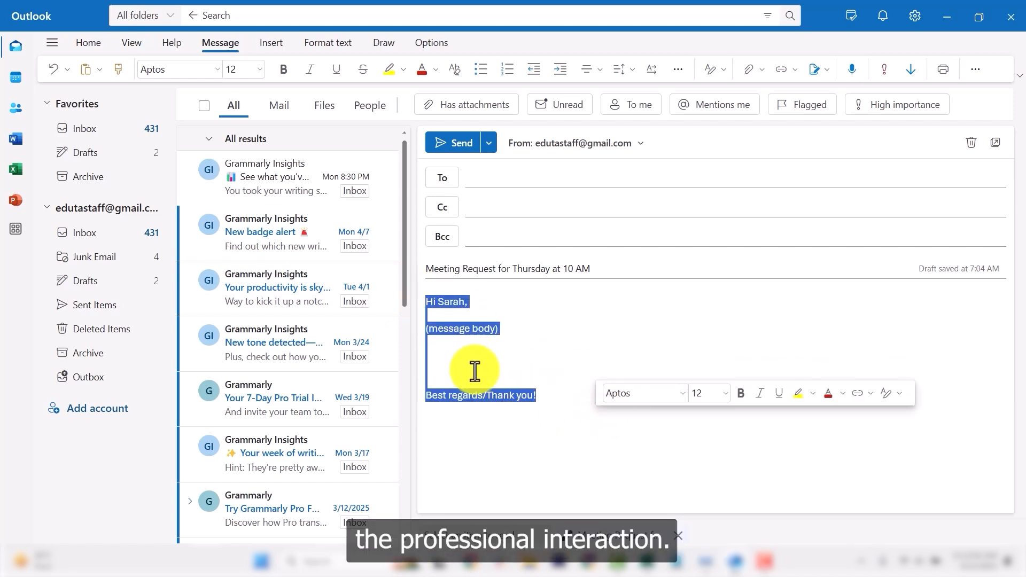
click(562, 401)
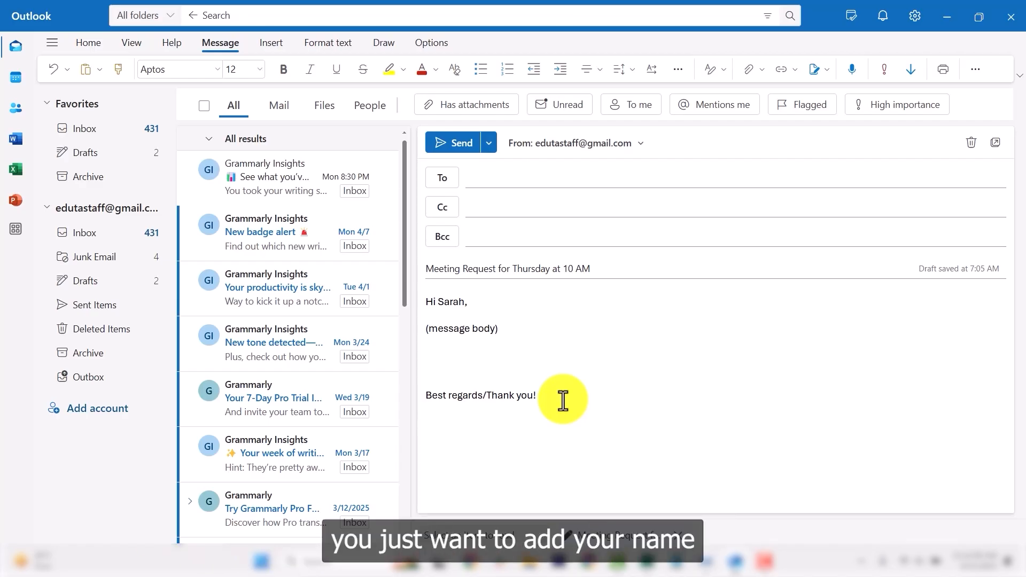
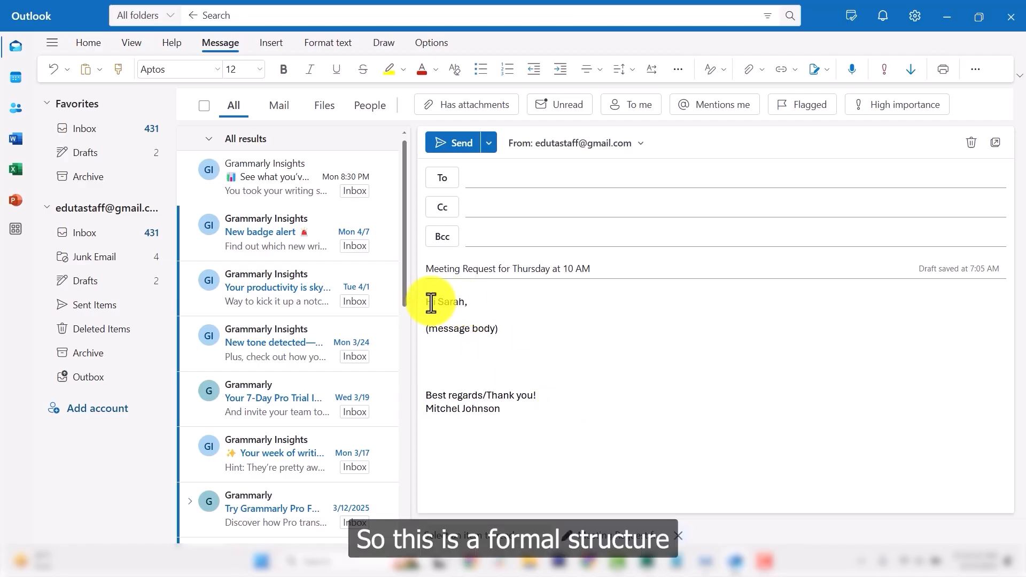
drag(427, 299, 557, 434)
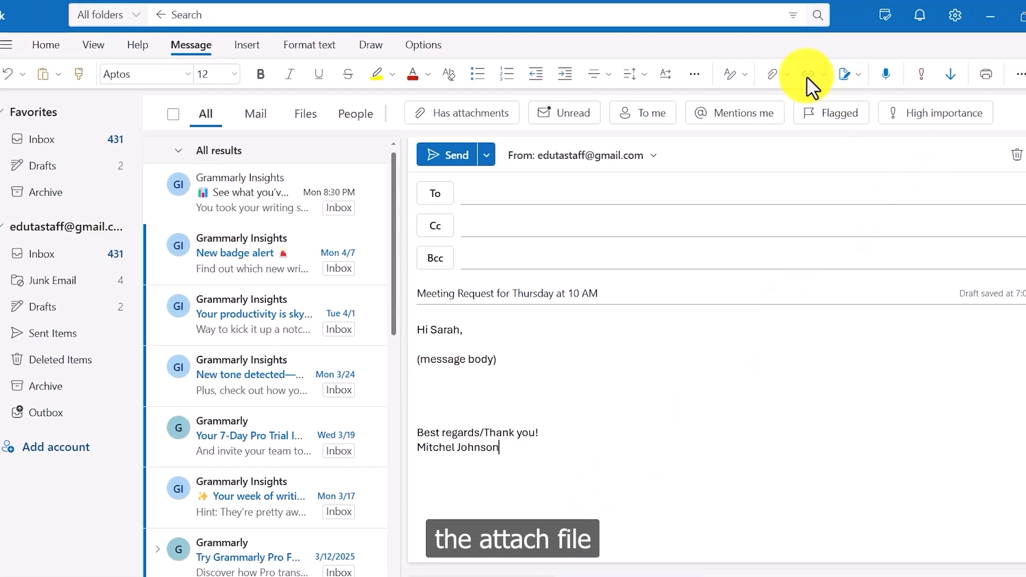
Attach the businessman JPG from the Desktop so the photo sits above the greeting.
click(787, 76)
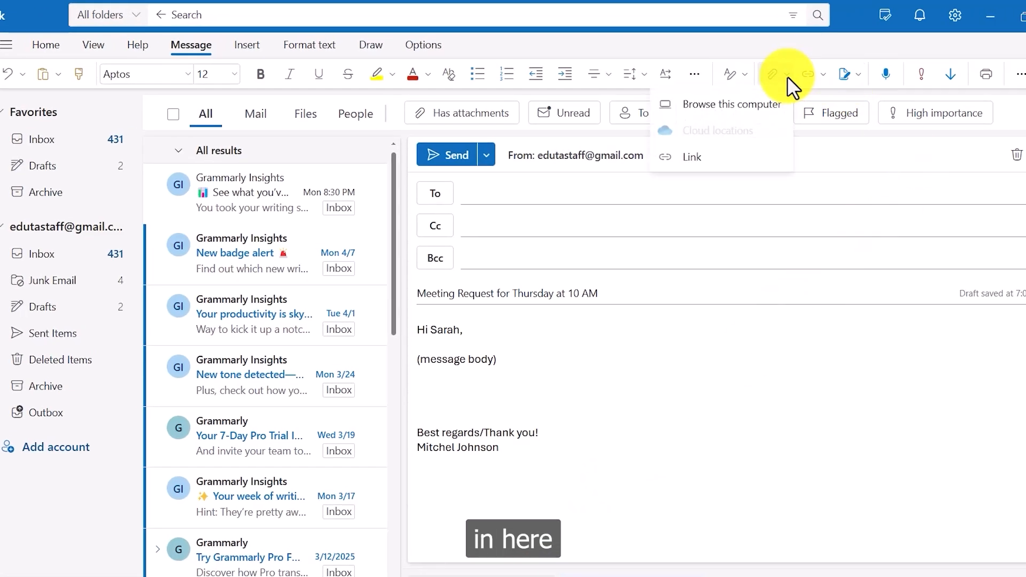
click(723, 105)
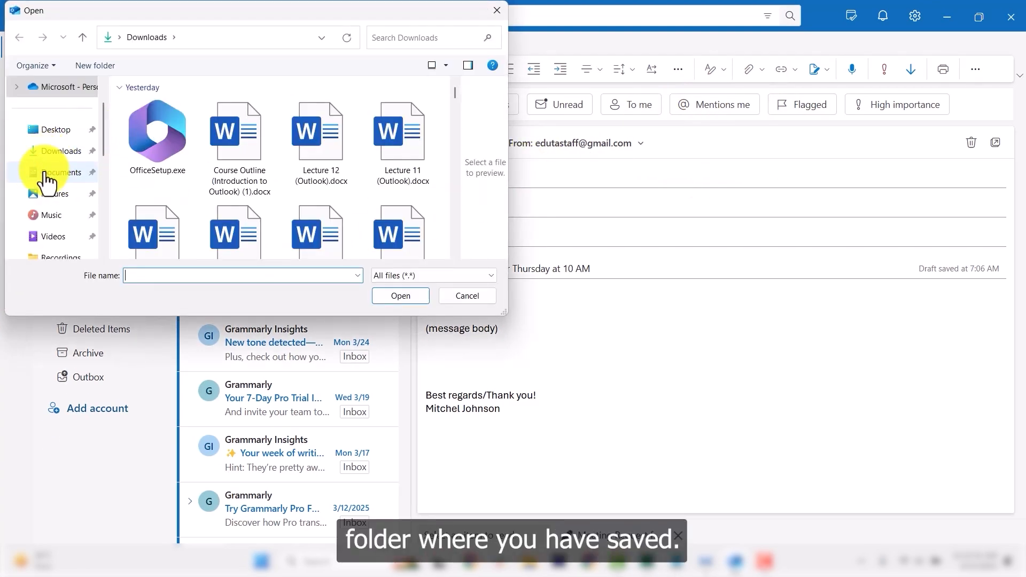
click(66, 131)
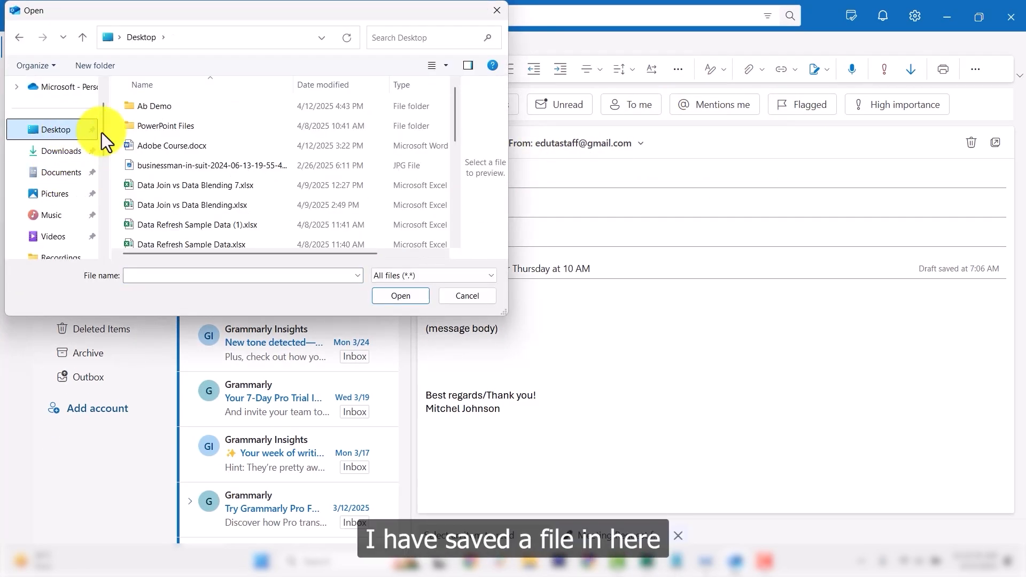
scroll(223, 139, down, 10)
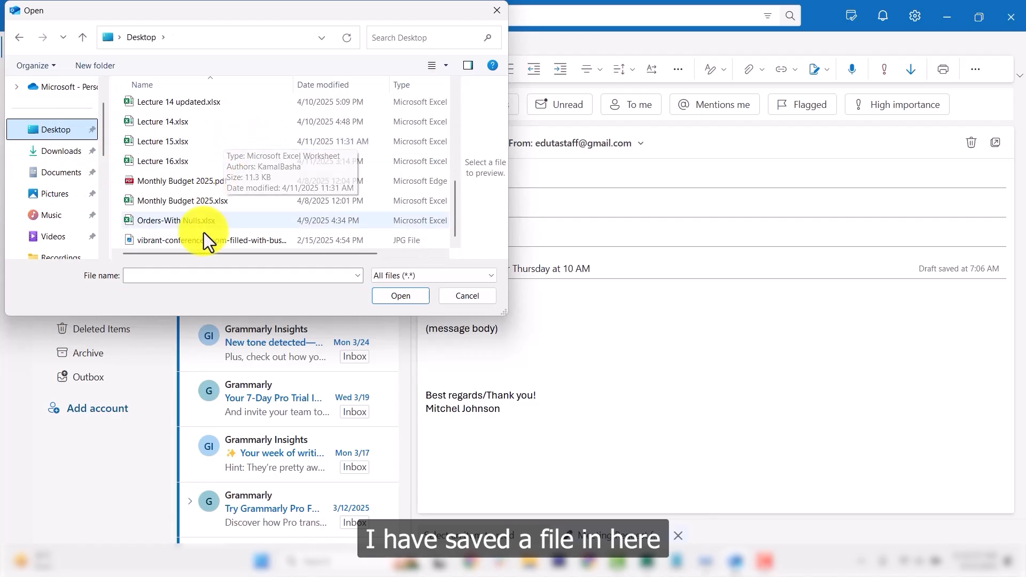
scroll(204, 232, up, 12)
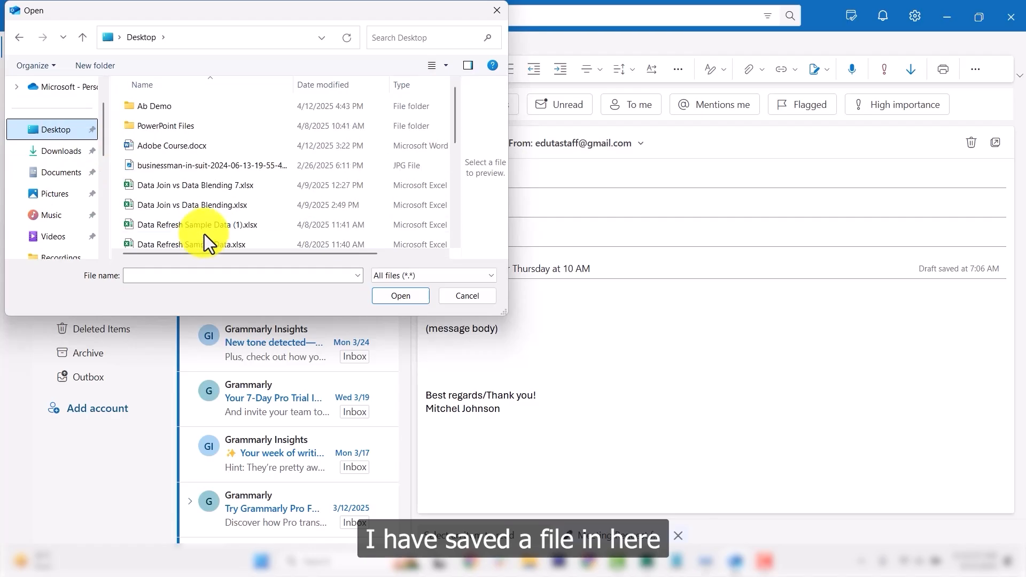
click(422, 278)
click(422, 278)
click(395, 293)
scroll(188, 220, down, 8)
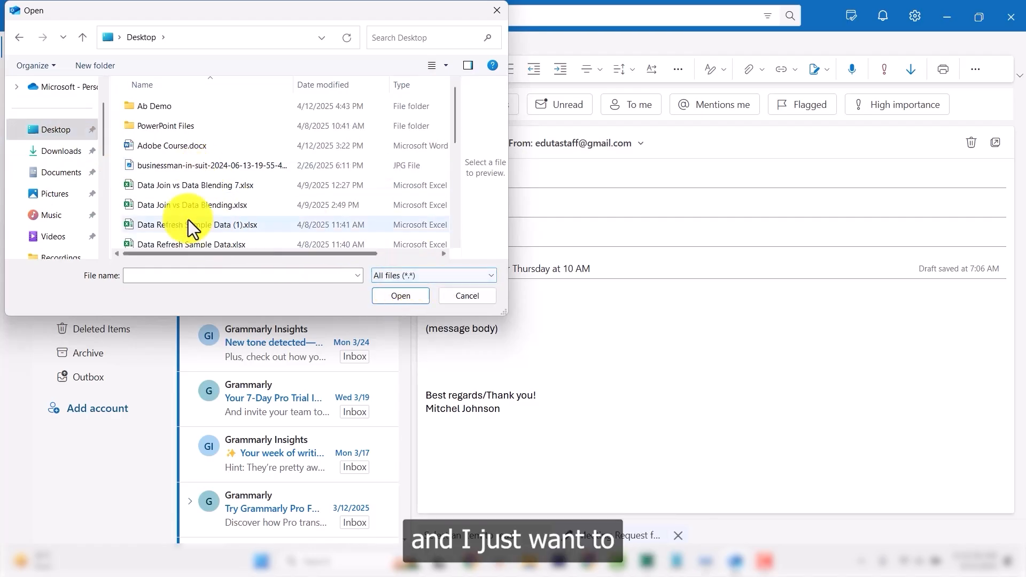
scroll(205, 186, up, 8)
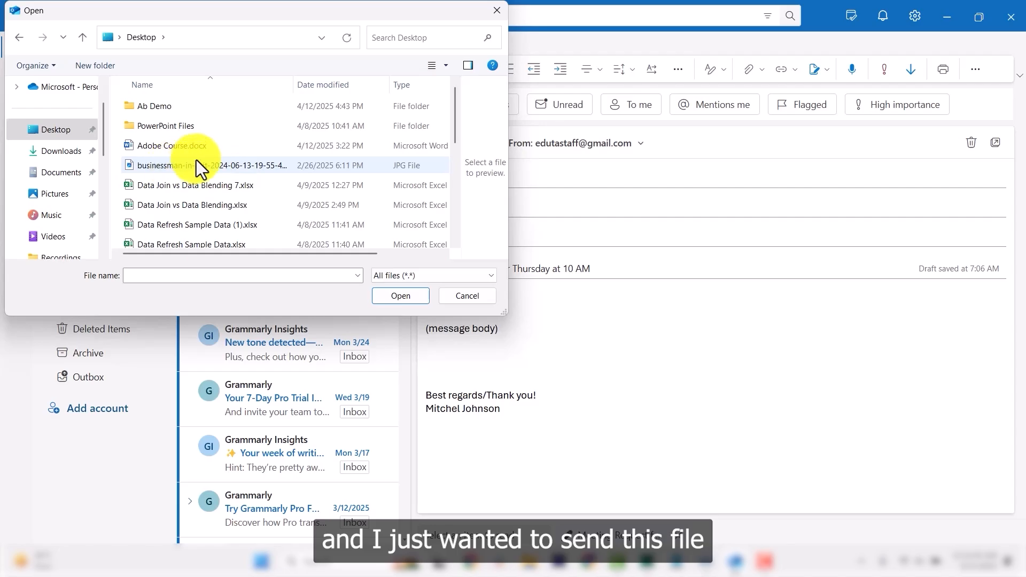
click(197, 163)
click(400, 296)
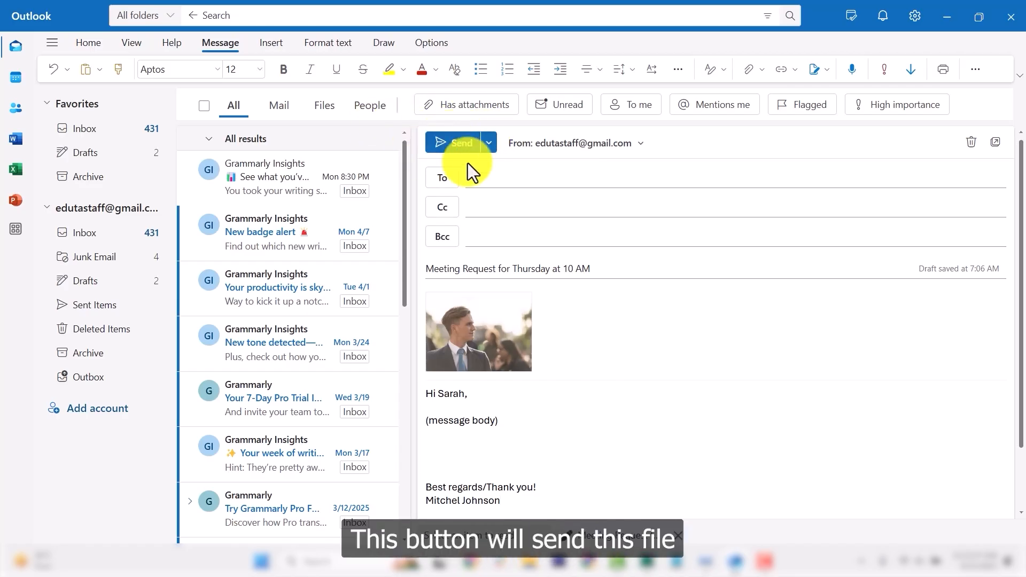
Leave the draft without recipients, dismissing the To suggestions, and return to the inbox.
click(492, 178)
click(783, 373)
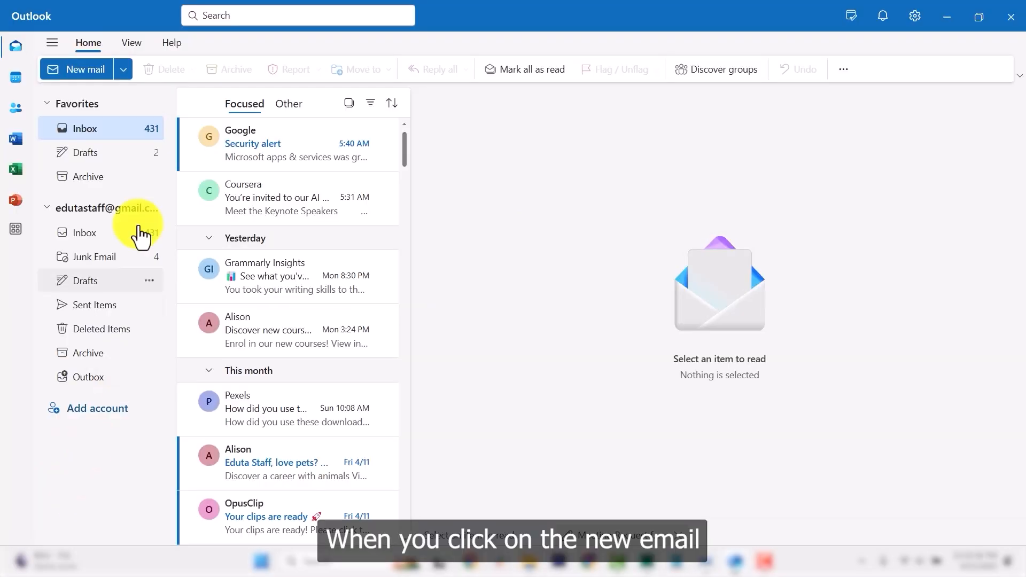
Open another blank email with Cc and Bcc lines showing under To.
click(86, 67)
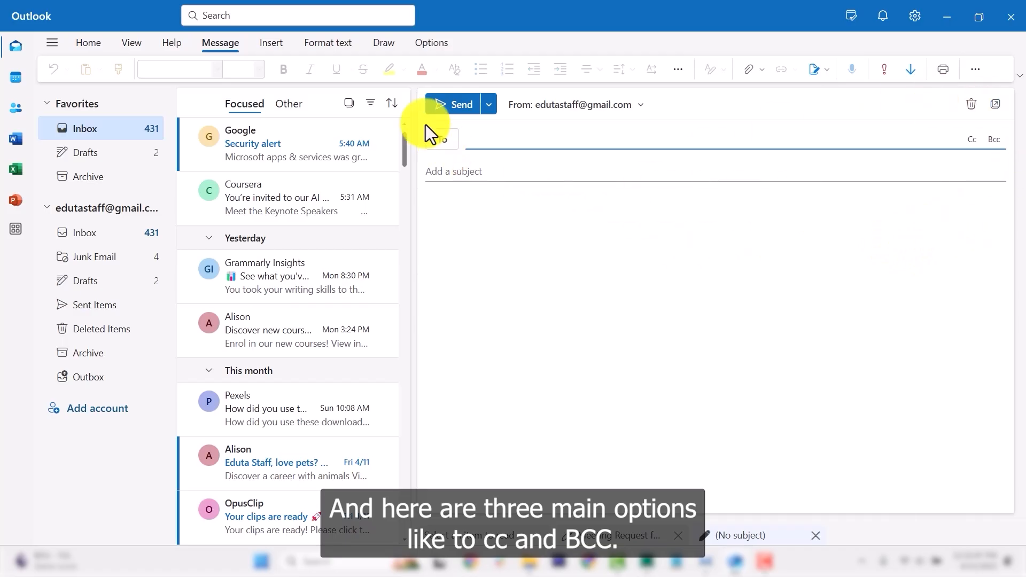
click(974, 140)
click(992, 140)
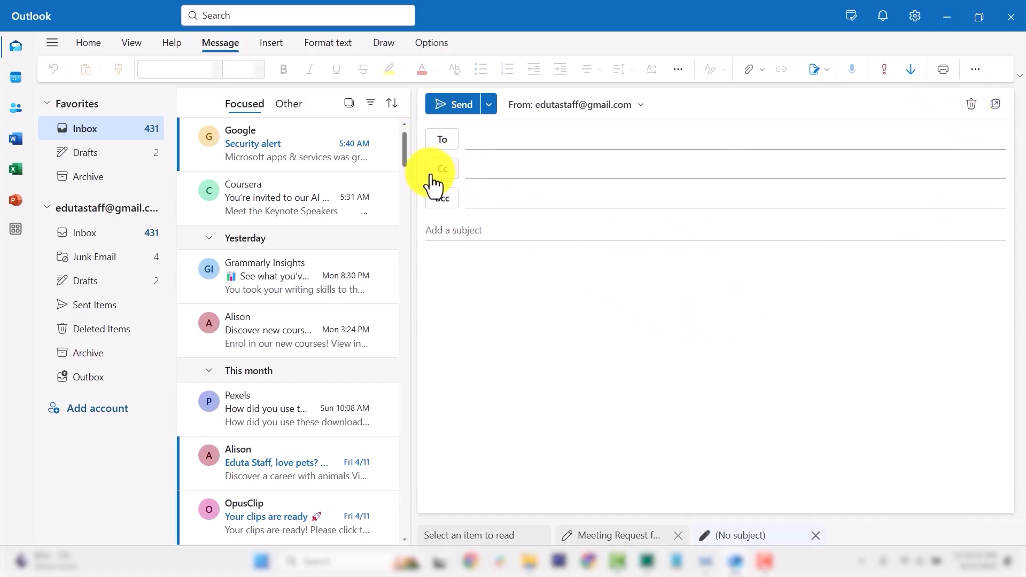
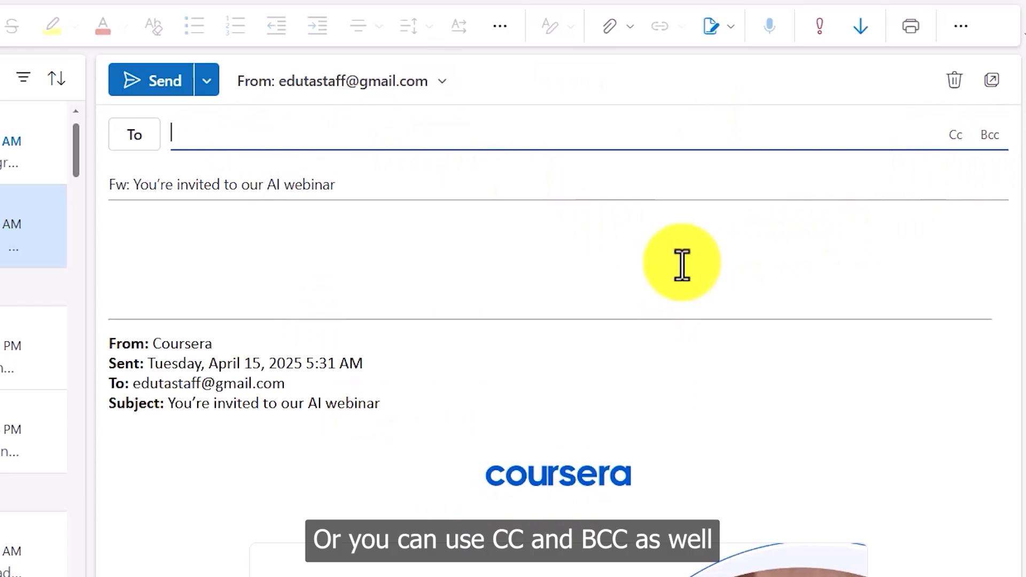
Scroll through the Inbox message list after leaving the Coursera forward as a draft.
scroll(413, 437, down, 7)
scroll(435, 508, up, 6)
scroll(592, 416, up, 2)
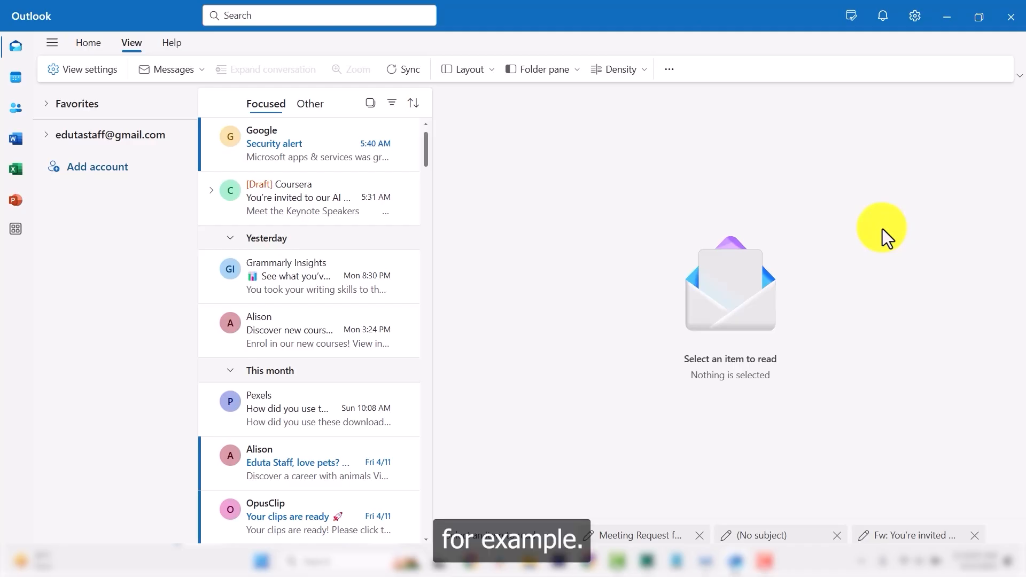
Move the Wed 4/9 Google Security alert into a newly created 'Google Emails' folder.
scroll(318, 302, down, 3)
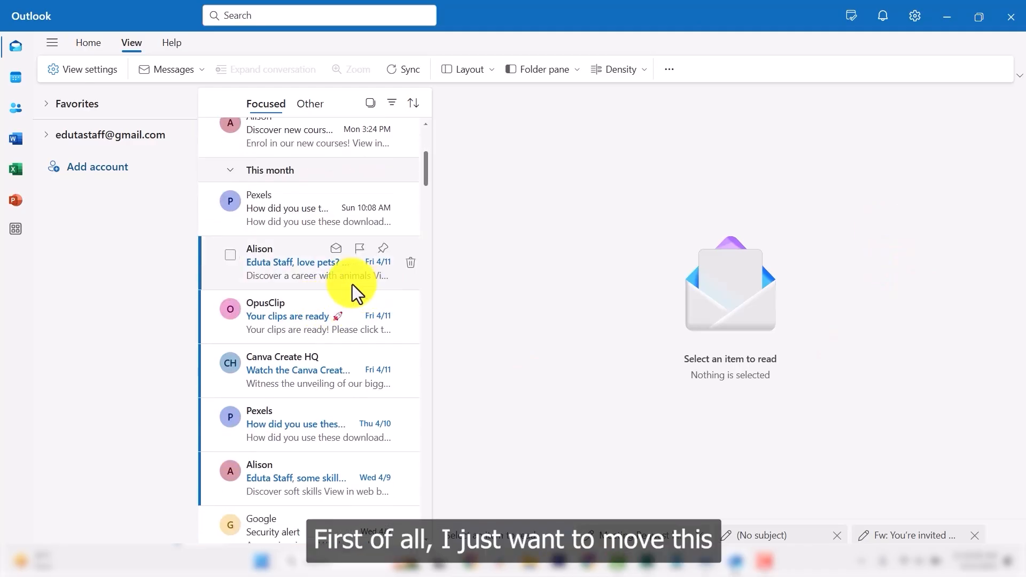
scroll(364, 286, up, 2)
scroll(345, 283, down, 5)
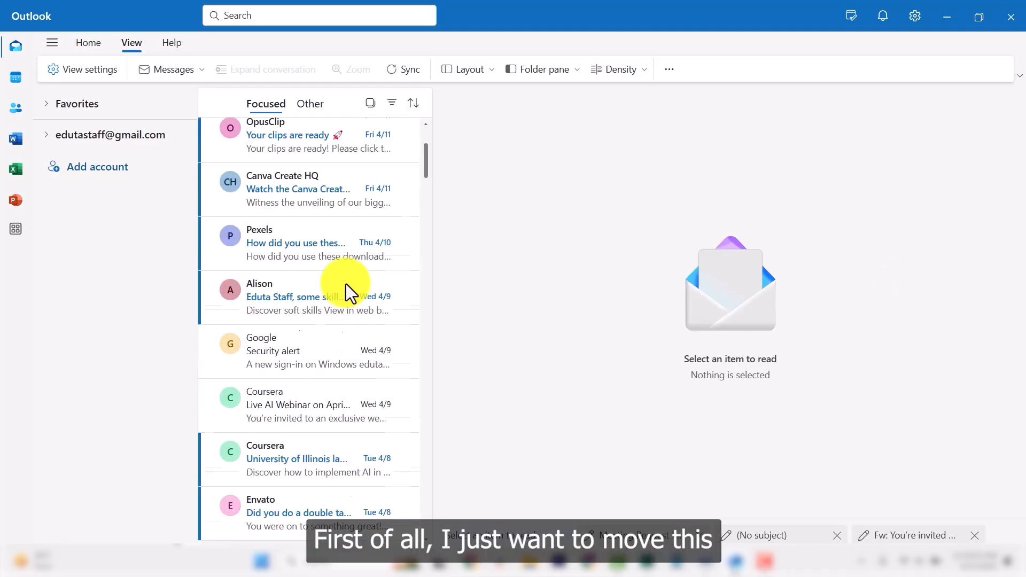
right_click(338, 332)
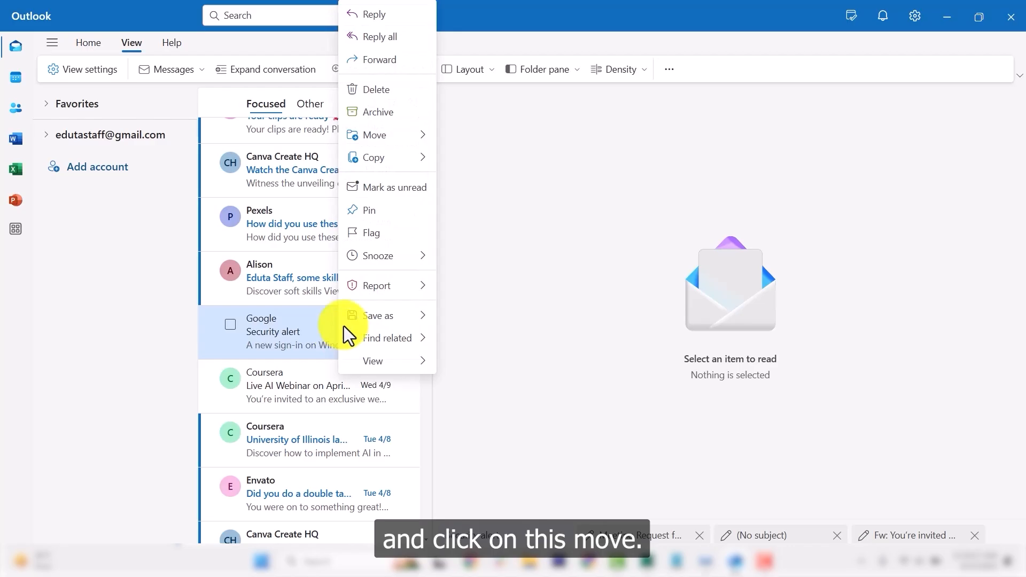
click(382, 140)
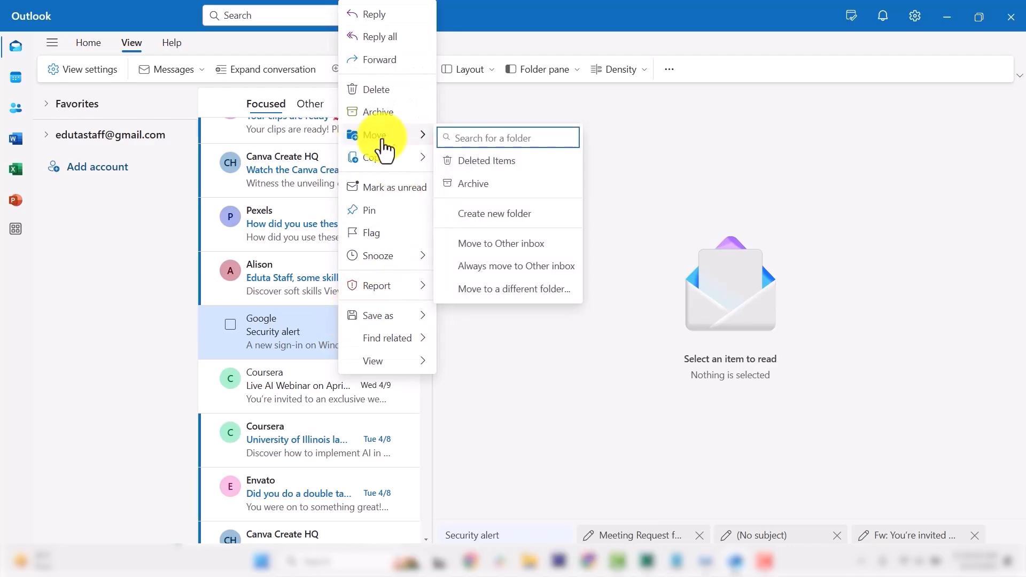
click(524, 209)
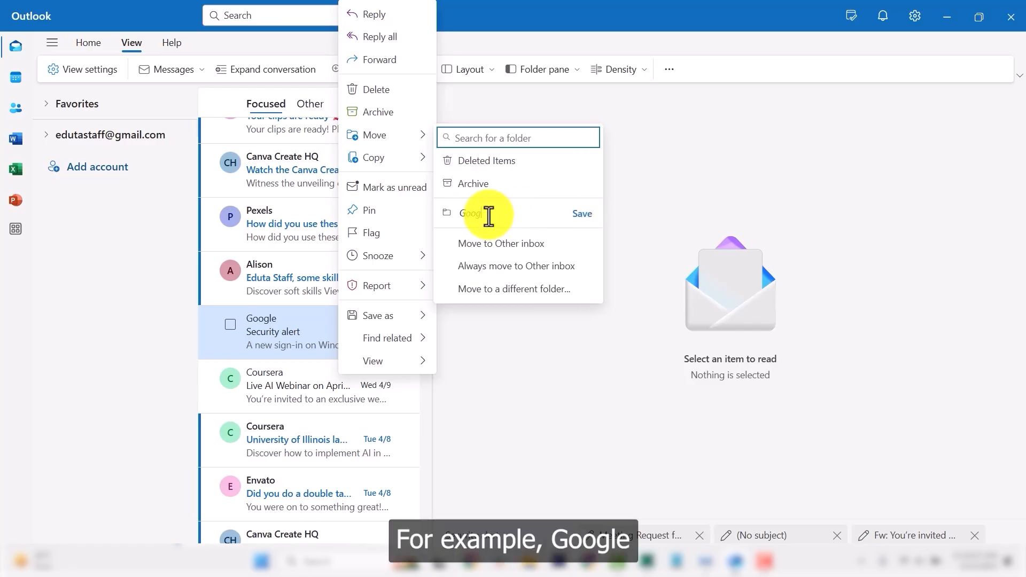
text(Google Emails)
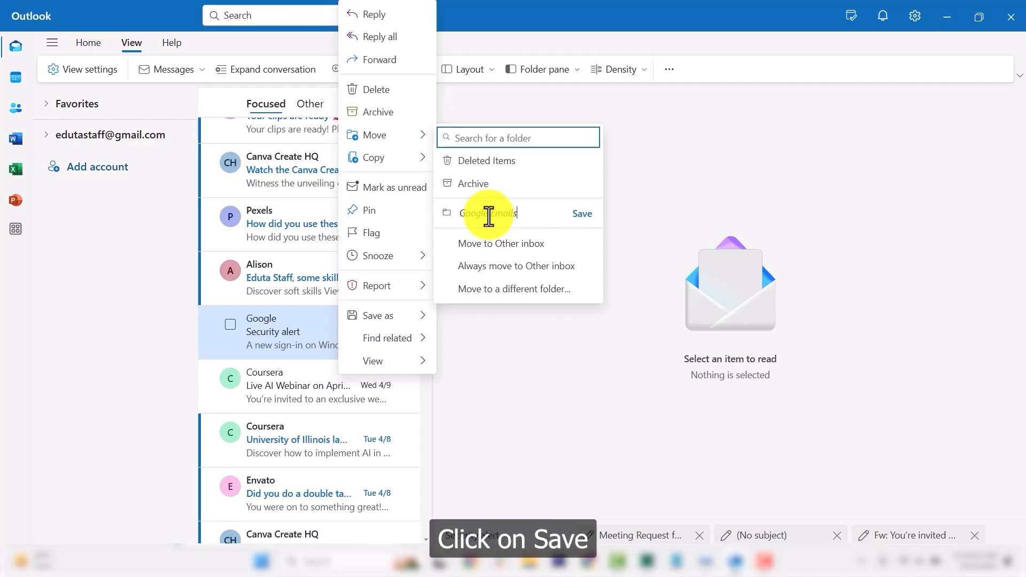
click(583, 215)
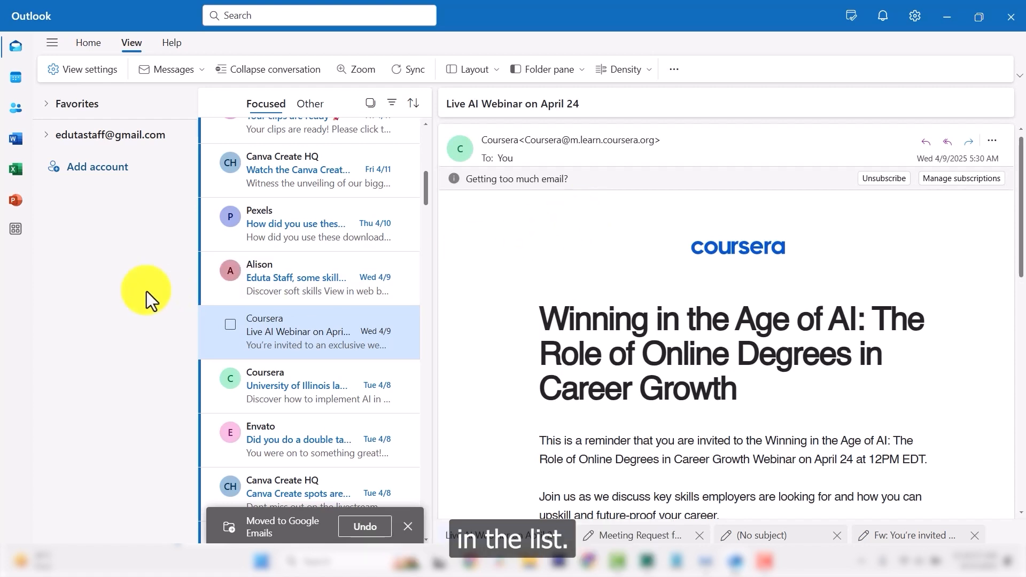
Expand the account's folders and open Google Emails to see the moved Wed 4/9 alert.
click(46, 135)
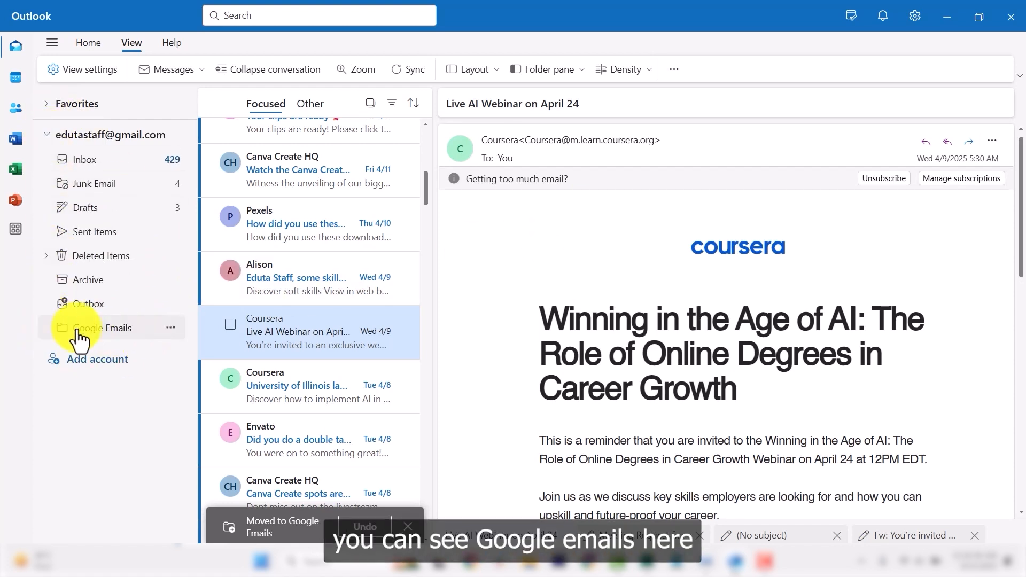
click(101, 332)
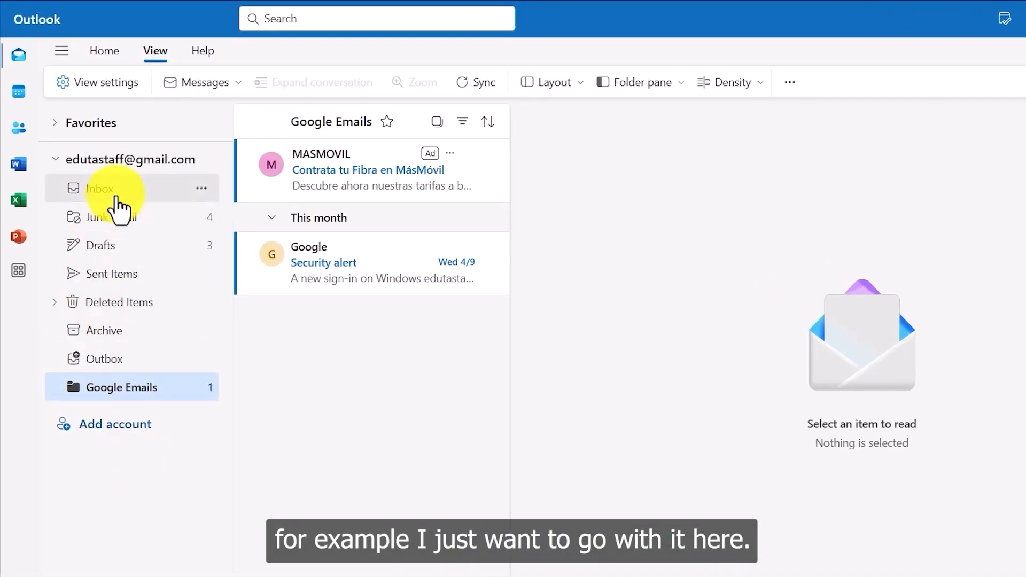
Drag the Sat 4/5 Critical security alert from the Inbox onto Google Emails and view it there.
click(116, 198)
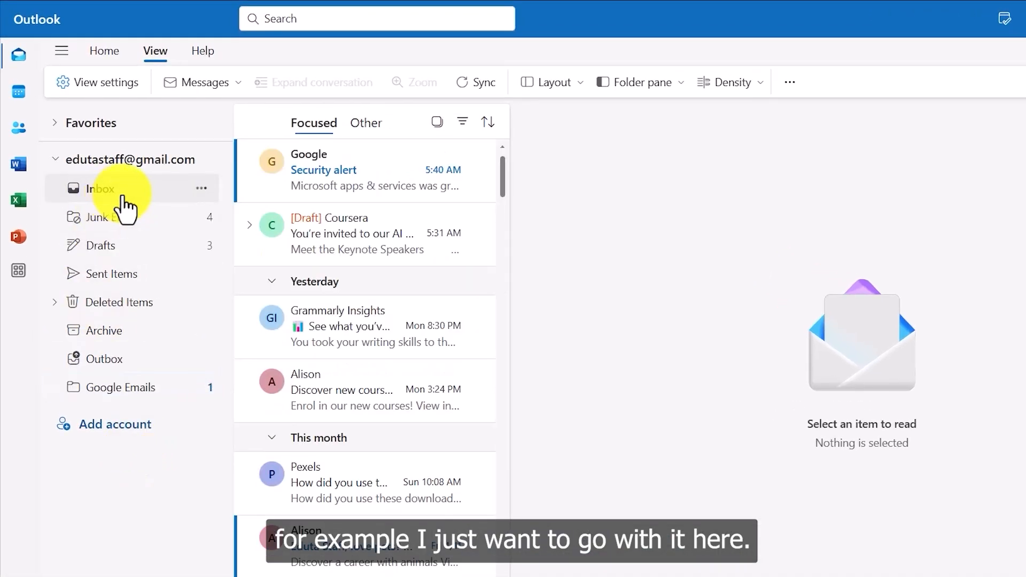
scroll(377, 460, down, 8)
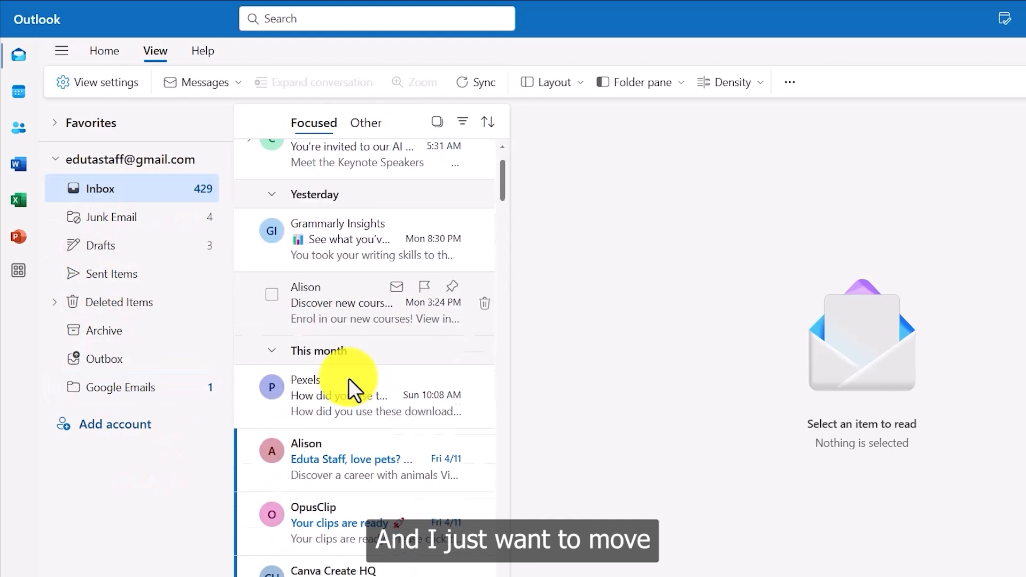
scroll(403, 396, down, 10)
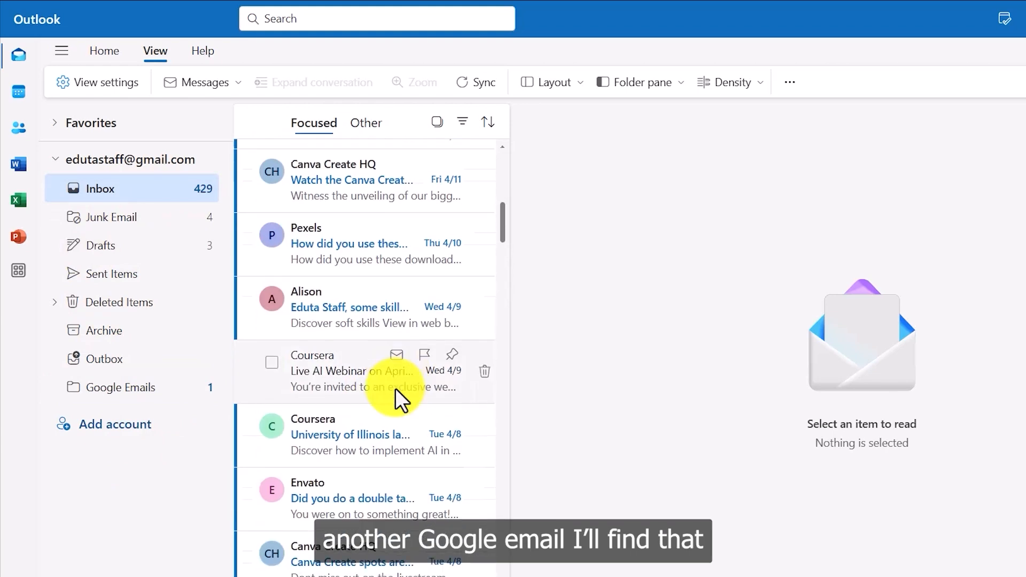
scroll(396, 357, down, 5)
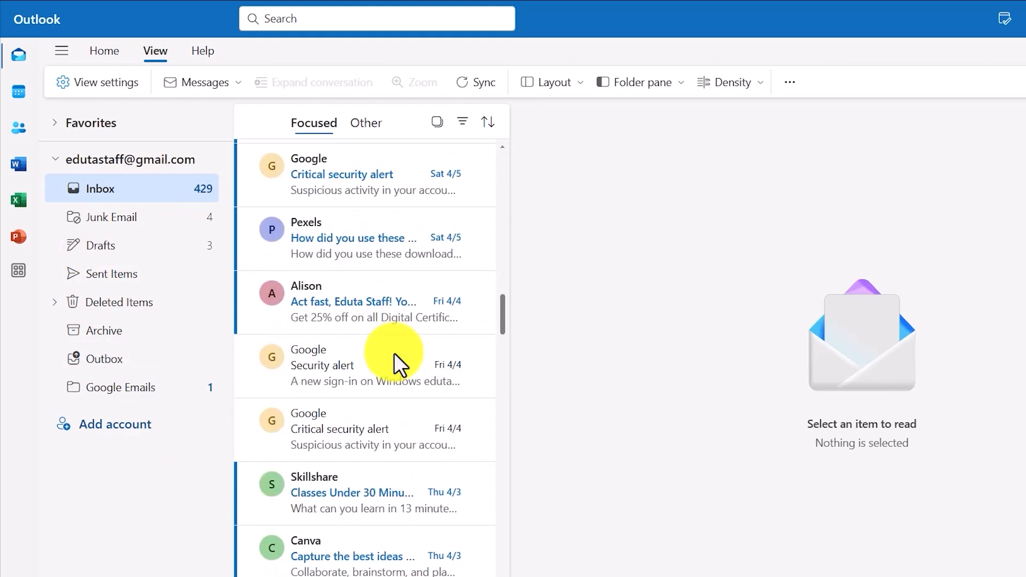
scroll(401, 362, up, 3)
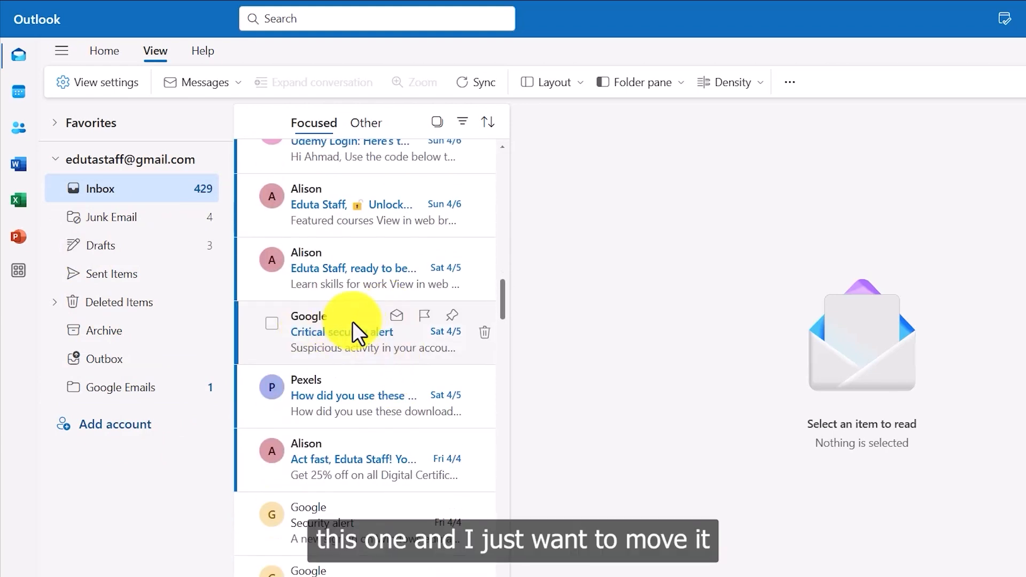
drag(348, 322, 105, 384)
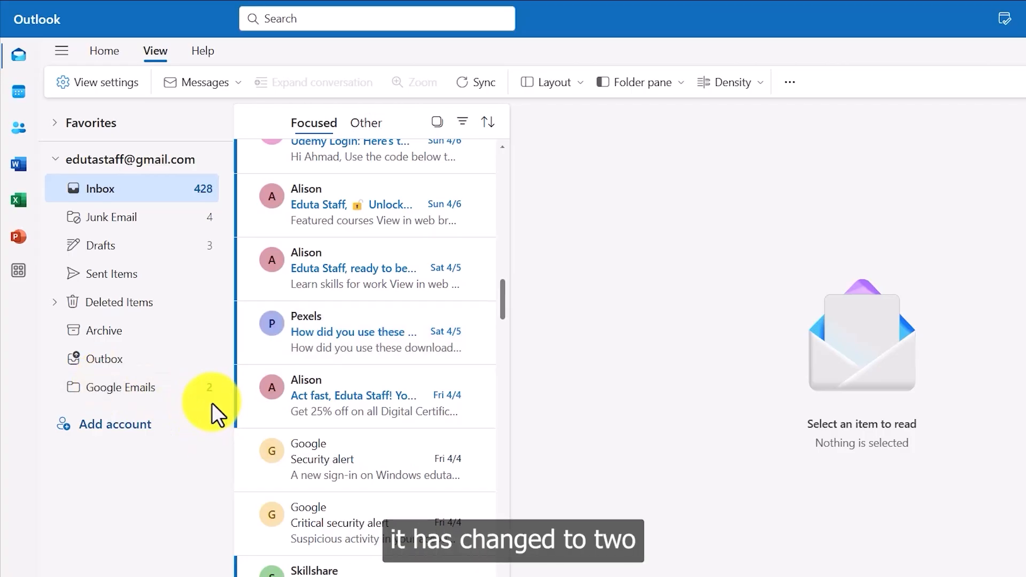
click(143, 395)
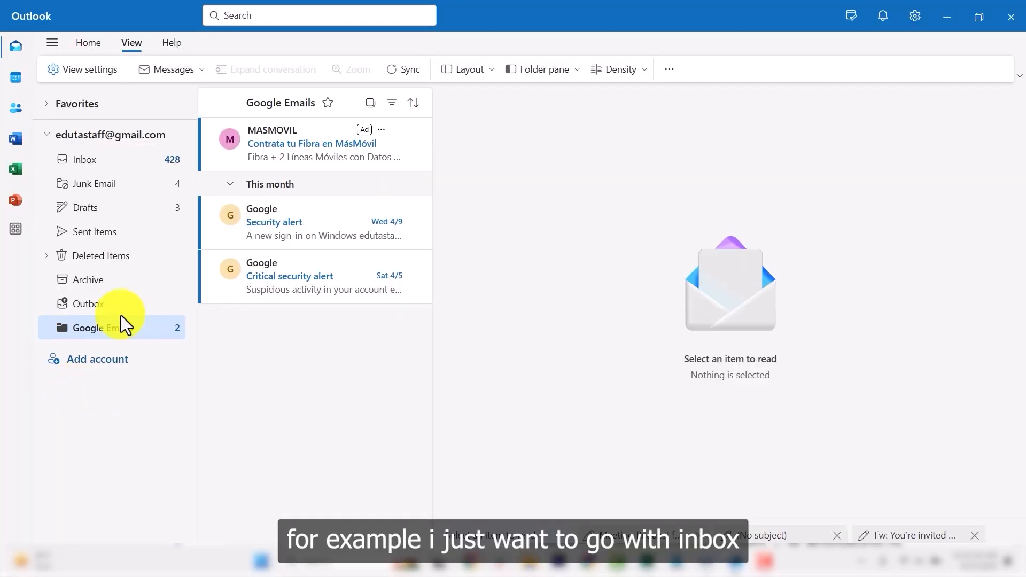
Move the Fri 4/4 Security alert from the Inbox to Google Emails and view its three messages.
click(86, 161)
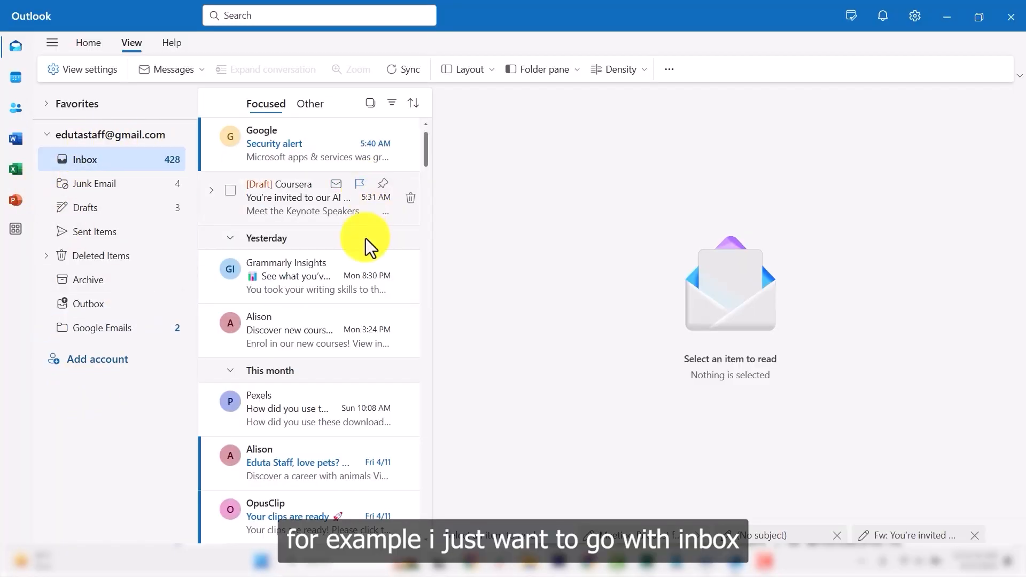
scroll(347, 289, down, 5)
scroll(315, 278, down, 10)
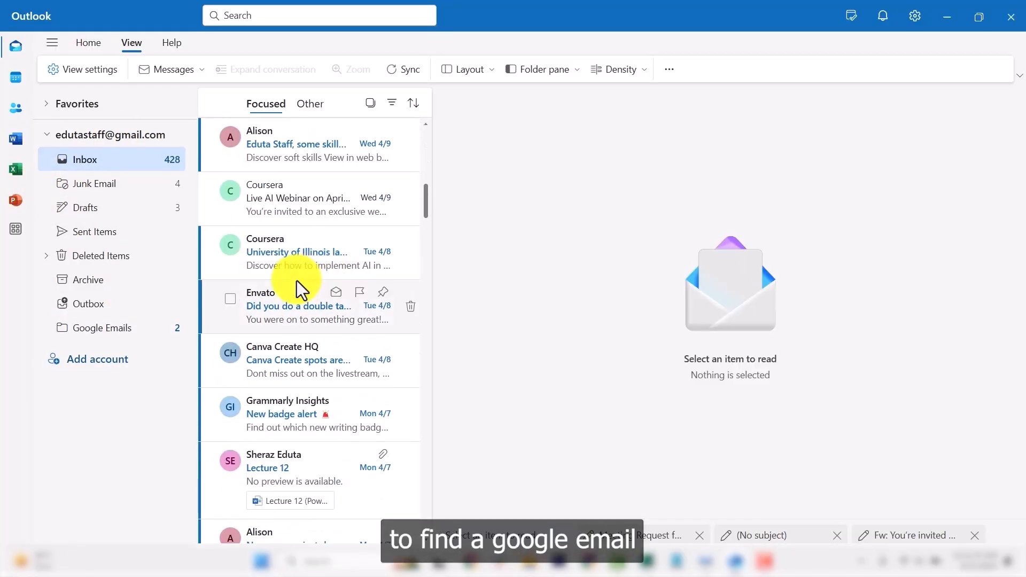
scroll(328, 281, down, 7)
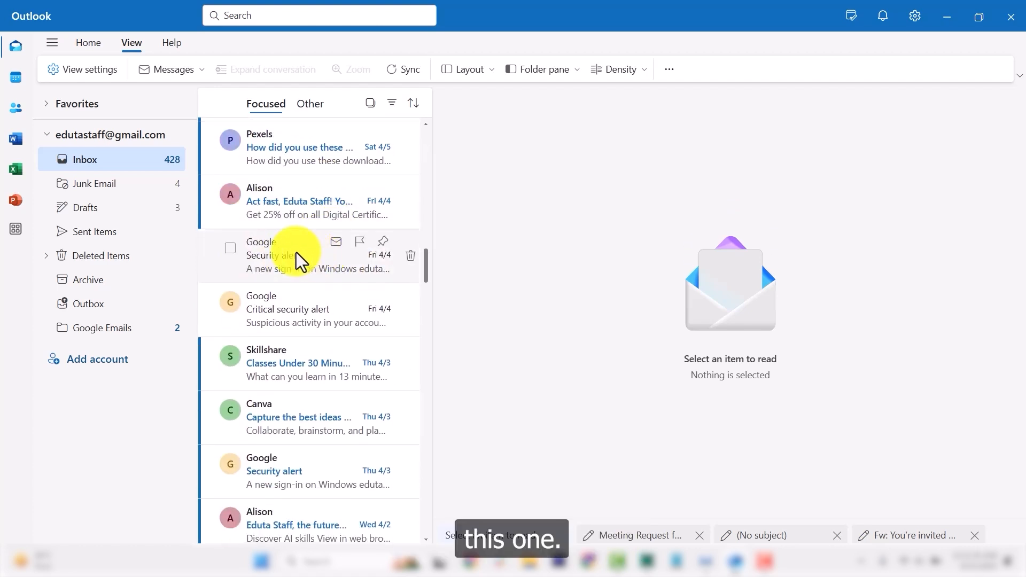
right_click(293, 252)
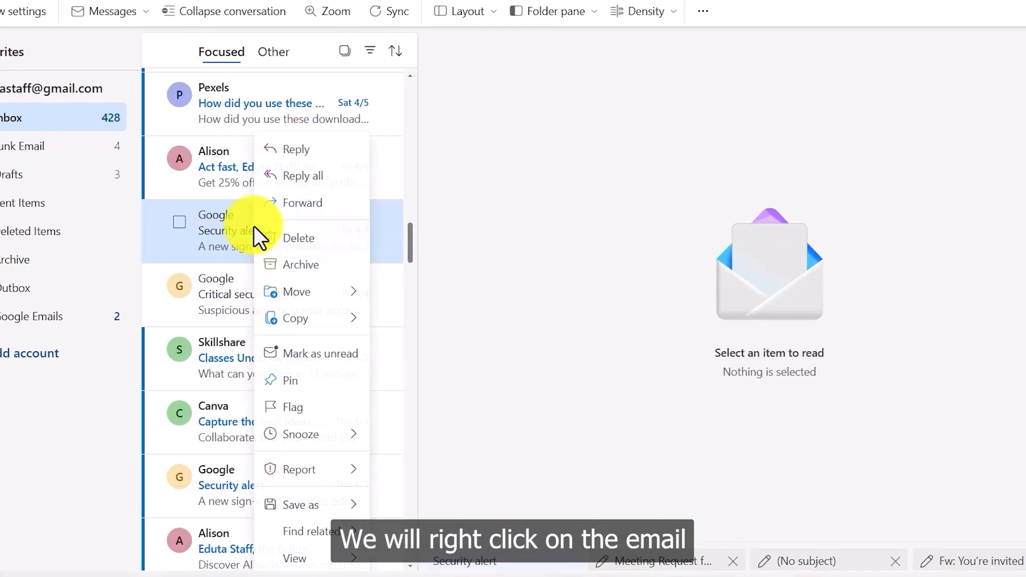
mouse_move(307, 298)
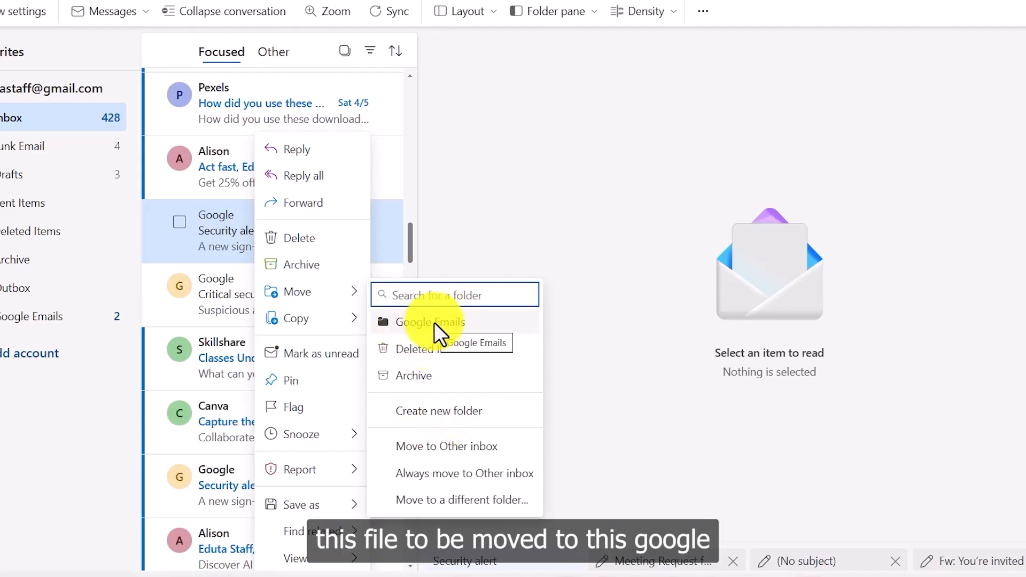
click(455, 323)
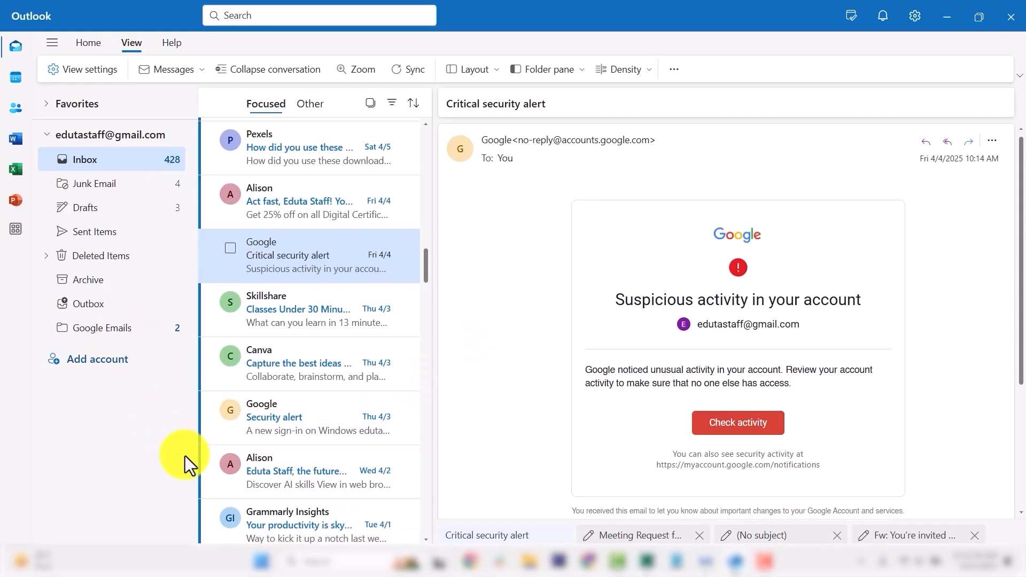
click(85, 331)
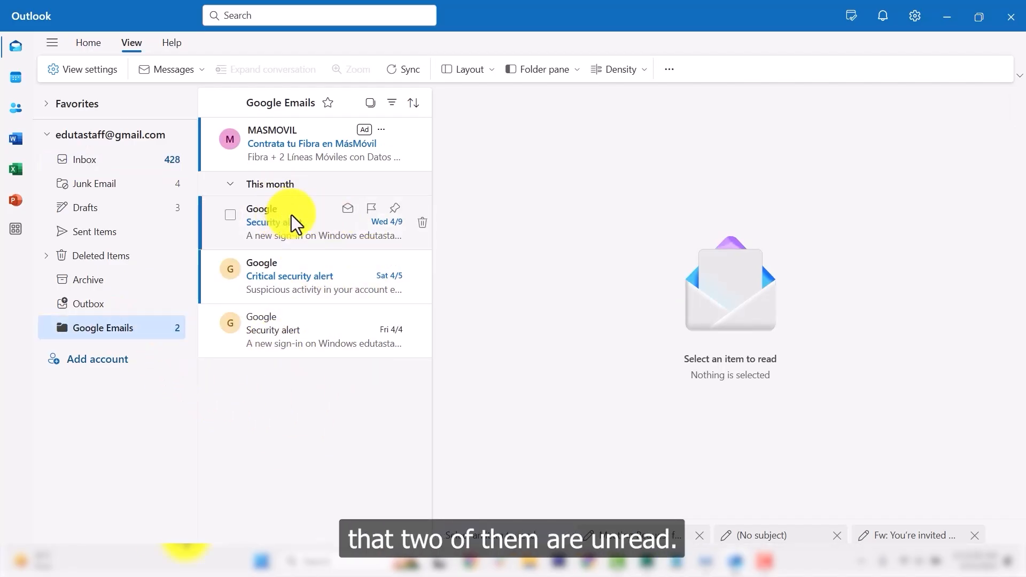
Read the Wed 4/9, Sat 4/5 Critical and Fri 4/4 security alerts so none remain unread.
click(312, 230)
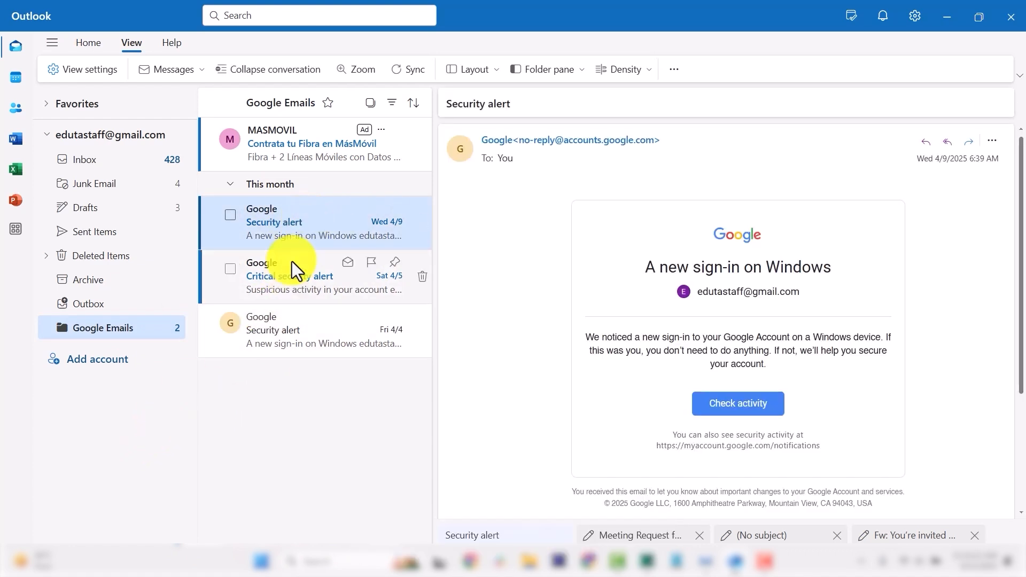
click(293, 282)
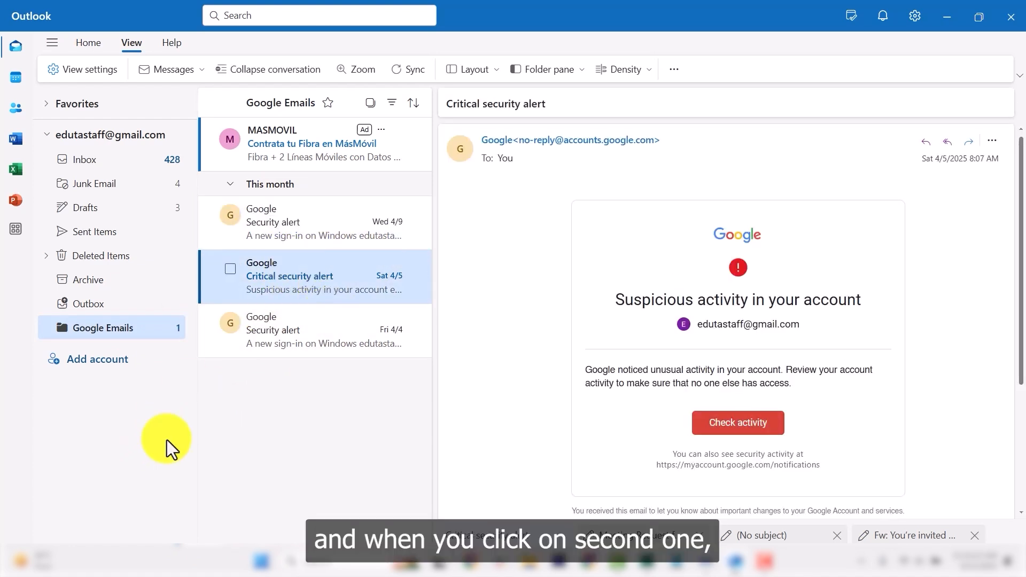
click(295, 333)
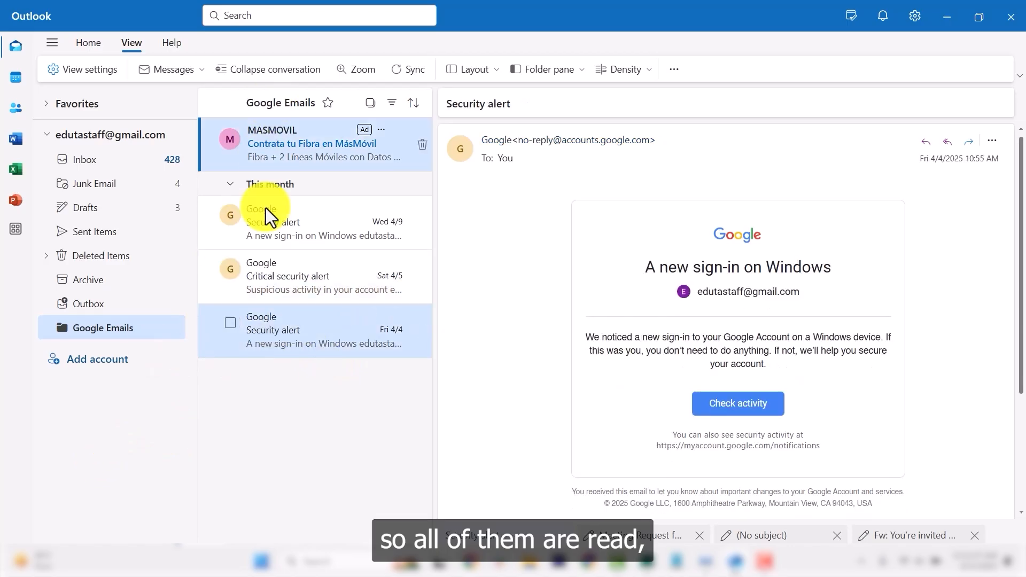
click(171, 329)
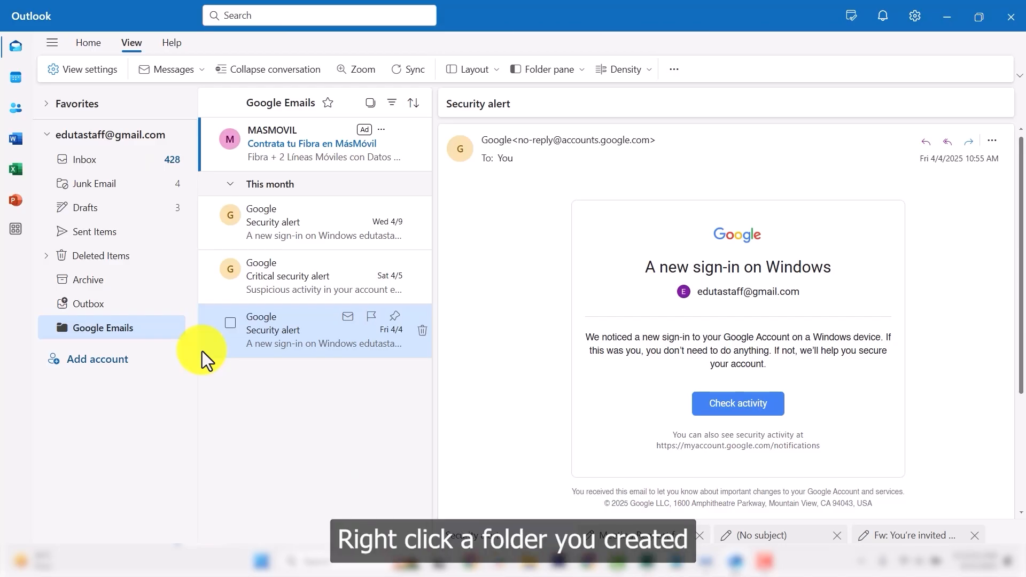
Create a subfolder named 'Security Alerts' under the Google Emails folder.
right_click(116, 334)
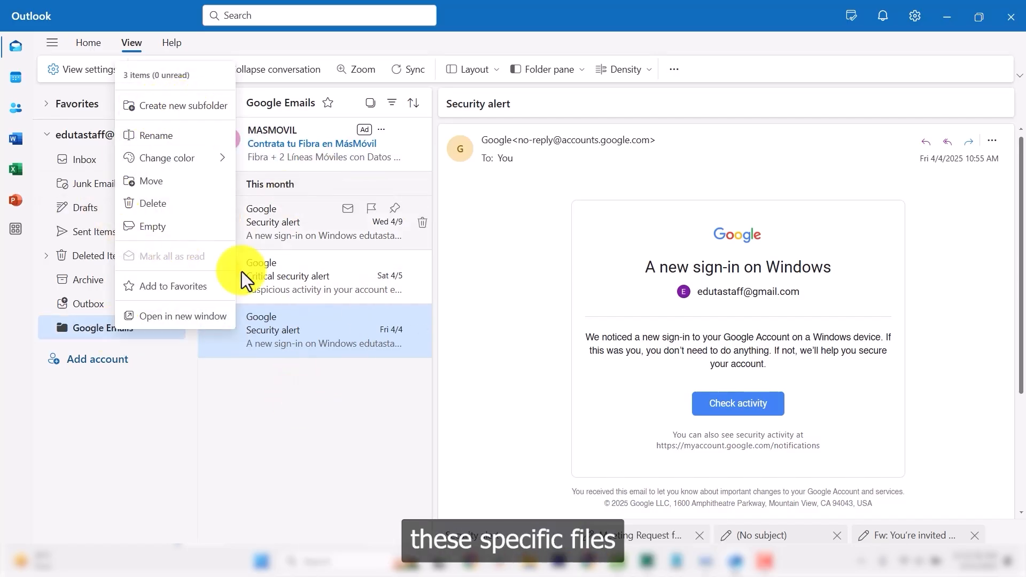
click(327, 443)
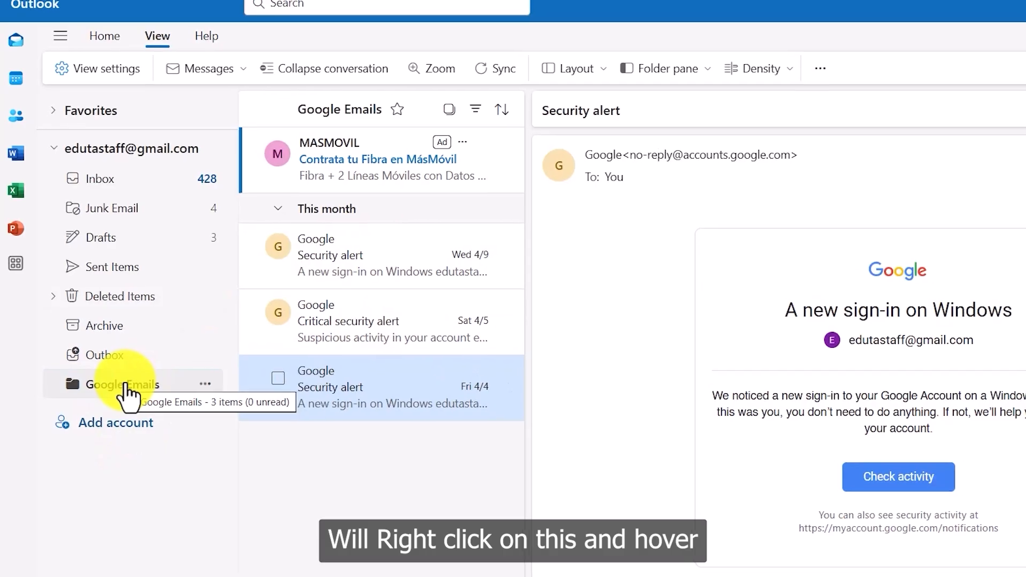
right_click(121, 375)
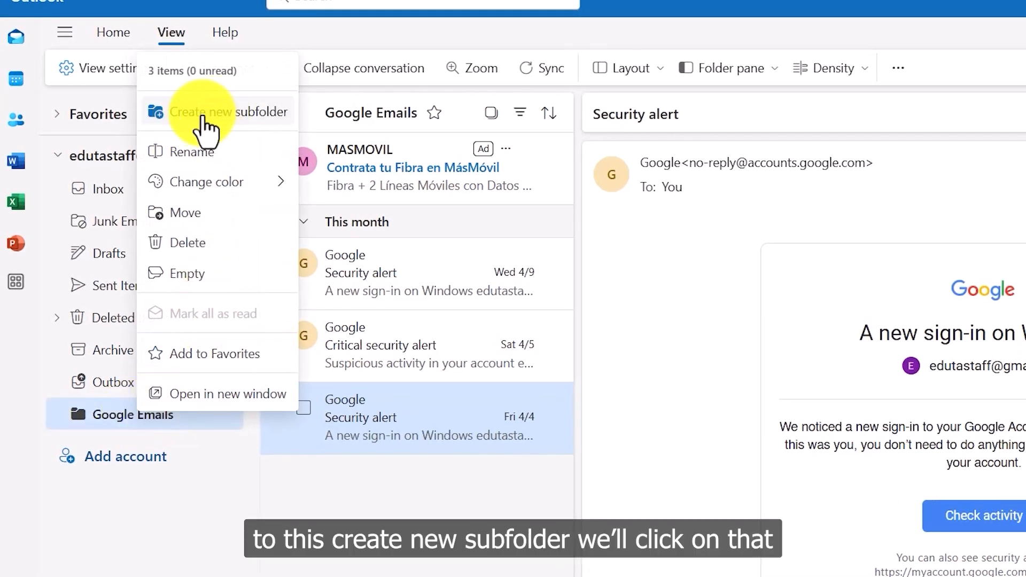
click(238, 114)
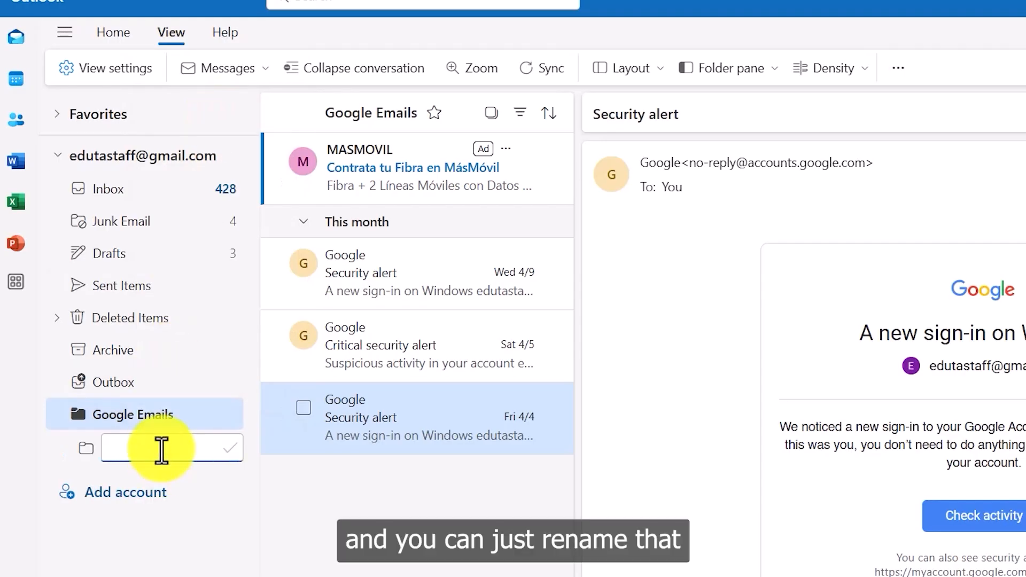
text(Sec)
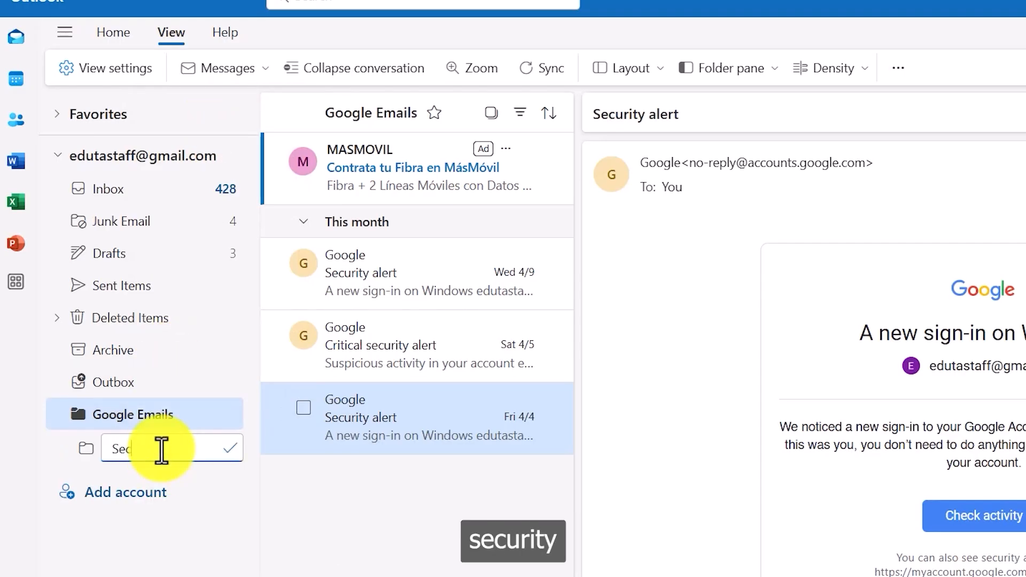
text(urity)
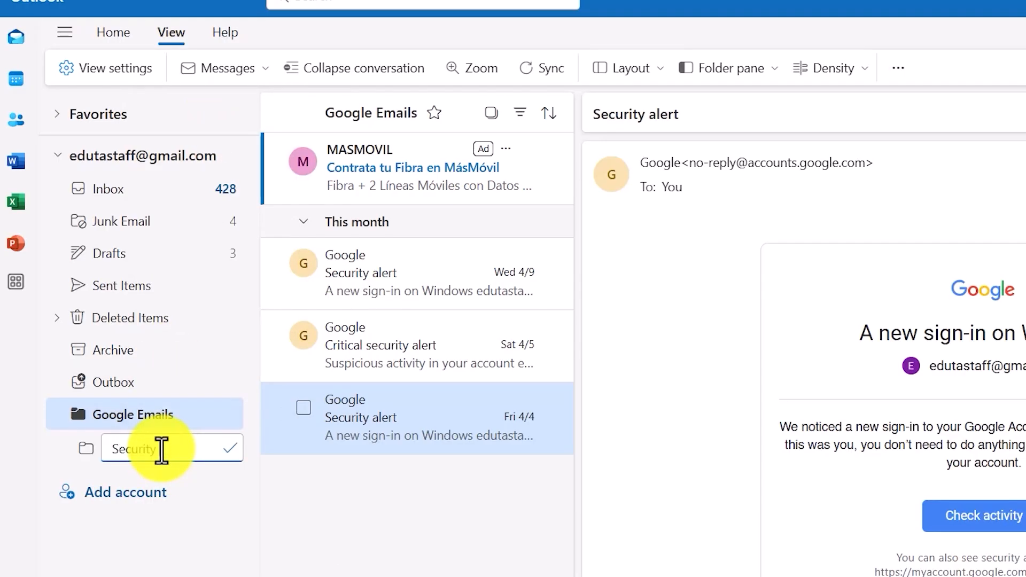
text( Alerts)
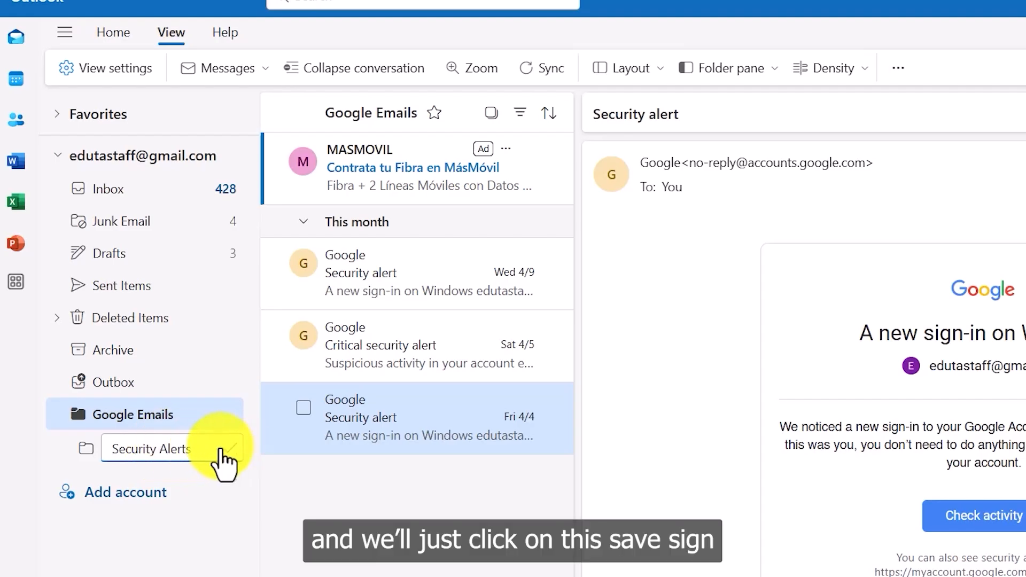
click(231, 450)
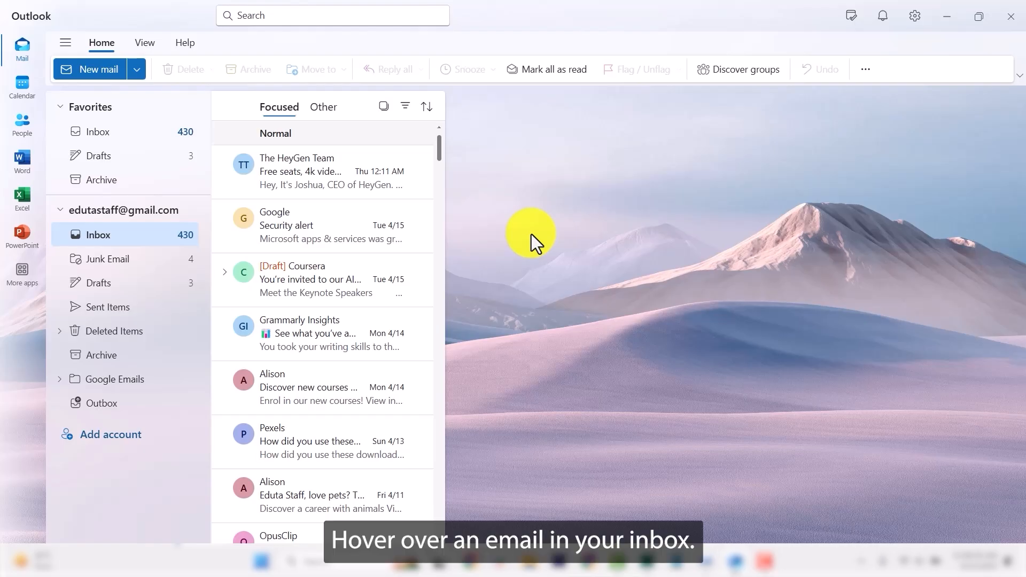
Flag the Tue 4/15 Google Security alert in the Inbox for follow-up.
mouse_move(228, 235)
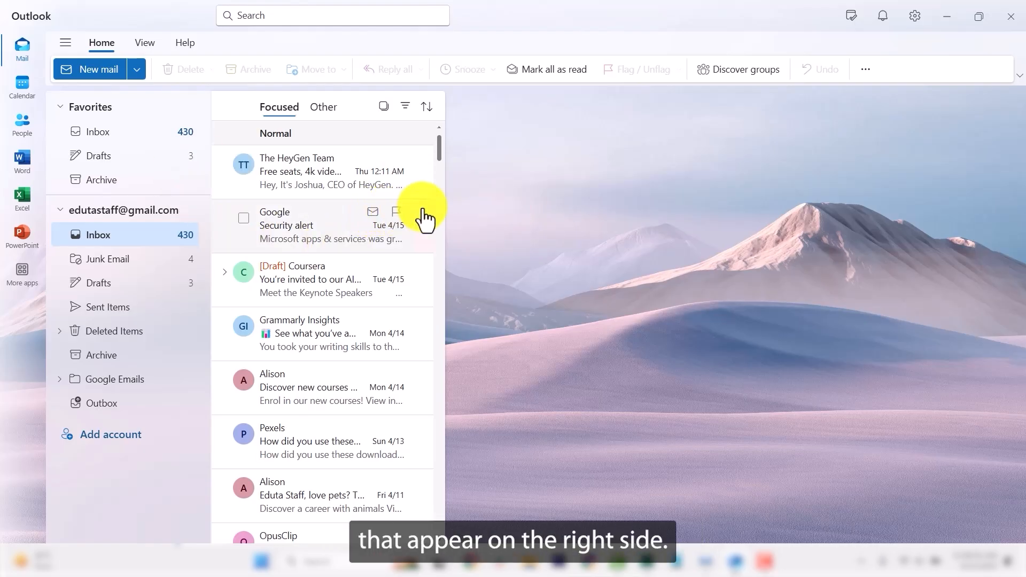
click(397, 213)
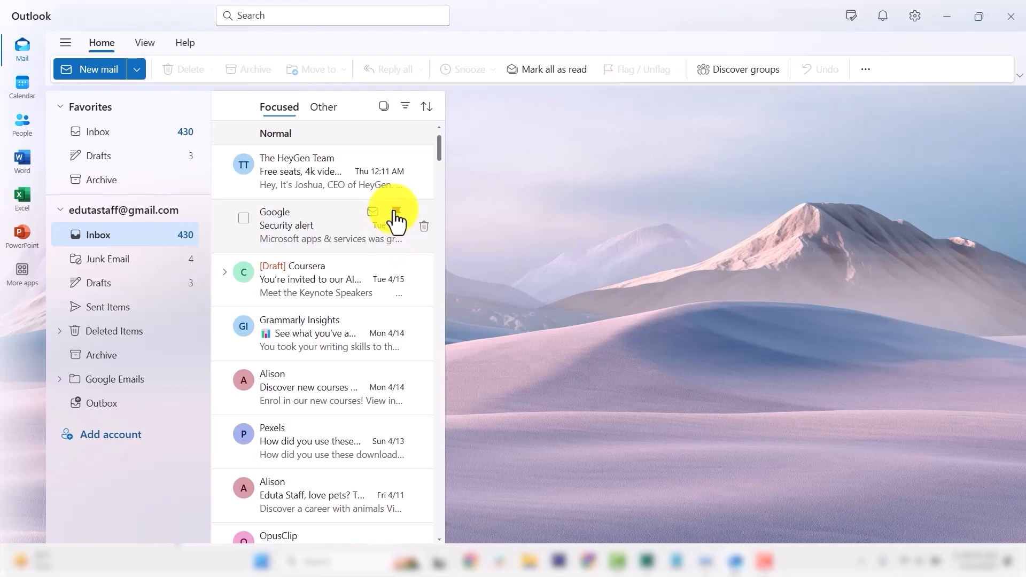
right_click(395, 214)
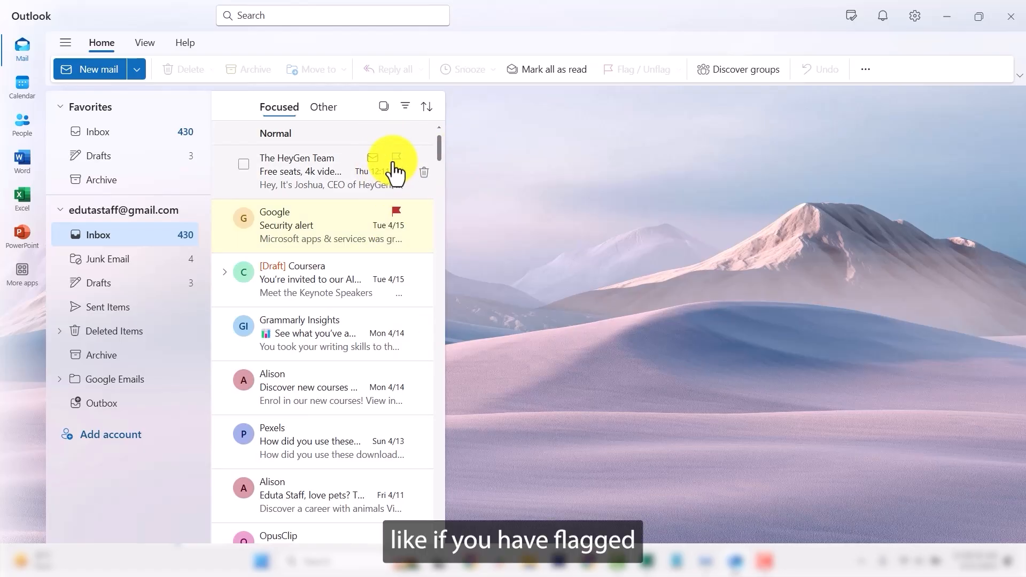
Flag the Pexels, Coursera Live AI Webinar, Grammarly Insights badge alert and Skillshare emails.
scroll(385, 331, down, 2)
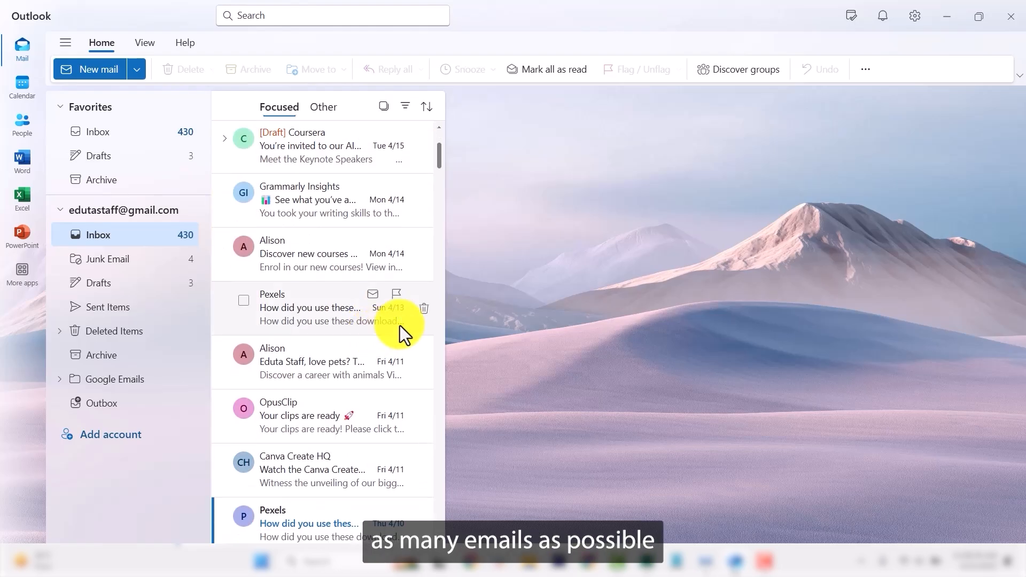
click(396, 294)
scroll(398, 359, down, 1)
scroll(397, 361, up, 4)
scroll(395, 362, down, 7)
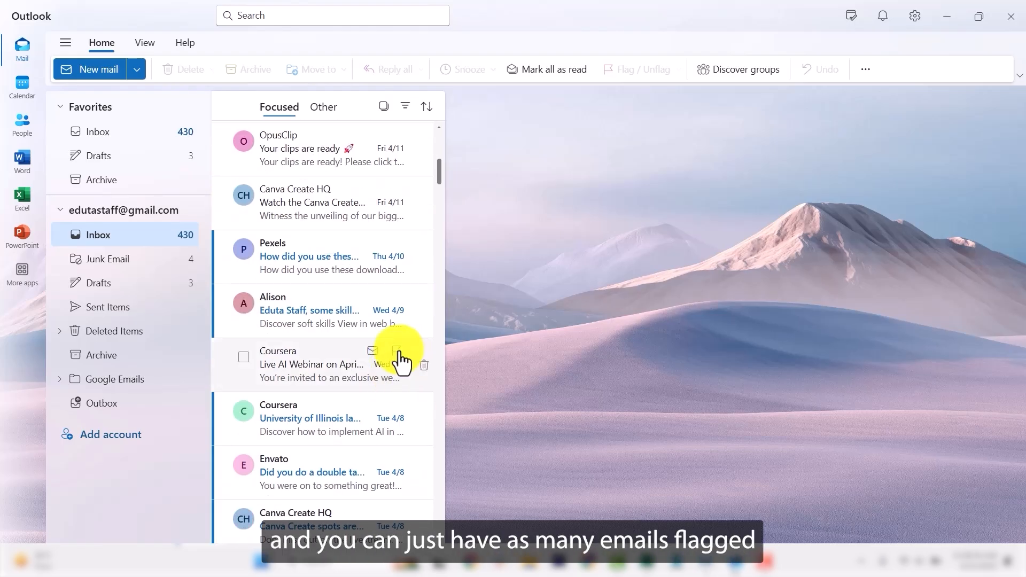
click(397, 352)
scroll(377, 395, down, 5)
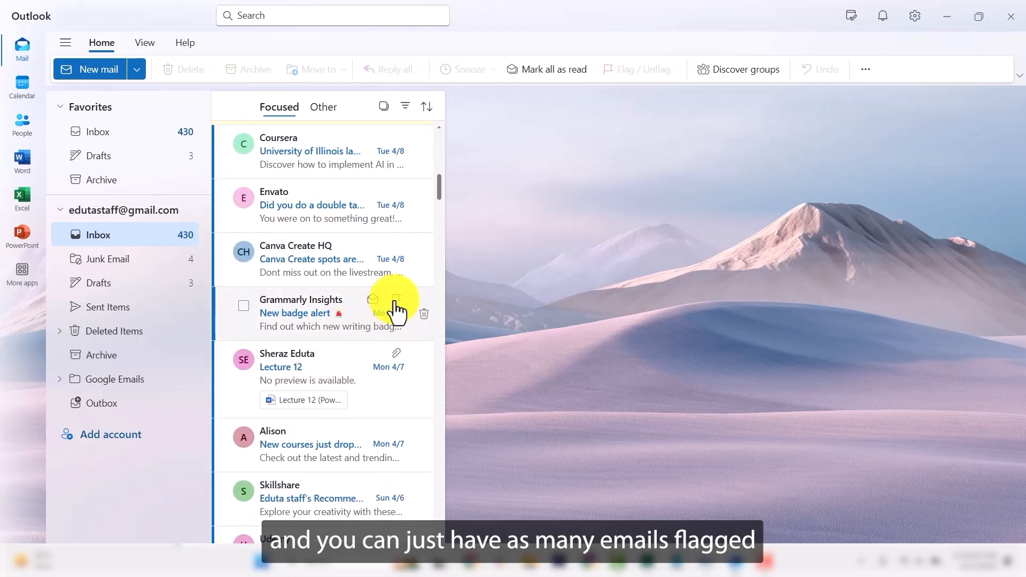
click(395, 299)
scroll(393, 321, down, 4)
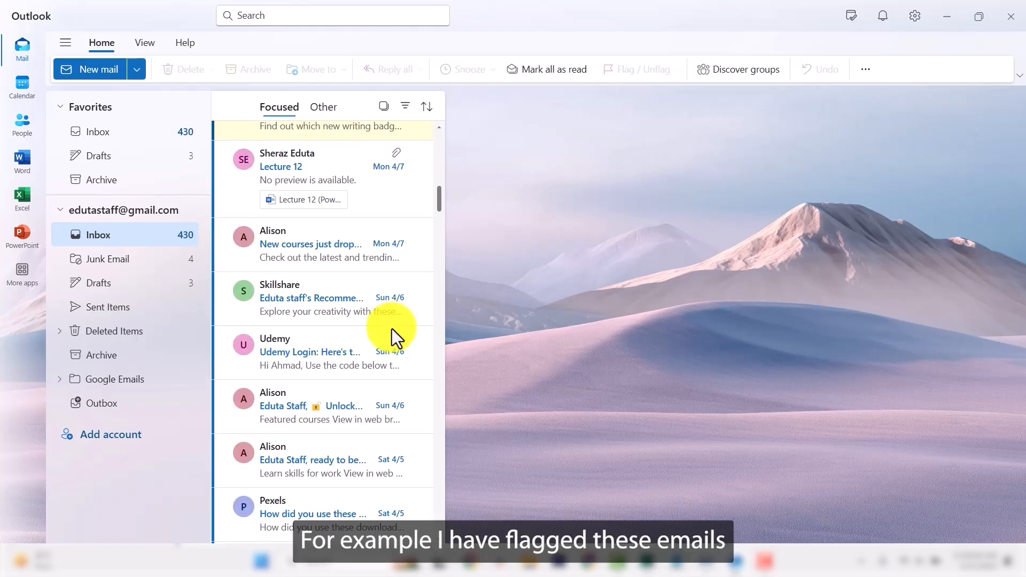
click(396, 287)
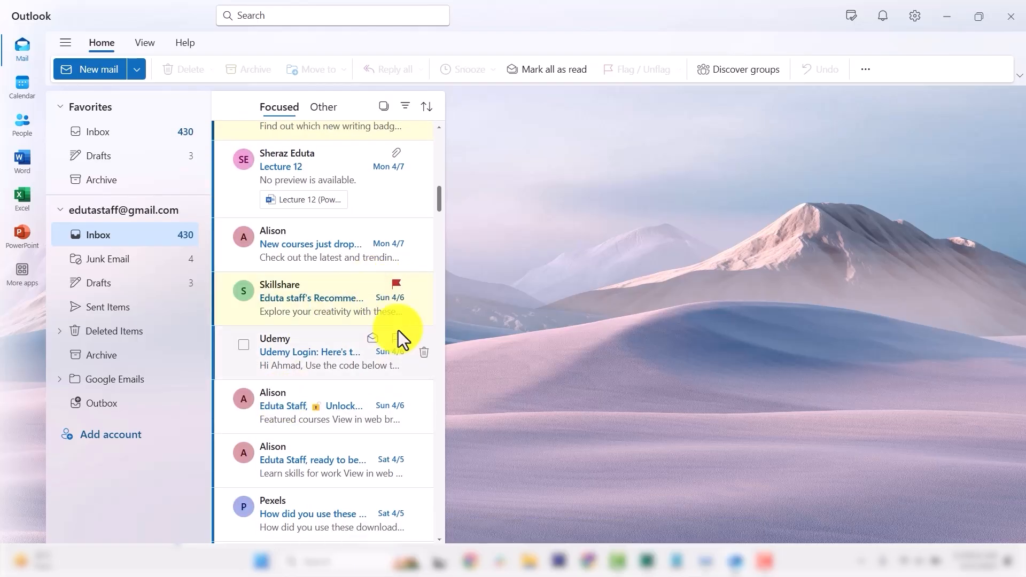
scroll(384, 315, up, 10)
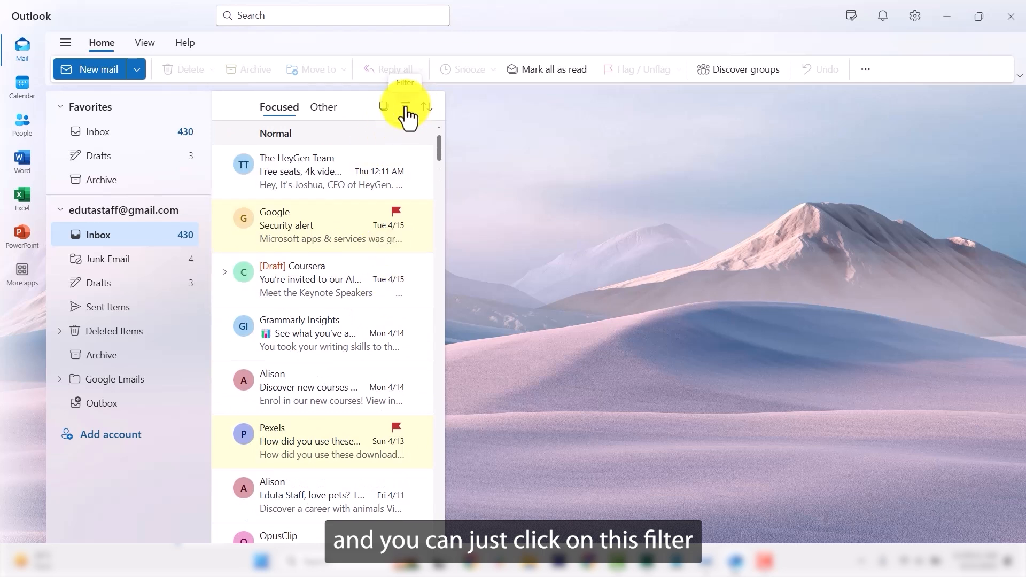
click(405, 108)
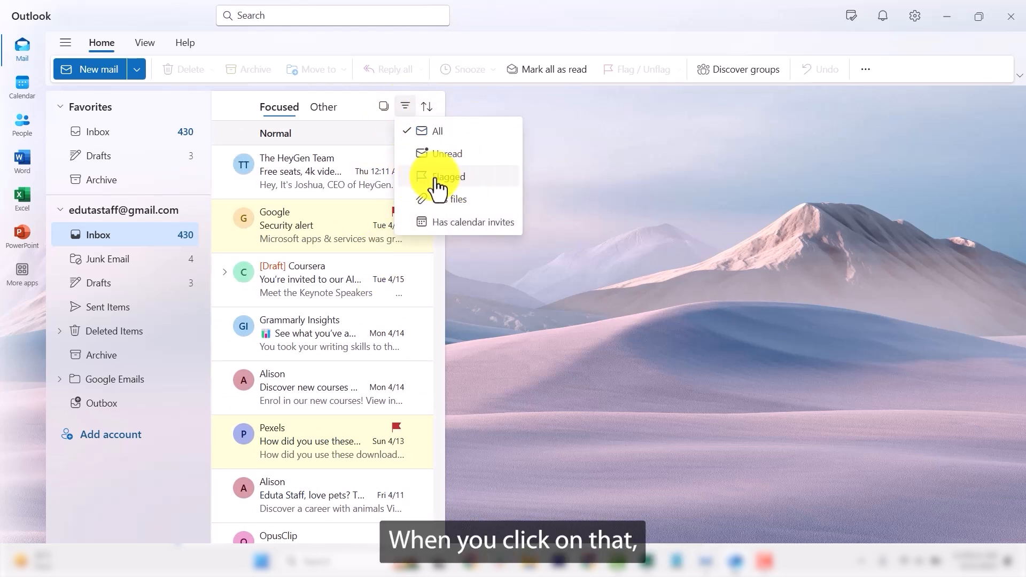
click(442, 181)
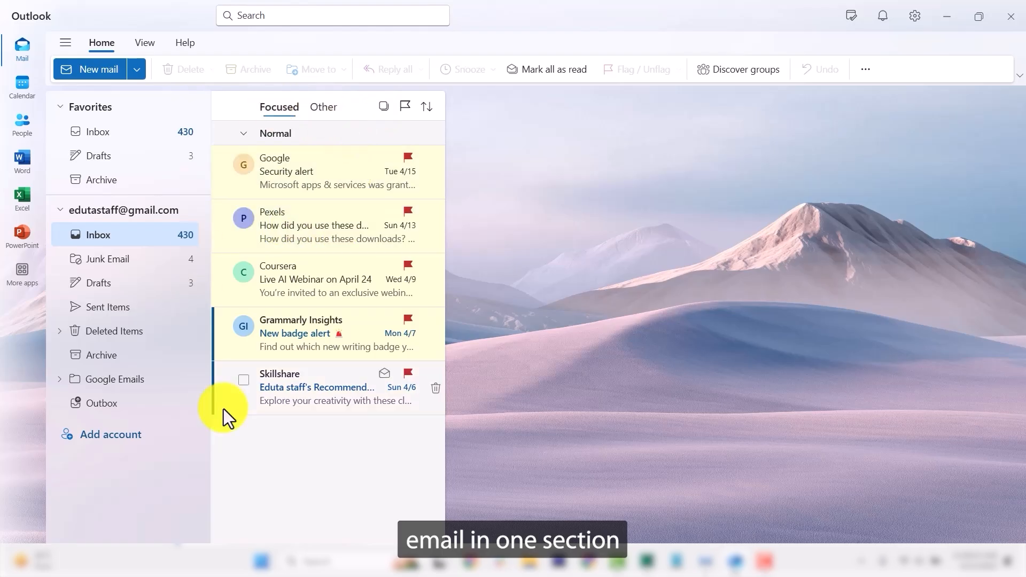
click(404, 109)
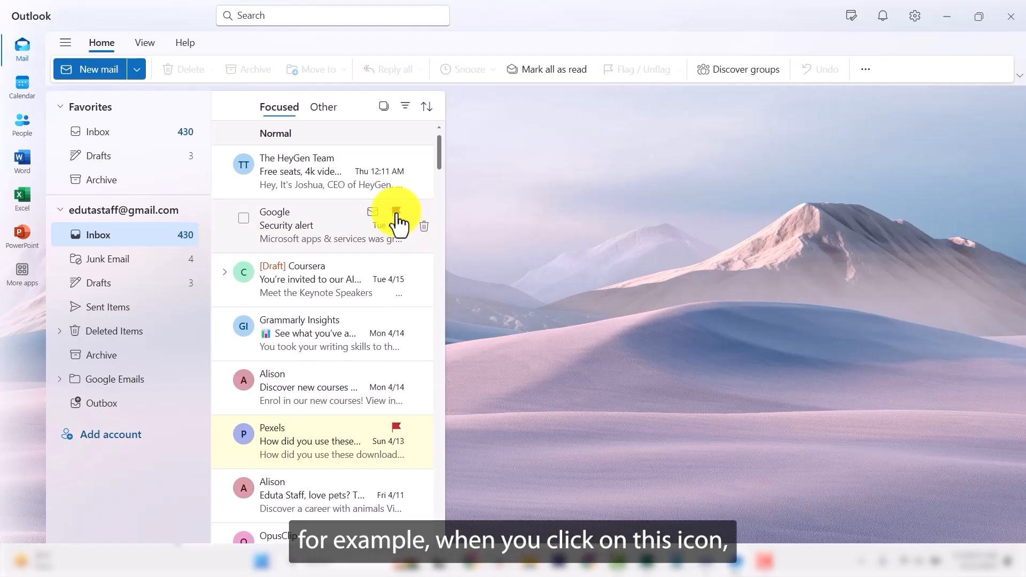
right_click(398, 219)
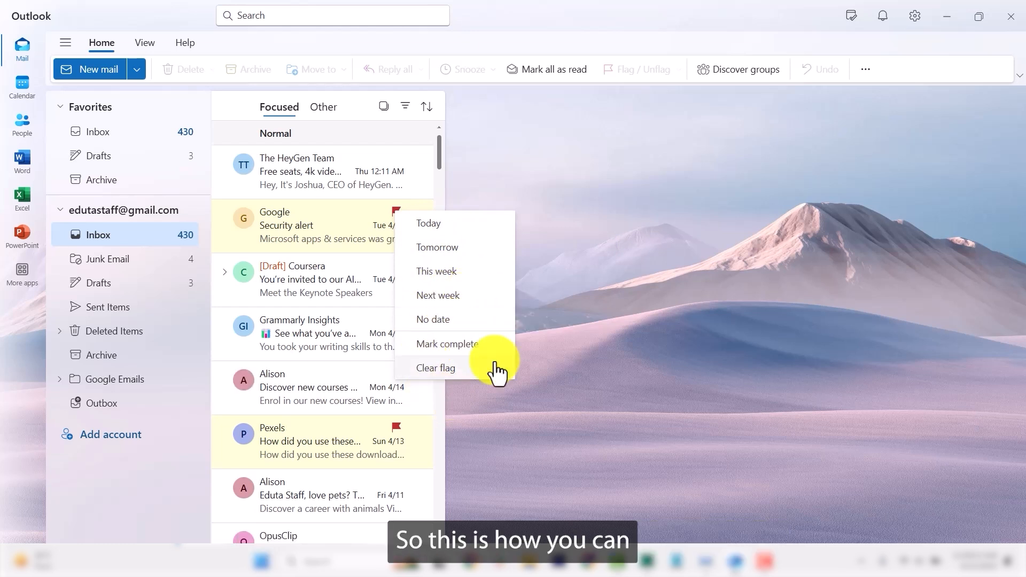
click(561, 243)
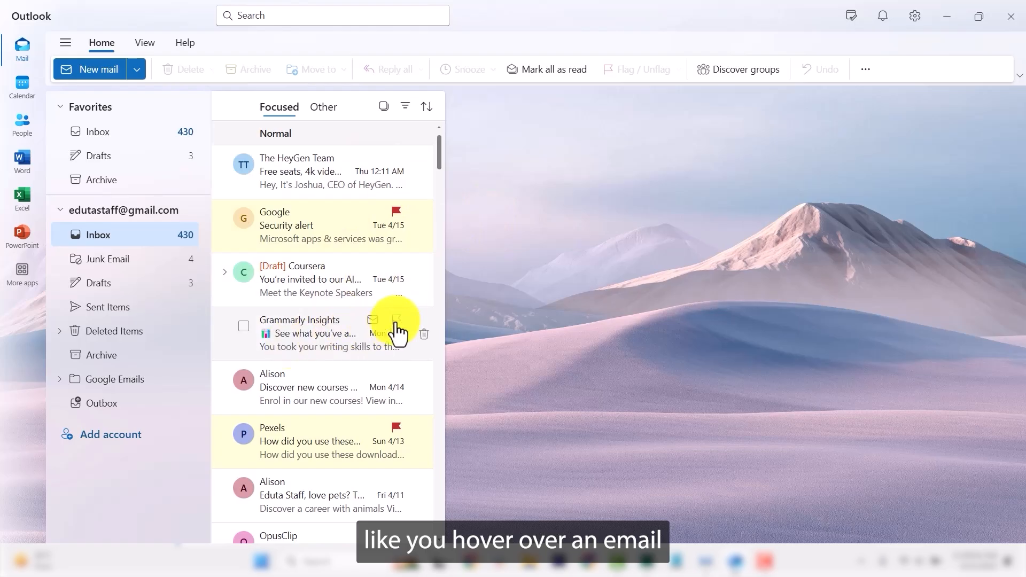
Flag the Grammarly Insights email and, via its context menu, the Coursera draft invitation.
click(396, 321)
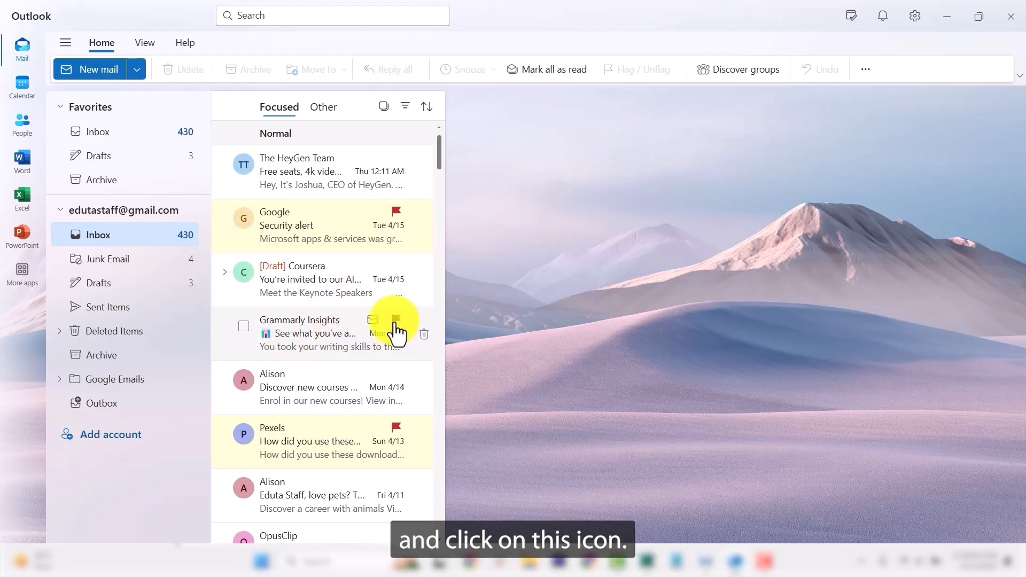
right_click(309, 278)
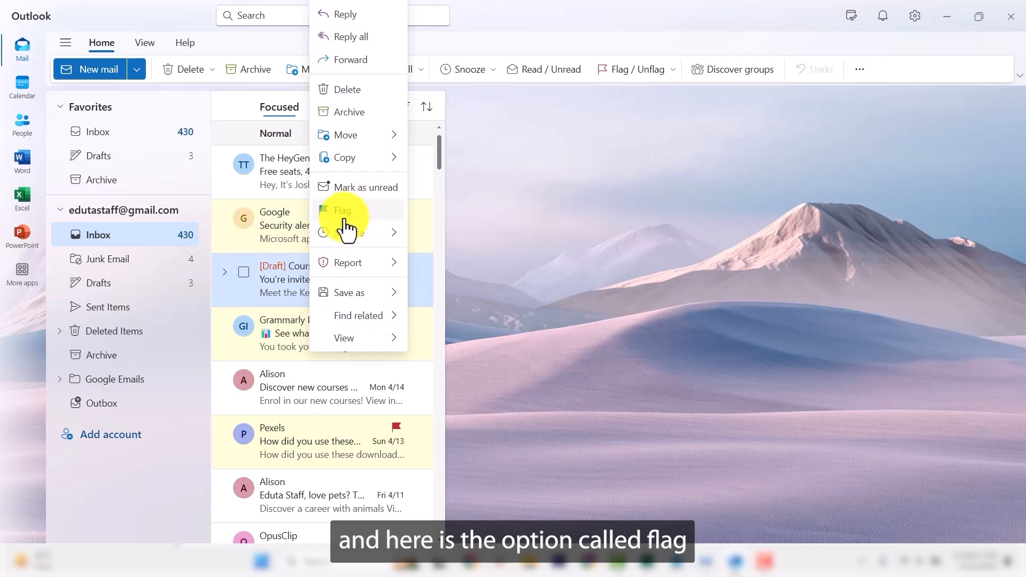
click(348, 213)
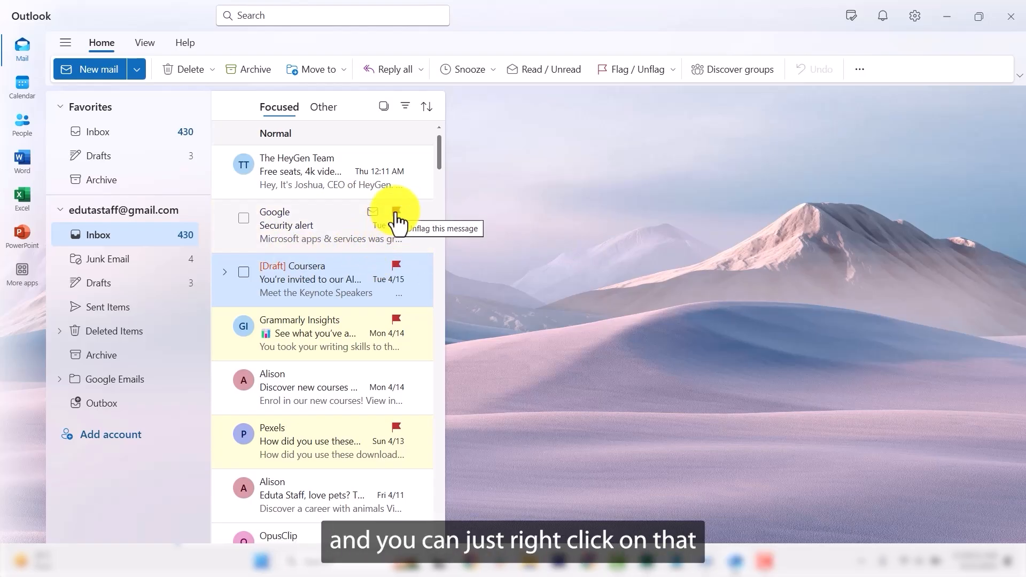
Set the Google Security alert email's follow-up flag to Complete, then review the flagged Inbox emails.
right_click(397, 219)
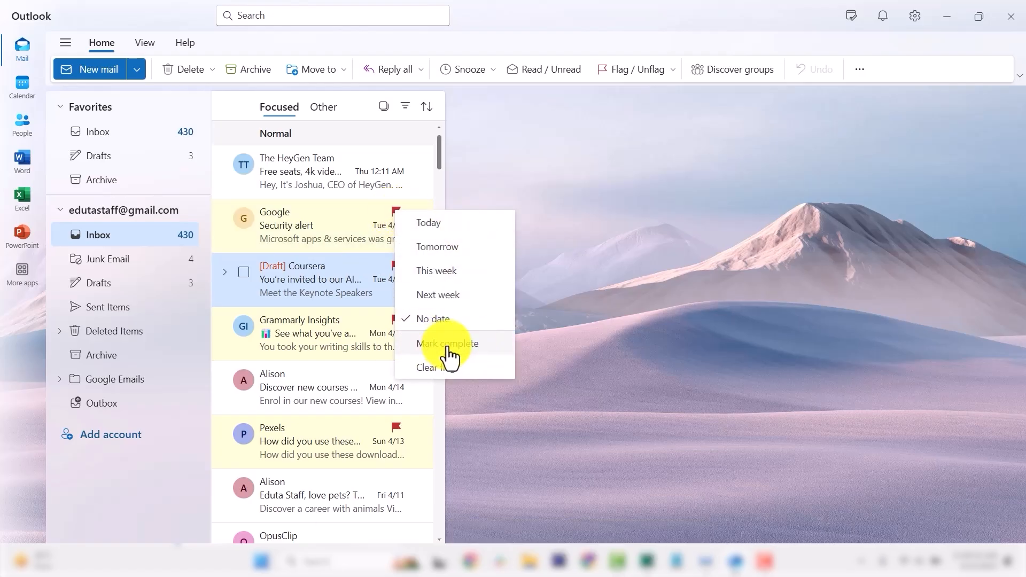
click(447, 345)
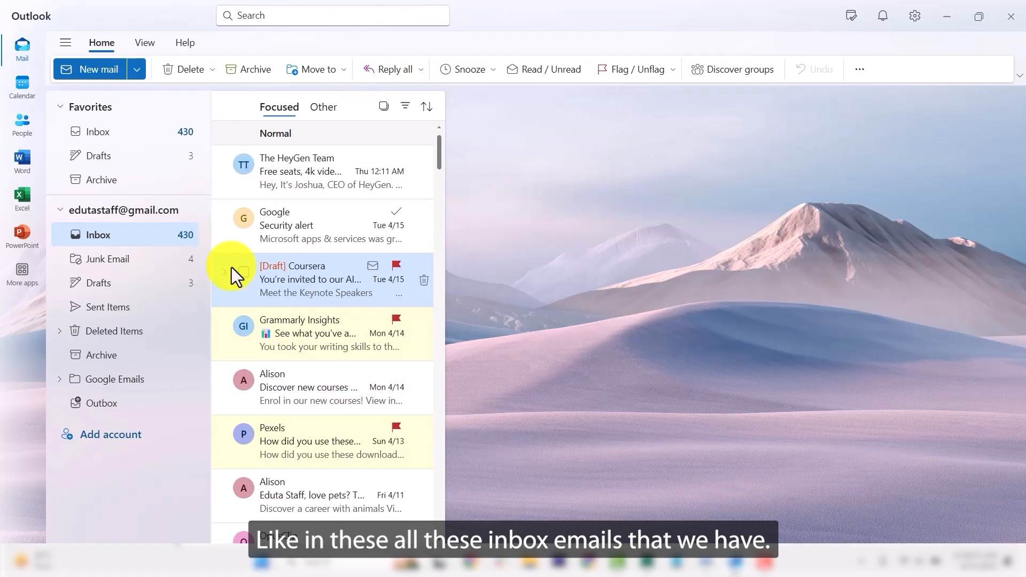
scroll(338, 344, down, 5)
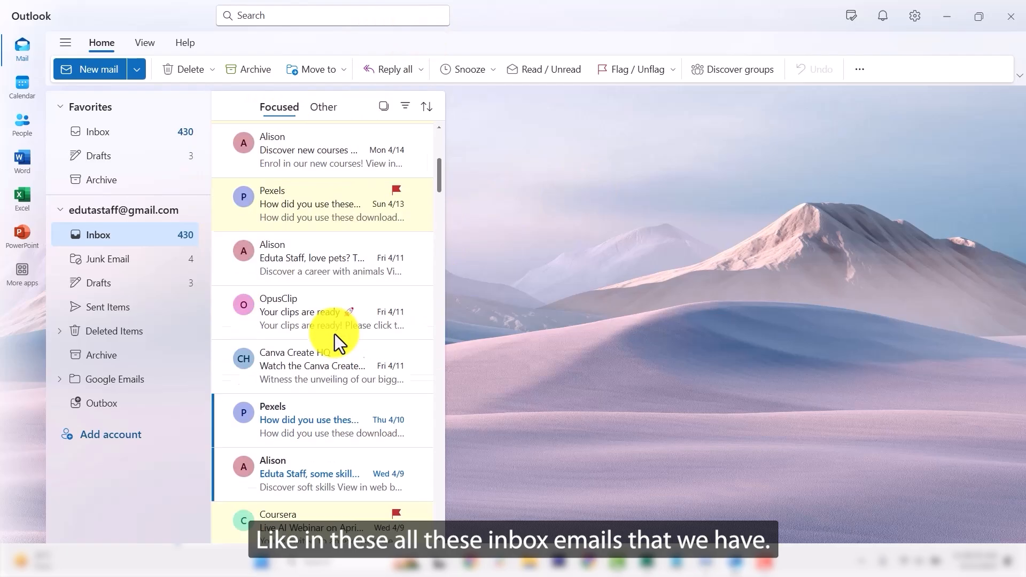
scroll(374, 331, up, 5)
click(395, 319)
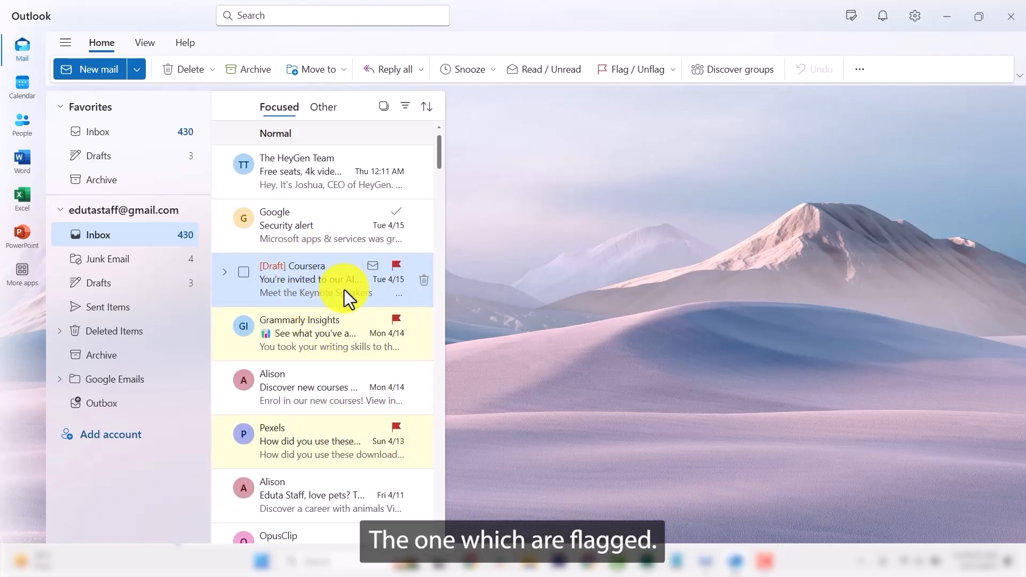
scroll(344, 299, down, 5)
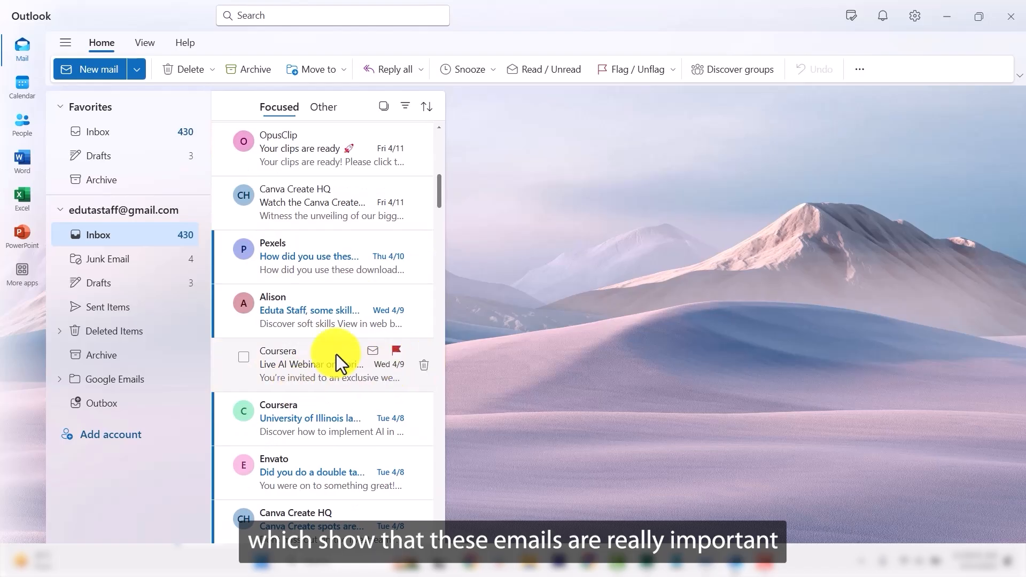
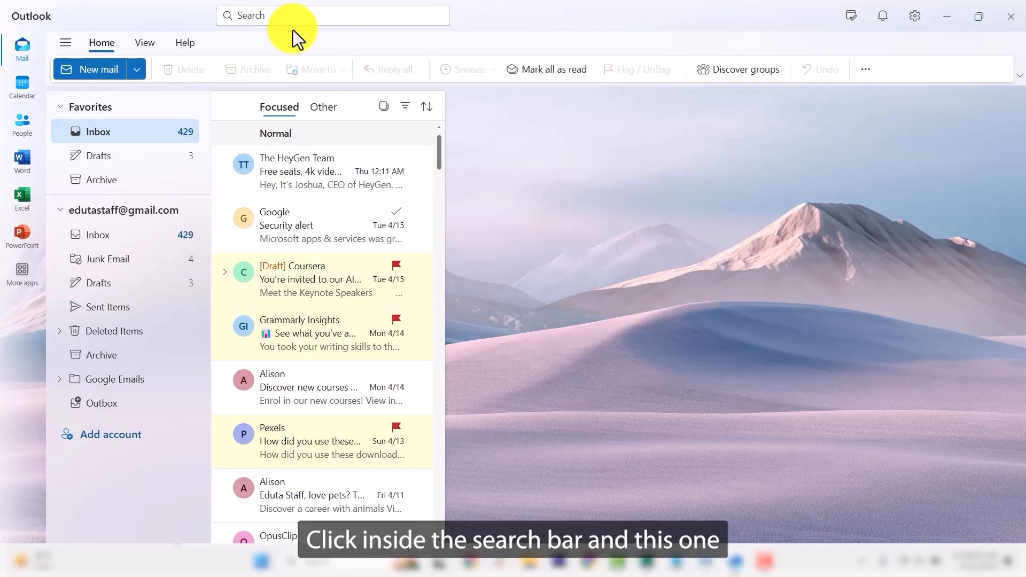
Search all mail folders for 'alison' and review the emails from Alison.
click(274, 16)
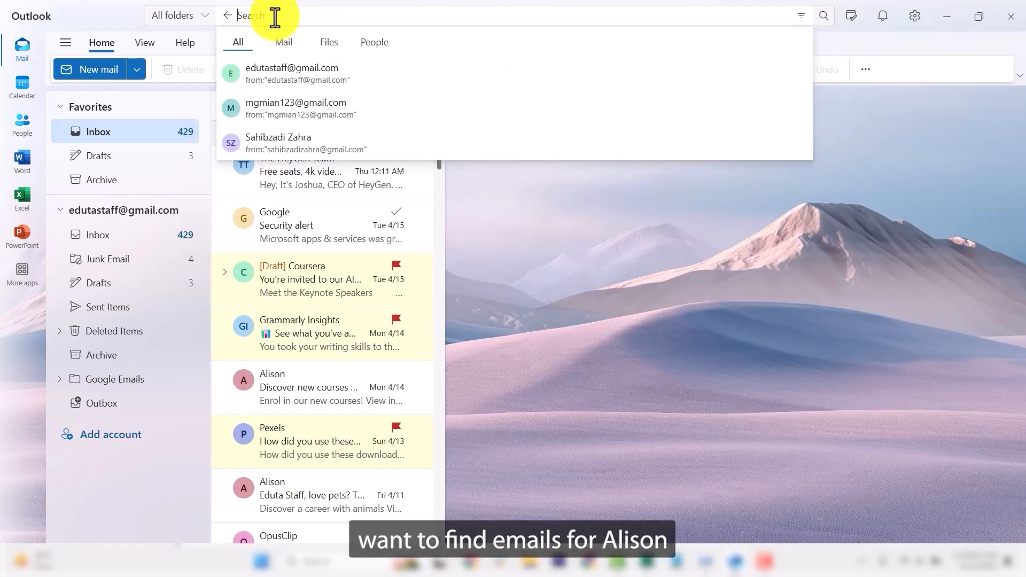
text(ison)
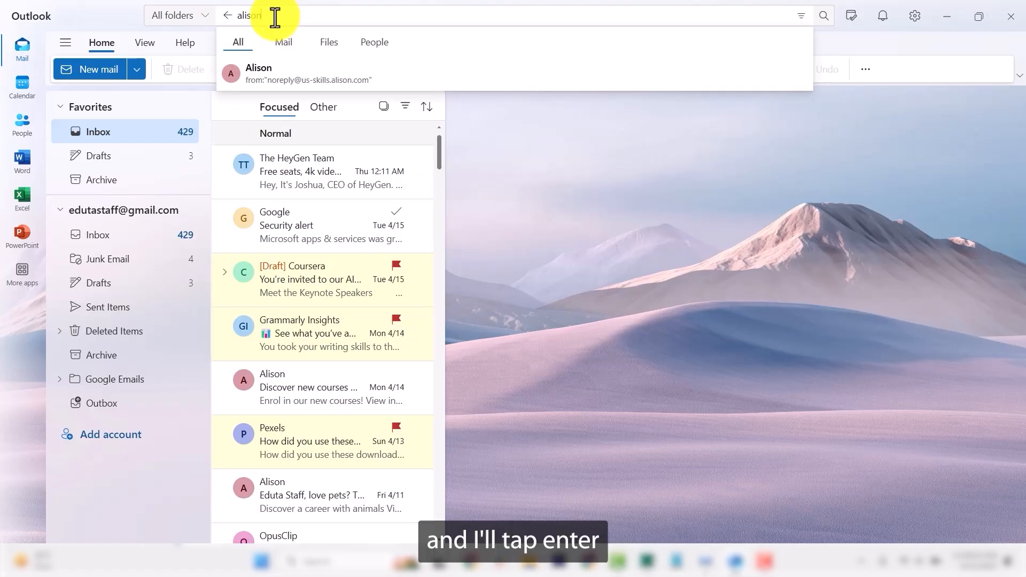
key(Return)
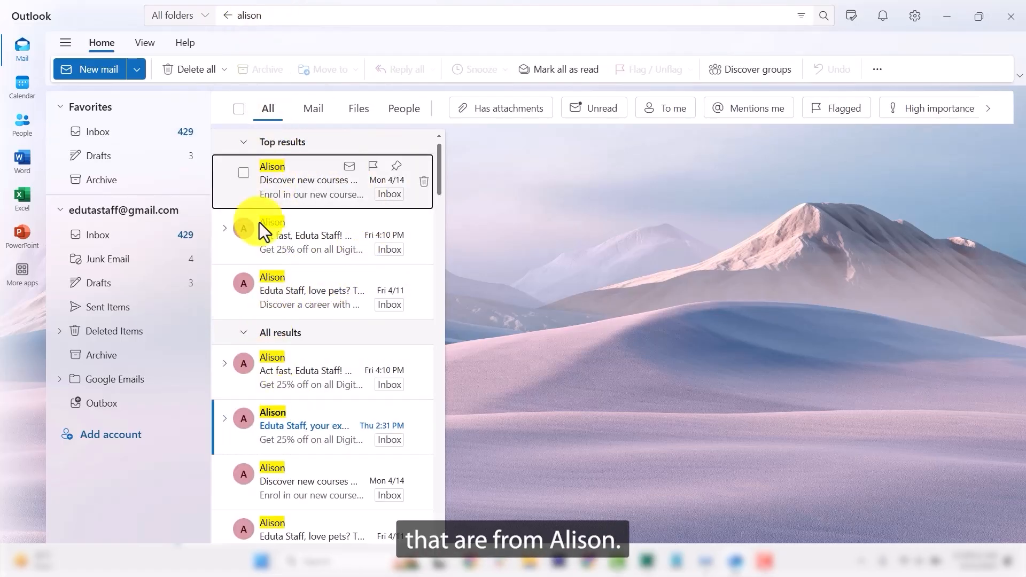
scroll(254, 393, down, 3)
scroll(309, 396, up, 3)
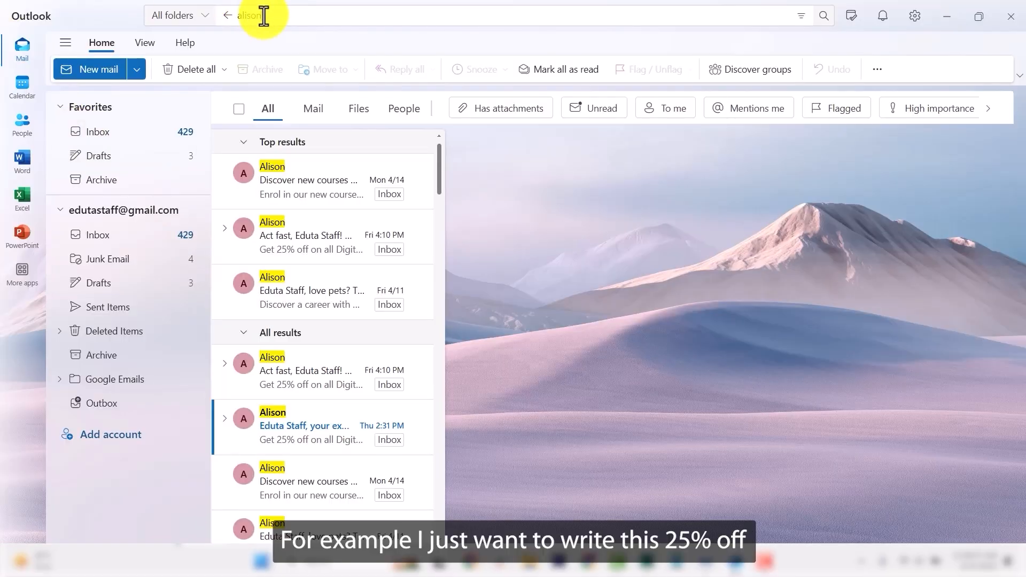
Replace the search with '25% off' and browse the matching emails.
click(264, 15)
text(25)
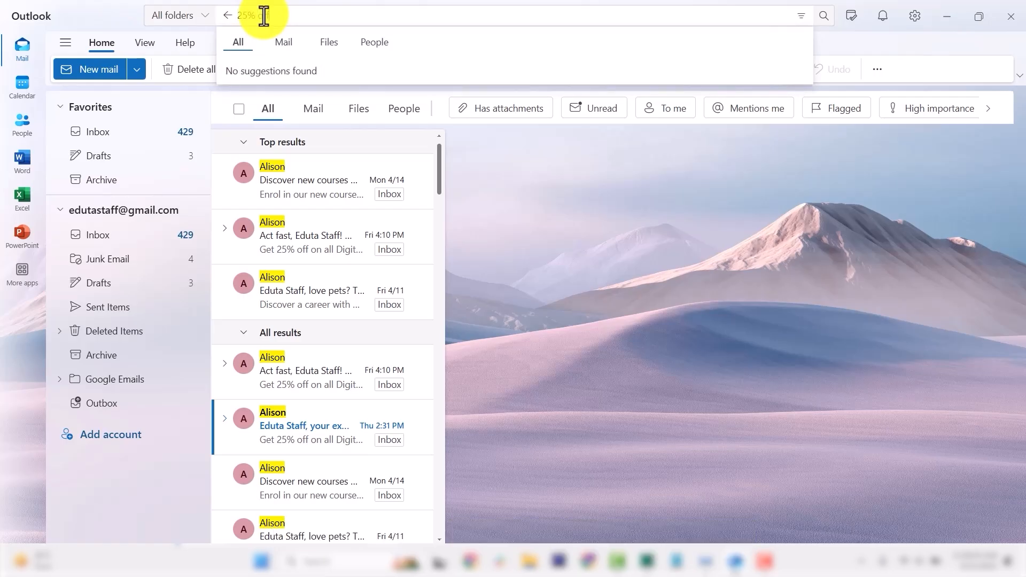
key(Return)
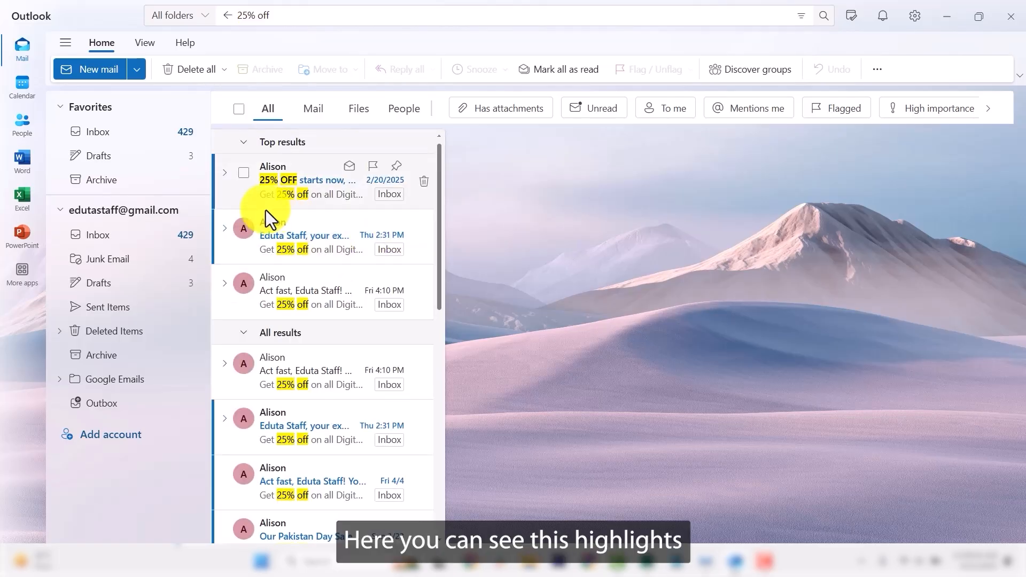
scroll(316, 255, down, 5)
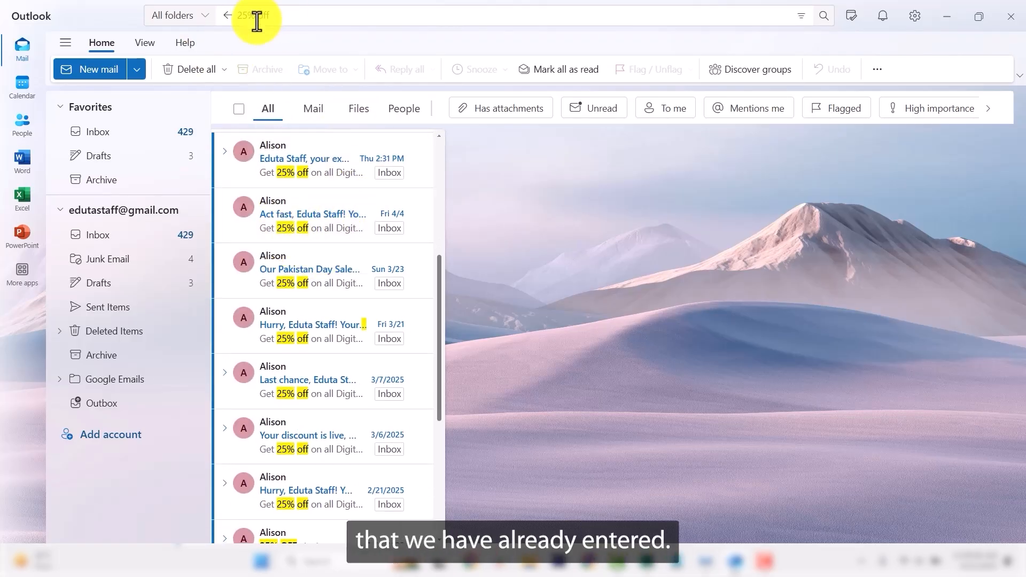
scroll(299, 337, down, 3)
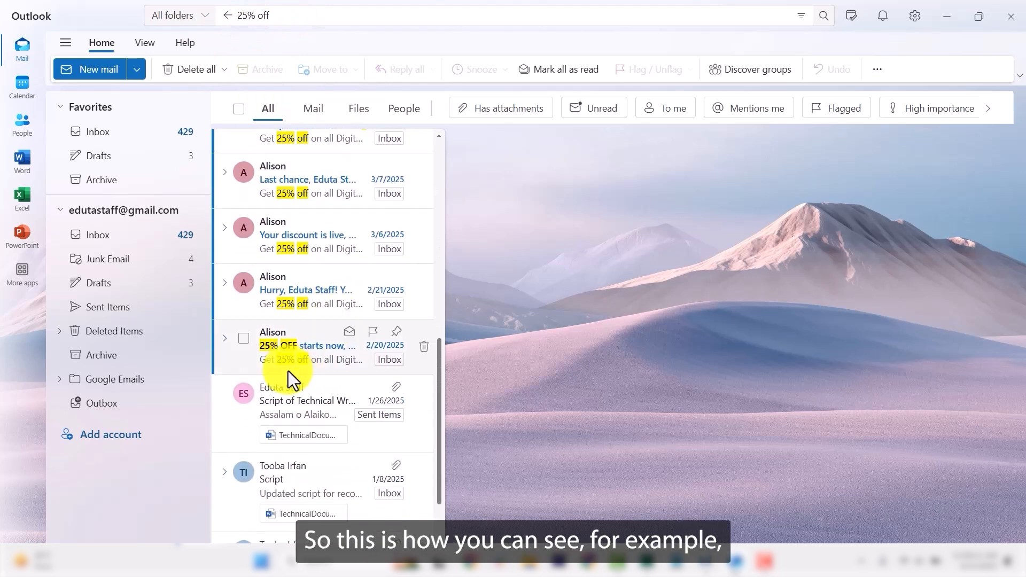
scroll(331, 310, up, 6)
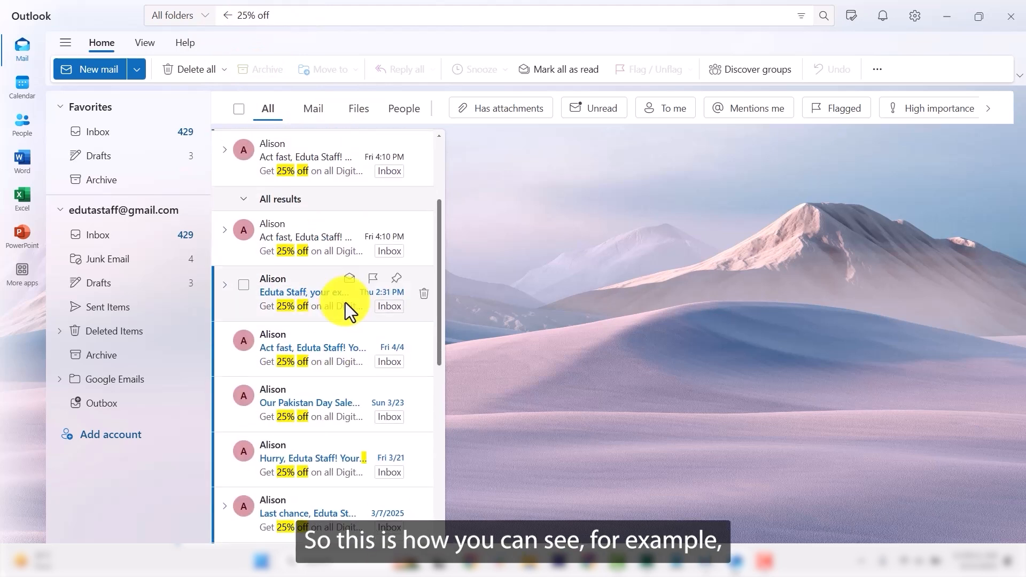
Open one of Alison's discount emails and highlight '25% off' in its body.
click(302, 291)
scroll(695, 310, down, 5)
scroll(687, 322, down, 4)
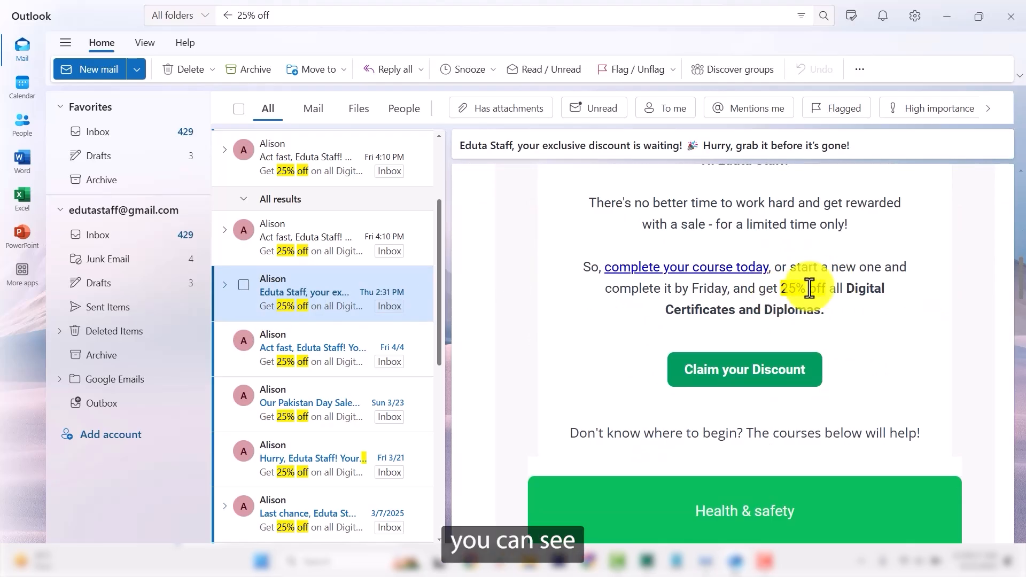
drag(782, 292, 829, 291)
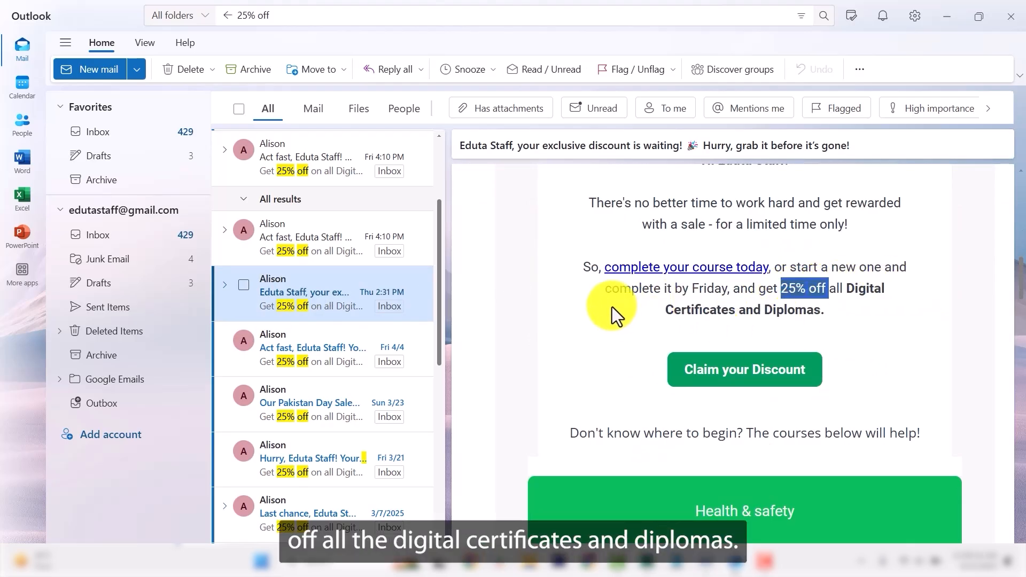
scroll(612, 307, up, 9)
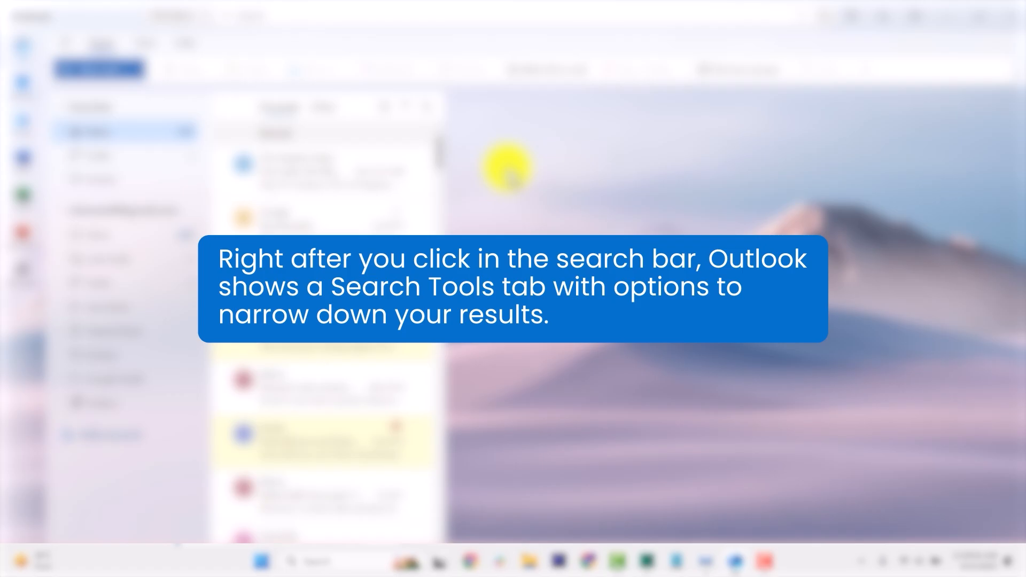
Paste 'photographer' as the search term, run it, and show the advanced search filters.
click(305, 17)
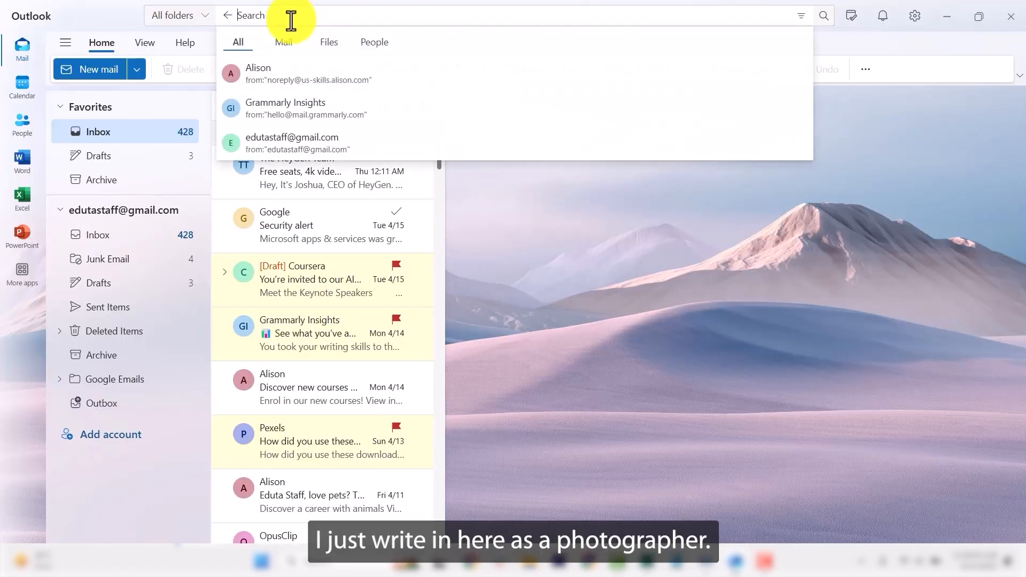
right_click(292, 20)
click(325, 103)
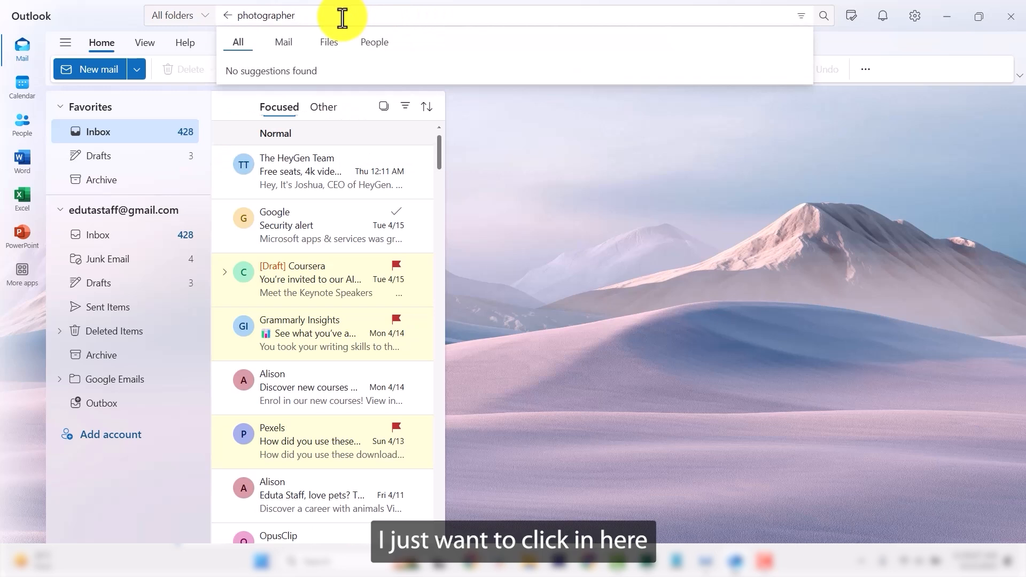
key(Return)
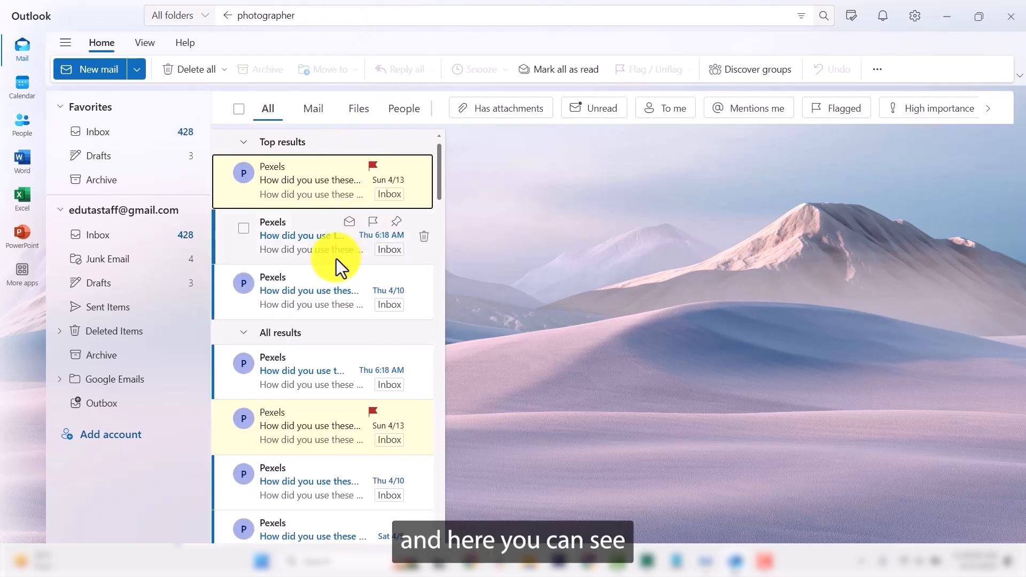
scroll(330, 277, down, 10)
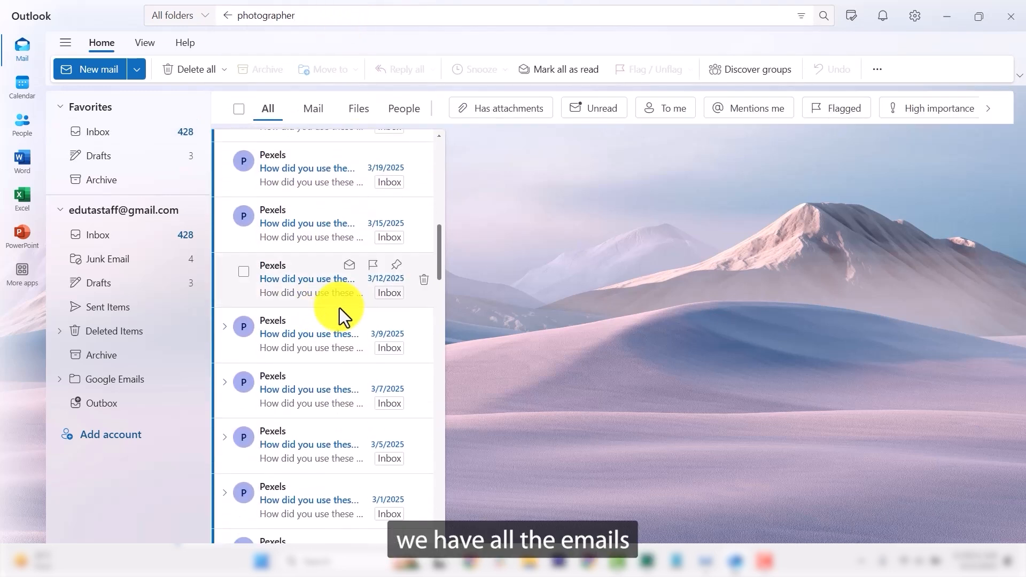
scroll(313, 342, down, 9)
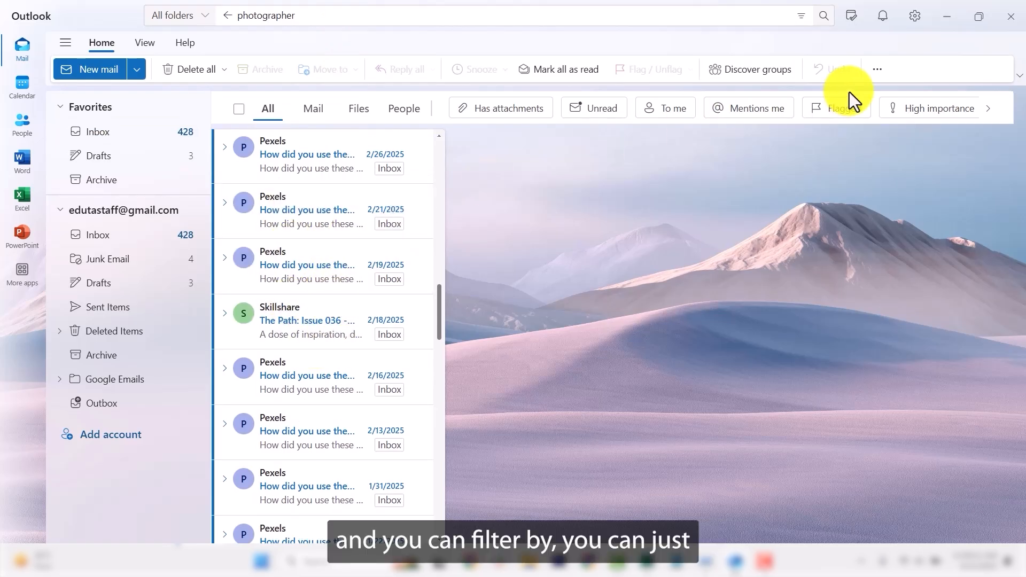
click(801, 16)
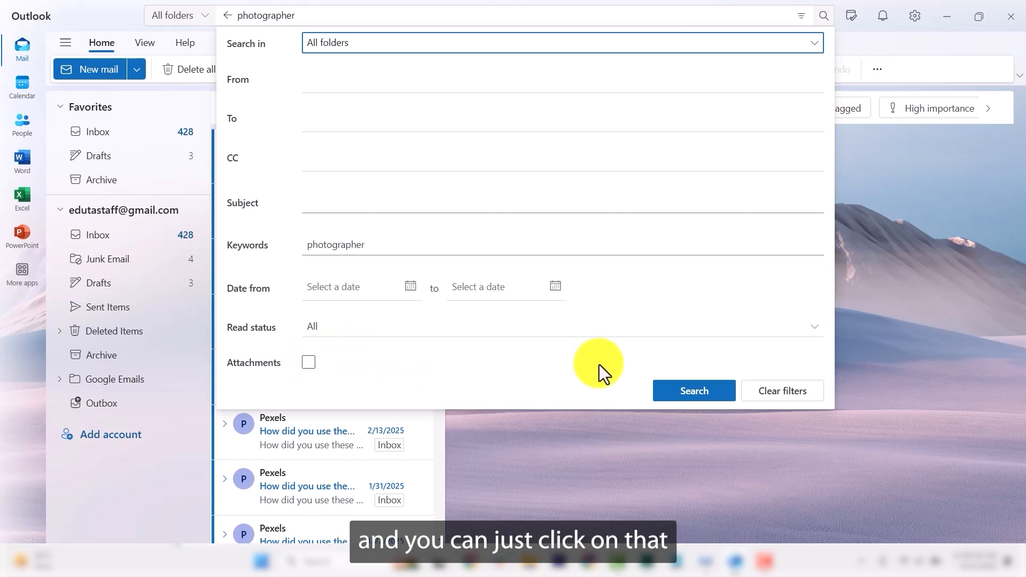
Run the filtered photographer search, apply the Unread filter, then remove it again.
click(703, 394)
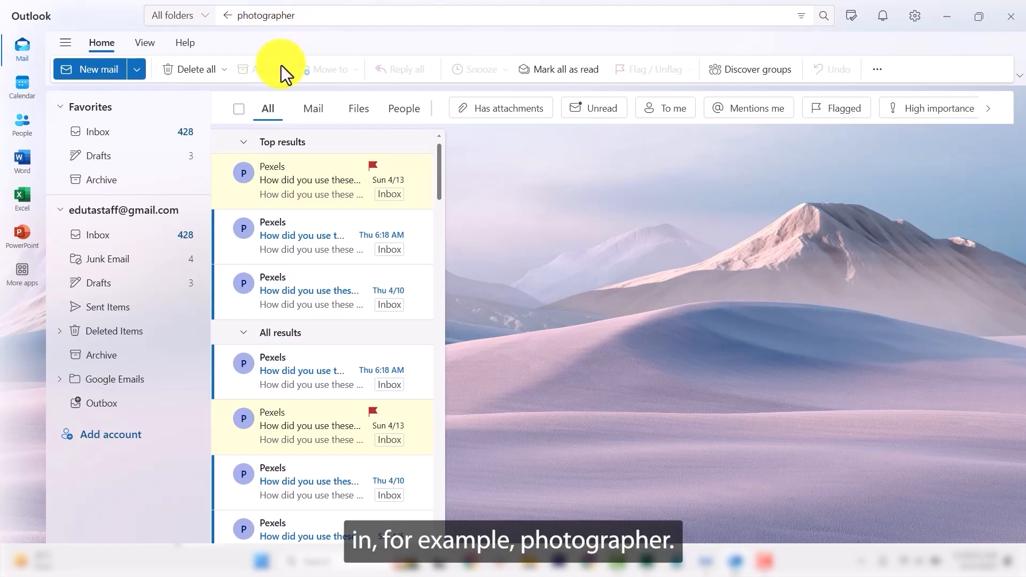
click(605, 116)
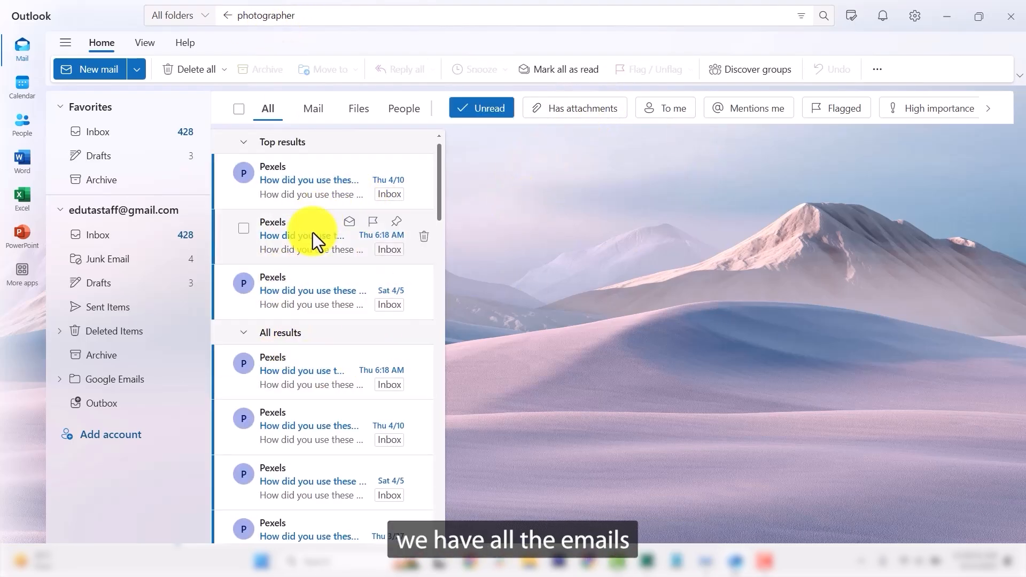
scroll(321, 315, down, 5)
scroll(293, 433, up, 6)
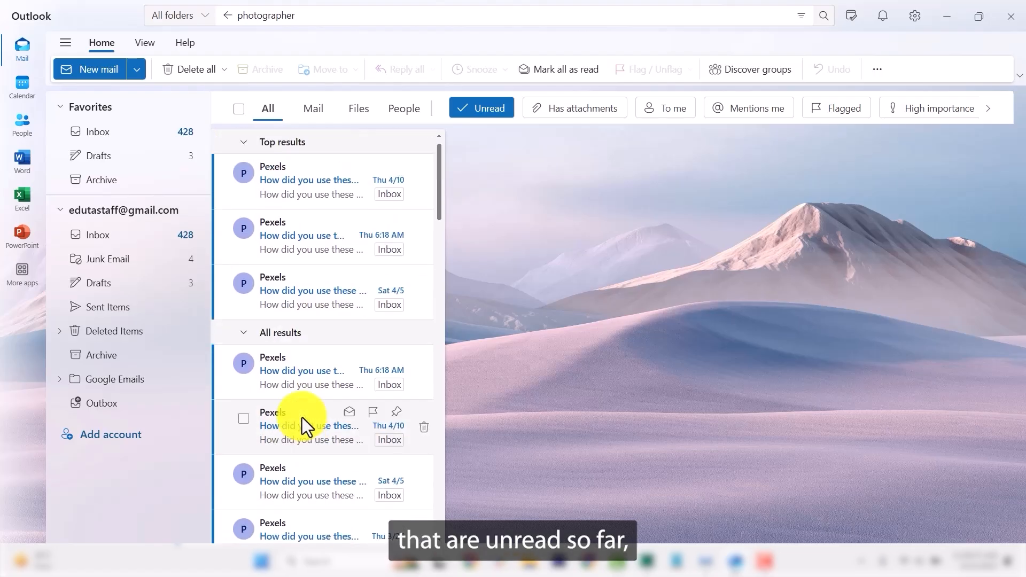
click(481, 108)
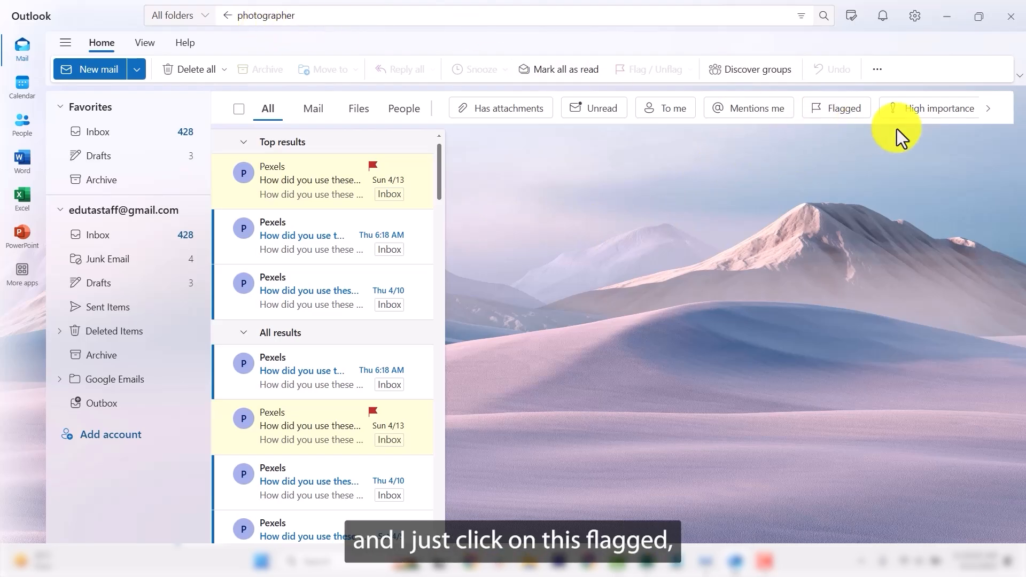
Filter the photographer results to Flagged emails and show the All folders scope list.
click(845, 111)
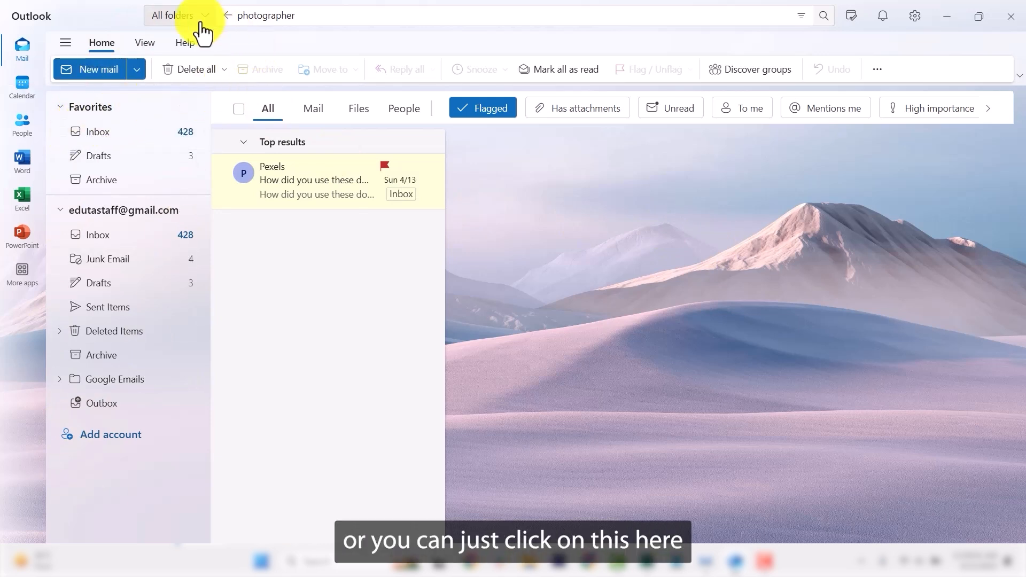
click(203, 18)
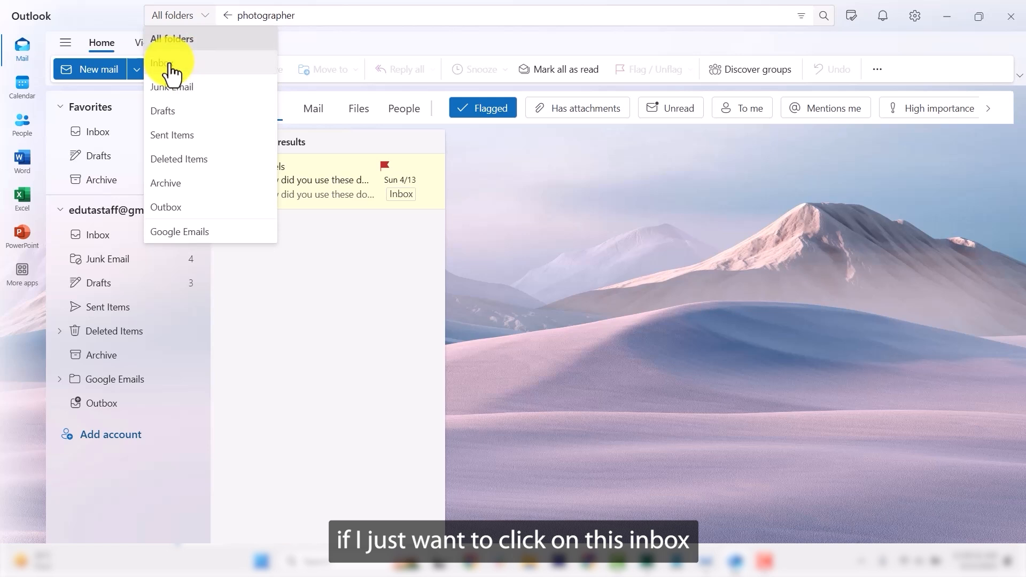
Search the Inbox only for 'team', switching the filter from Flagged to Unread.
click(170, 64)
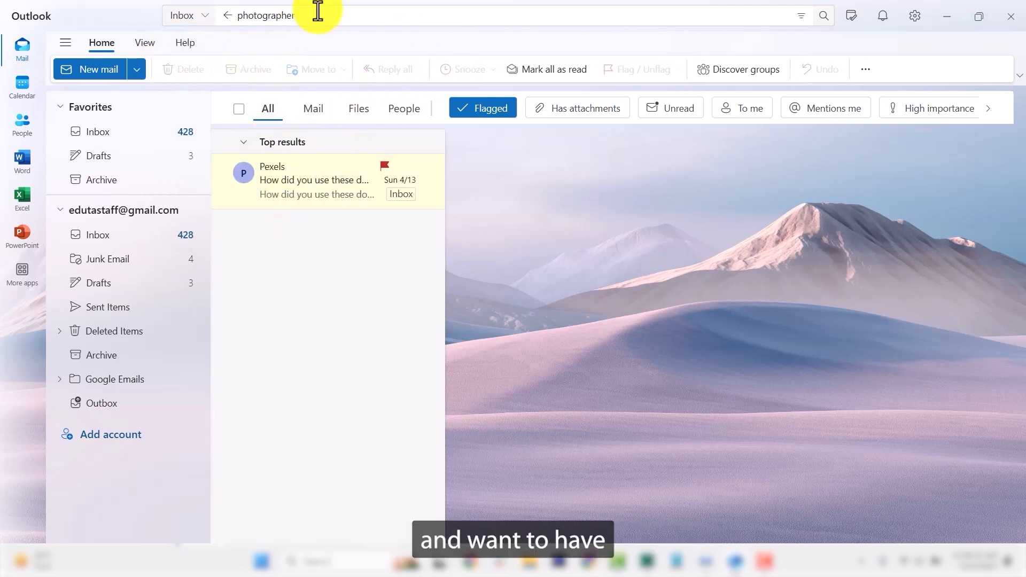
click(316, 15)
text(team)
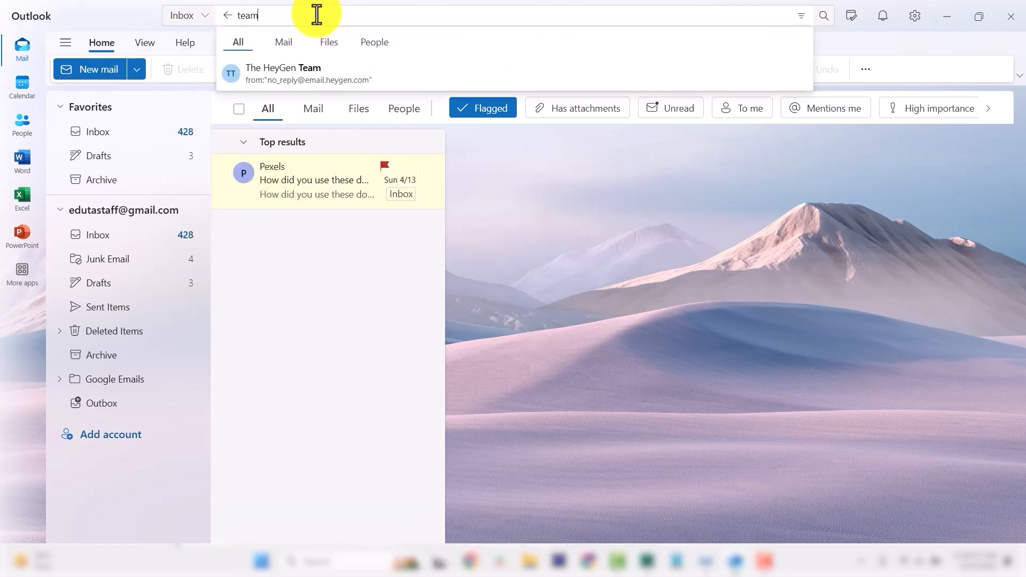
key(Return)
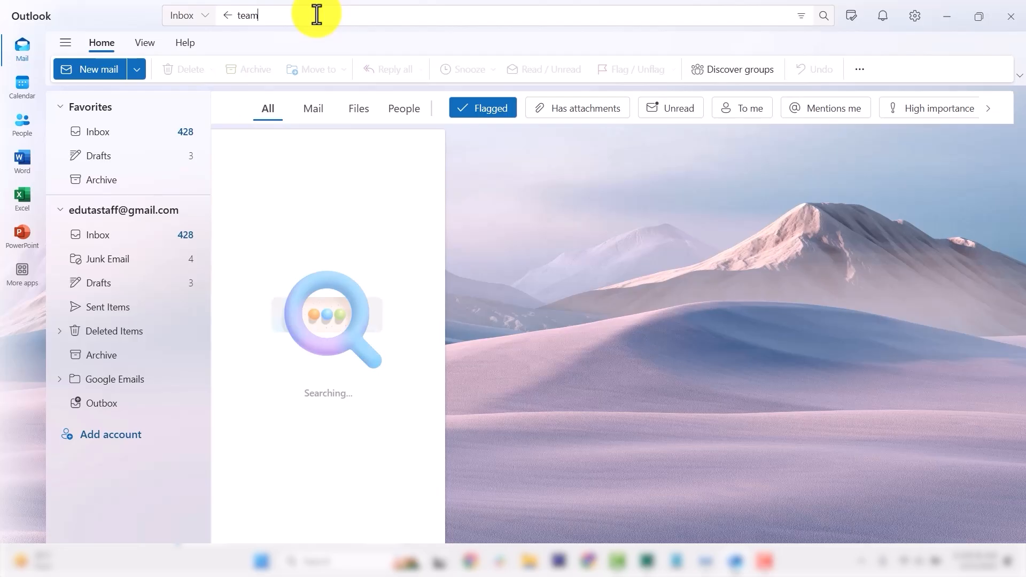
click(479, 109)
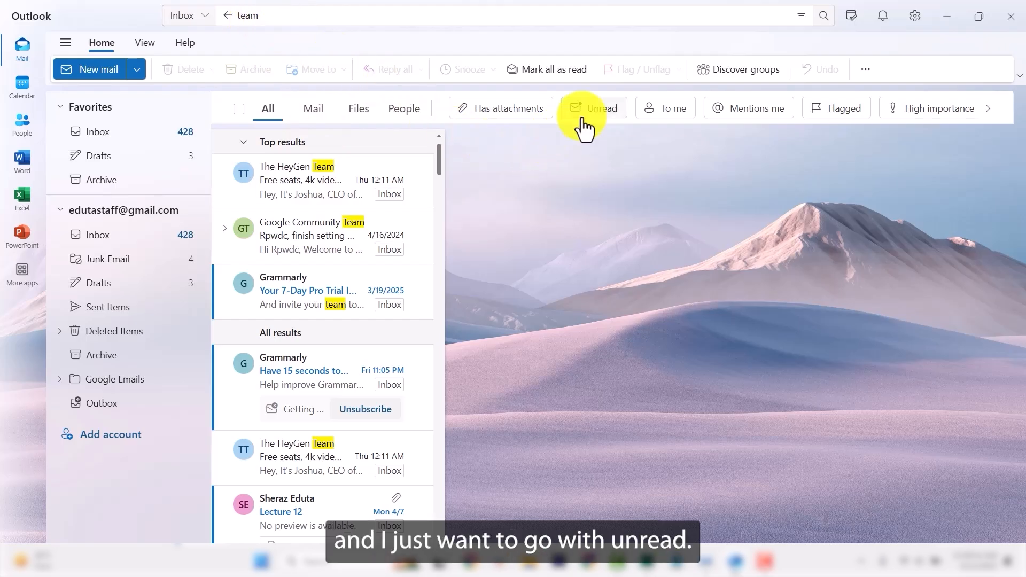
click(593, 113)
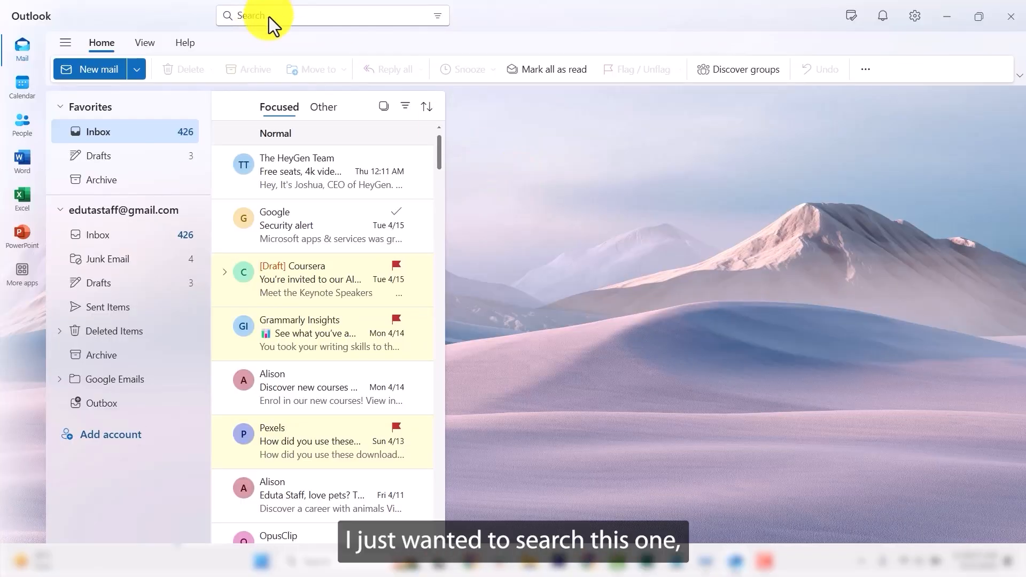
Search for the quoted phrase "Download this eye-catching creative asset" and open both Envato results.
click(270, 20)
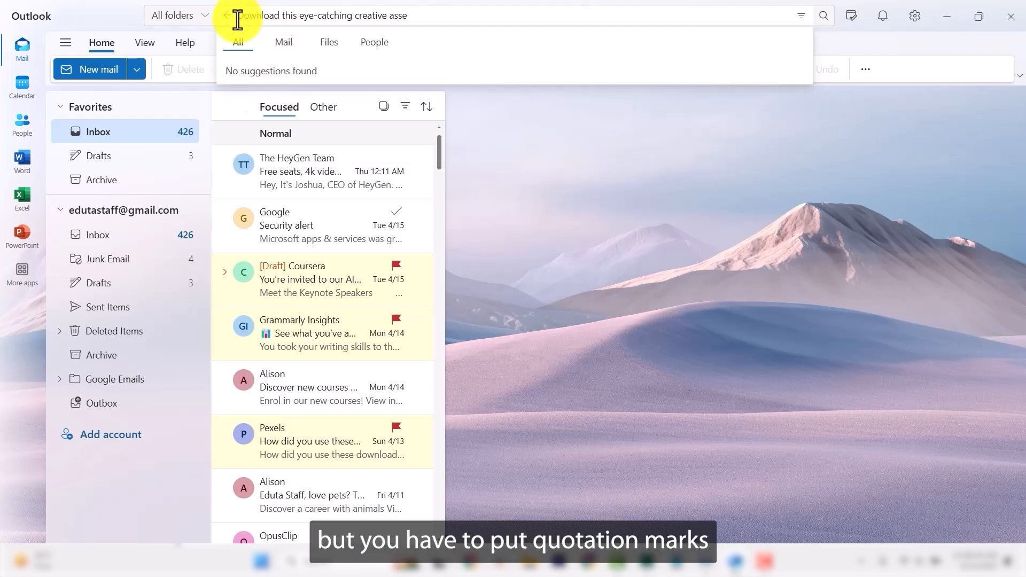
click(237, 20)
text(")
click(433, 16)
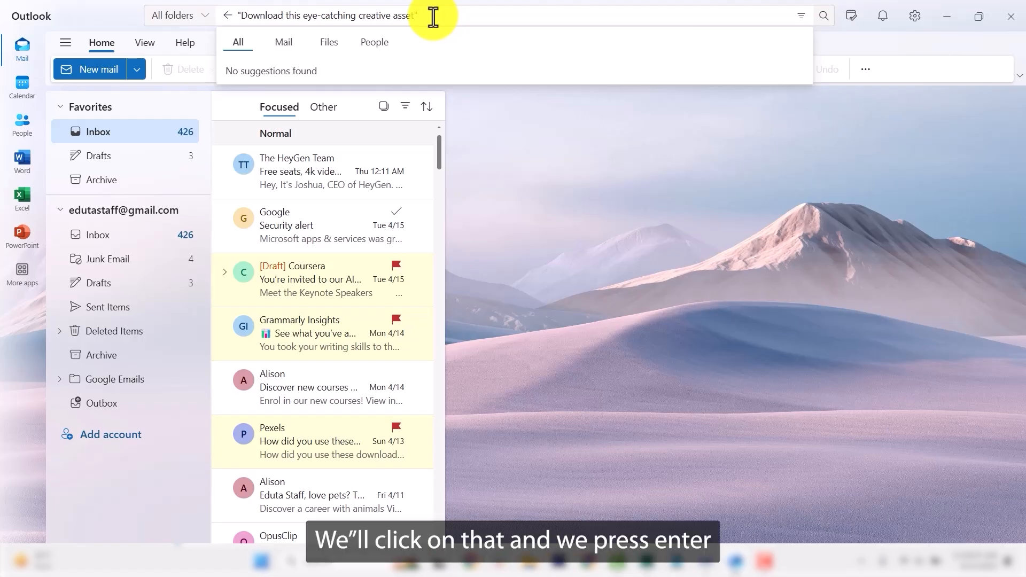
key(Return)
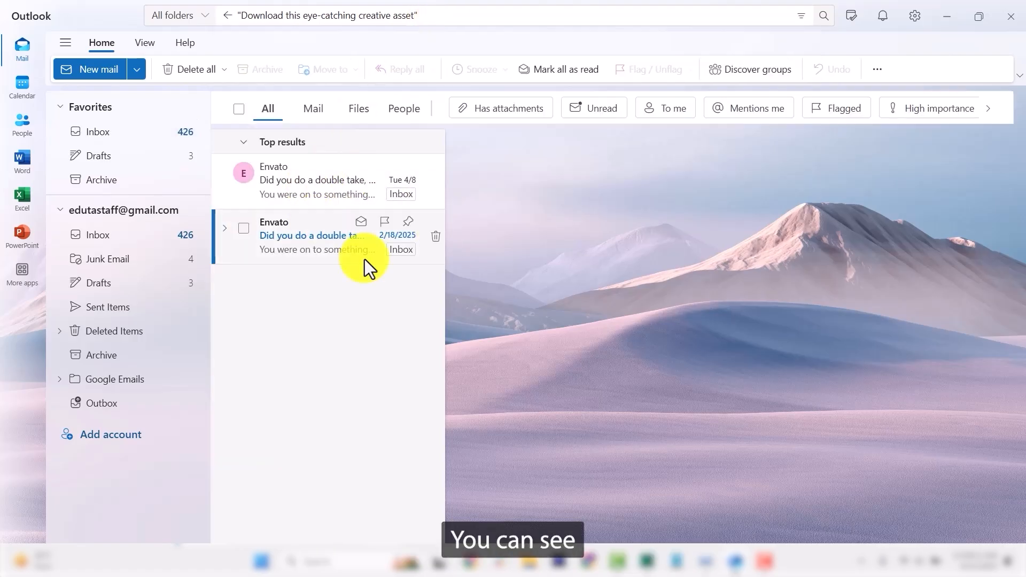
click(315, 182)
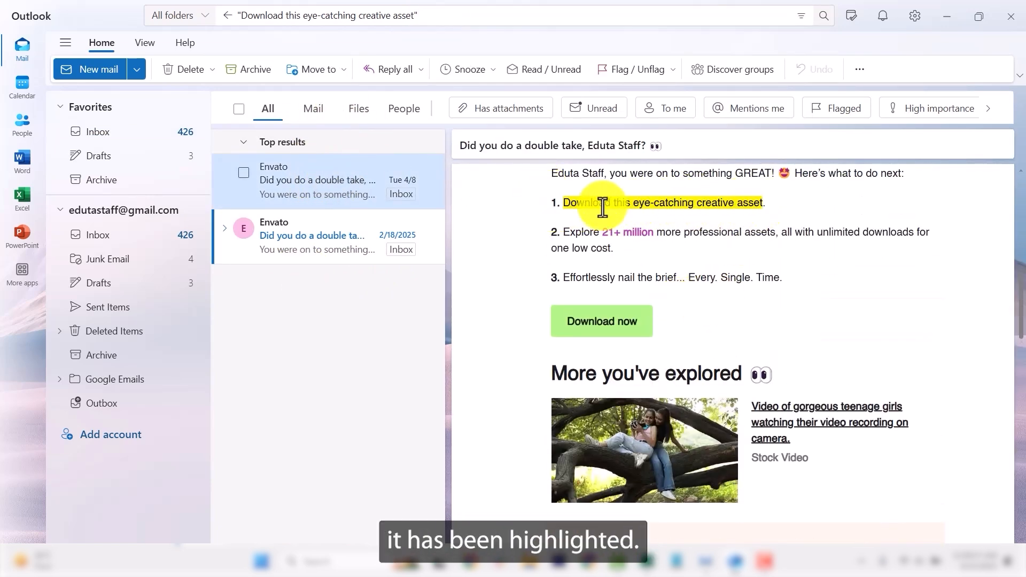
click(319, 241)
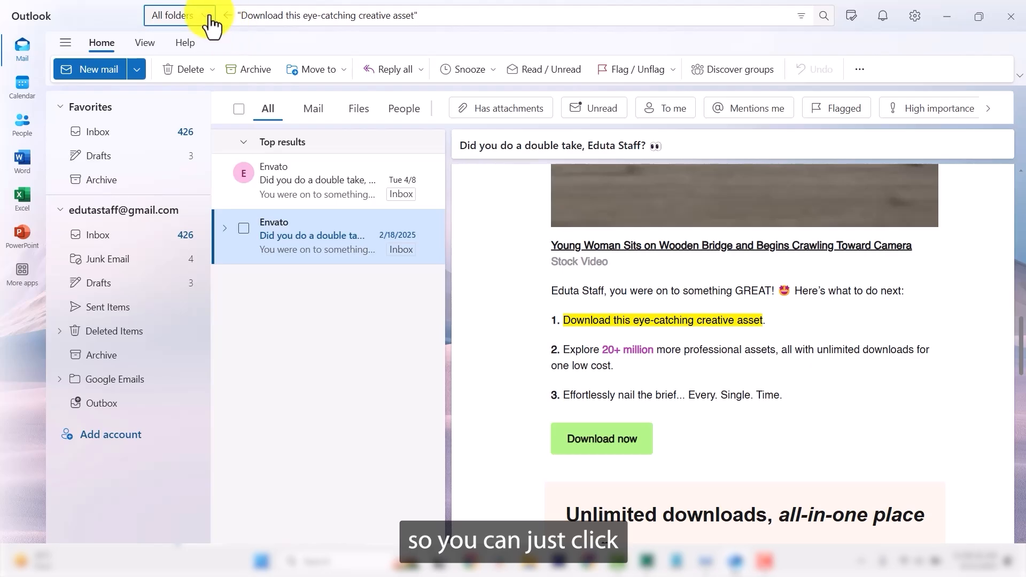
Check the folder scope list twice, then dismiss the search to return to the Focused inbox.
click(202, 21)
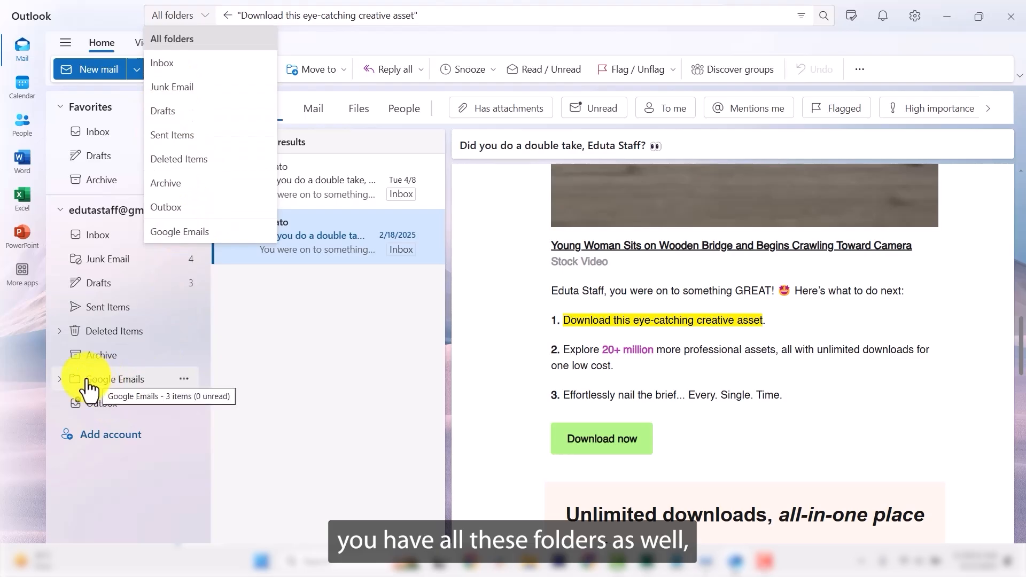
click(21, 450)
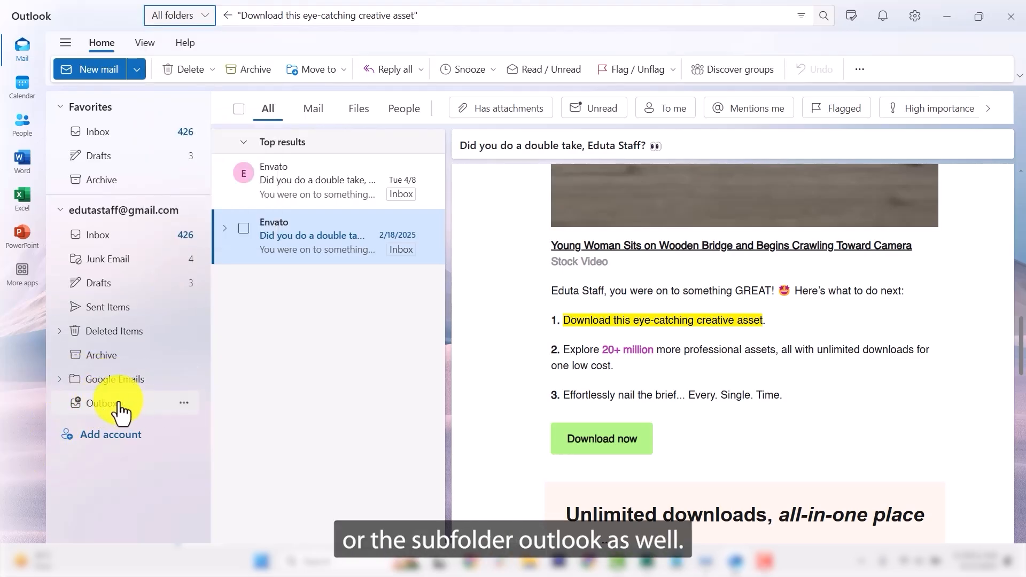
click(200, 17)
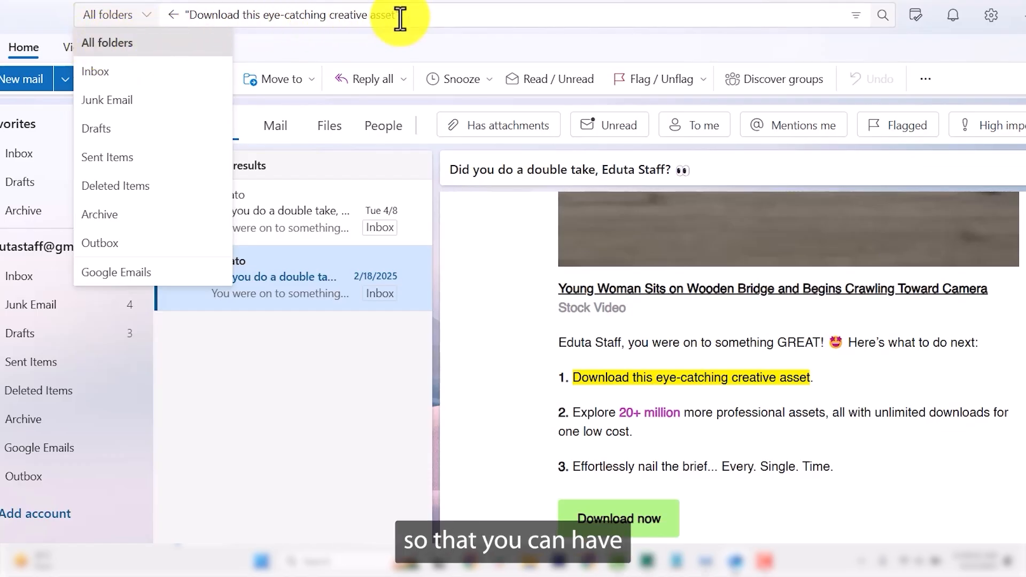
click(421, 22)
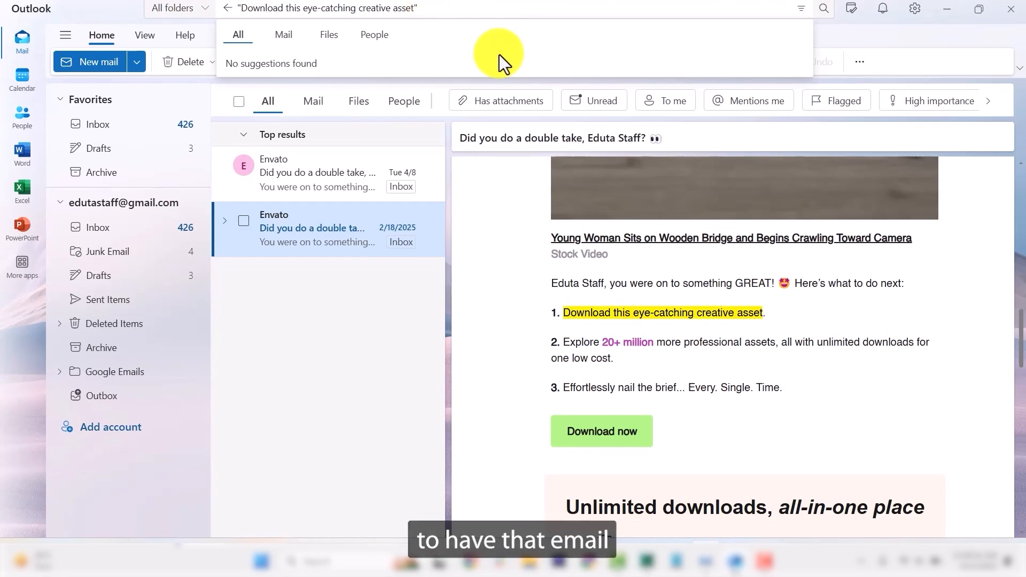
click(543, 303)
scroll(524, 288, up, 5)
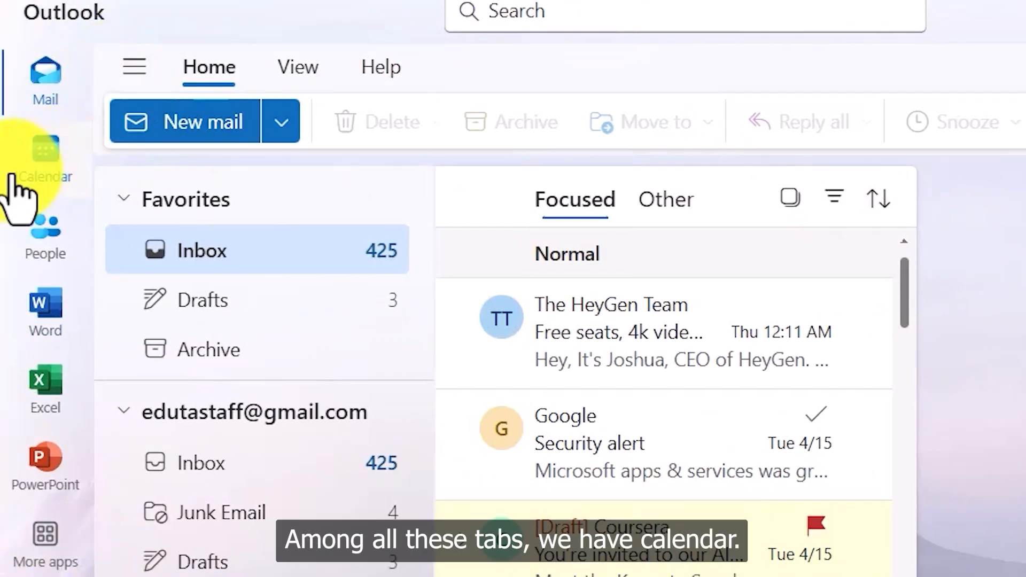
Switch to the Calendar with Ctrl+2 and start a new event.
click(45, 174)
click(45, 74)
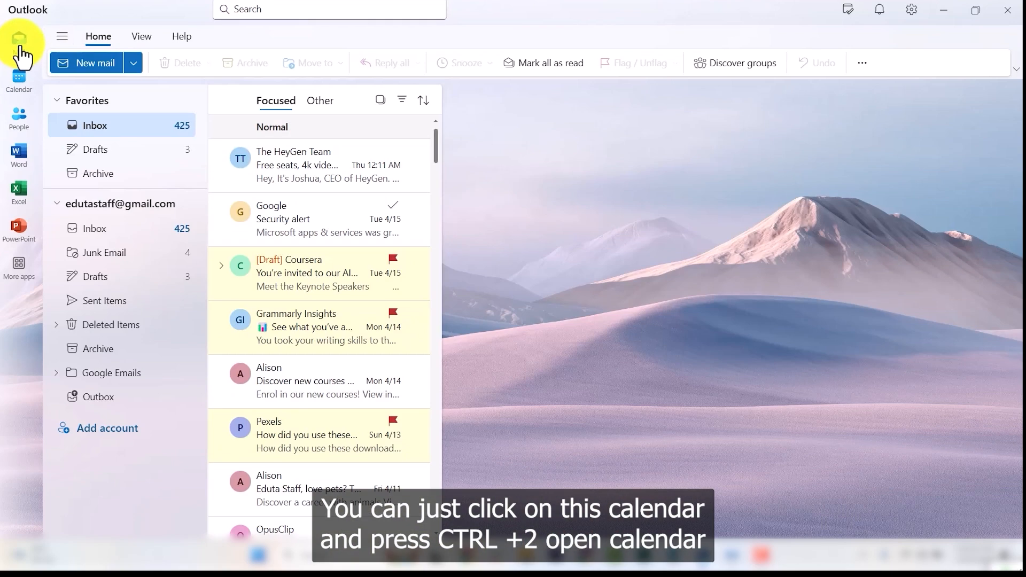
key(ctrl+2)
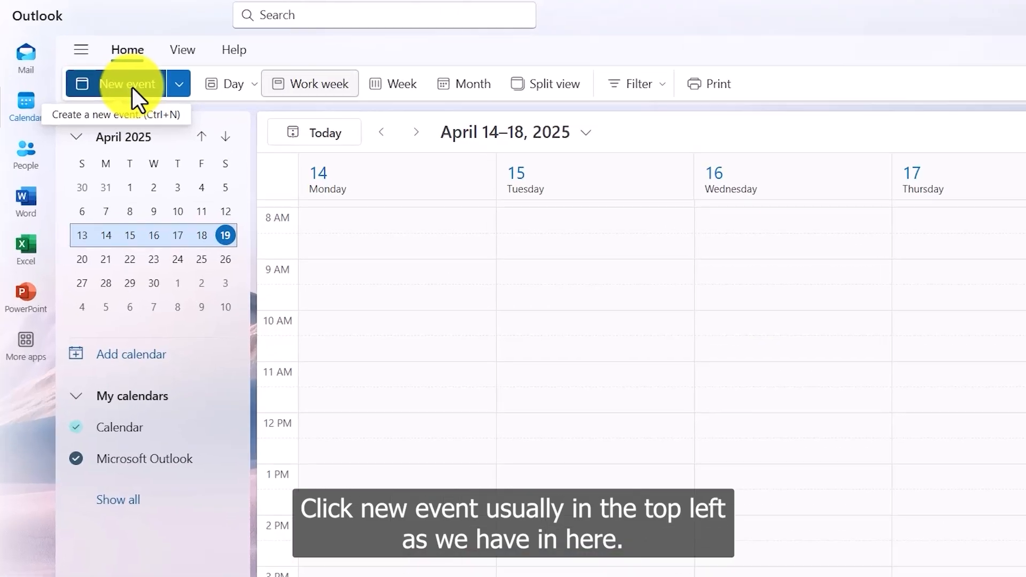
click(160, 101)
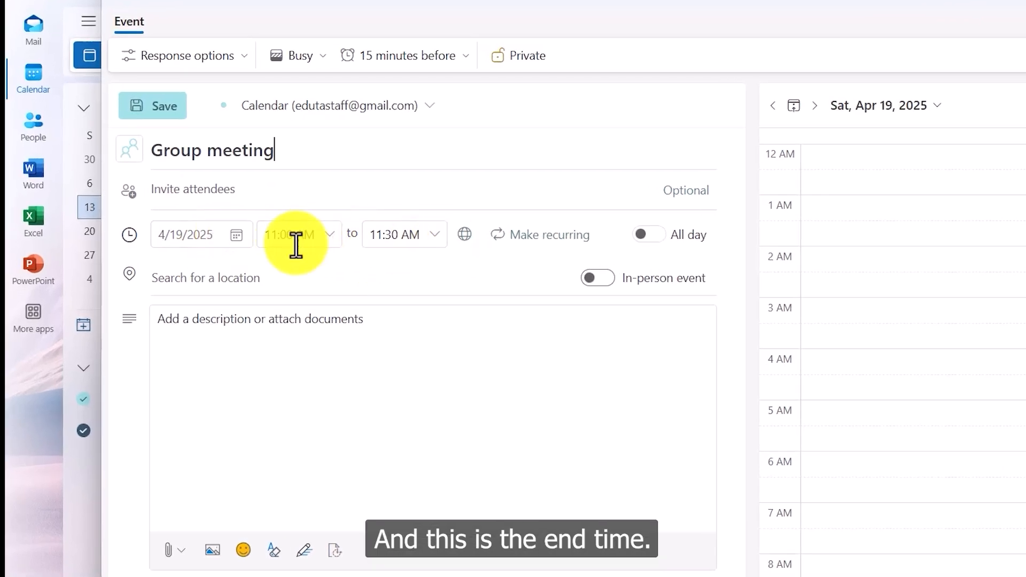
Schedule the event for 4/21/2025 from 9:00 AM to 10:00 AM.
click(236, 241)
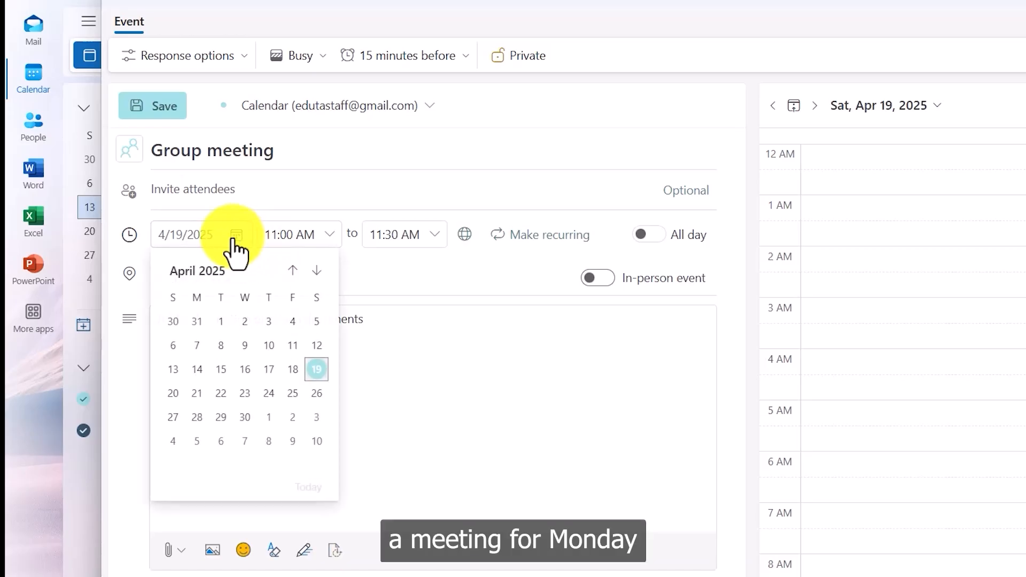
click(197, 394)
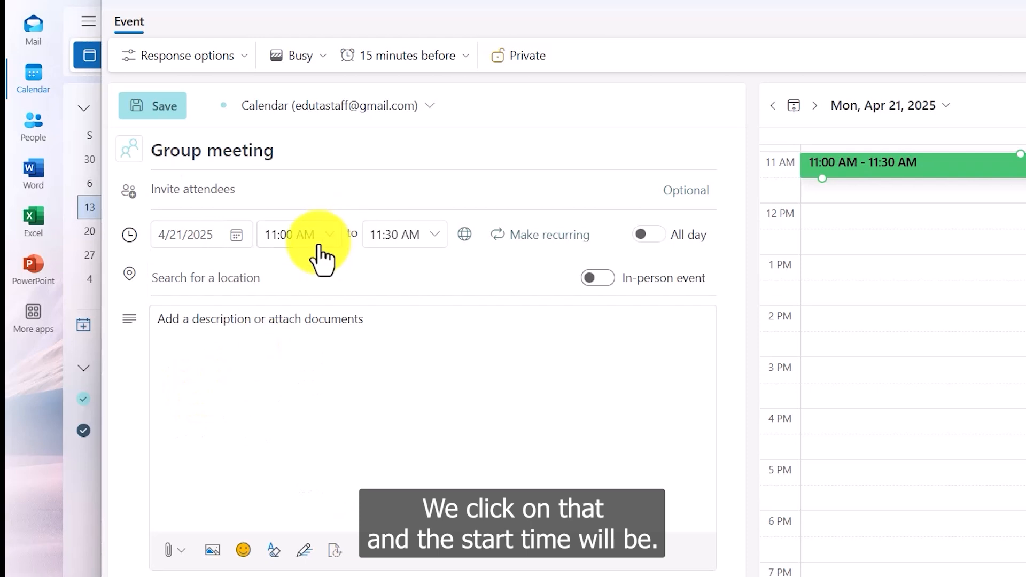
click(331, 236)
scroll(302, 320, up, 5)
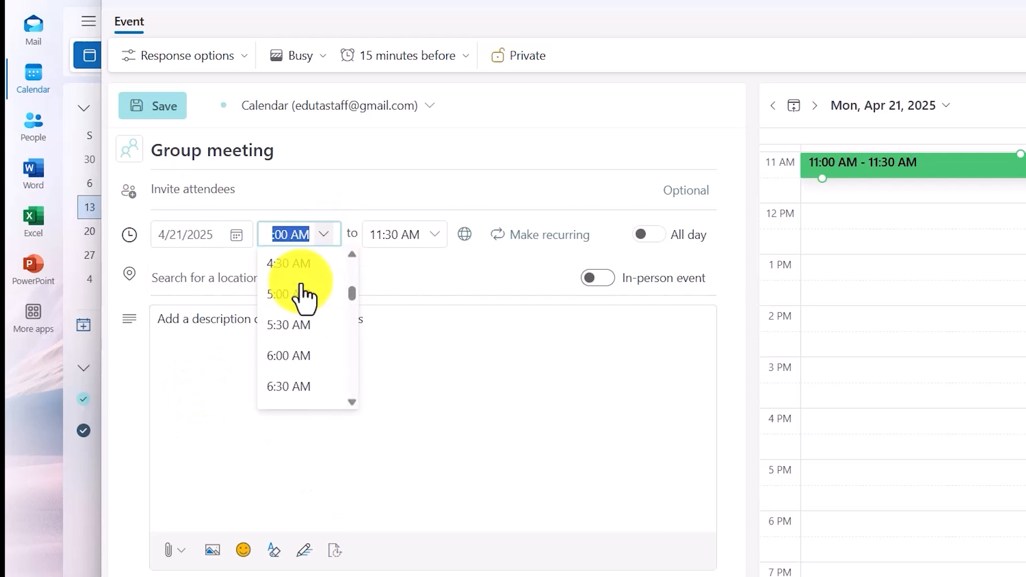
scroll(288, 320, down, 5)
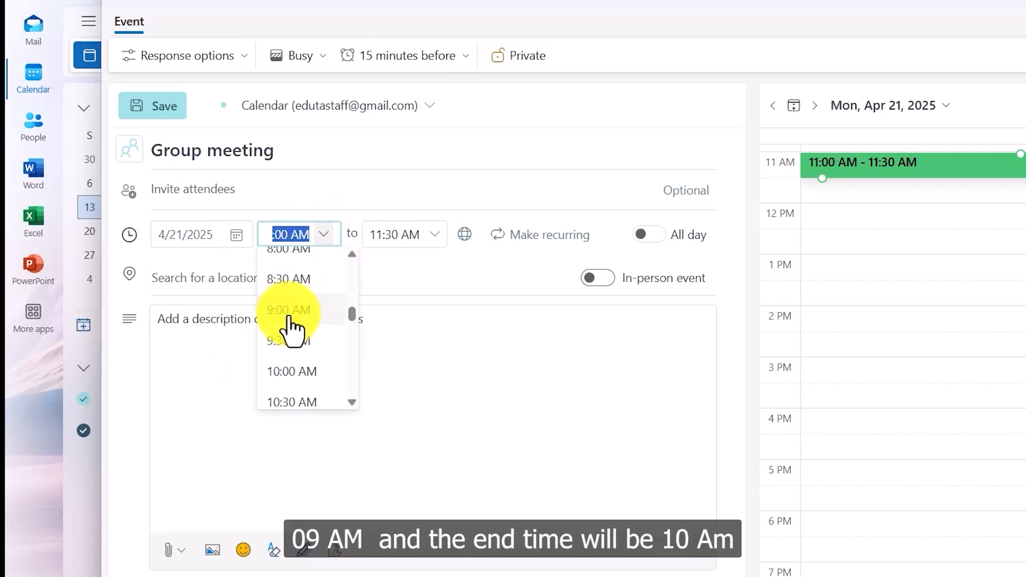
click(288, 319)
click(427, 235)
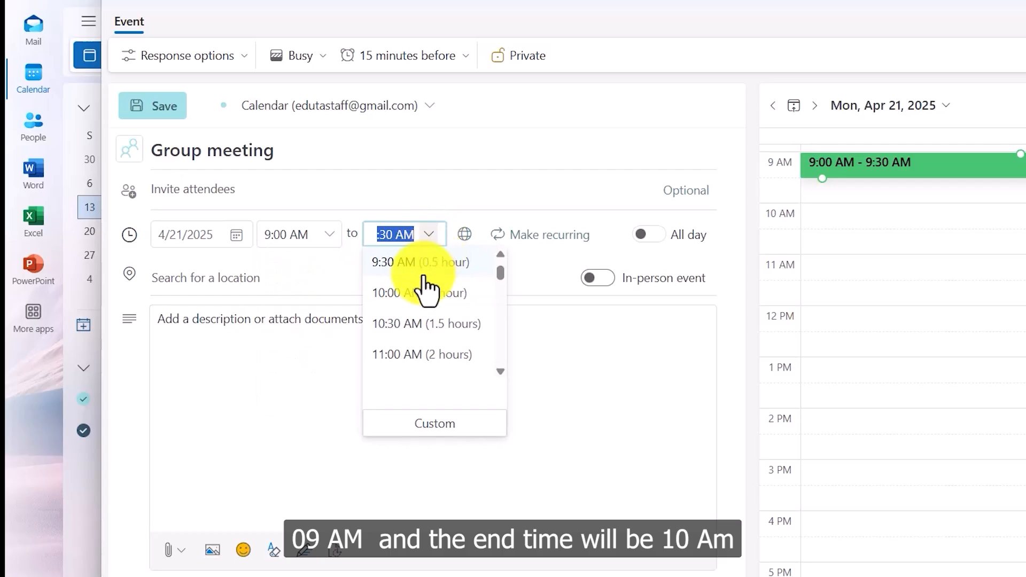
click(420, 300)
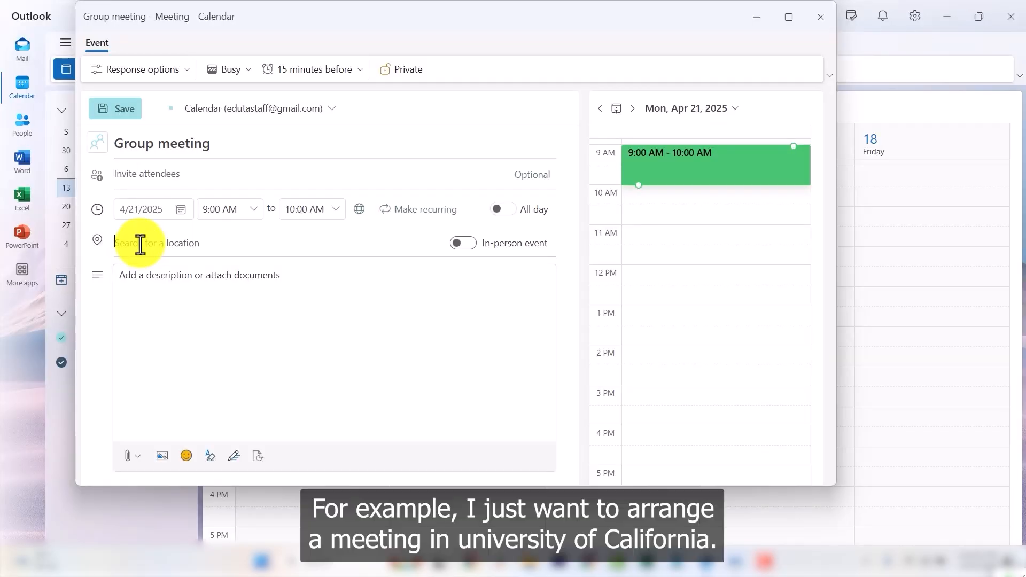
Enter 'University of' in the location field and pick University of California-Irvine.
text(Universi)
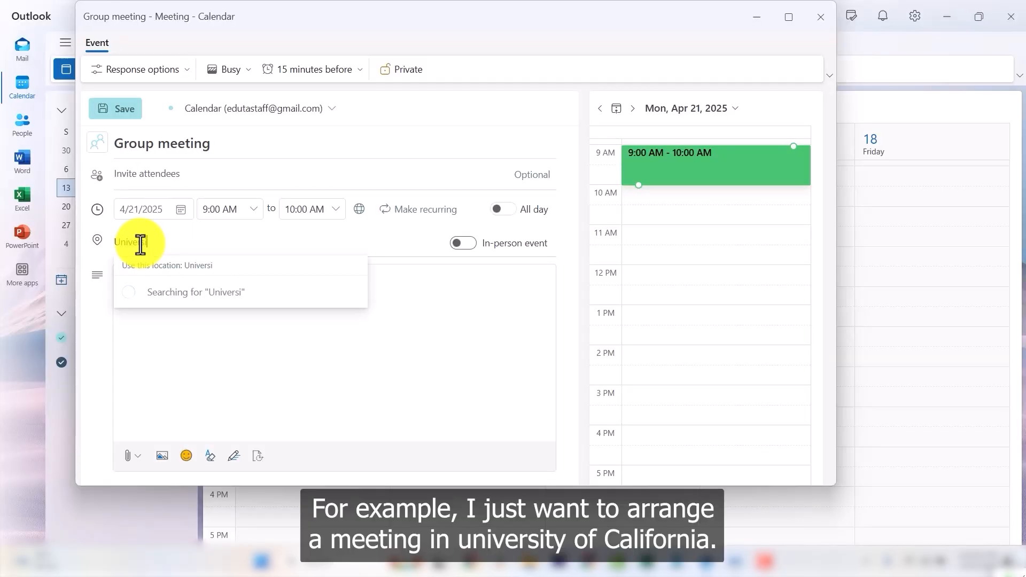
text(ty of California)
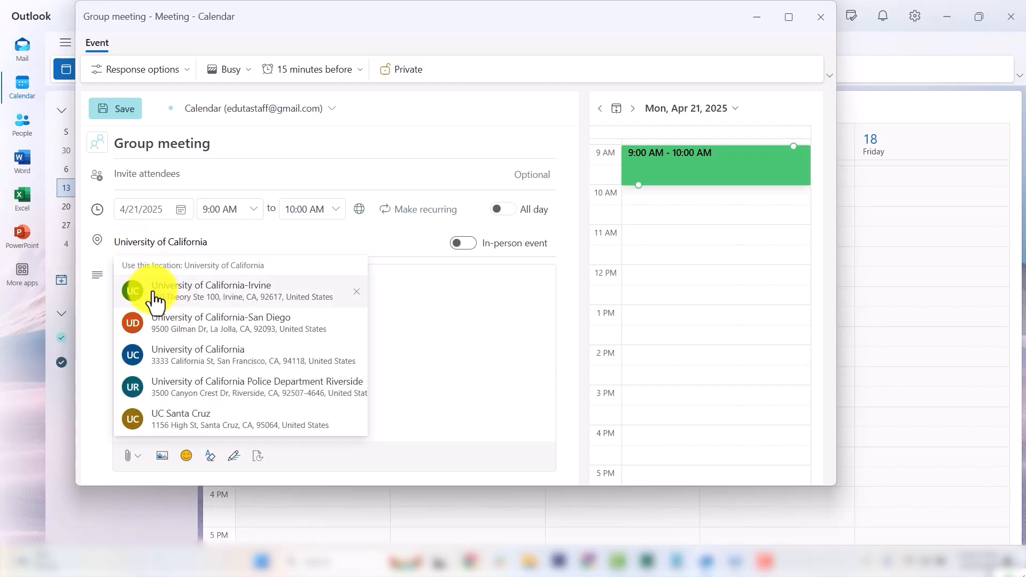
click(228, 297)
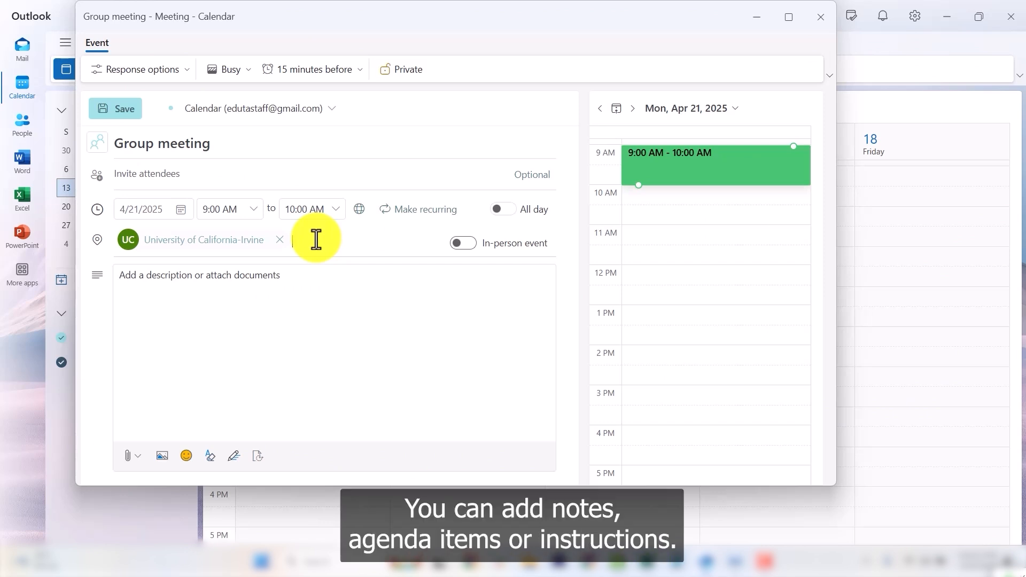
Write a description saying the meeting is arranged to discuss the new Masters Degree curriculum.
click(222, 302)
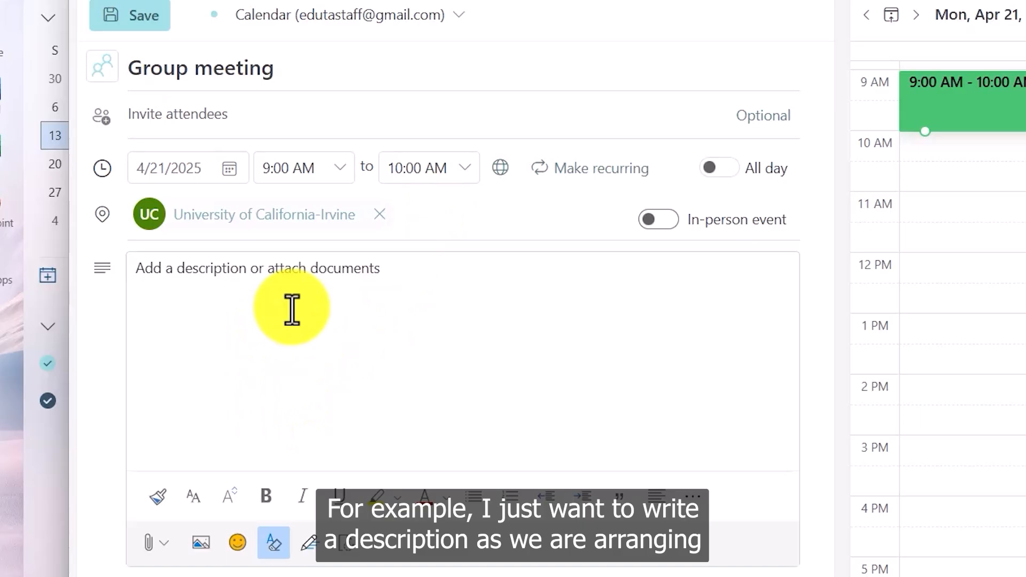
text(We are arranging thi)
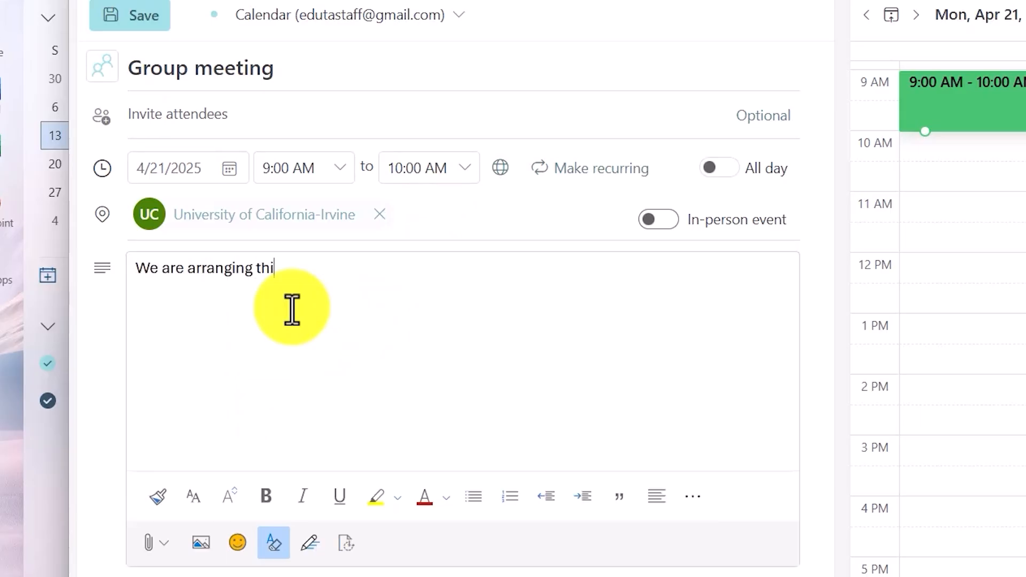
text(s meeting to discuss ab)
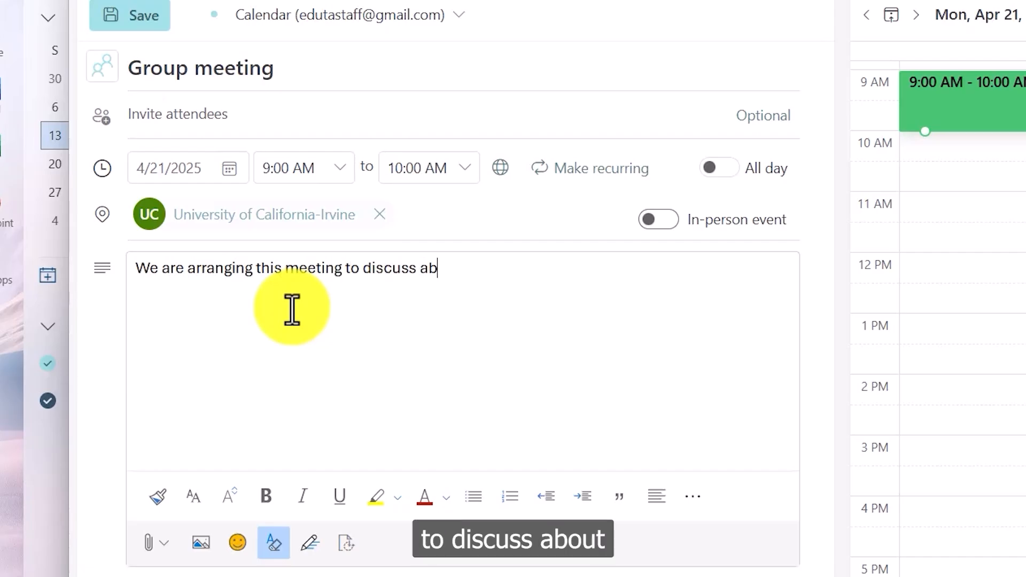
text(out the n)
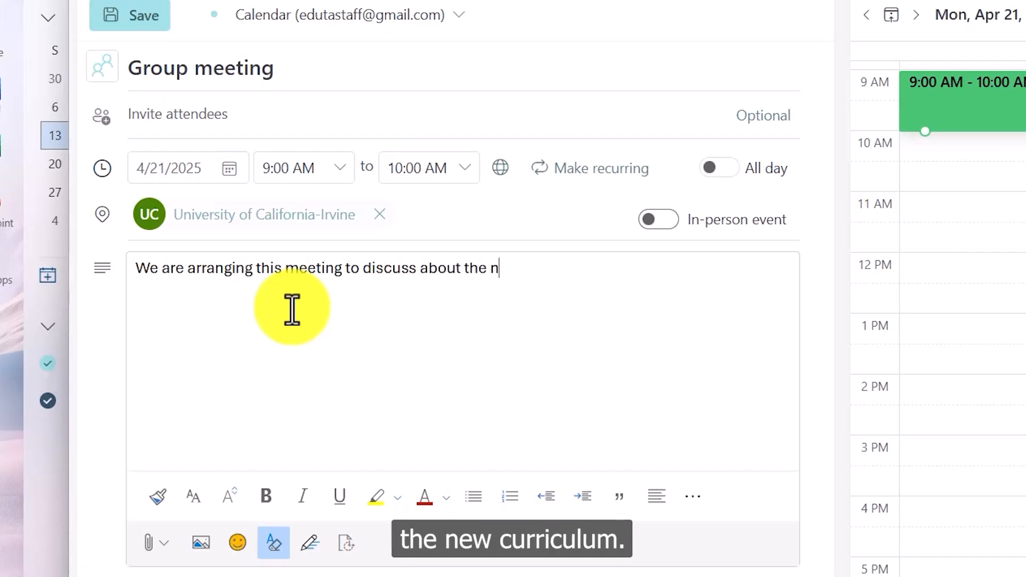
text(ew curriculum)
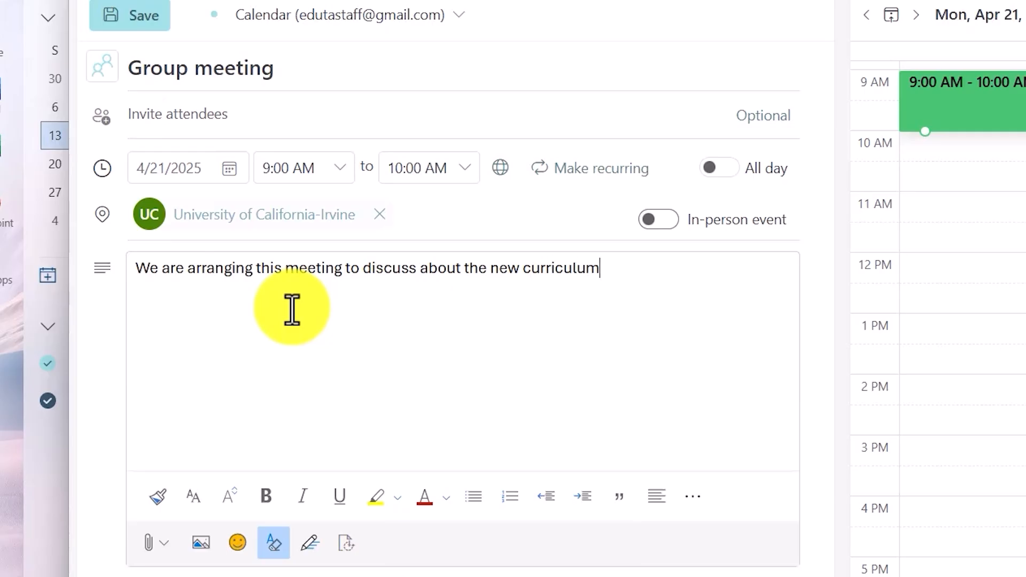
text( of )
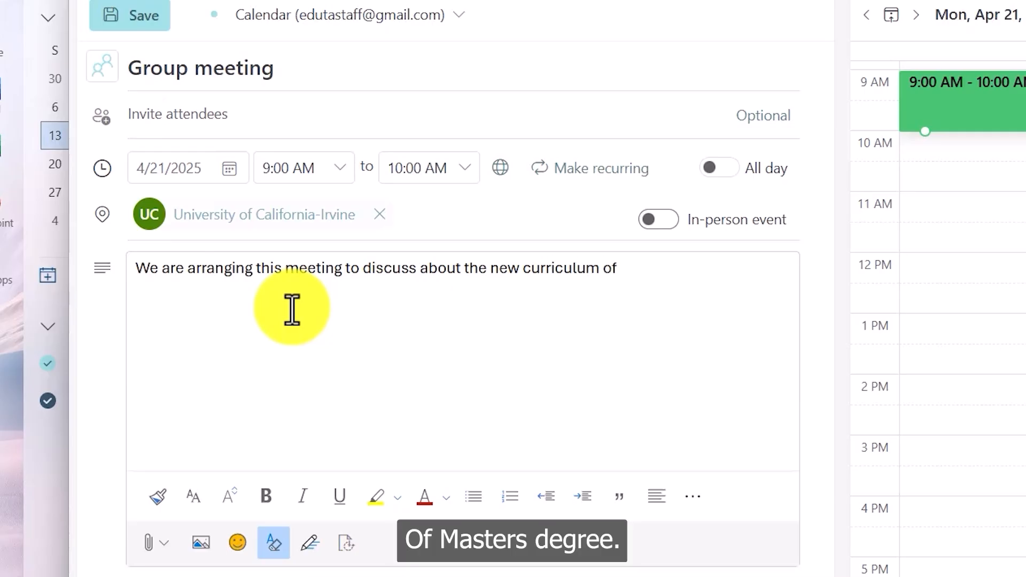
text(Masters Degree Program)
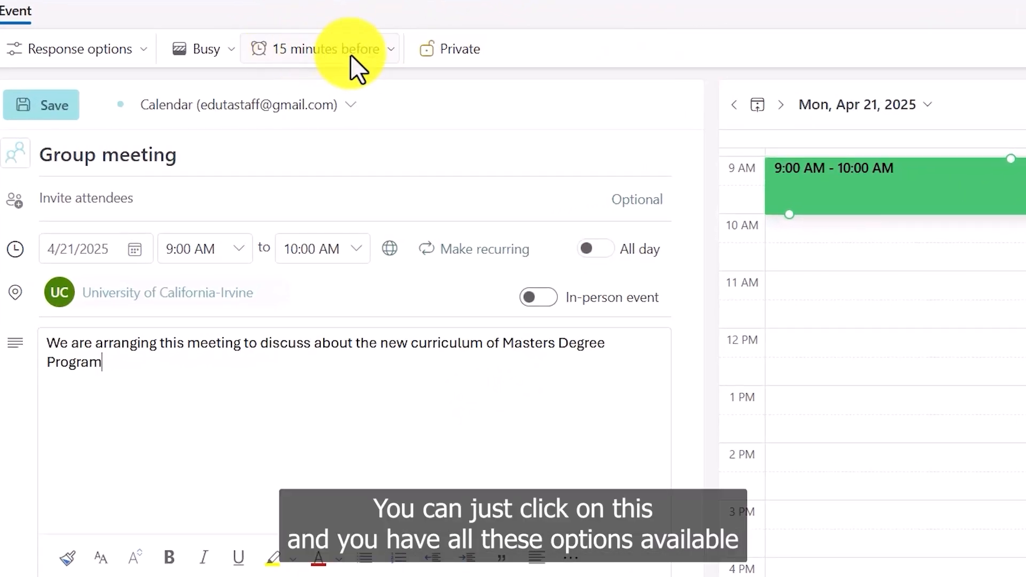
Change the Group meeting reminder from 15 minutes to 1 hour before.
click(377, 48)
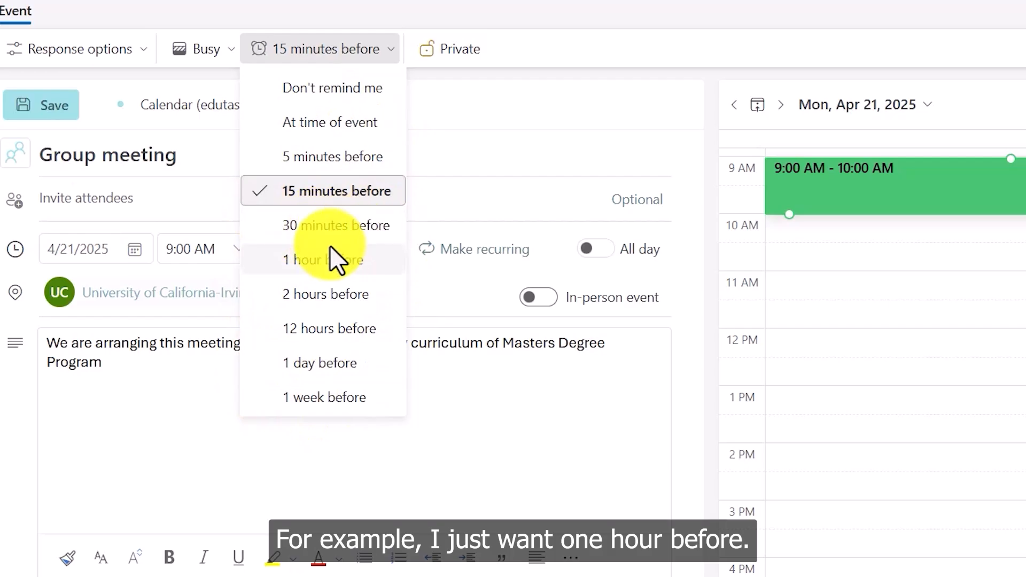
click(332, 258)
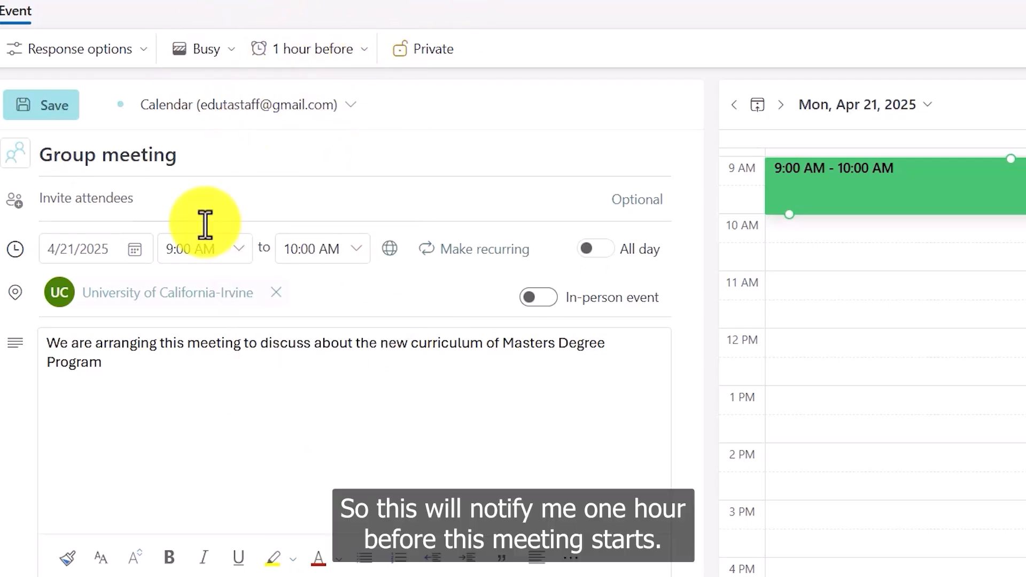
click(282, 290)
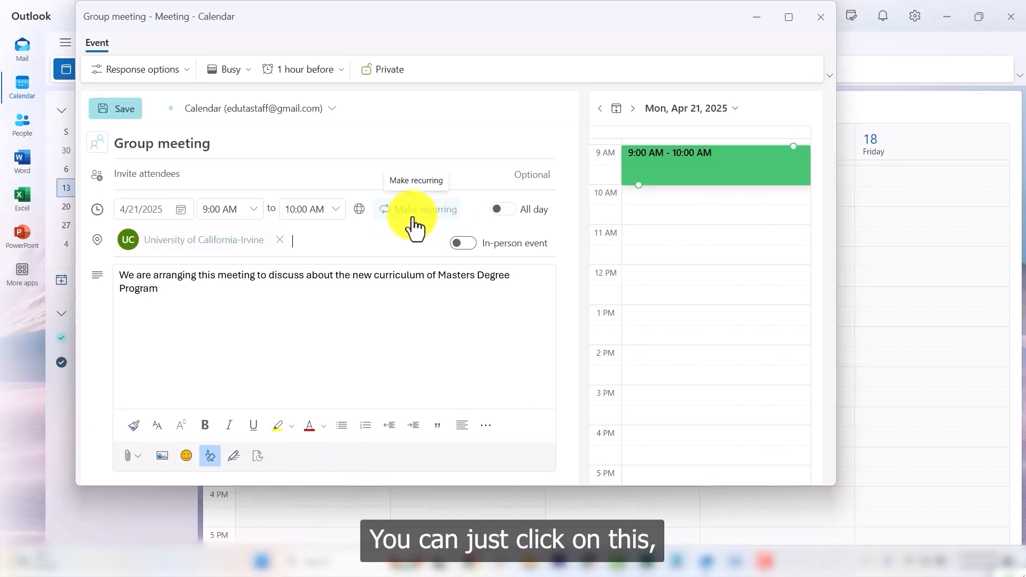
Make the meeting recur every 1 week on Monday.
click(441, 217)
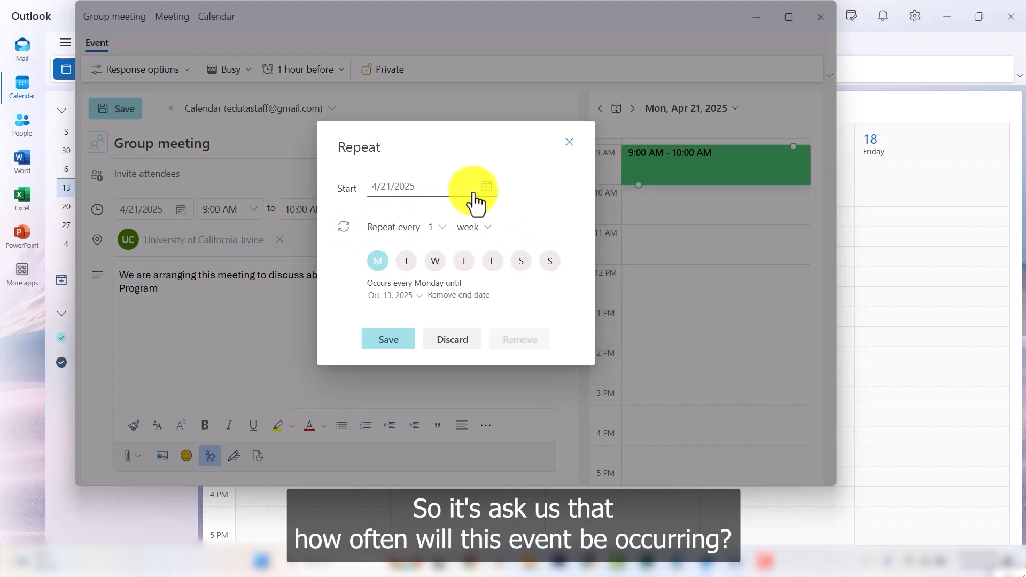
click(487, 230)
click(473, 273)
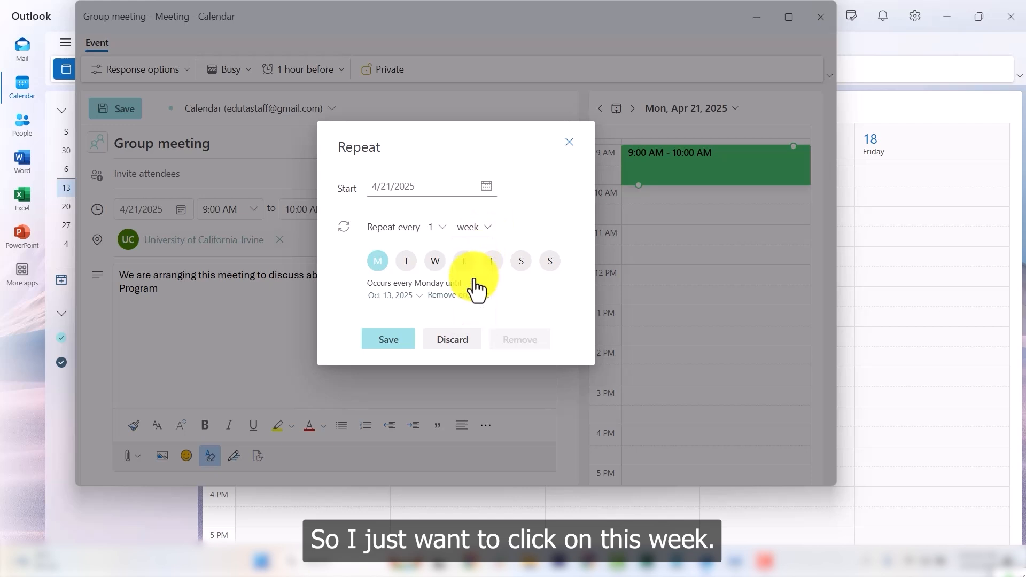
click(442, 227)
click(527, 214)
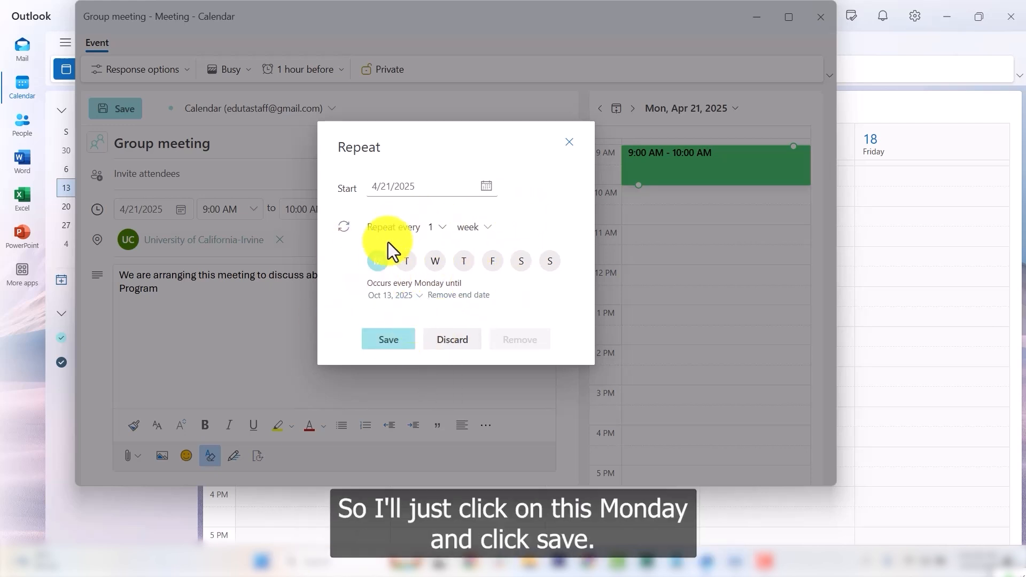
click(386, 340)
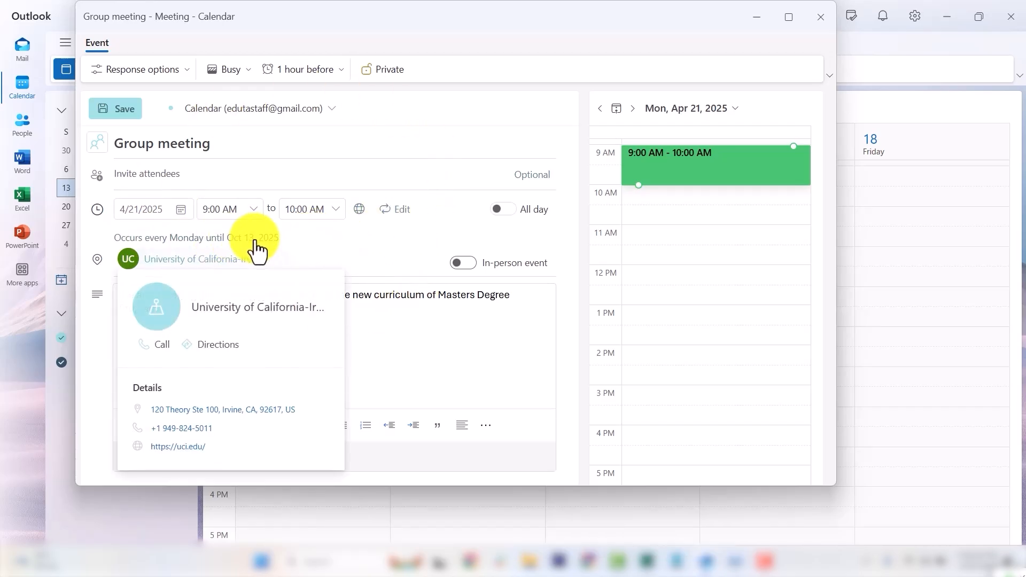
Set the weekly recurrence to end on Dec 31, 2025.
click(396, 209)
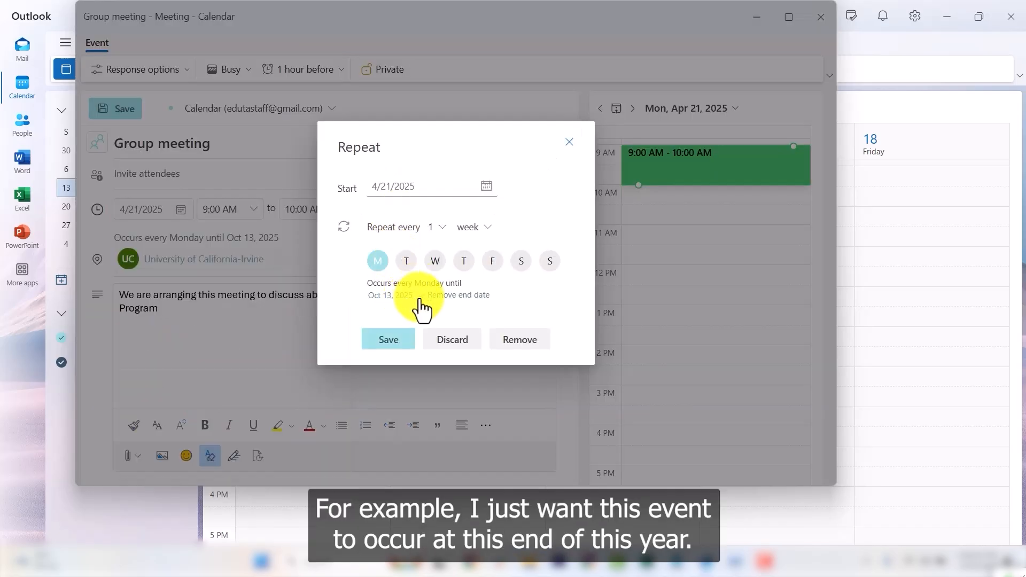
click(416, 295)
click(496, 109)
click(497, 109)
click(440, 225)
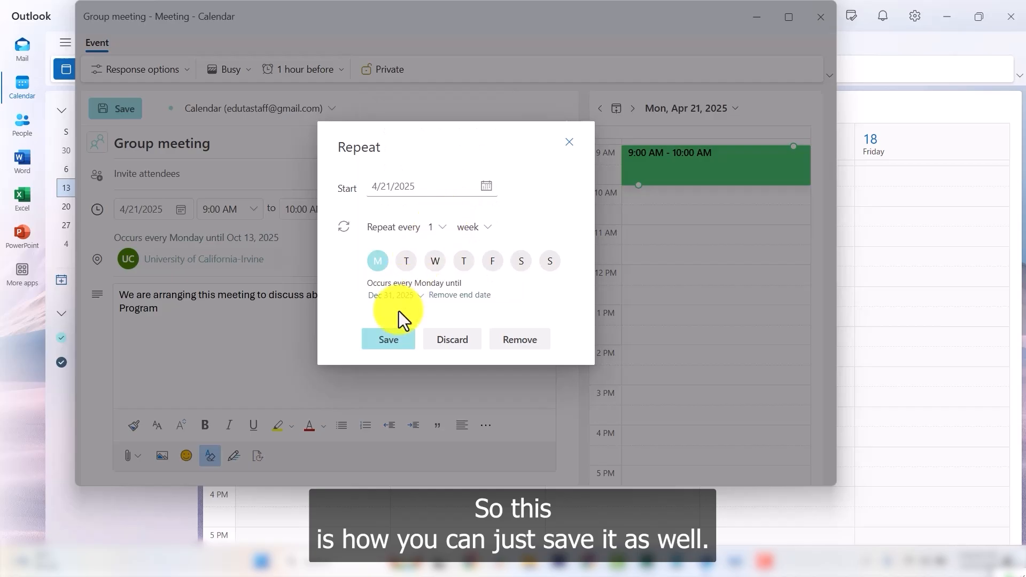
click(392, 345)
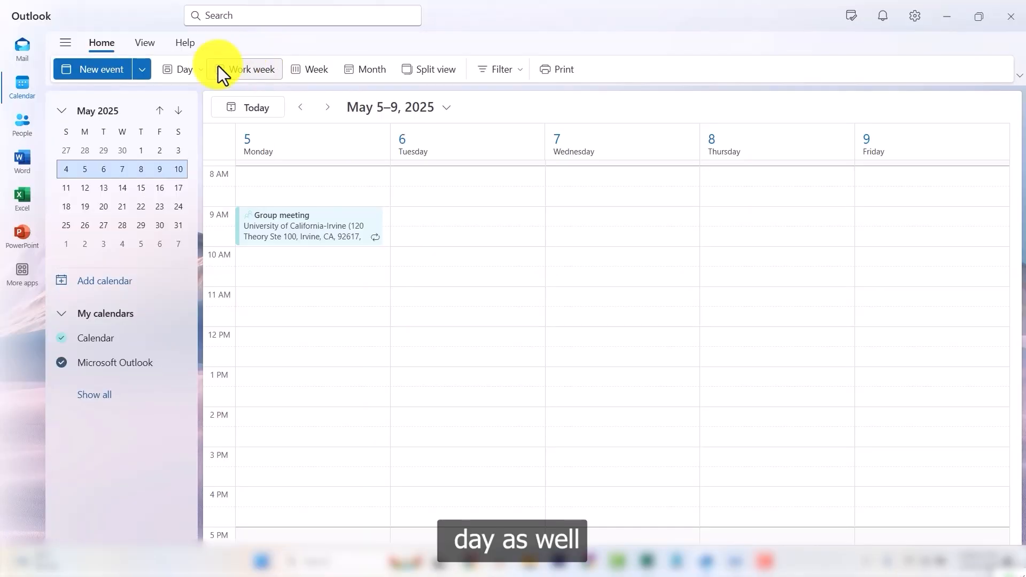
Cycle through the Day, Week and Month views, ending on the April 21–25 work week.
click(175, 73)
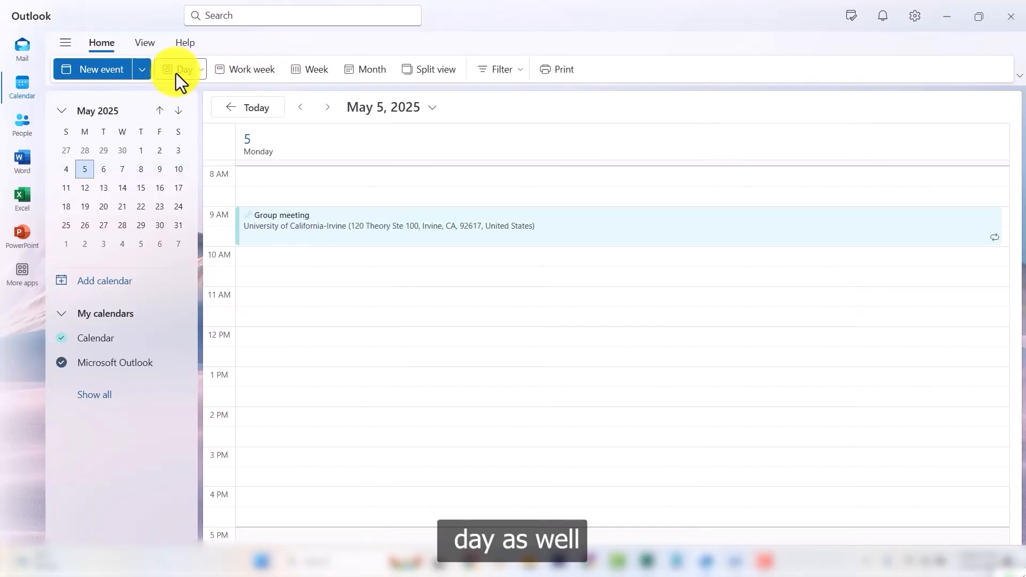
click(303, 66)
click(370, 70)
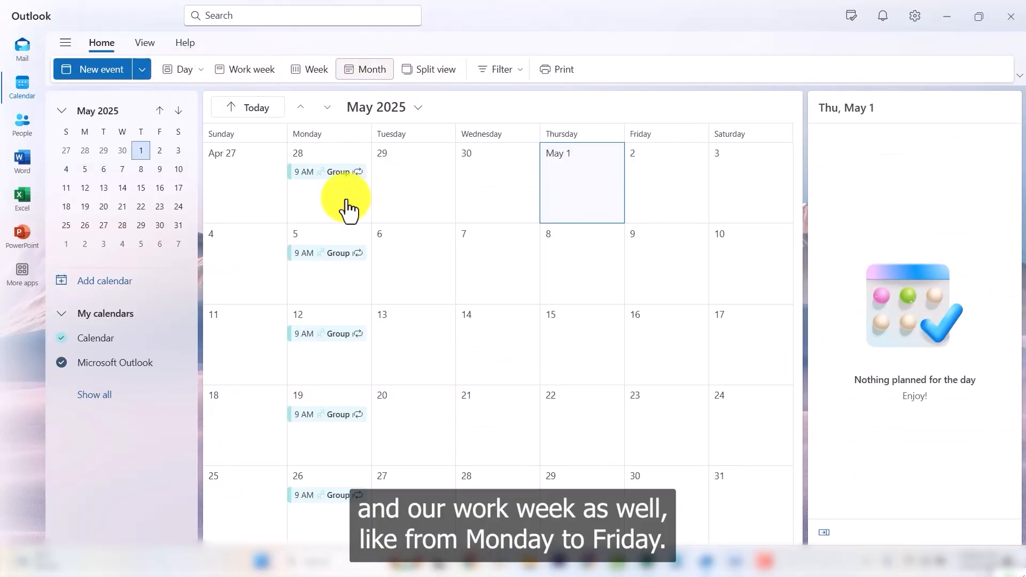
click(252, 71)
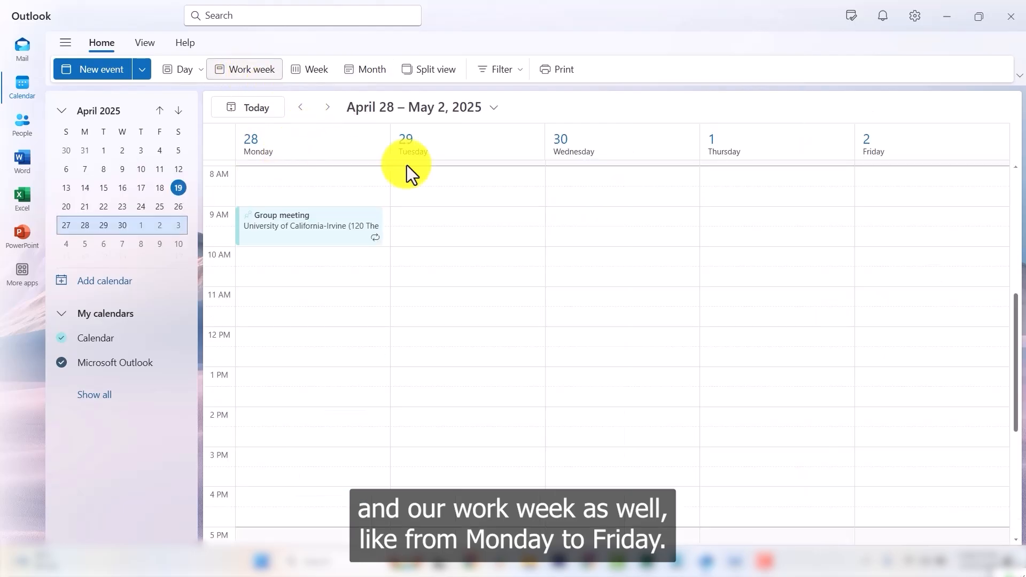
click(447, 294)
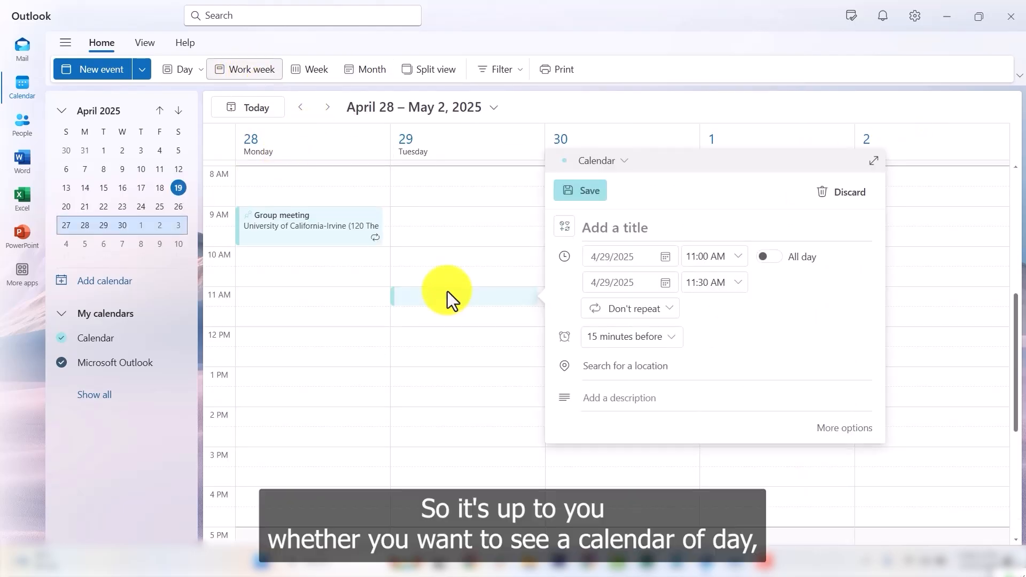
click(178, 69)
click(313, 68)
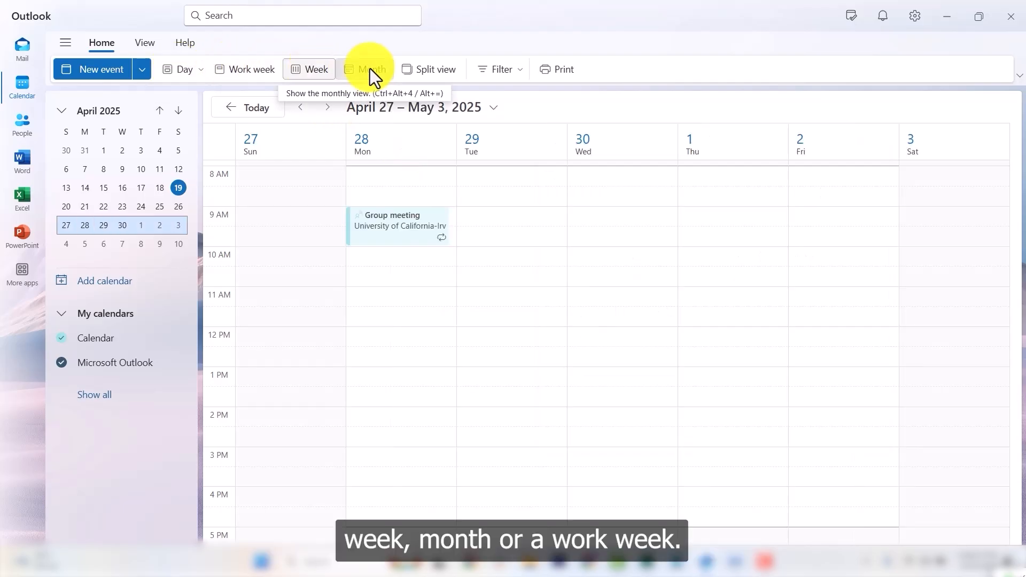
click(370, 68)
click(246, 69)
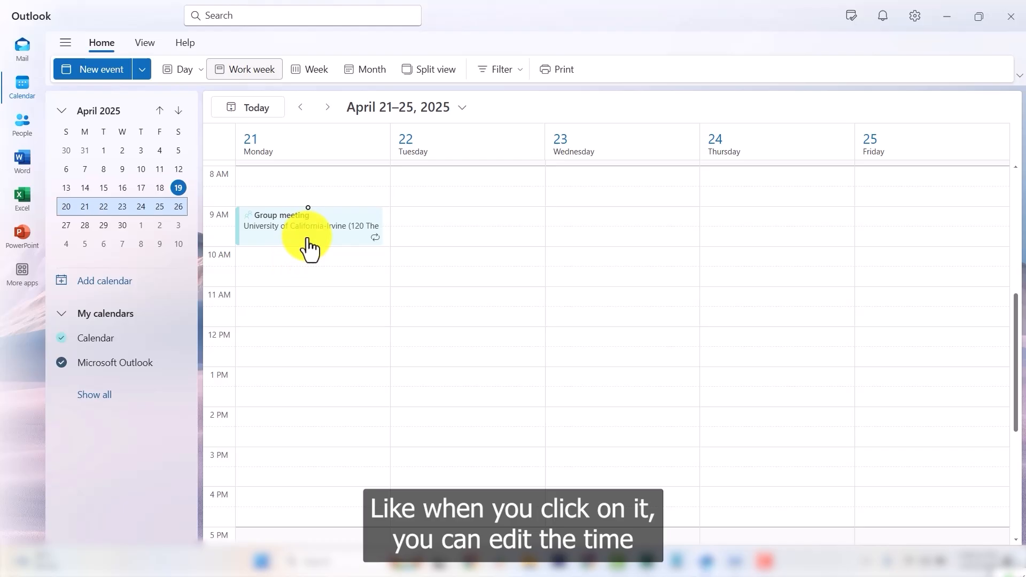
Open the Group meeting's details card and check its location.
click(321, 235)
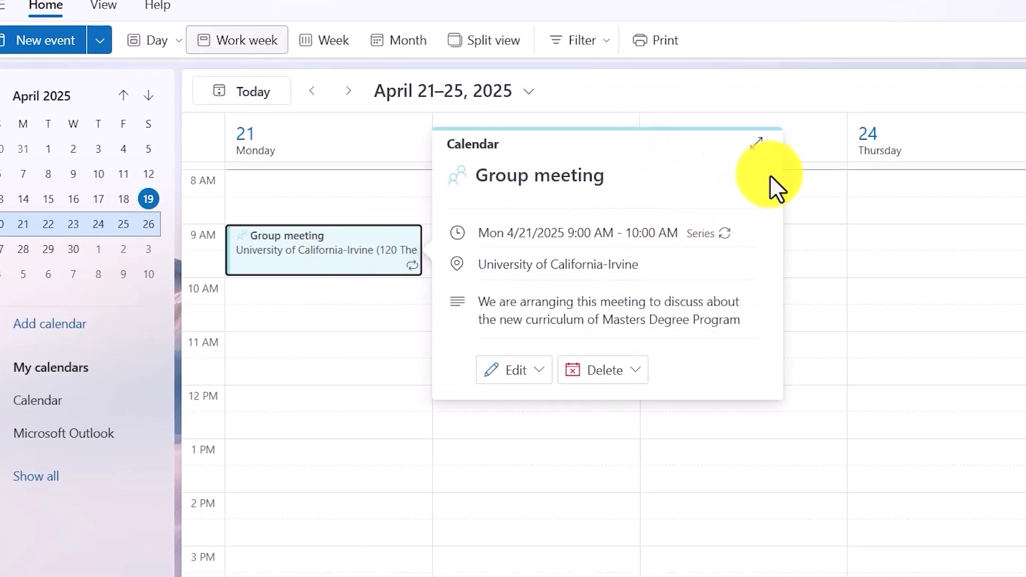
mouse_move(612, 265)
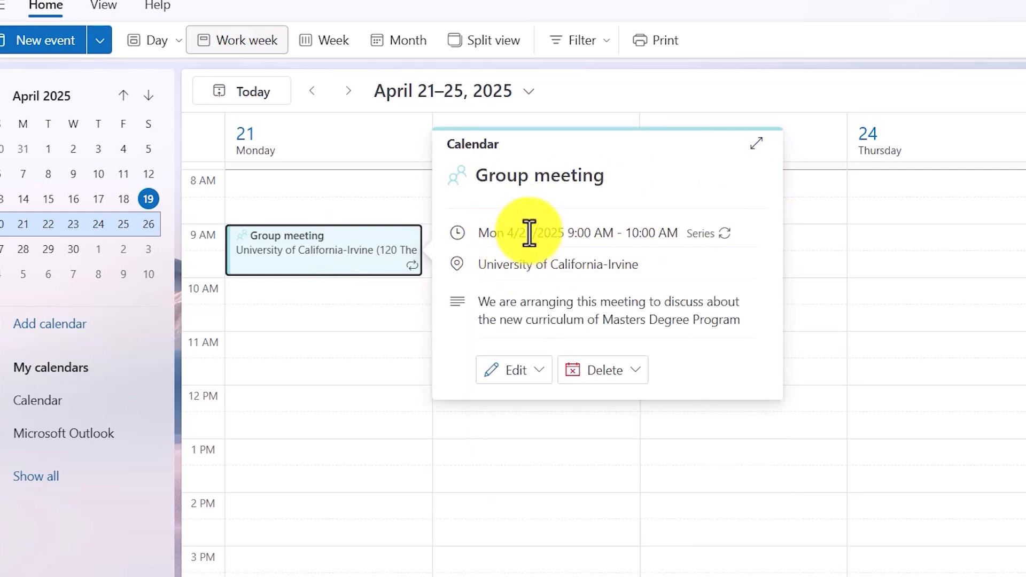
mouse_move(543, 271)
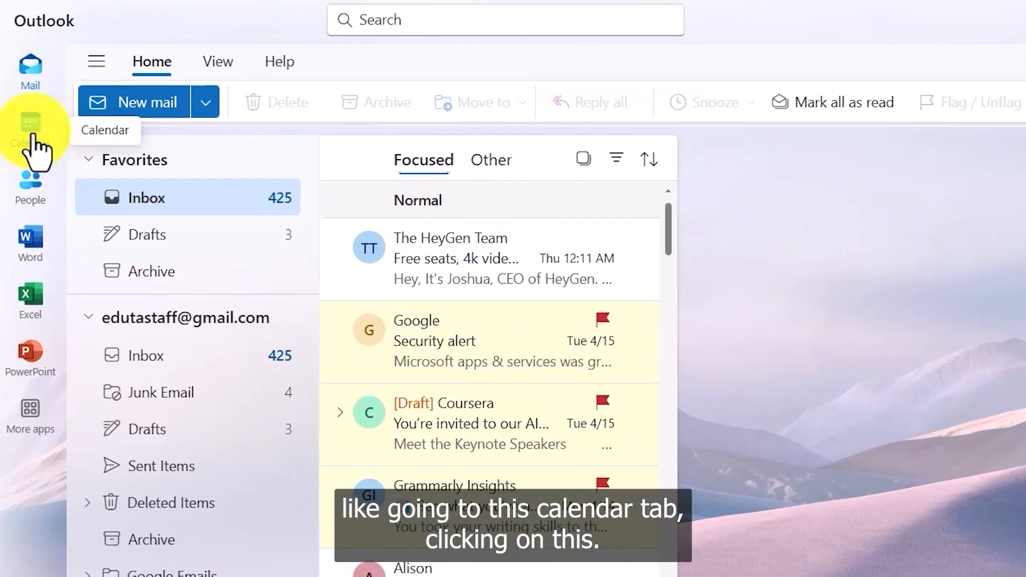
From the calendar, create a new event titled 'Class' and open its reminder list.
click(44, 131)
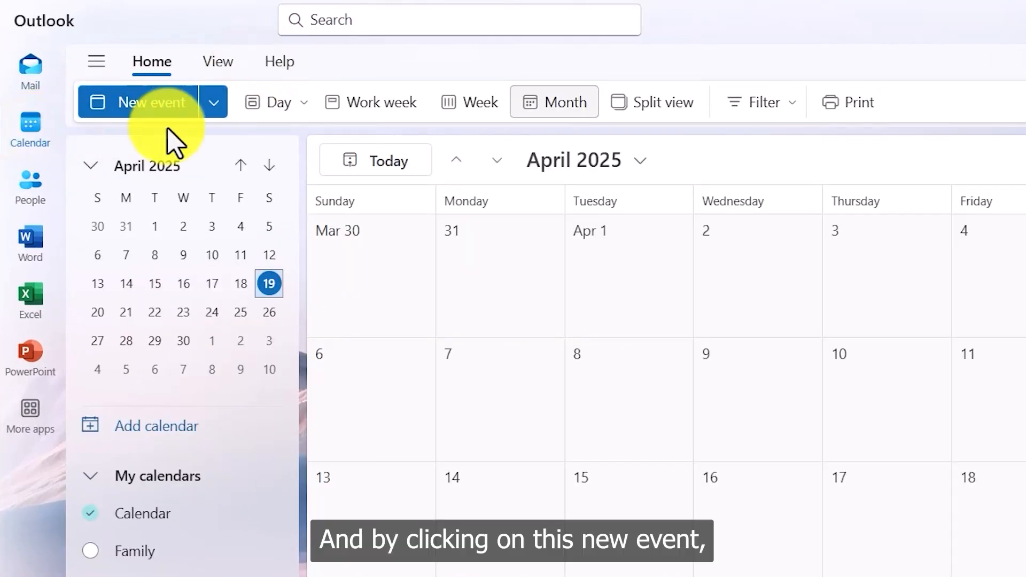
click(136, 103)
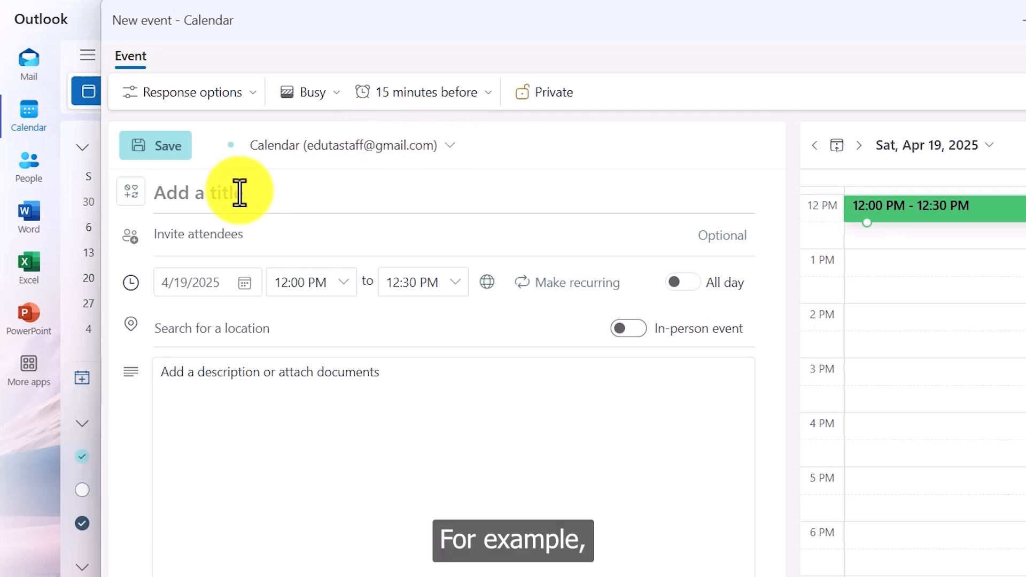
text(Class meeting)
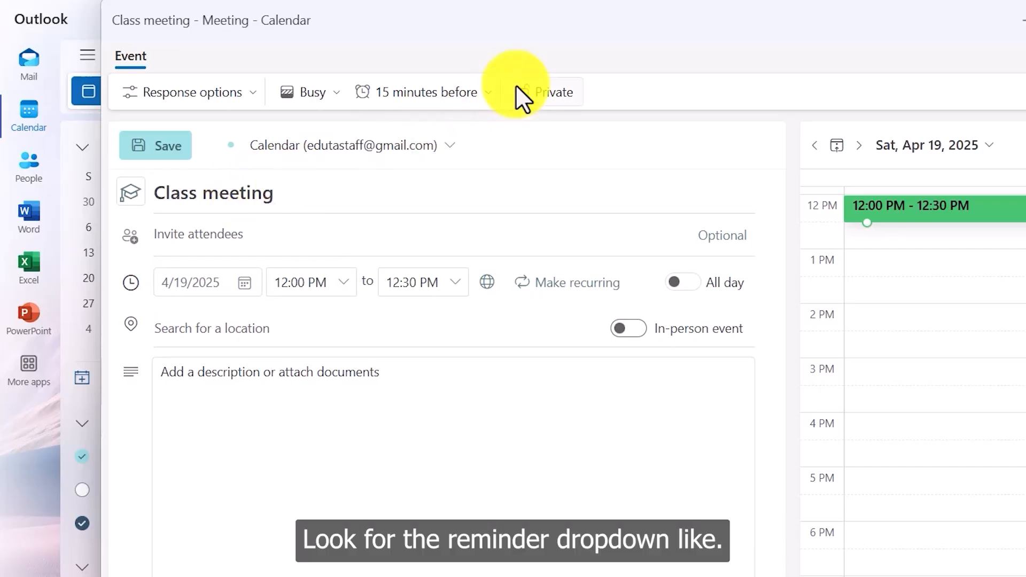
click(483, 91)
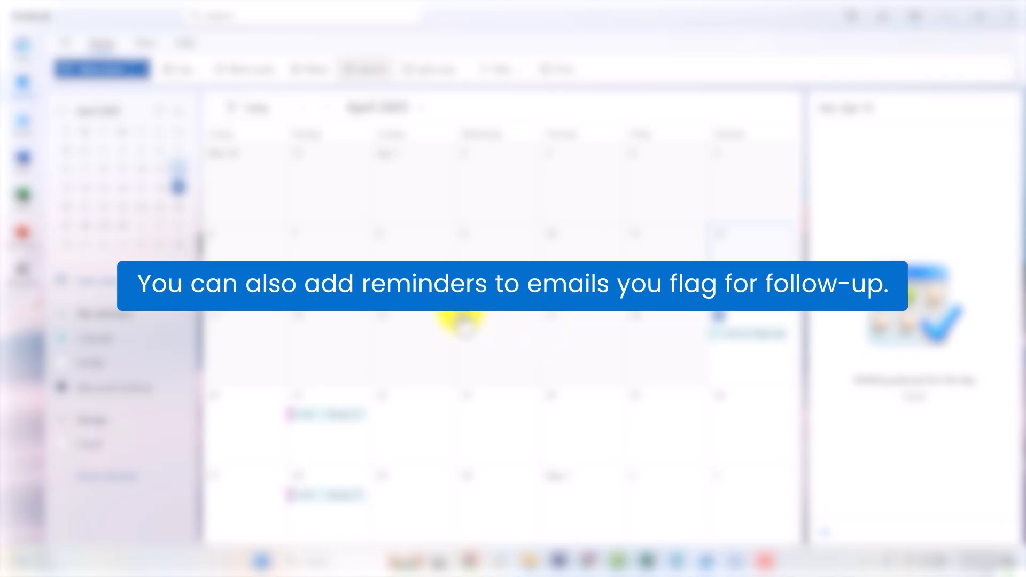
Flag the HeyGen Team email in the inbox for follow-up next week.
click(28, 56)
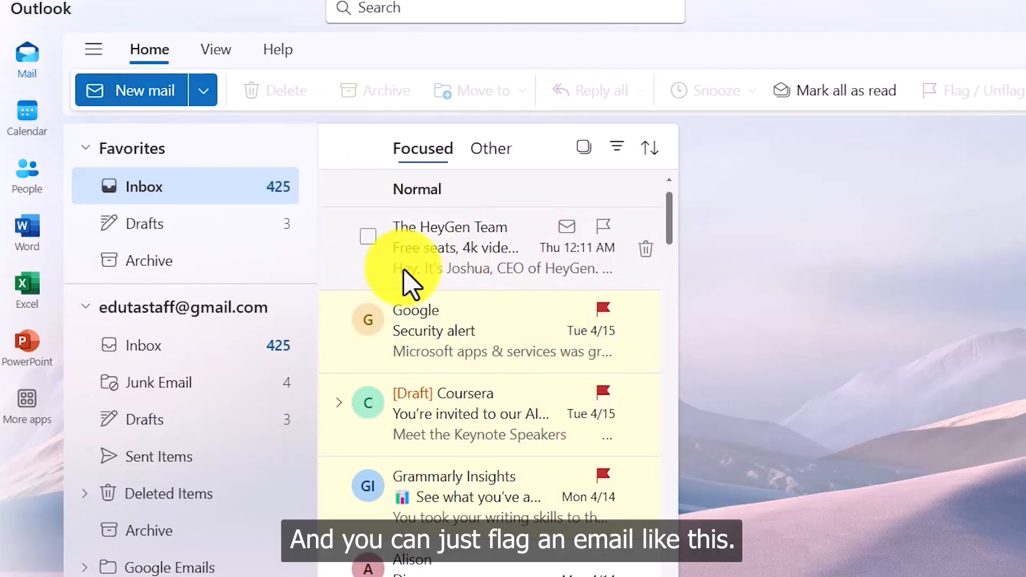
right_click(599, 229)
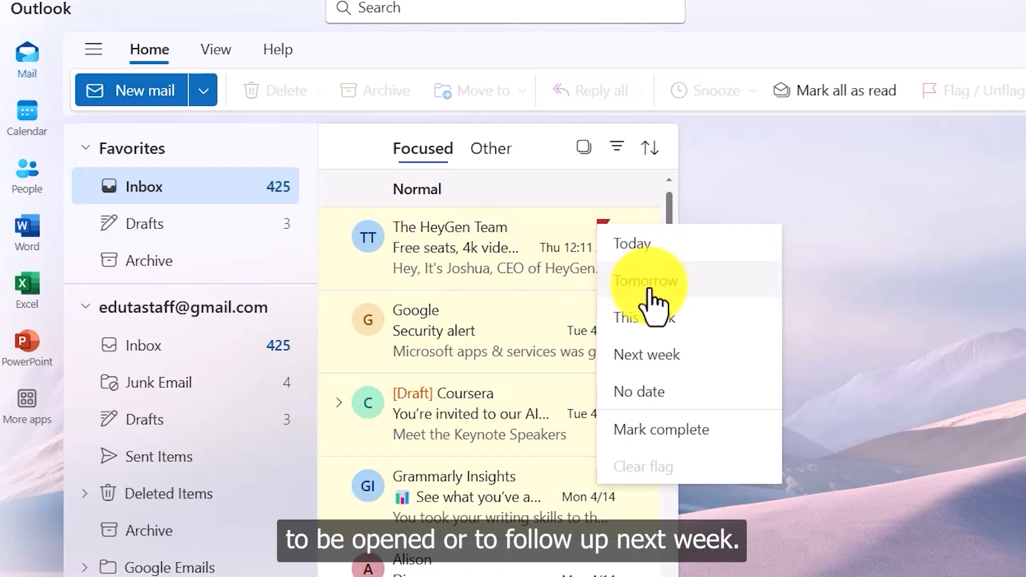
click(646, 357)
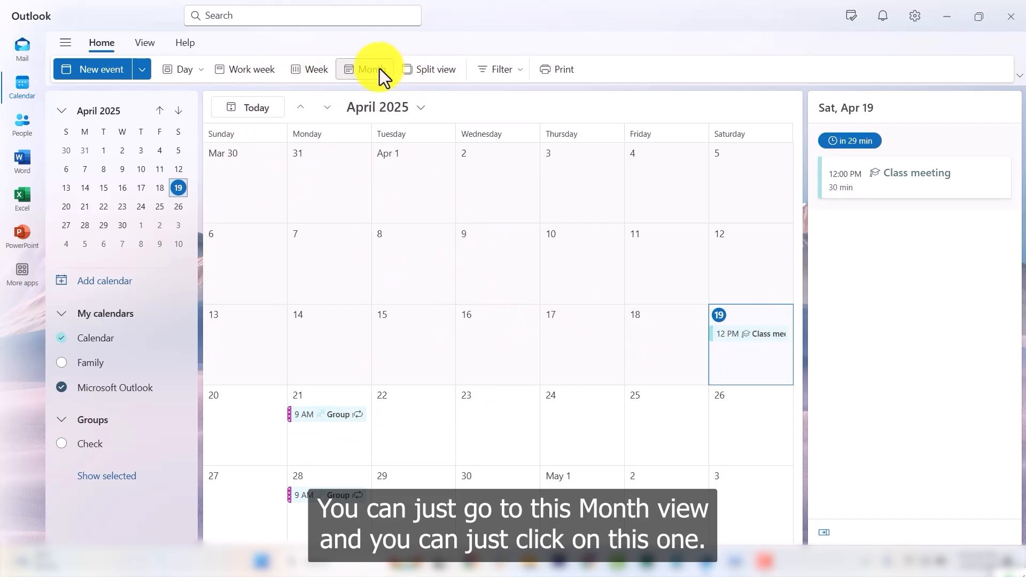
Page forward to July 2025, checking the Apr 28 and Jun 30 Group meetings.
click(327, 108)
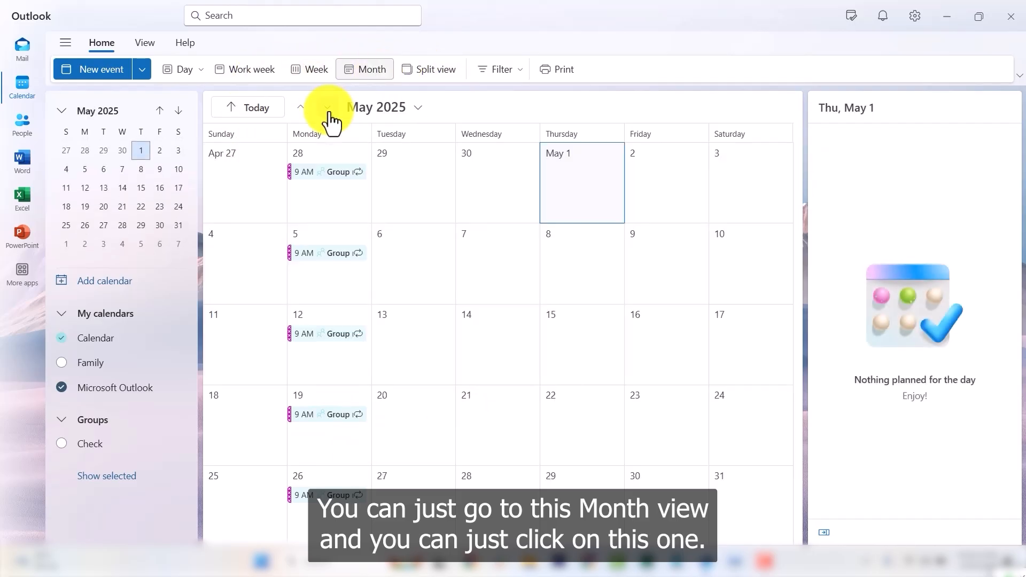
click(324, 198)
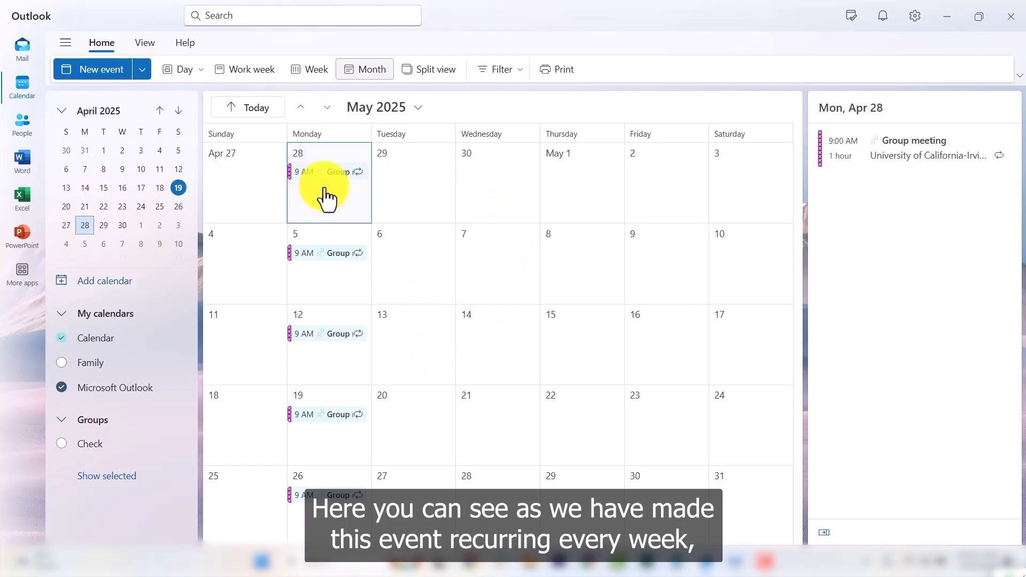
click(330, 111)
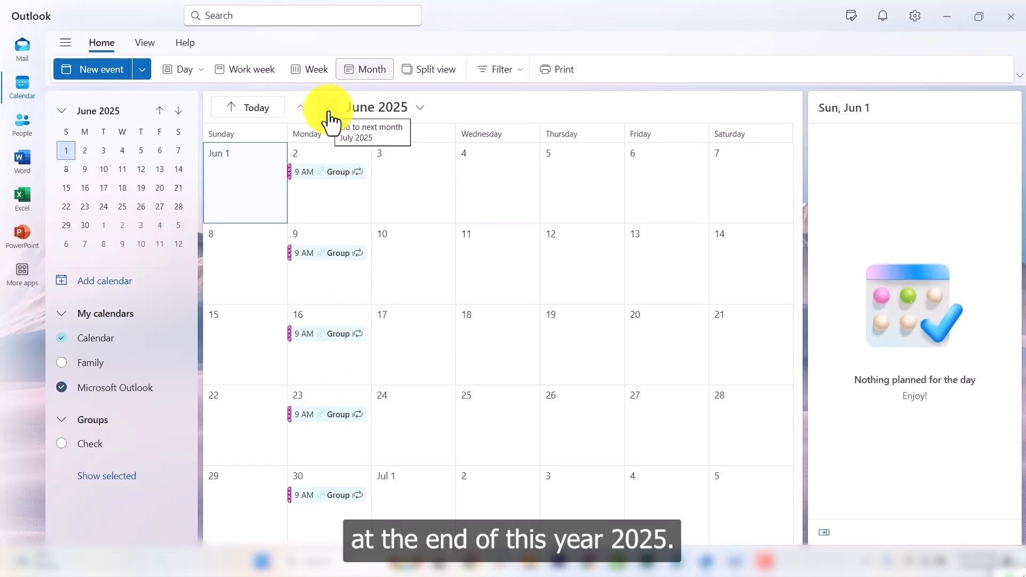
click(327, 110)
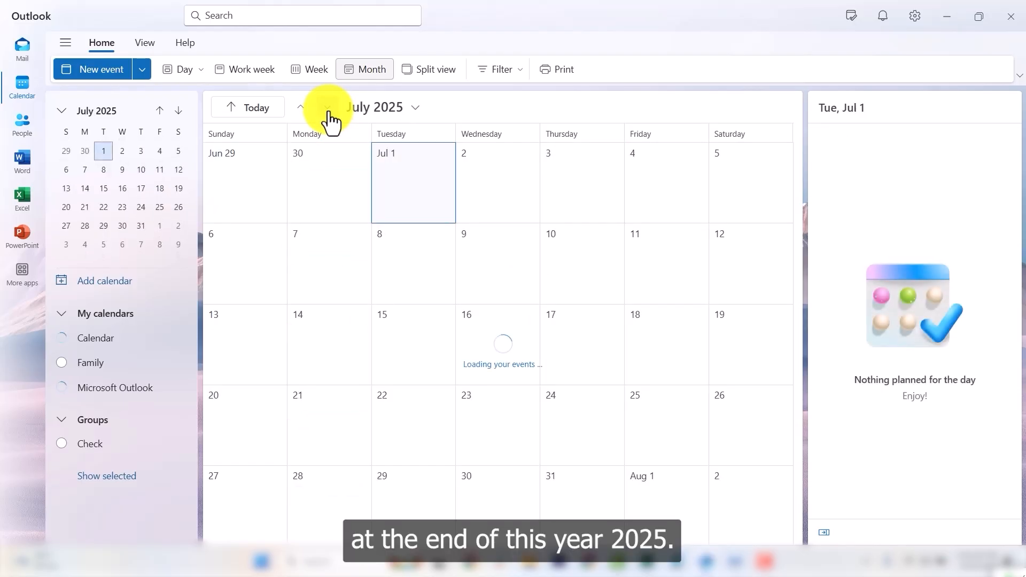
click(331, 203)
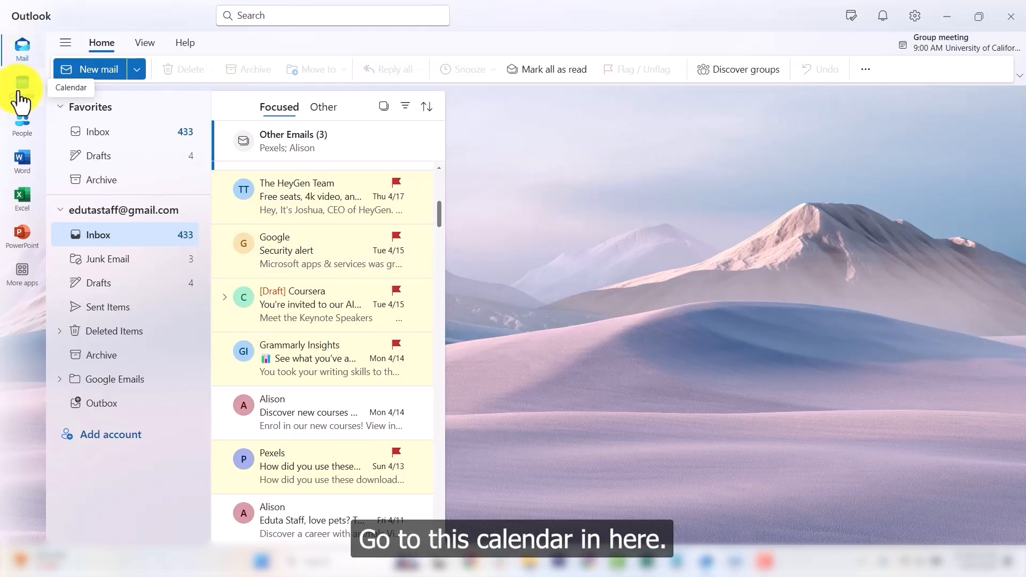
Switch from Mail back to the Calendar.
click(22, 85)
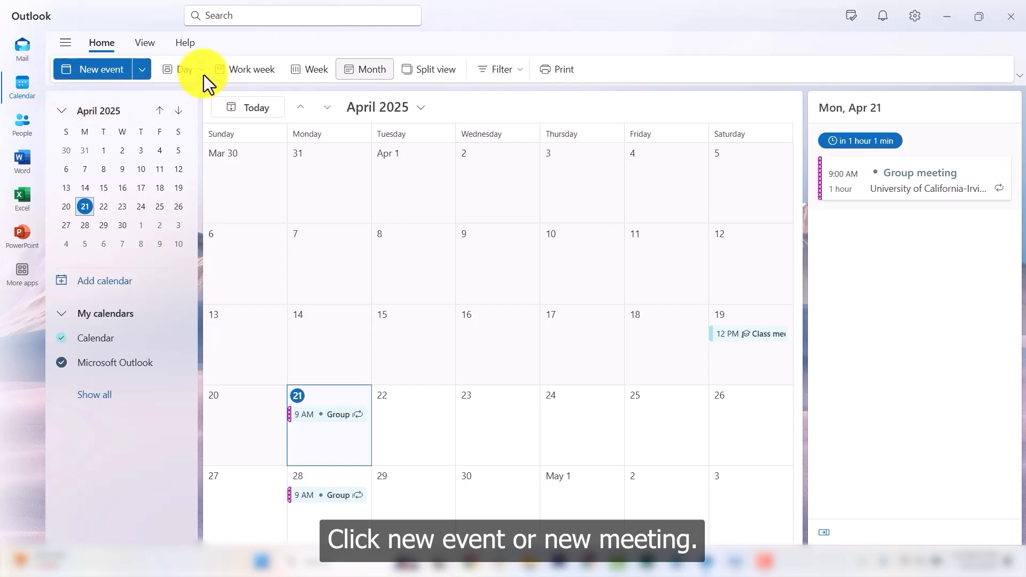
Create a new event draft titled 'Group presentation planning'.
click(105, 70)
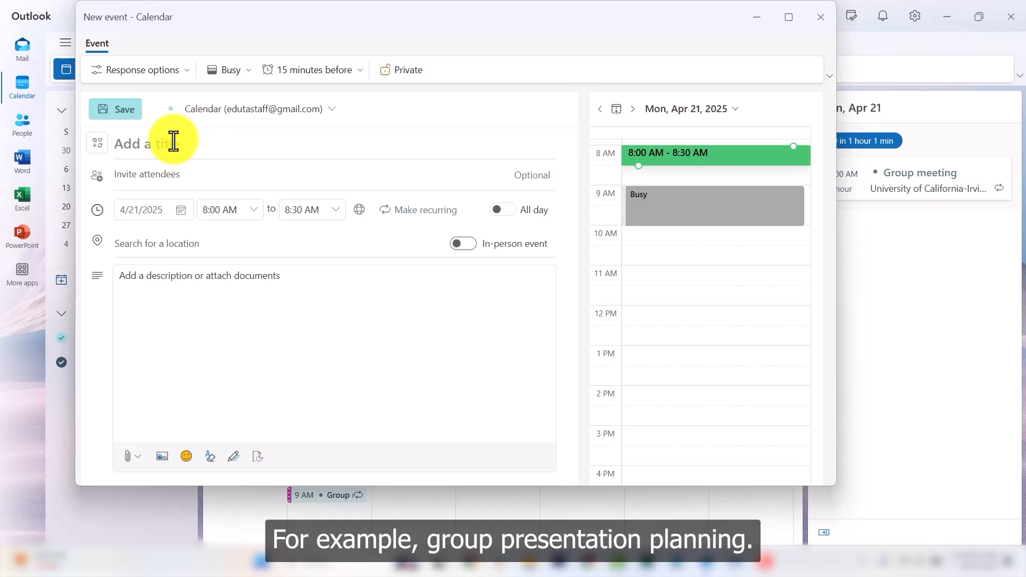
text(Group )
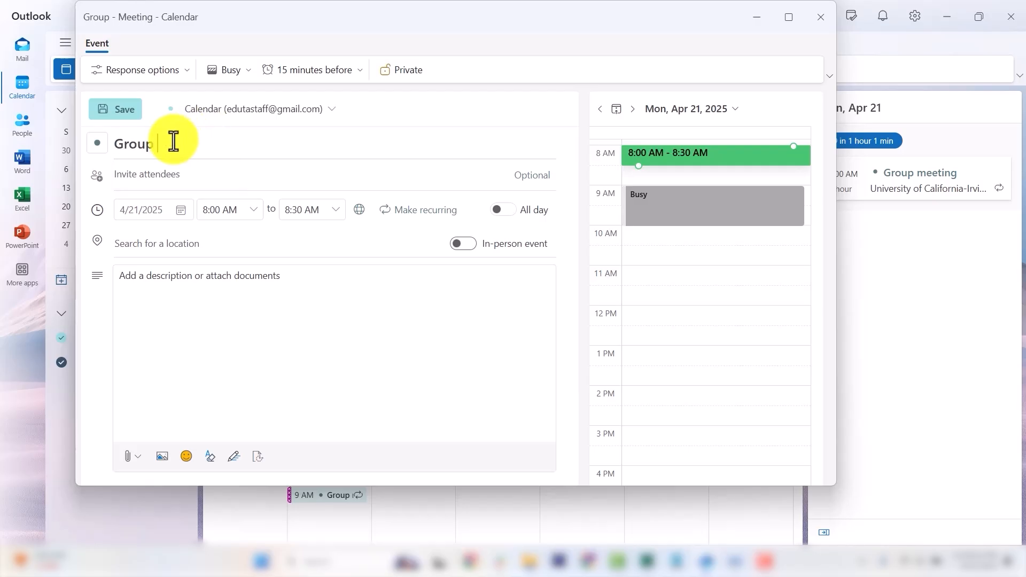
text(prese)
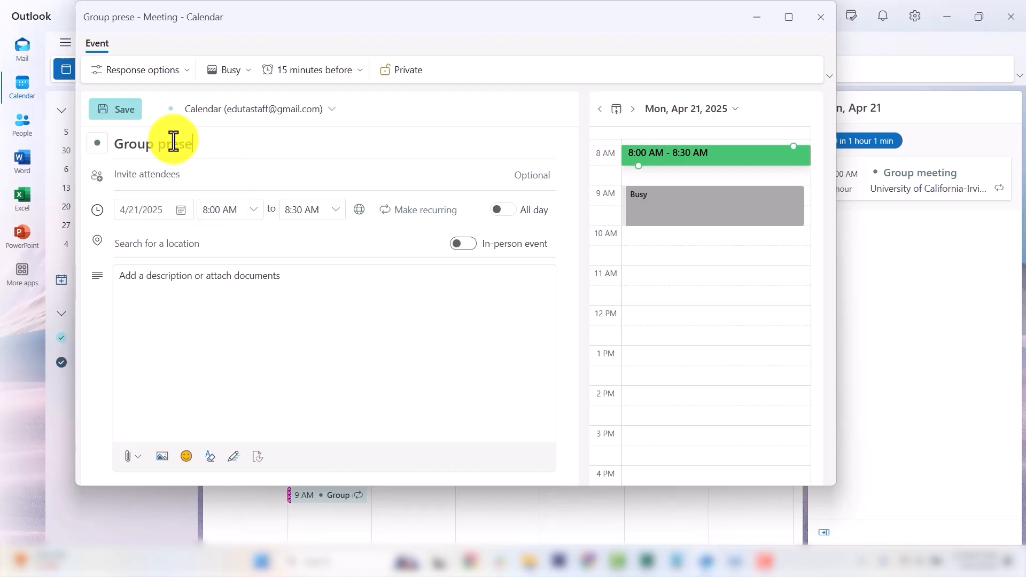
text(ntation planning)
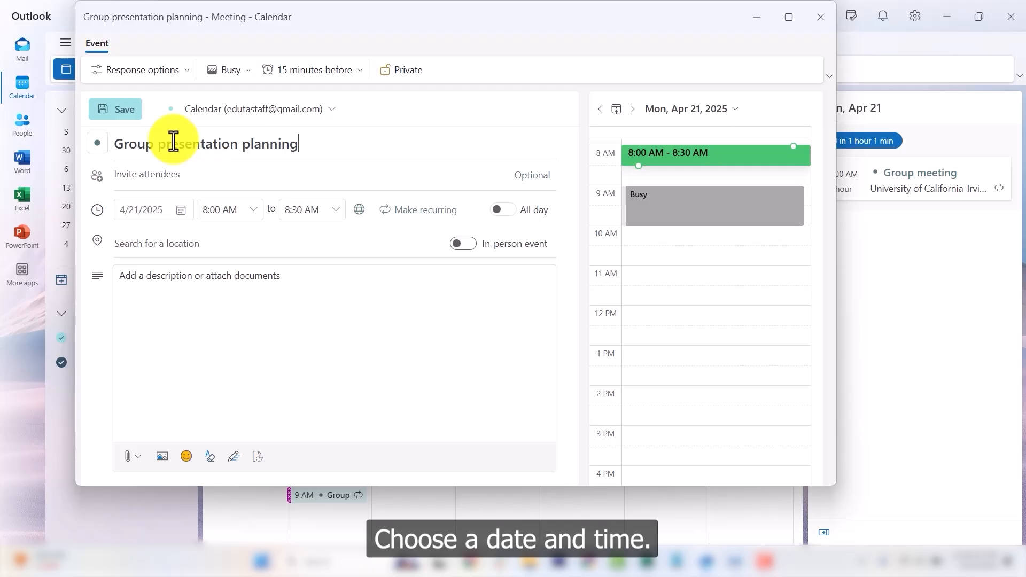
click(180, 211)
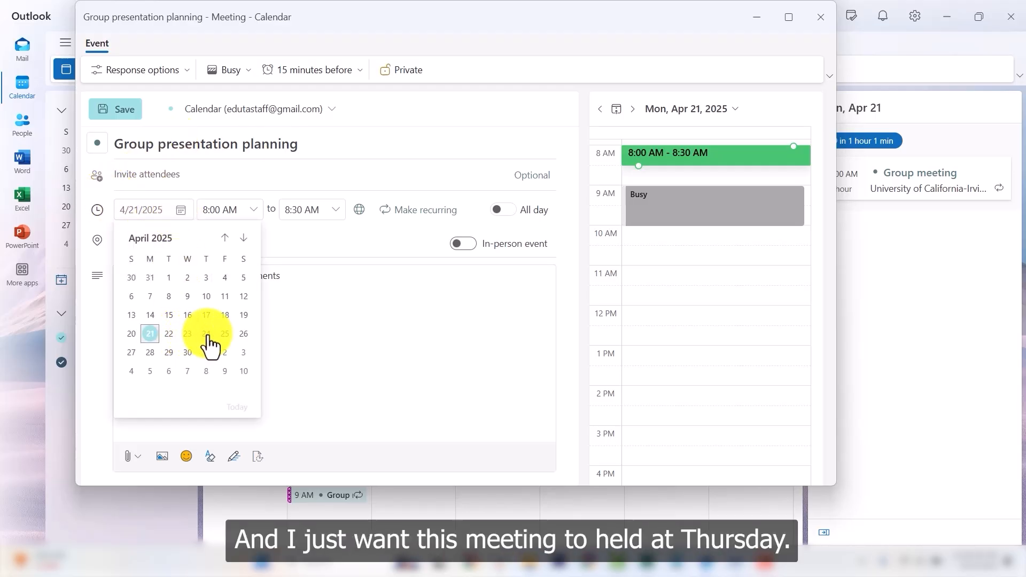
Set the meeting date to April 24 and its time to 11:00 AM–12:00 PM (1 hour).
click(206, 335)
click(248, 211)
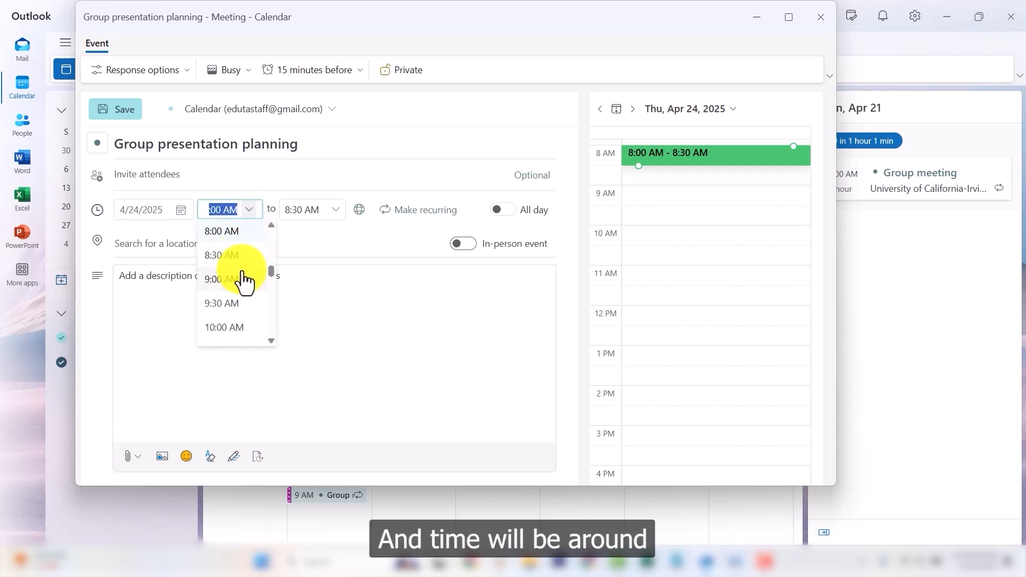
scroll(244, 280, down, 3)
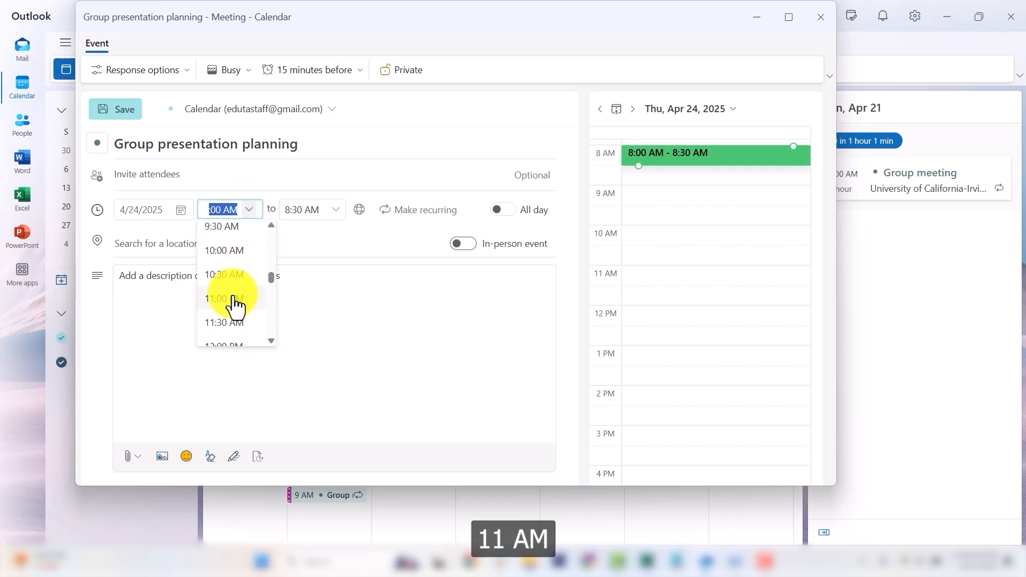
click(231, 300)
click(331, 213)
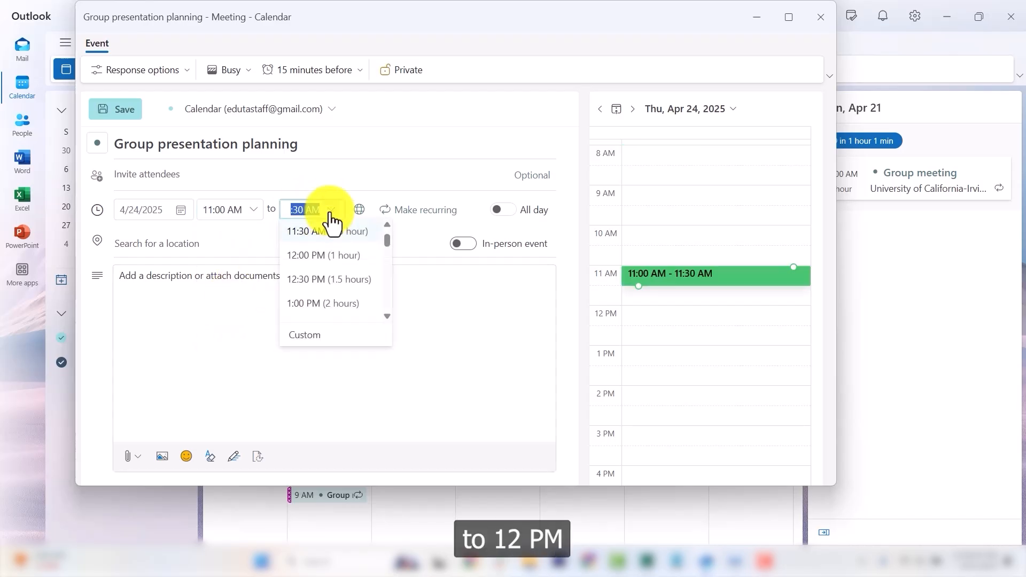
click(338, 258)
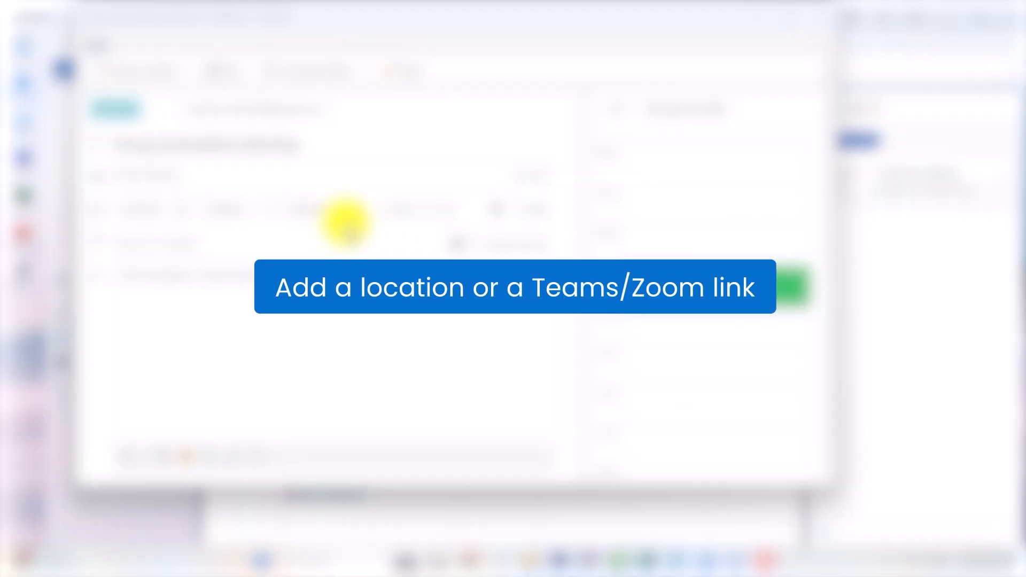
Set the location to University of Maryland and switch on the In-person event toggle.
click(142, 243)
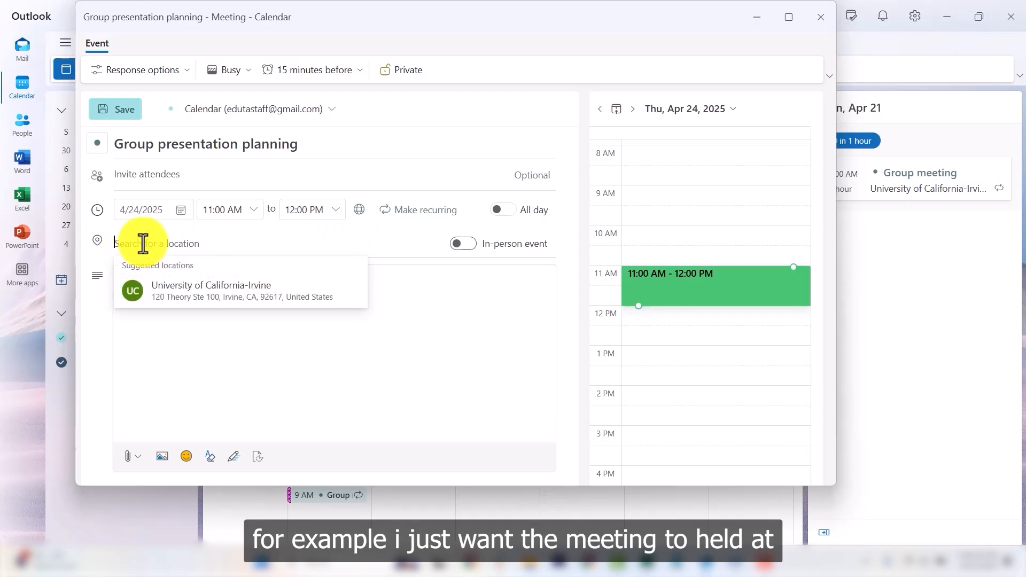
text(Uni)
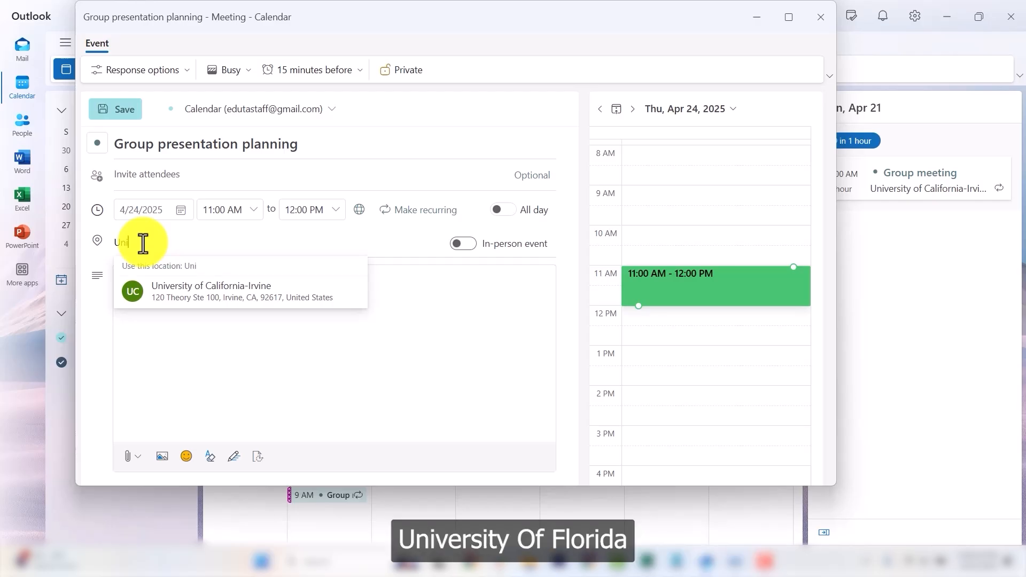
text(versity of)
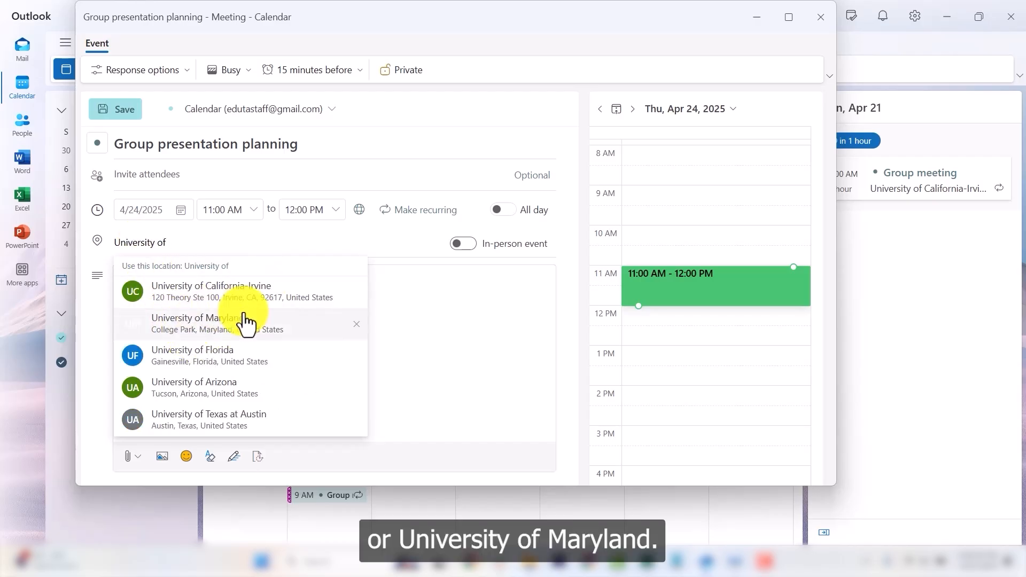
click(231, 342)
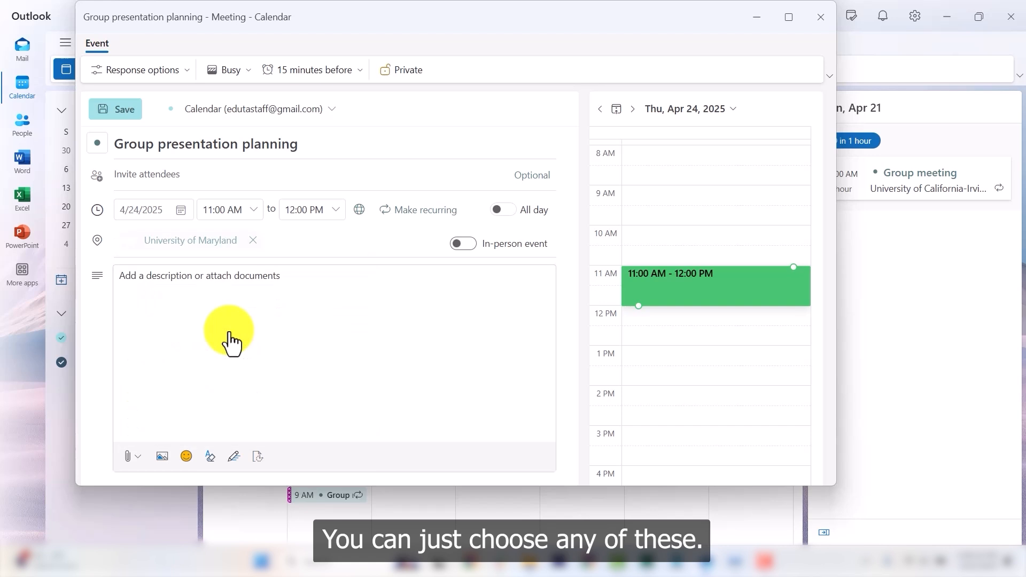
click(463, 244)
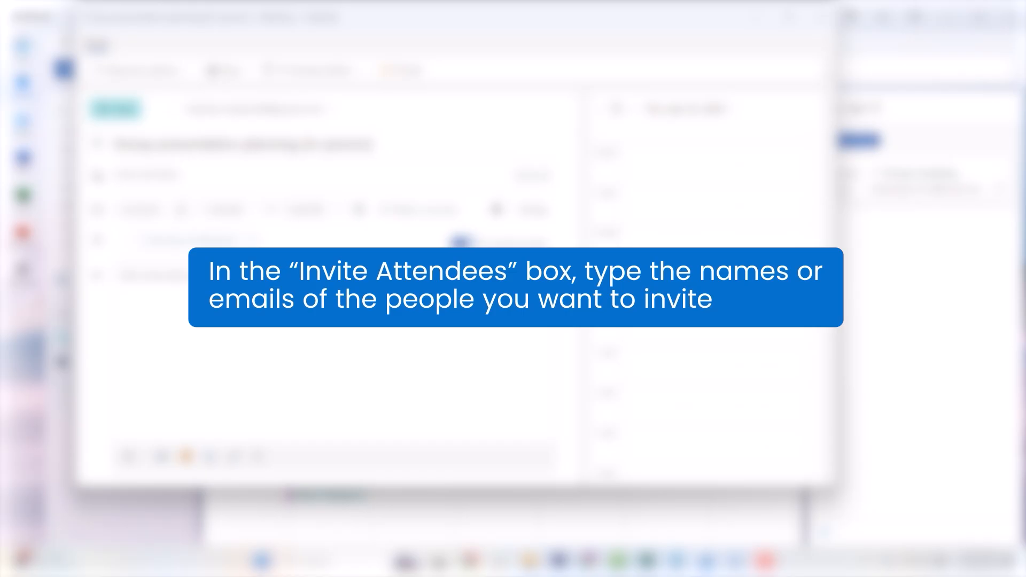
Add the two attendees' e-mail addresses to the invite as attendee chips.
click(176, 173)
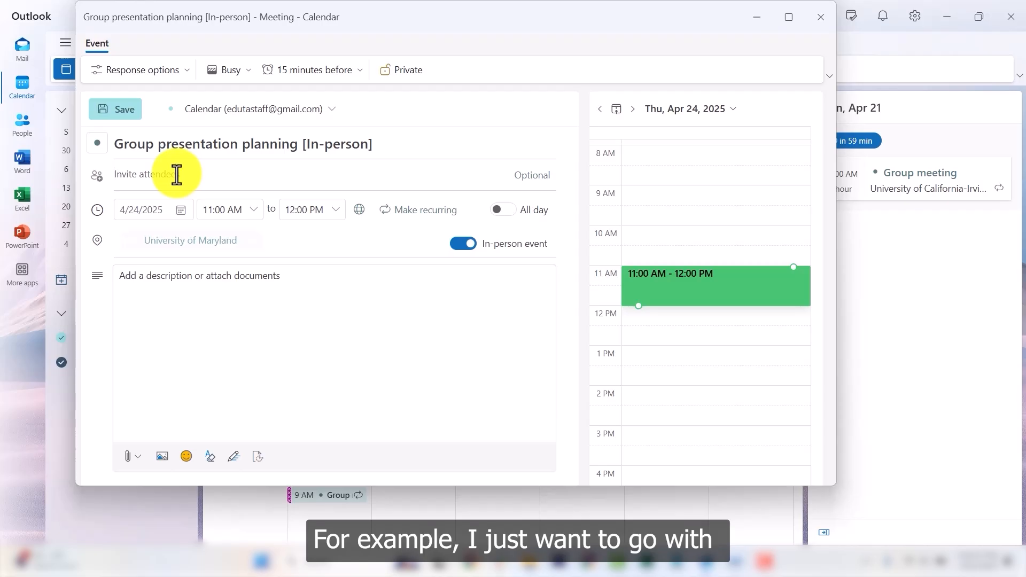
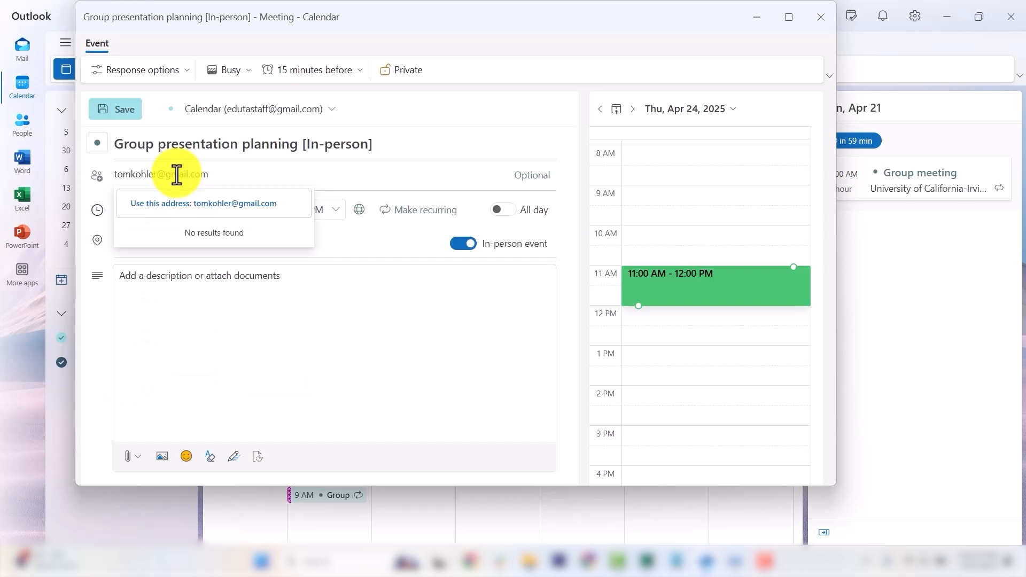
key(Return)
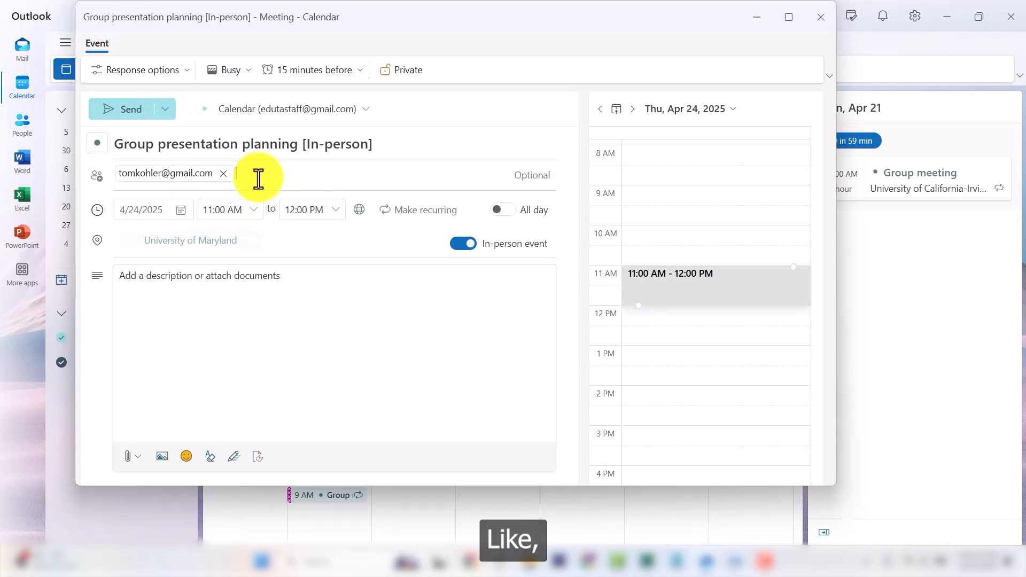
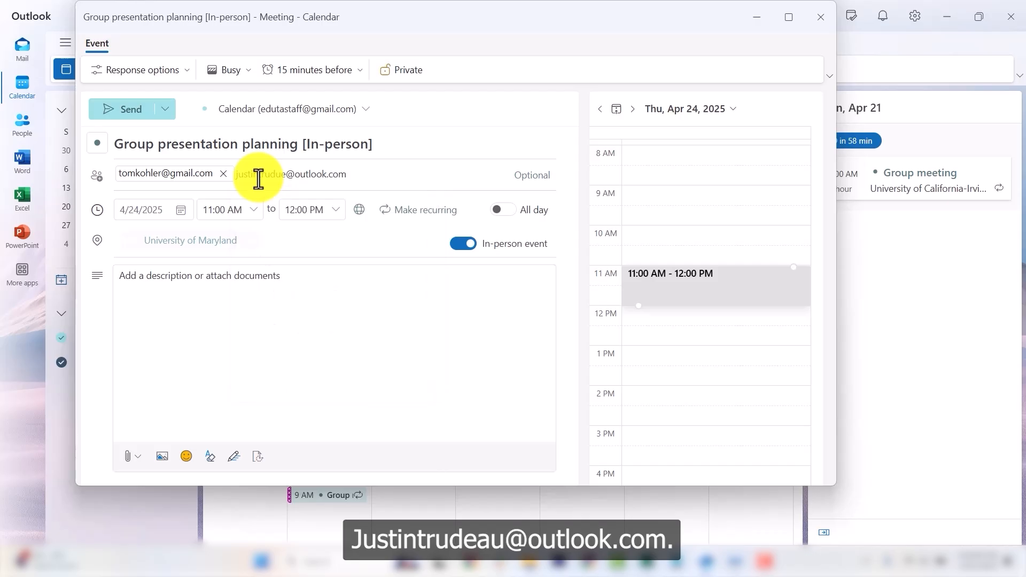
key(Return)
click(284, 291)
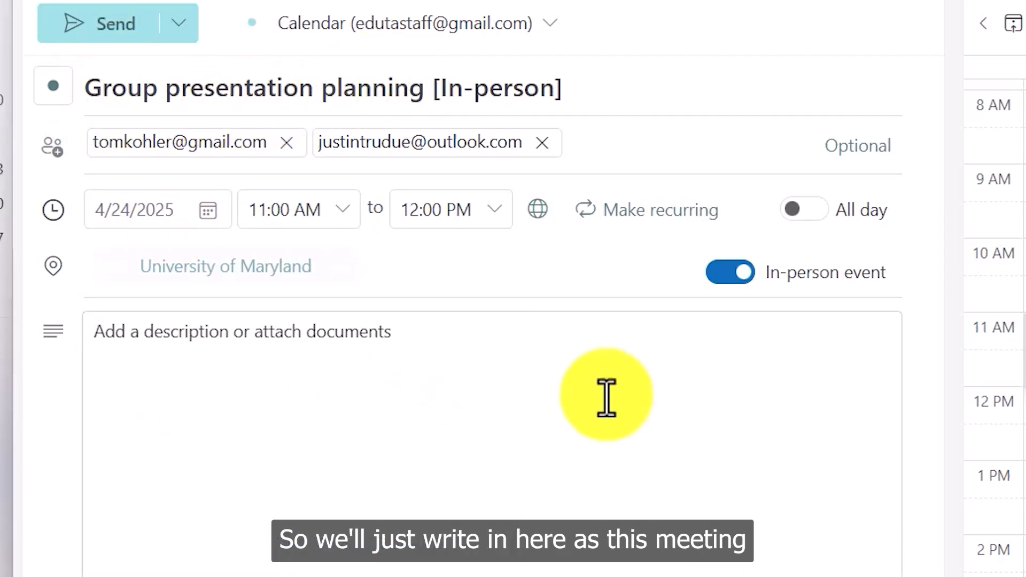
Write a description saying the meeting is about group presentation planning and everyone must attend in person.
text(This m)
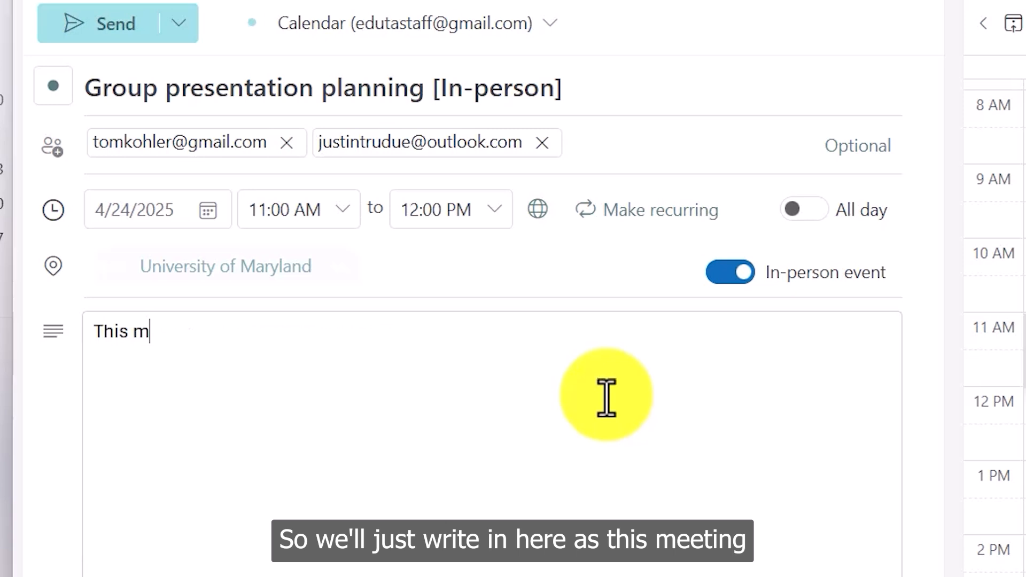
text(eeting is about)
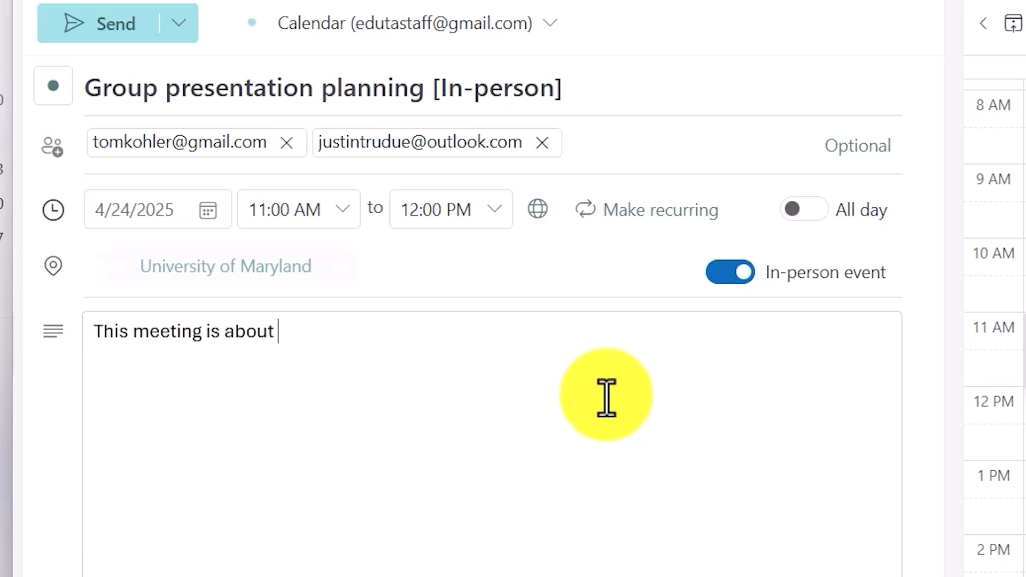
text( group presentation planning, and ev)
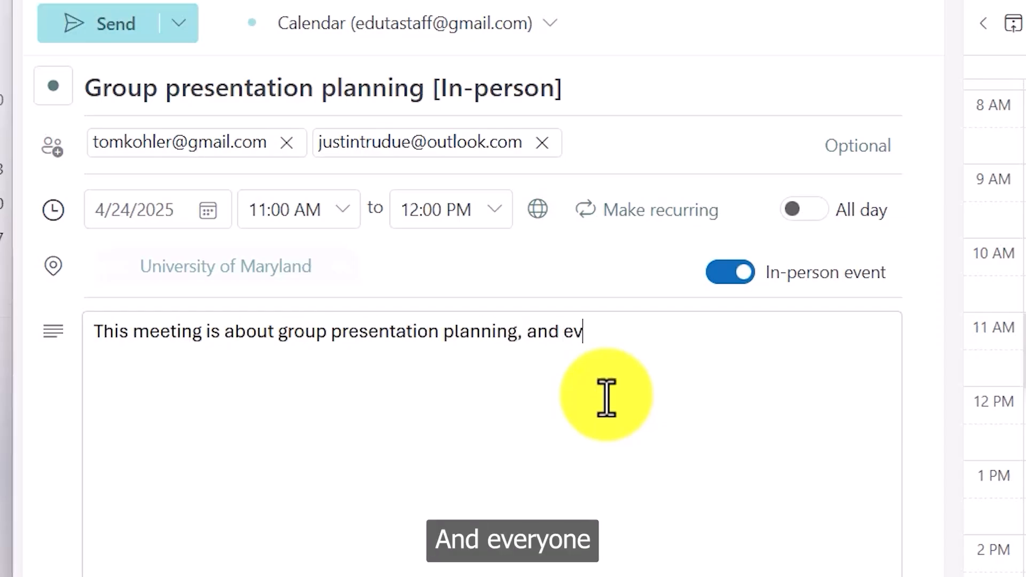
text(eryone)
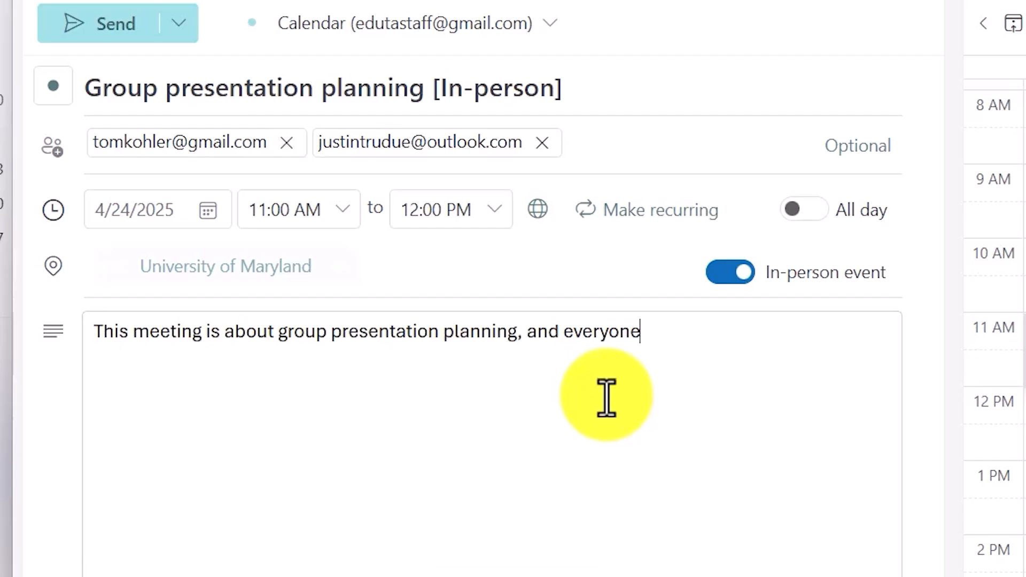
text( needs to atte)
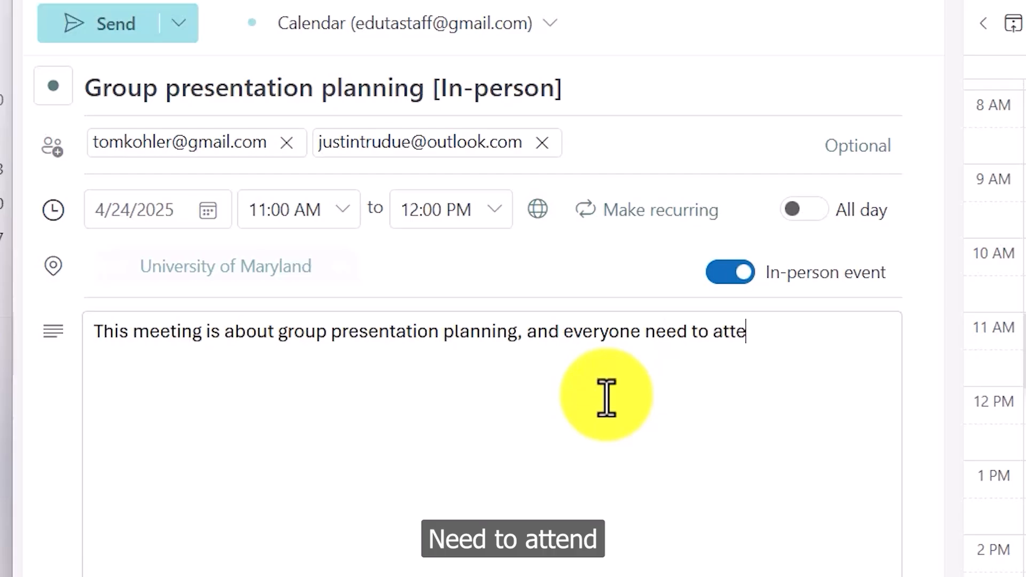
text(nd this )
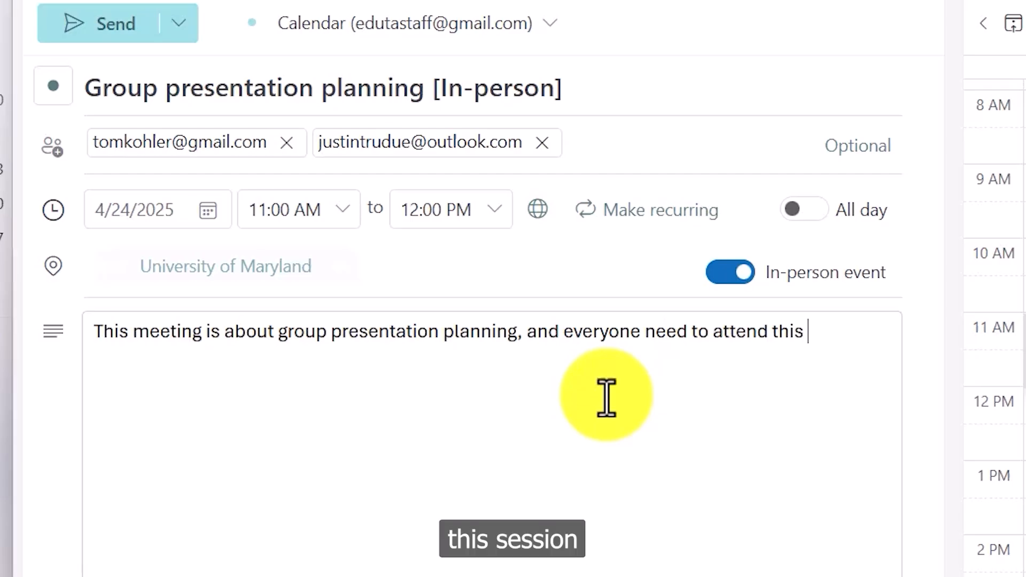
text(session )
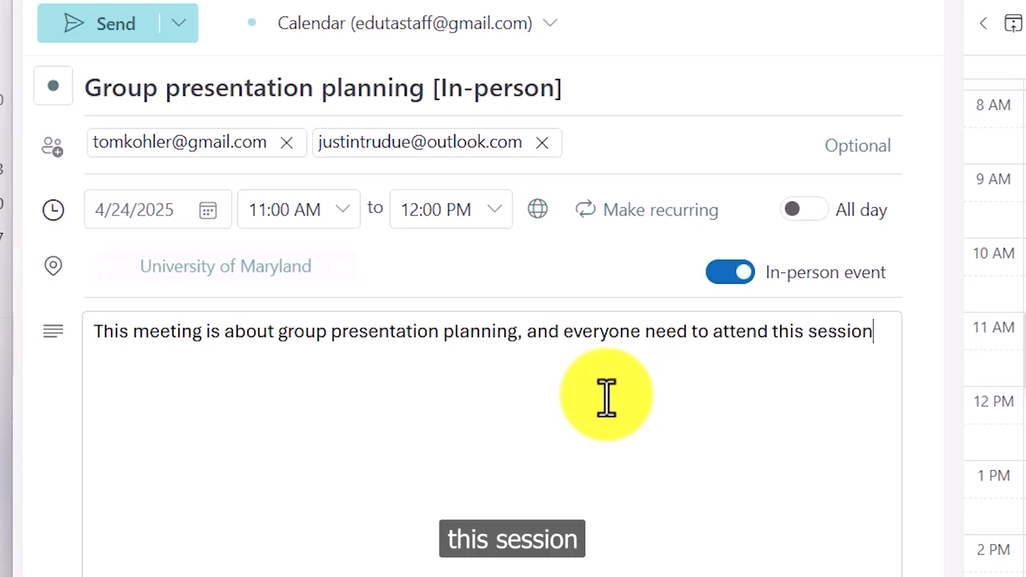
text(in perso)
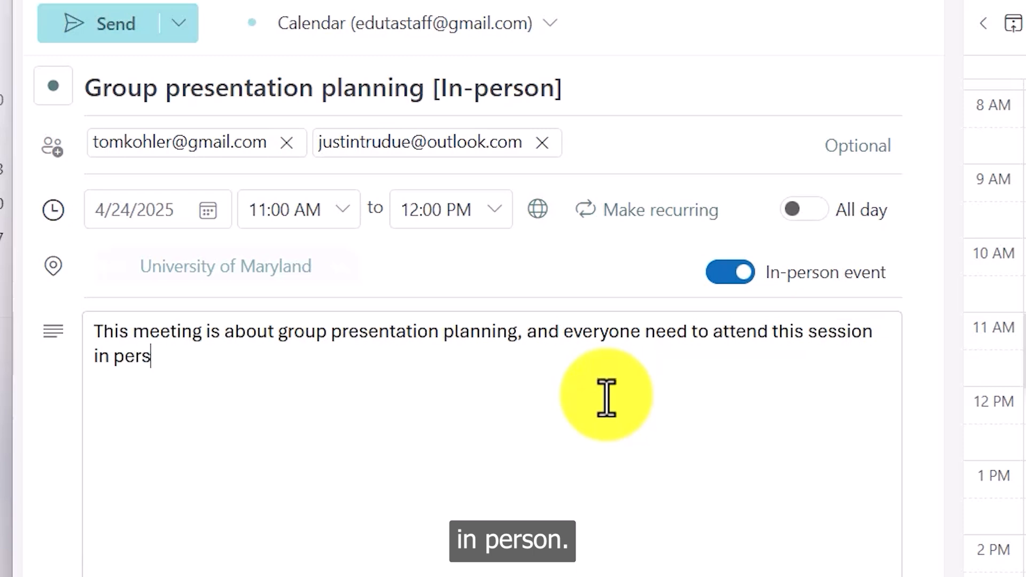
text(n.)
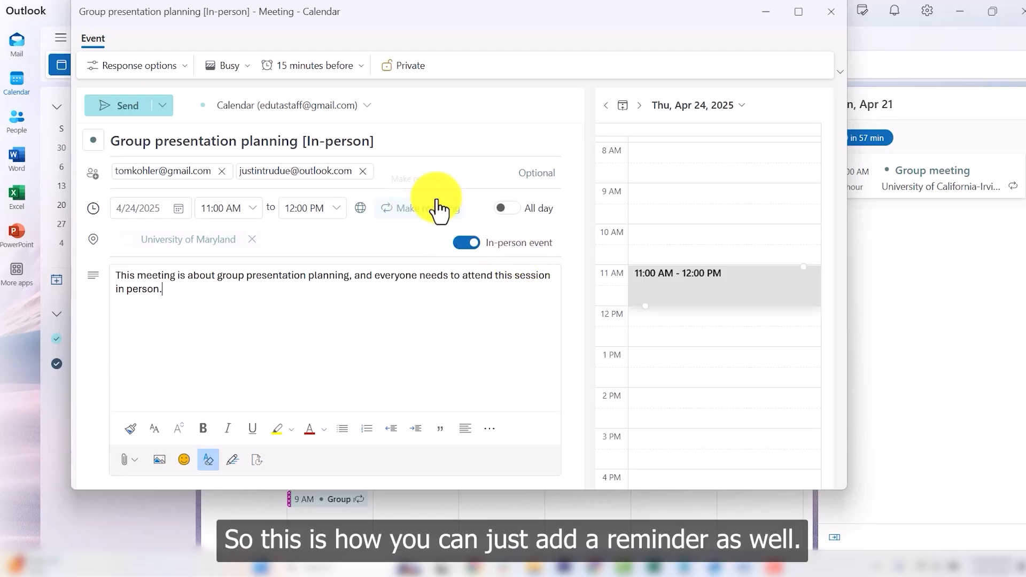
Set a 30-minutes-before reminder and send the meeting invitation.
click(353, 68)
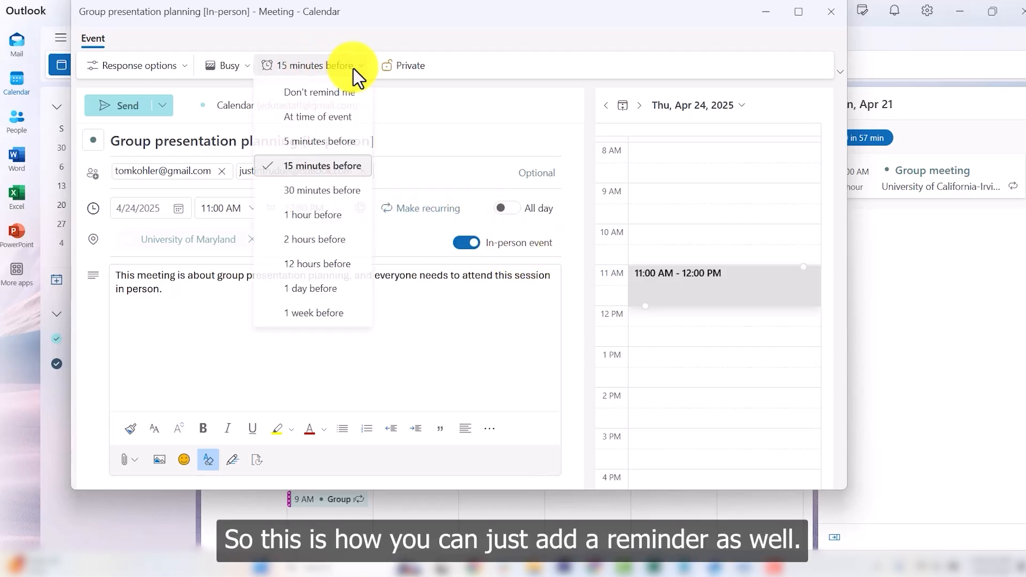
click(336, 201)
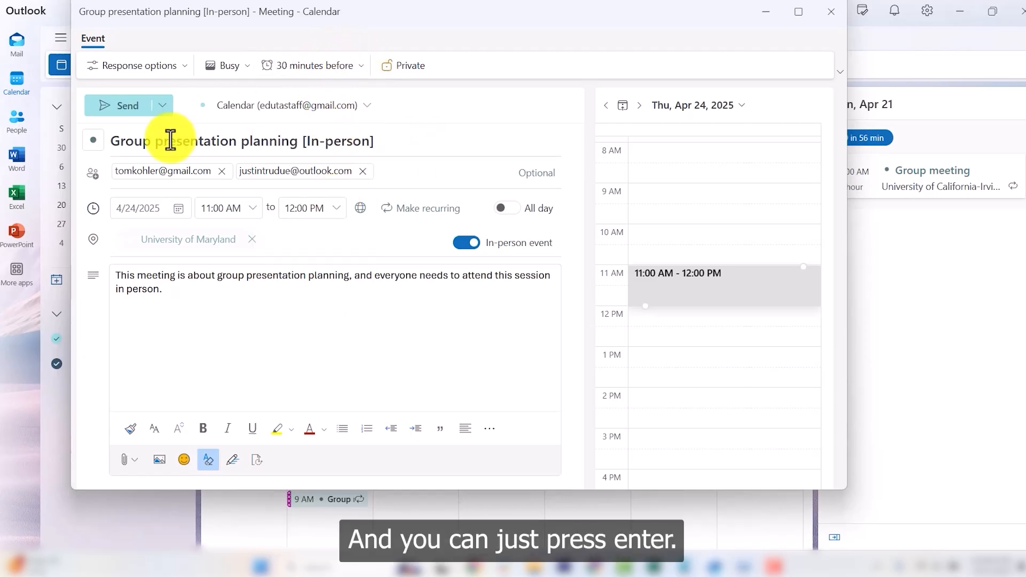
click(123, 112)
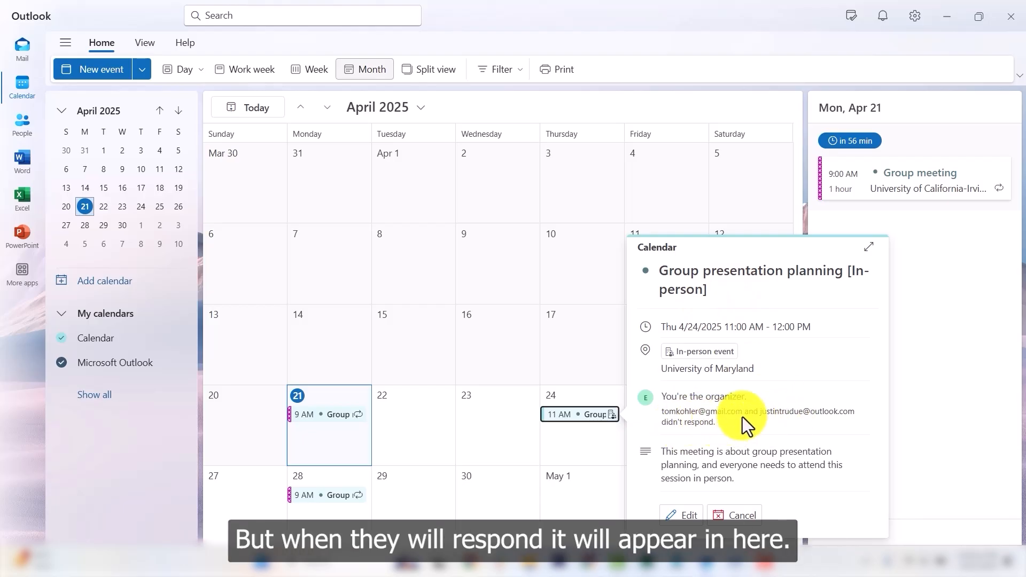
Check the reopened meeting's scheduling pane, now showing 2:00–3:00 PM on 4/24/2025.
mouse_move(728, 413)
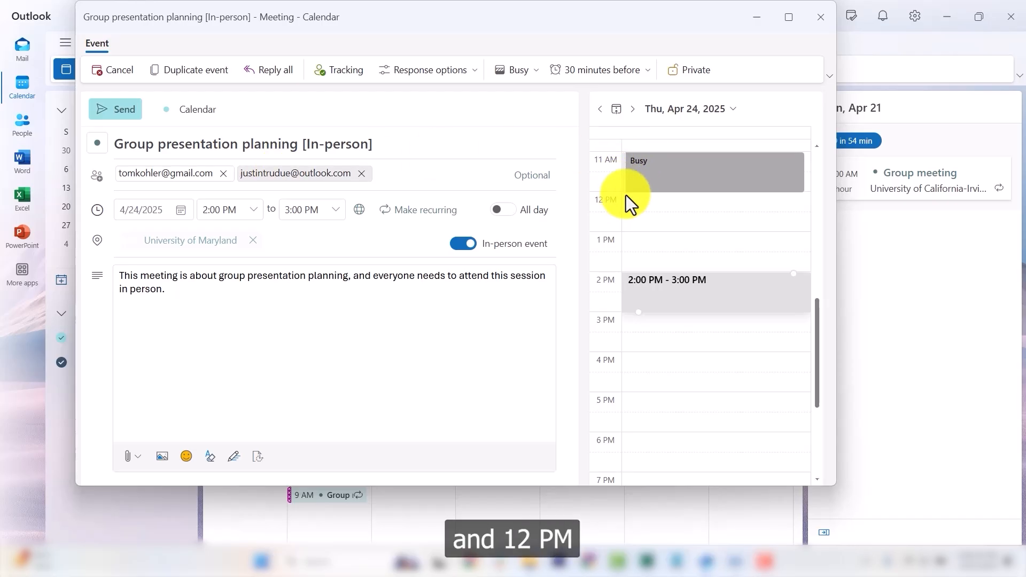
Move the meeting back to the 11 AM–12 PM slot and place the caret in its description.
click(658, 164)
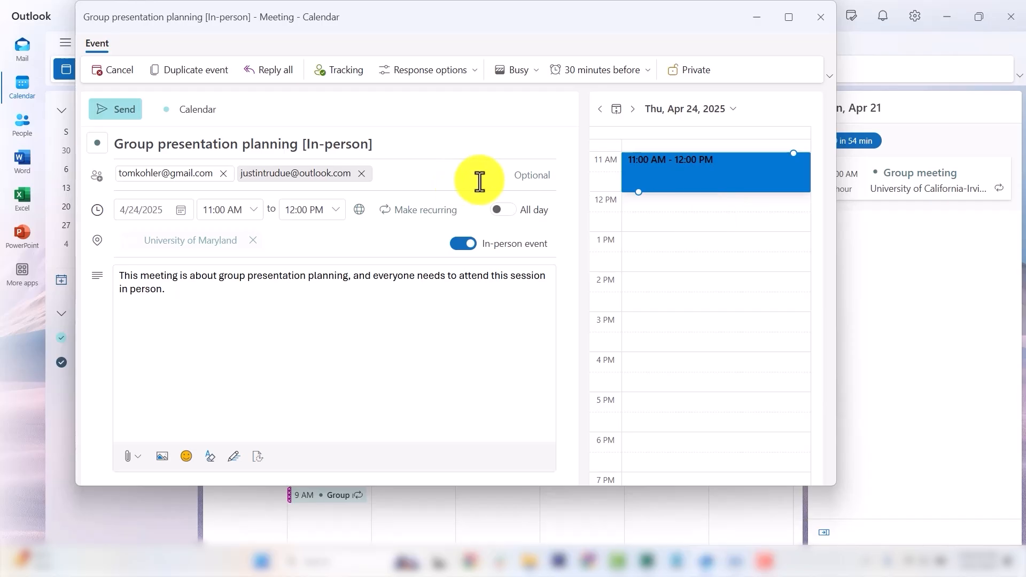
click(523, 318)
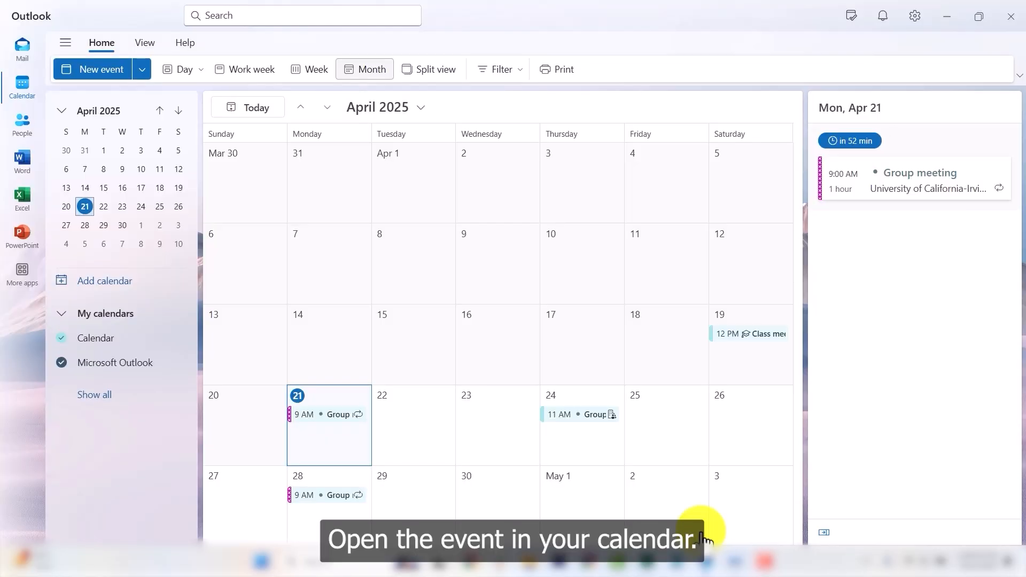
Open the April 24 meeting's details card and switch it to editing.
click(581, 416)
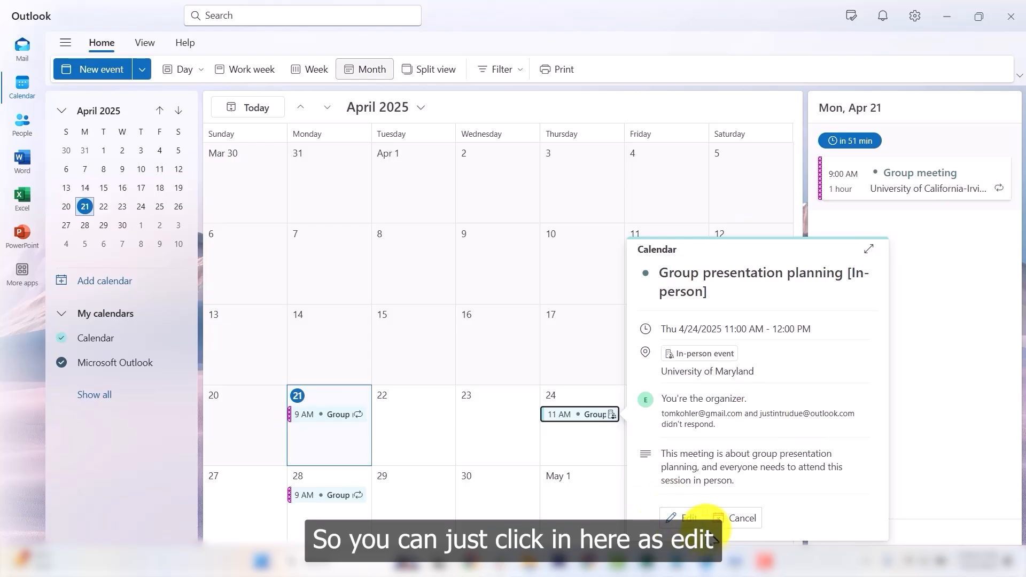
click(680, 518)
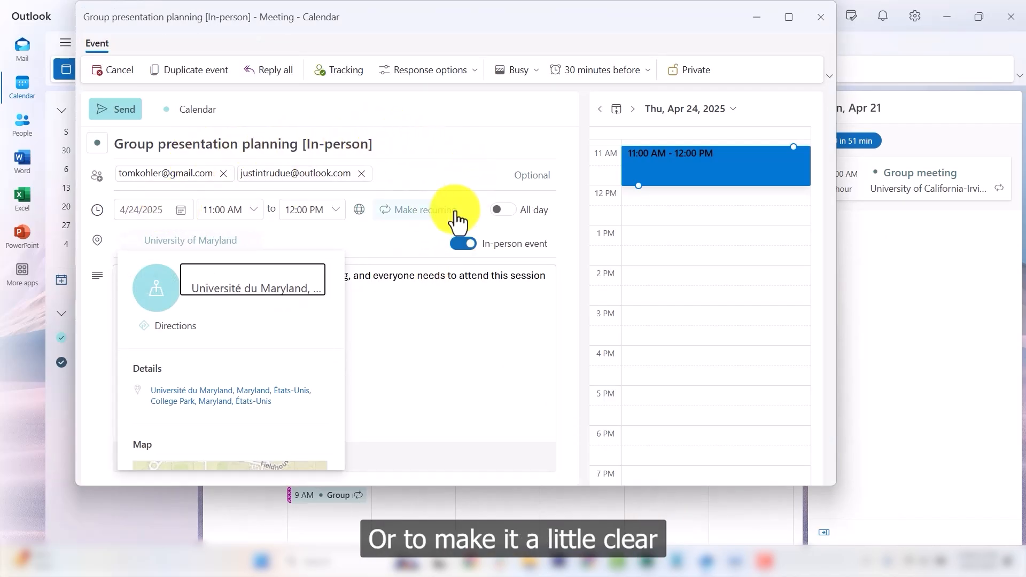
Browse the Response options and Busy status choices without changing anything.
click(412, 308)
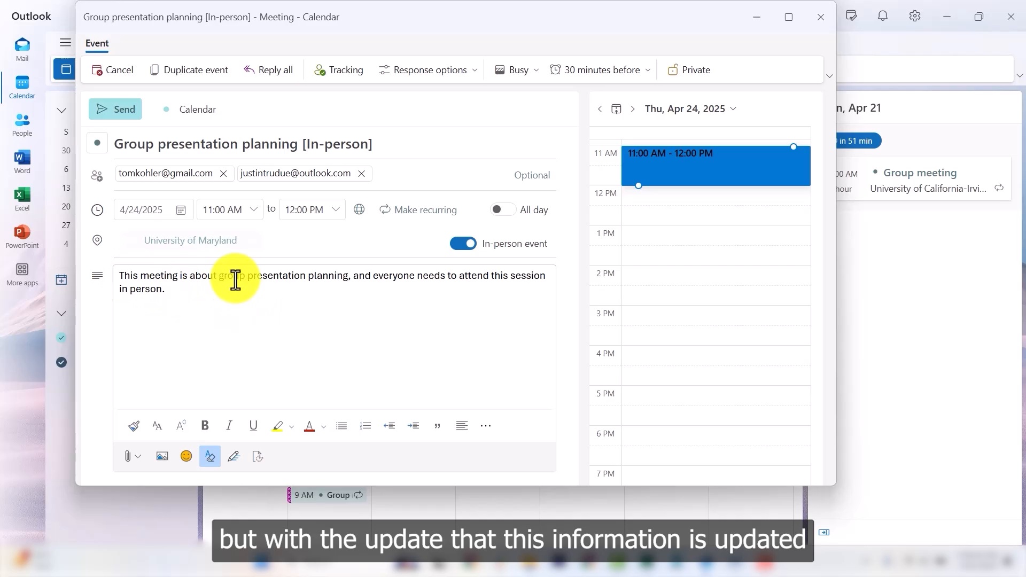
click(118, 276)
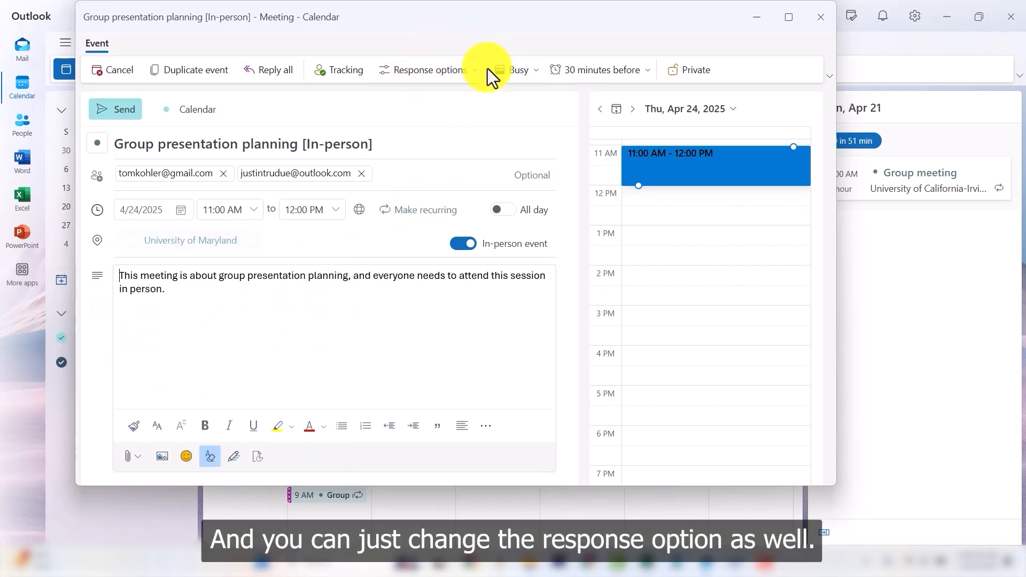
click(466, 73)
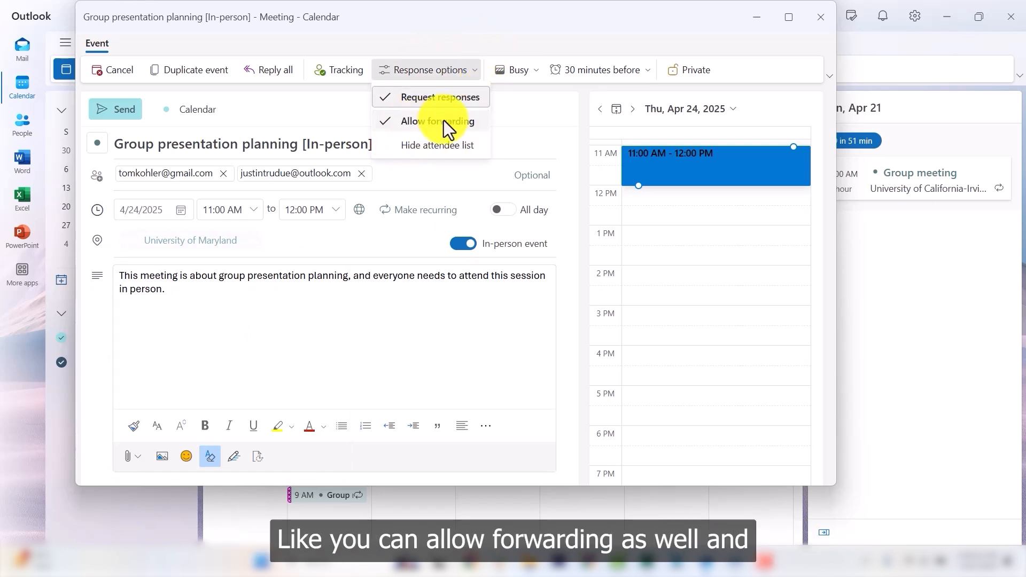
click(532, 69)
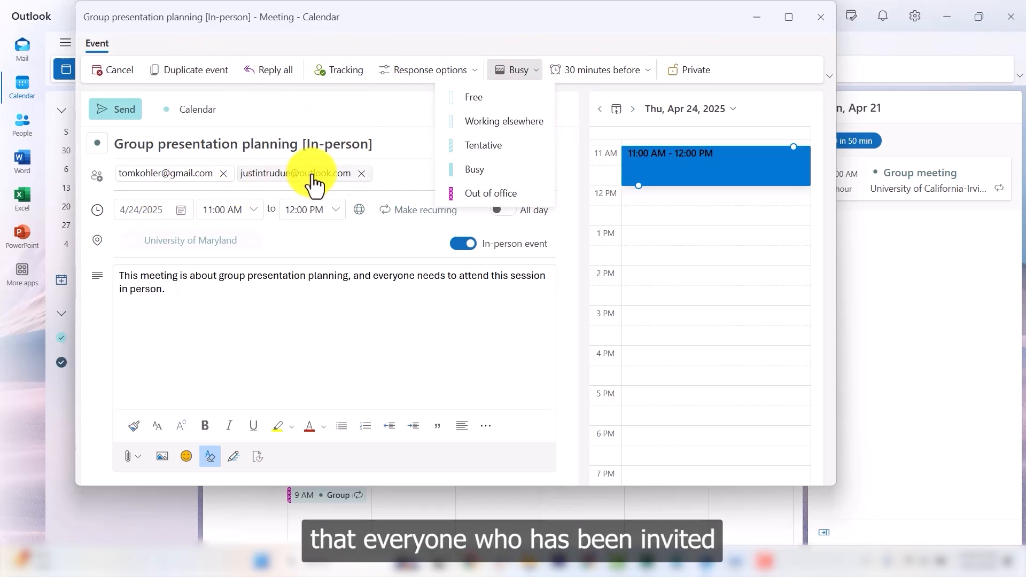
key(Escape)
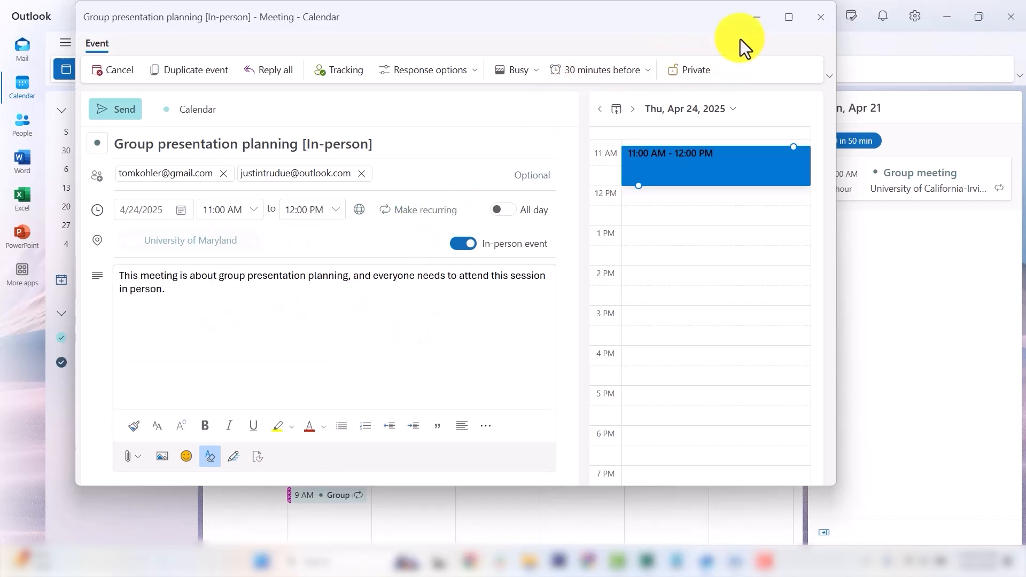
Close the meeting editor and confirm discarding the changes.
click(808, 18)
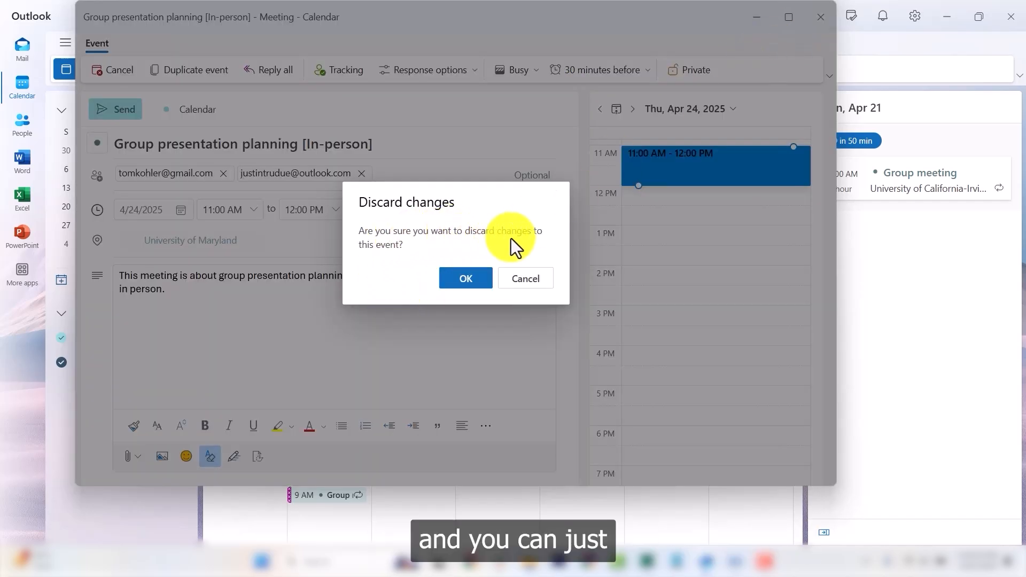
click(527, 285)
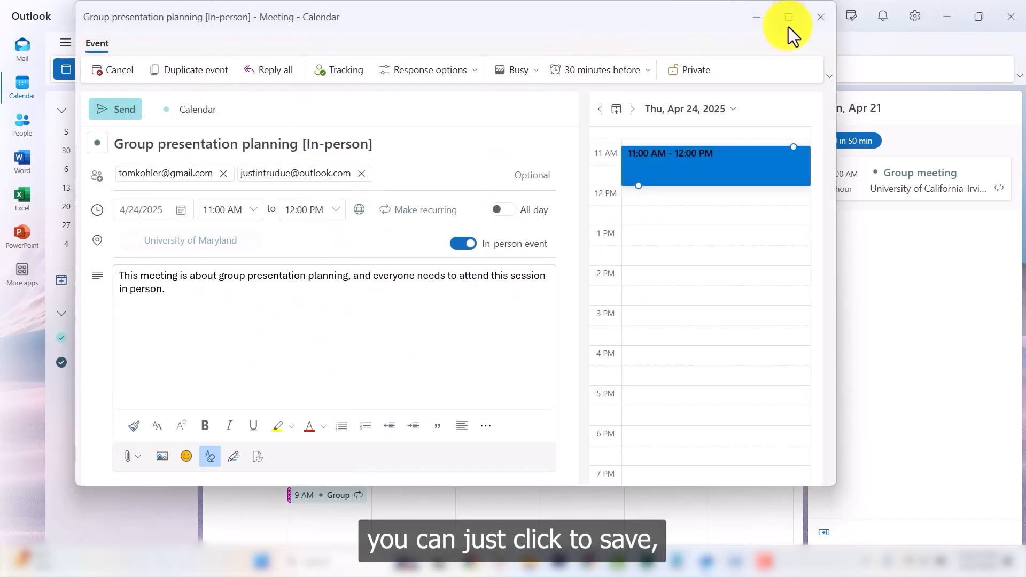
click(819, 17)
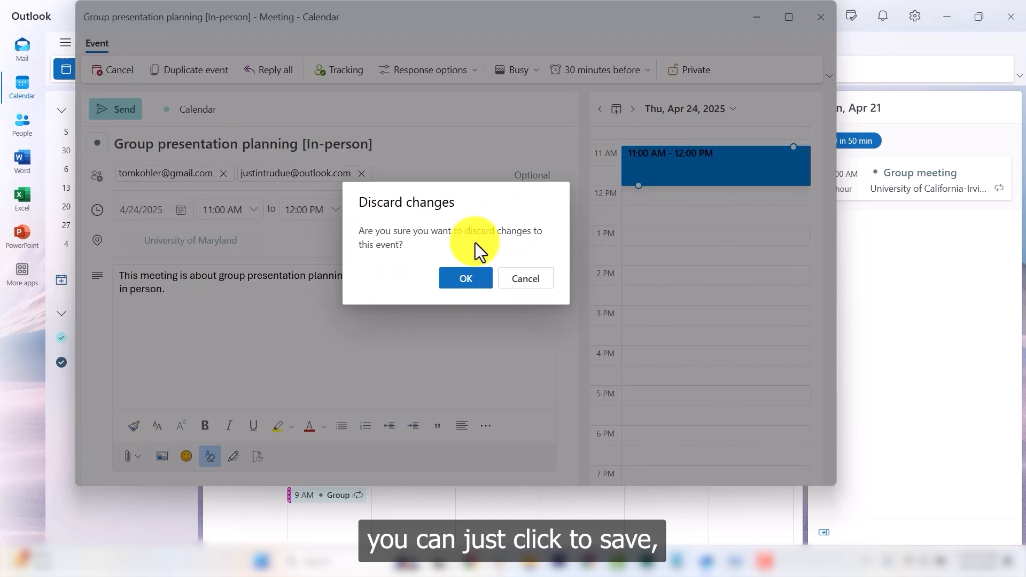
click(457, 281)
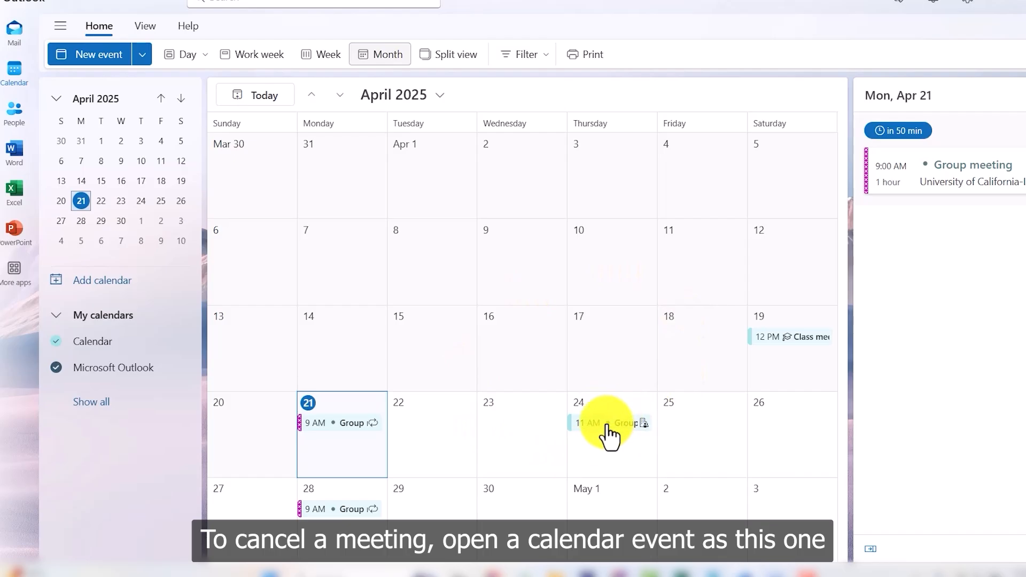
Cancel the April 24 meeting with the note 'Rescheduling to the next week' and send it.
click(609, 426)
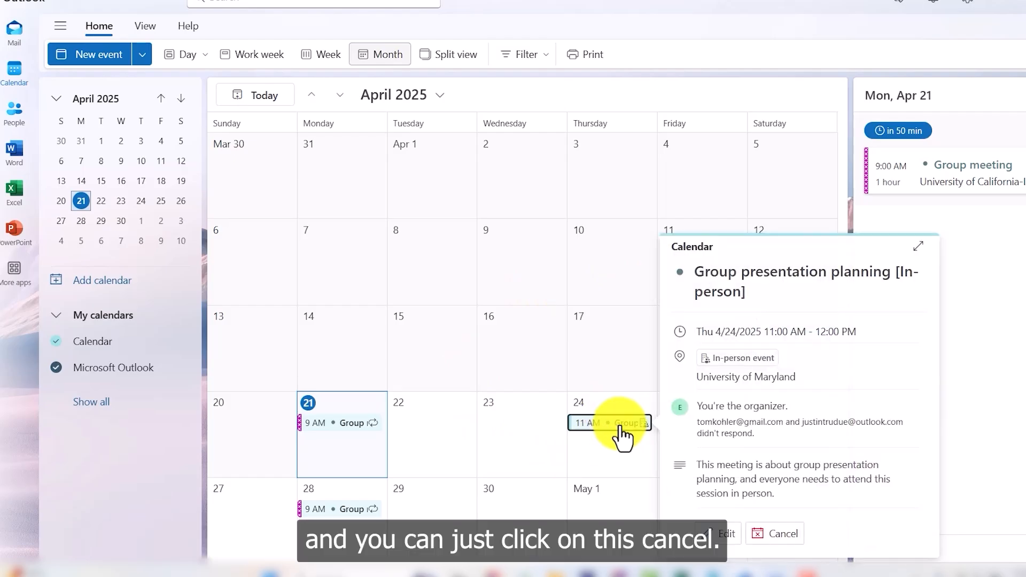
click(784, 534)
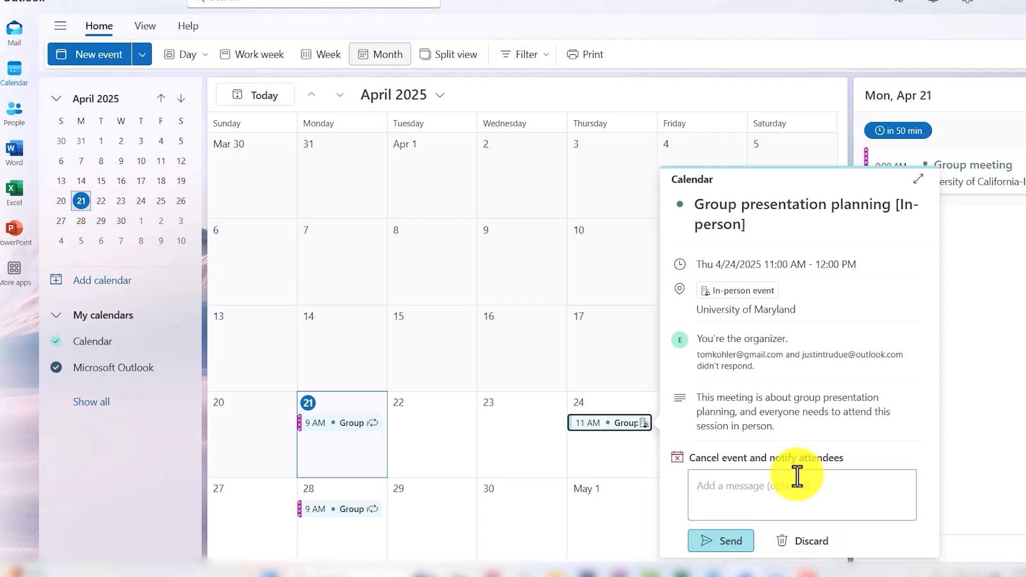
text(Res)
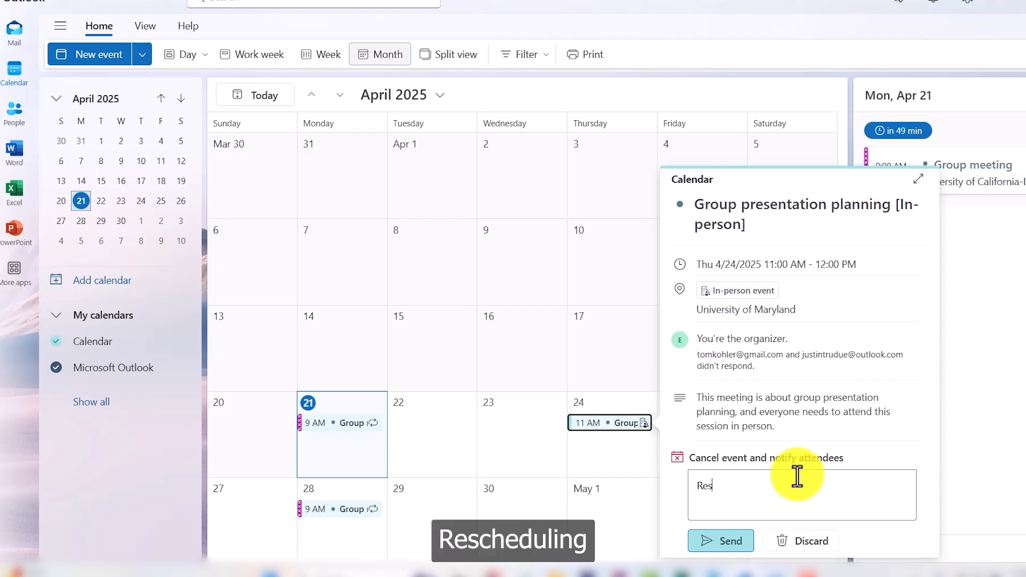
text(cheduling to the n)
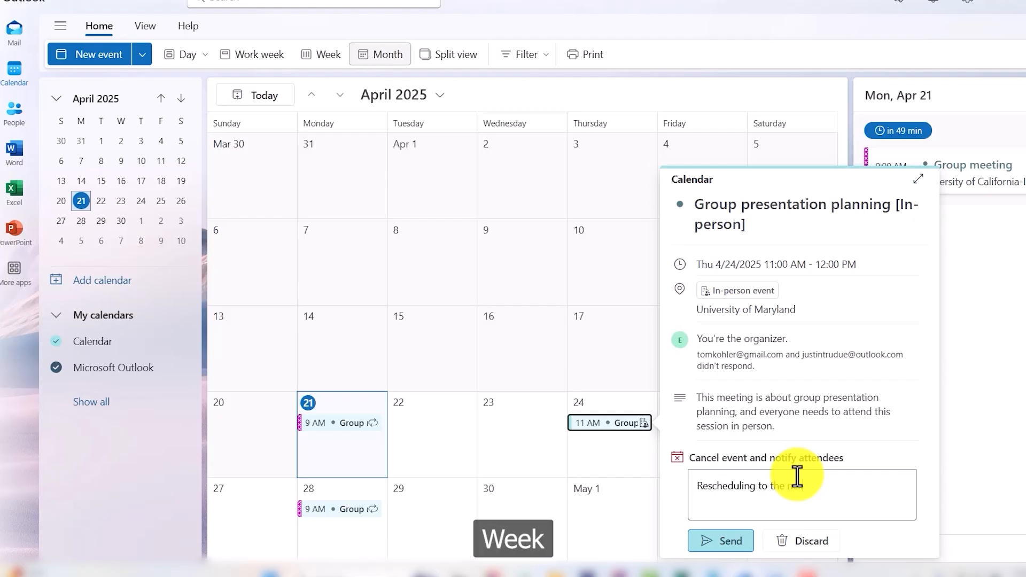
text(ext week)
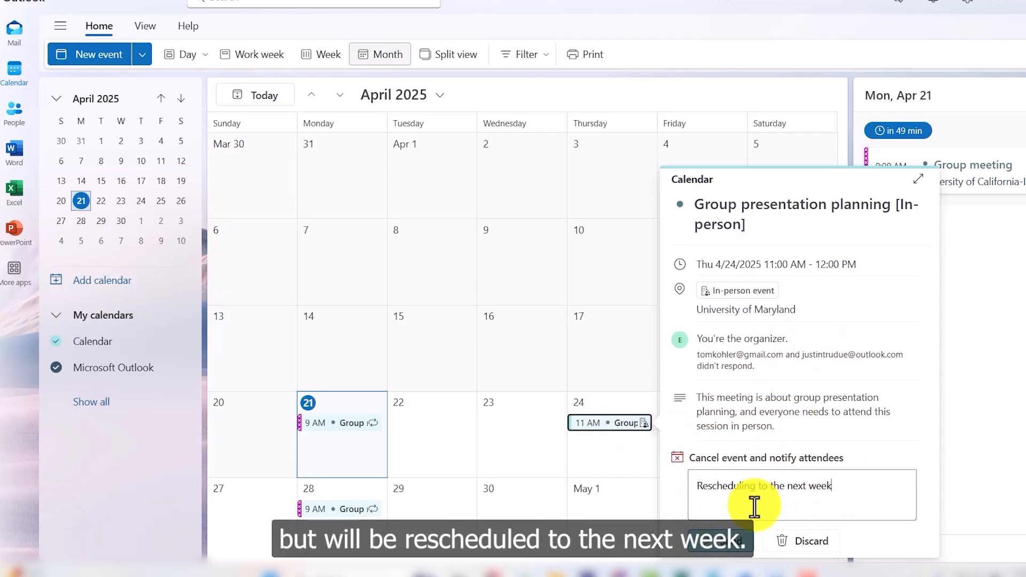
click(714, 541)
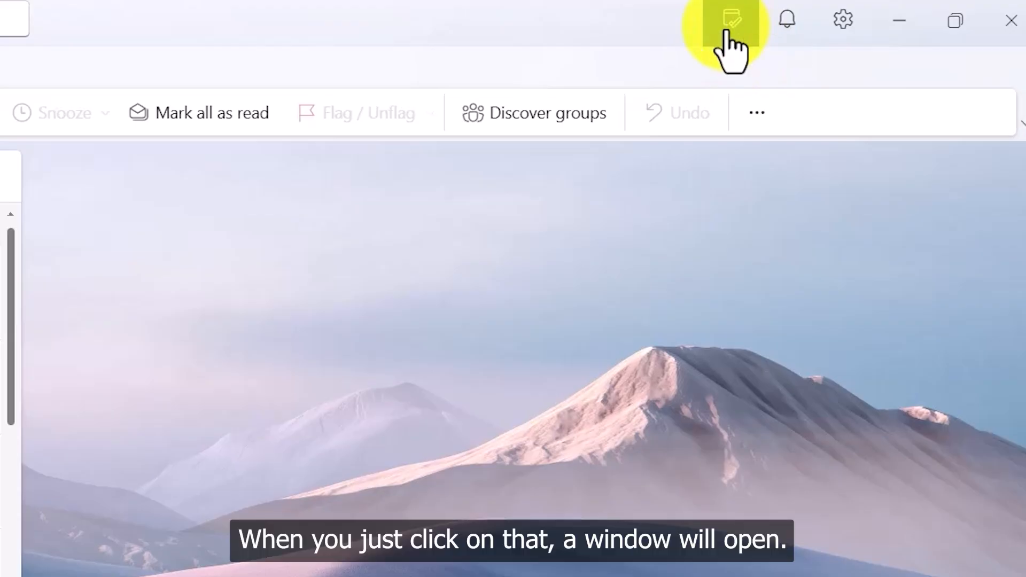
Add a 'Finish History Paper' task to the My Day To Do list.
click(726, 34)
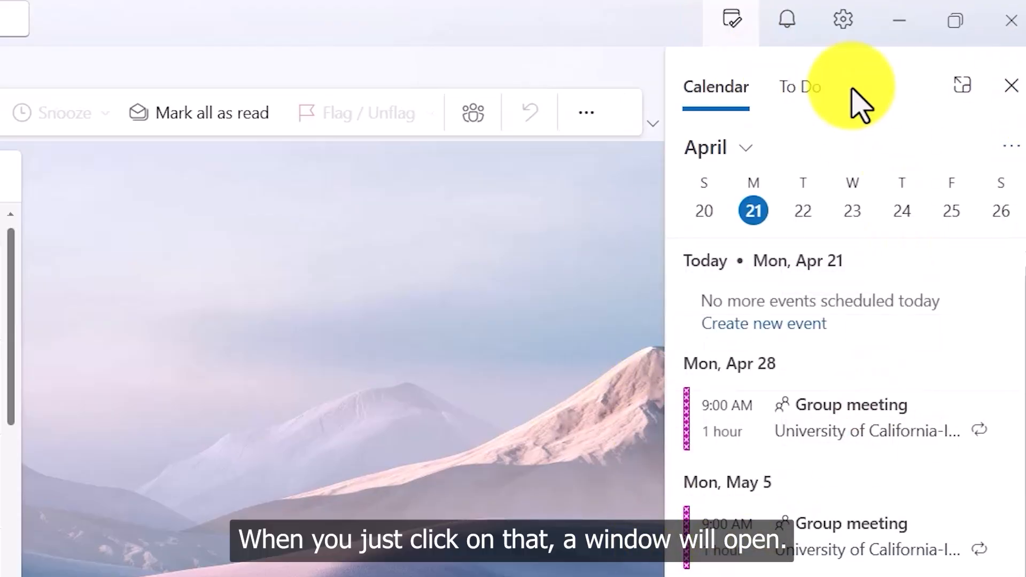
click(800, 88)
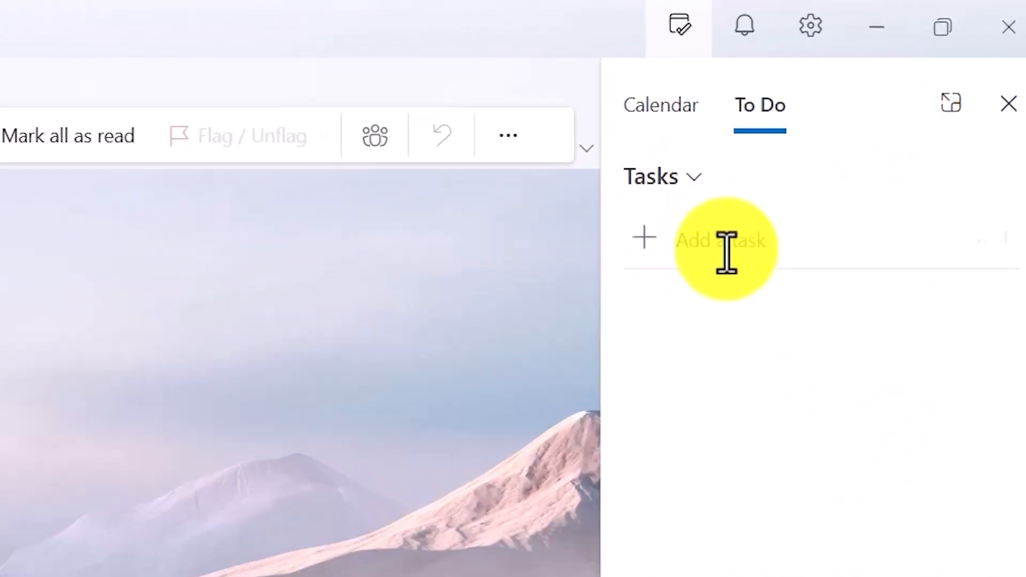
click(726, 254)
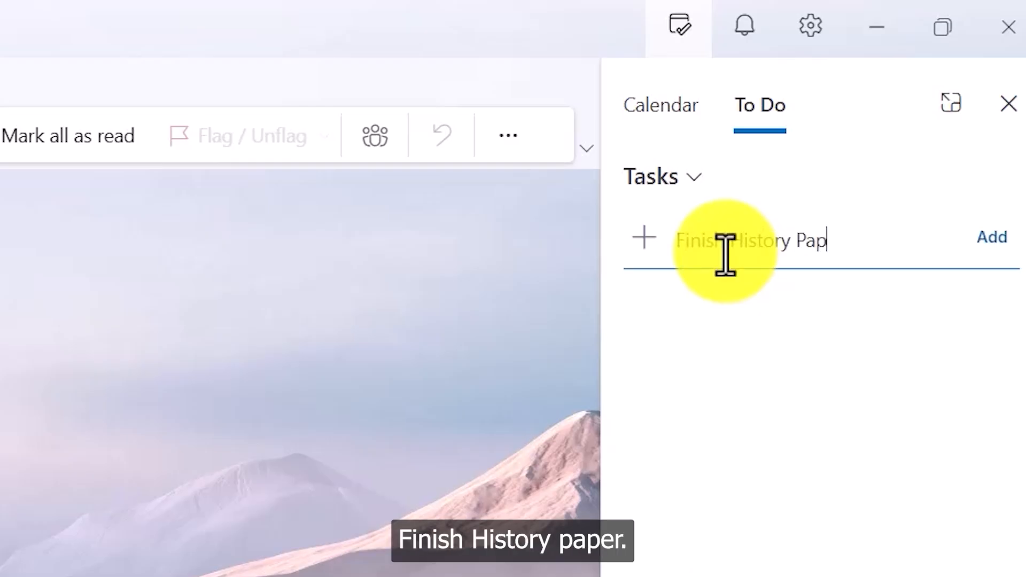
click(991, 238)
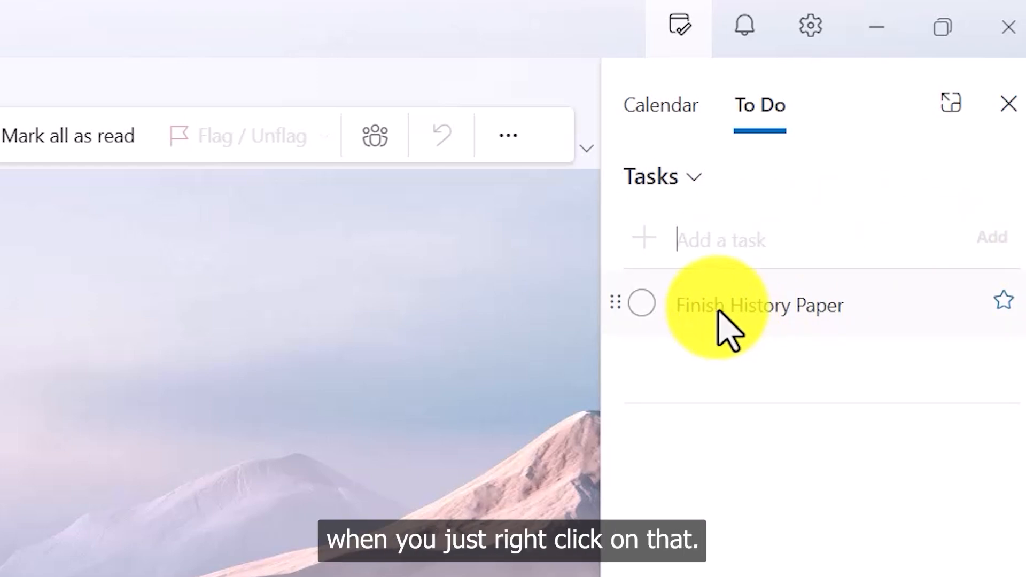
Set the Finish History Paper task's due date to April 22.
right_click(737, 305)
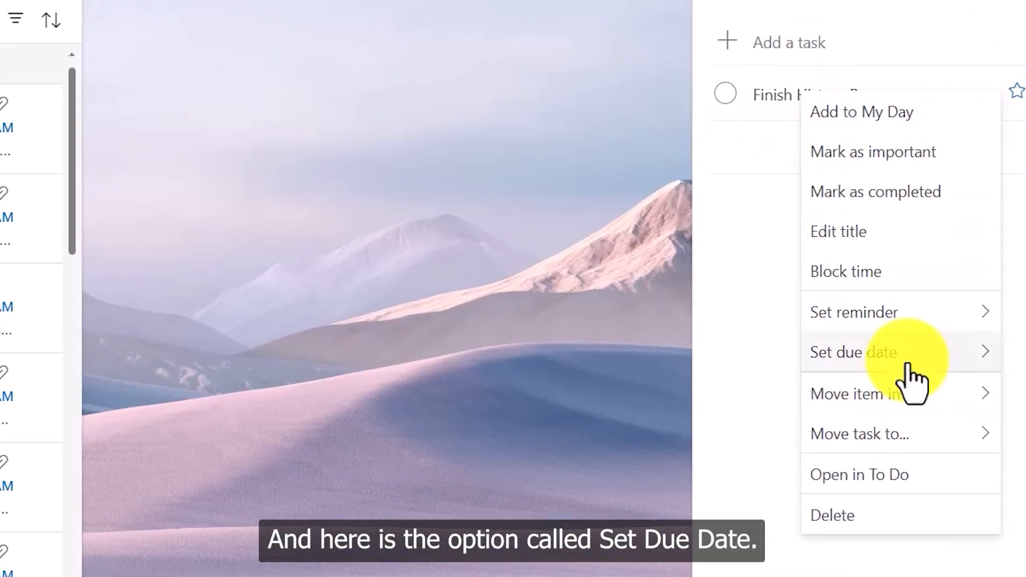
mouse_move(872, 363)
key(Escape)
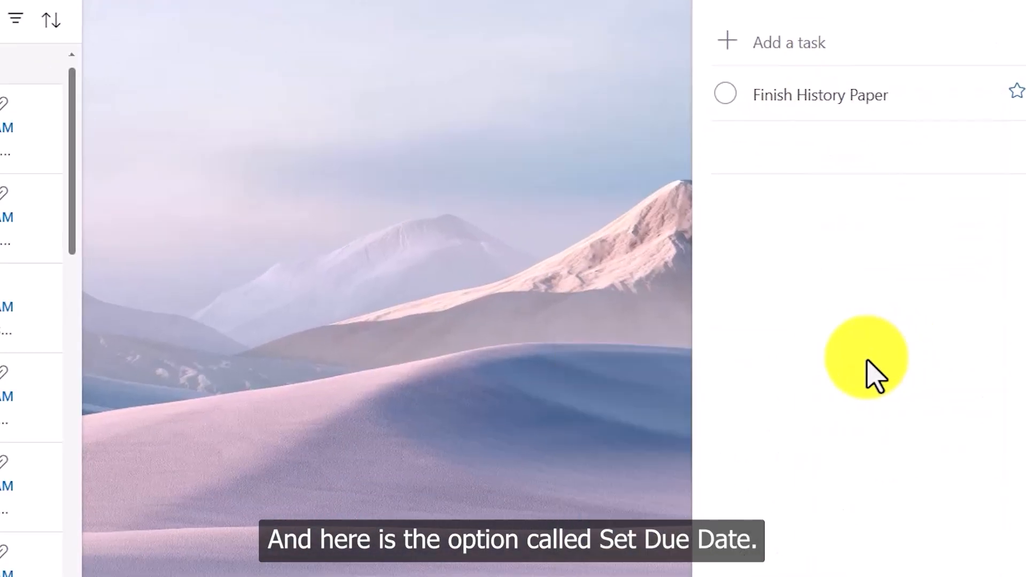
right_click(827, 99)
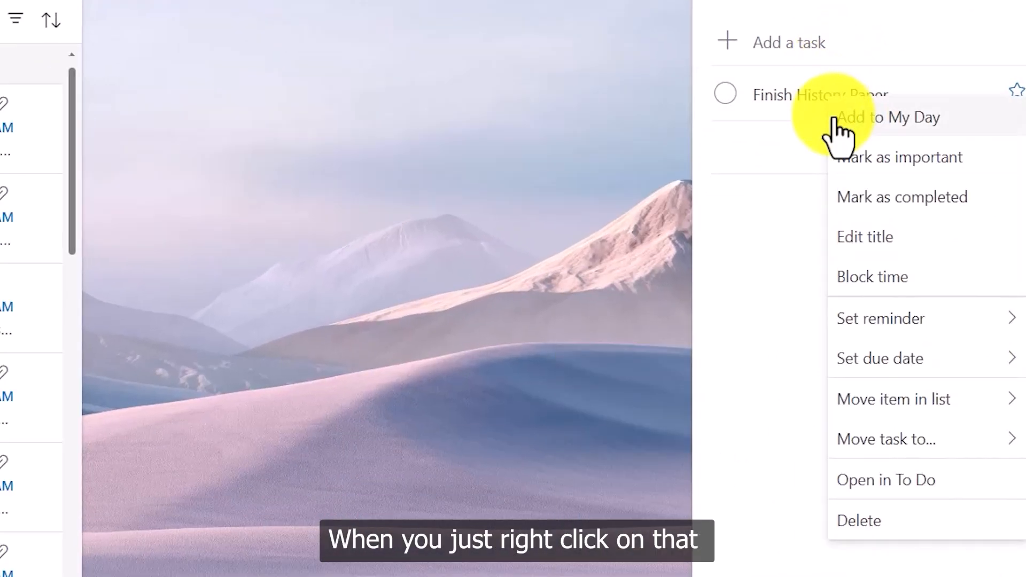
mouse_move(902, 374)
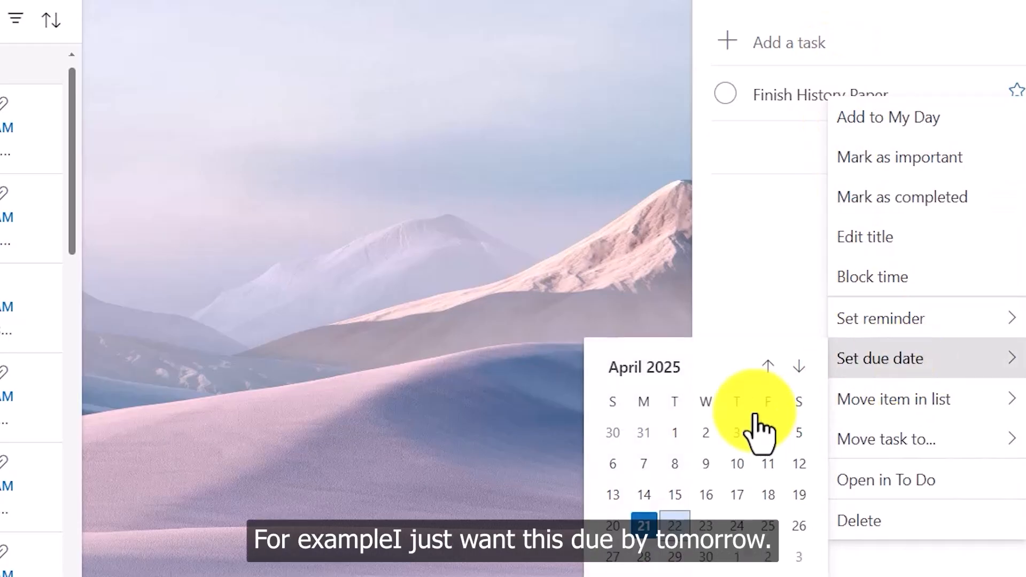
click(675, 526)
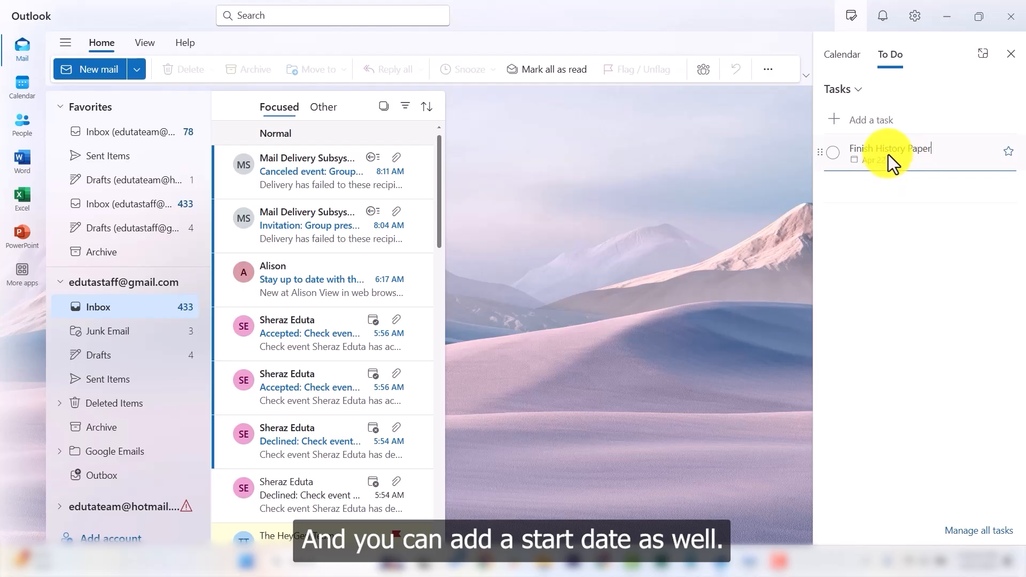
Add a custom reminder for April 22 at 11:00 AM to the task.
right_click(892, 165)
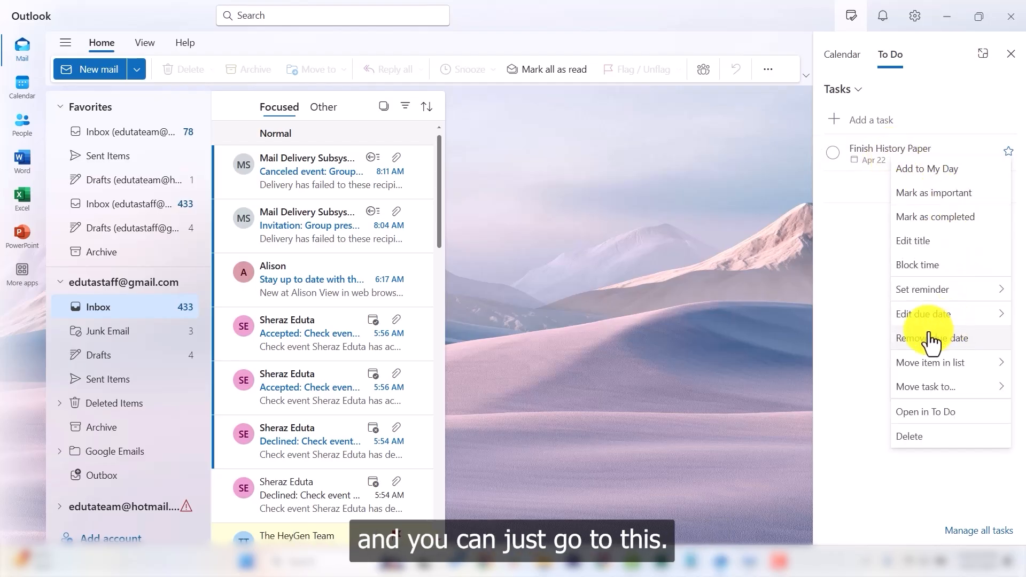
mouse_move(930, 326)
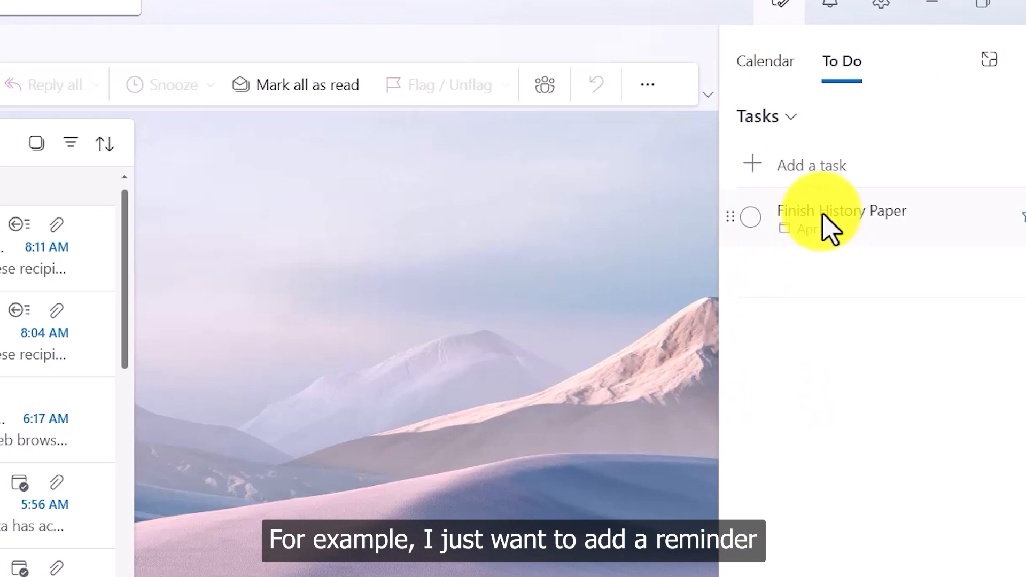
right_click(825, 229)
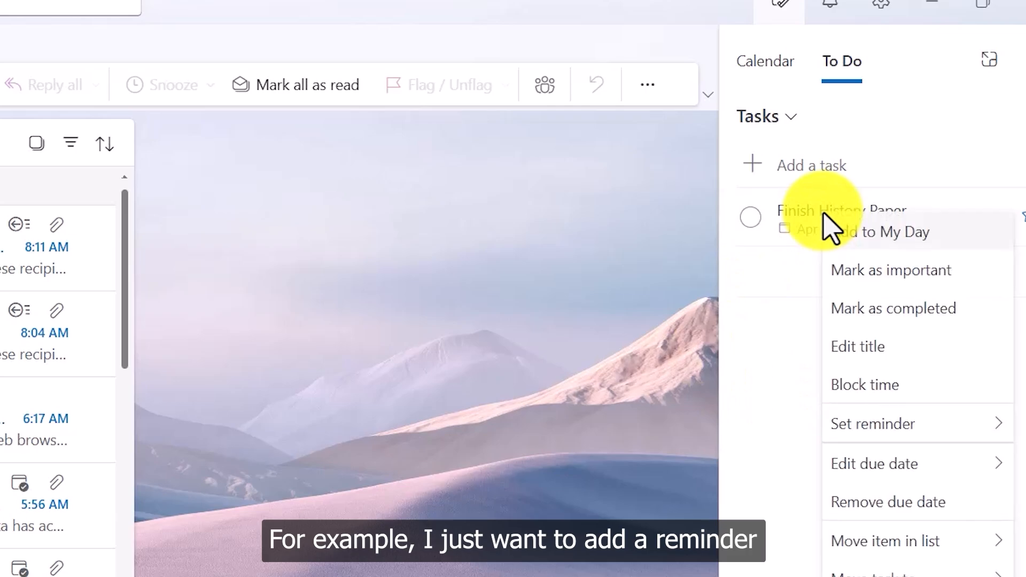
mouse_move(876, 446)
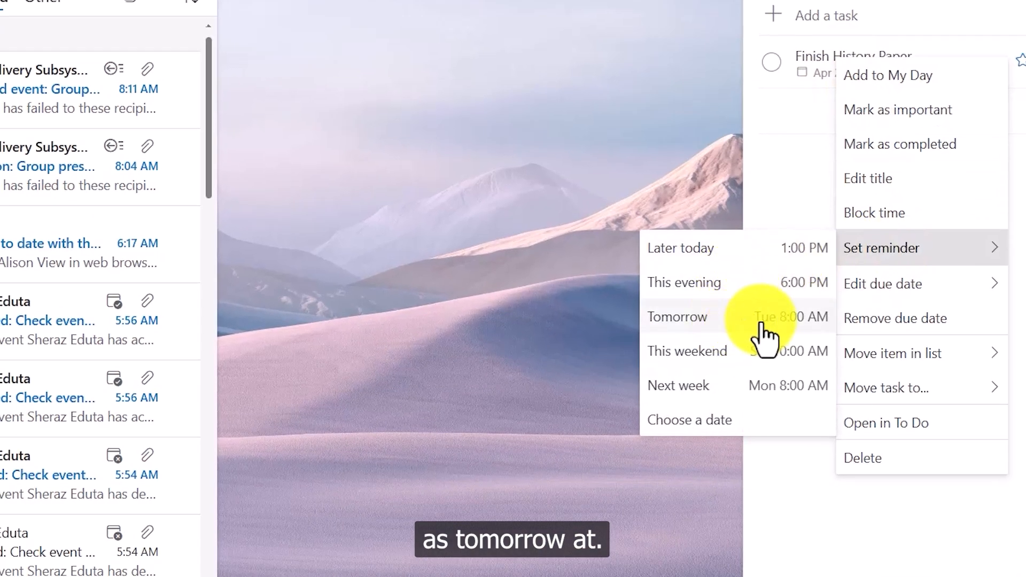
click(697, 425)
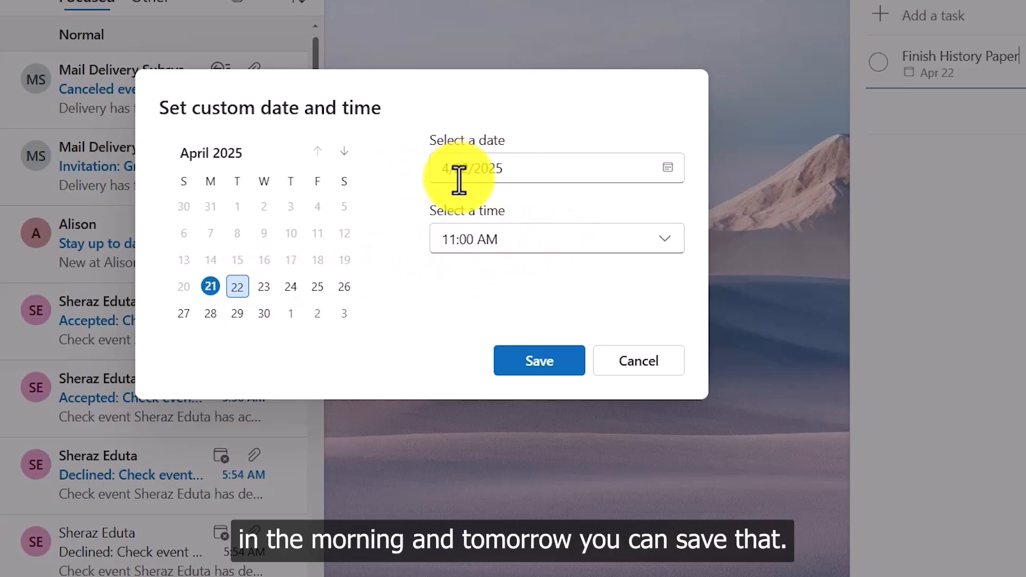
click(536, 365)
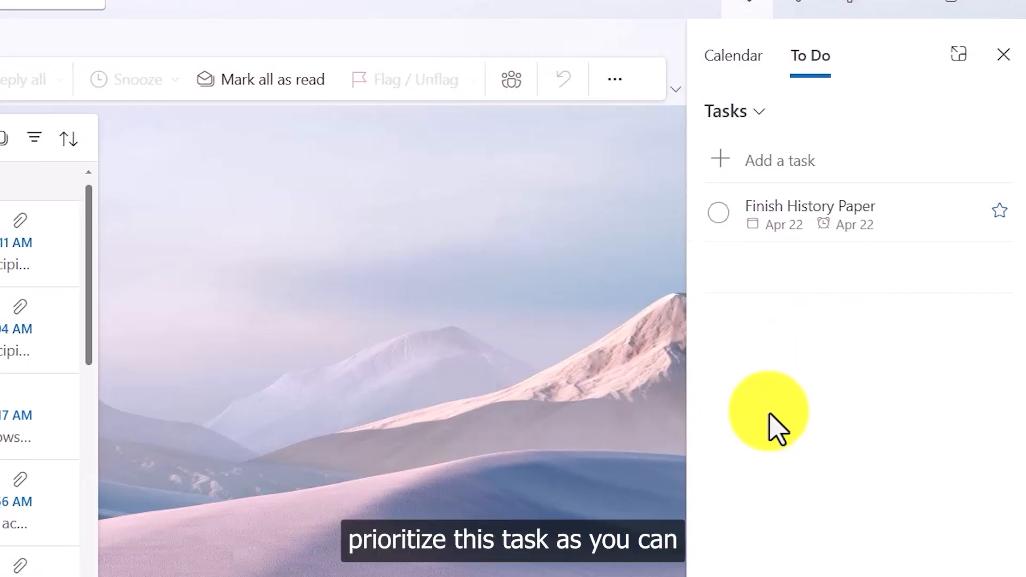
right_click(831, 227)
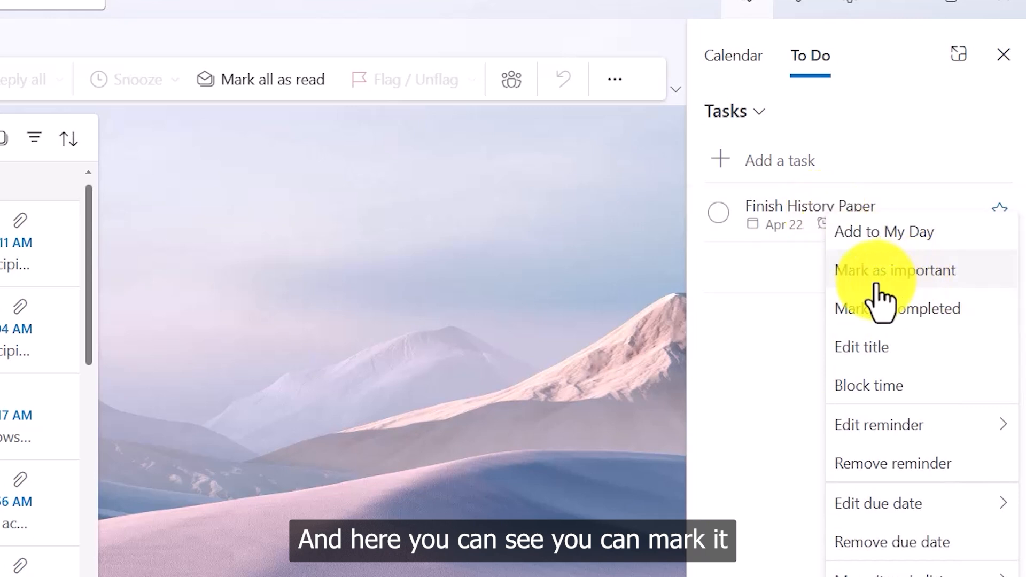
click(906, 275)
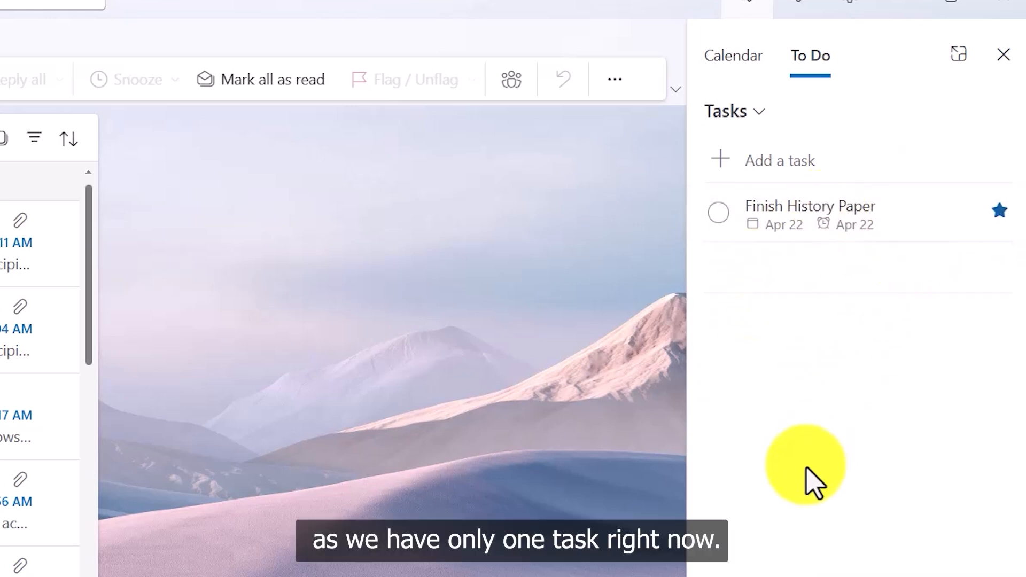
right_click(853, 220)
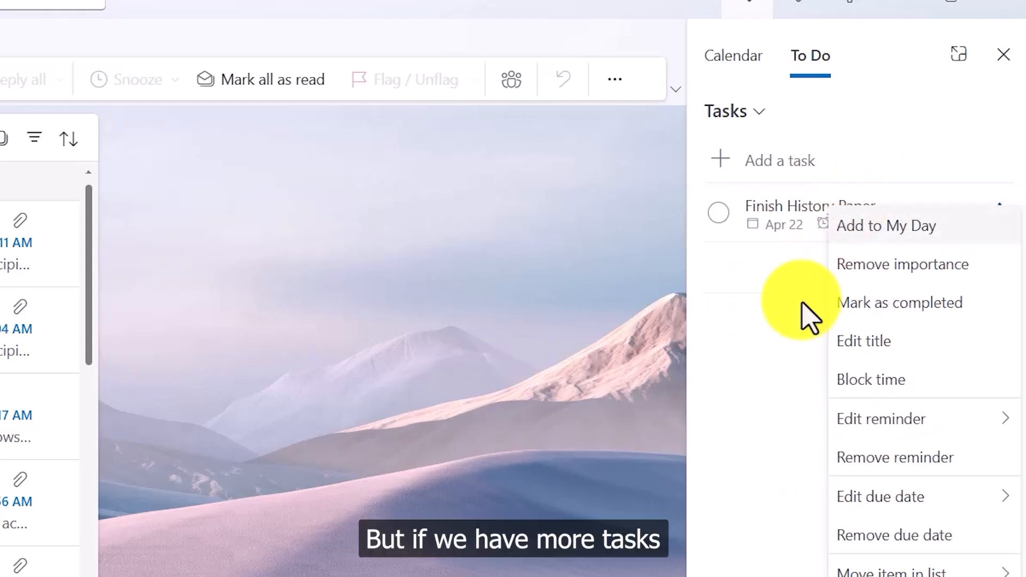
click(787, 206)
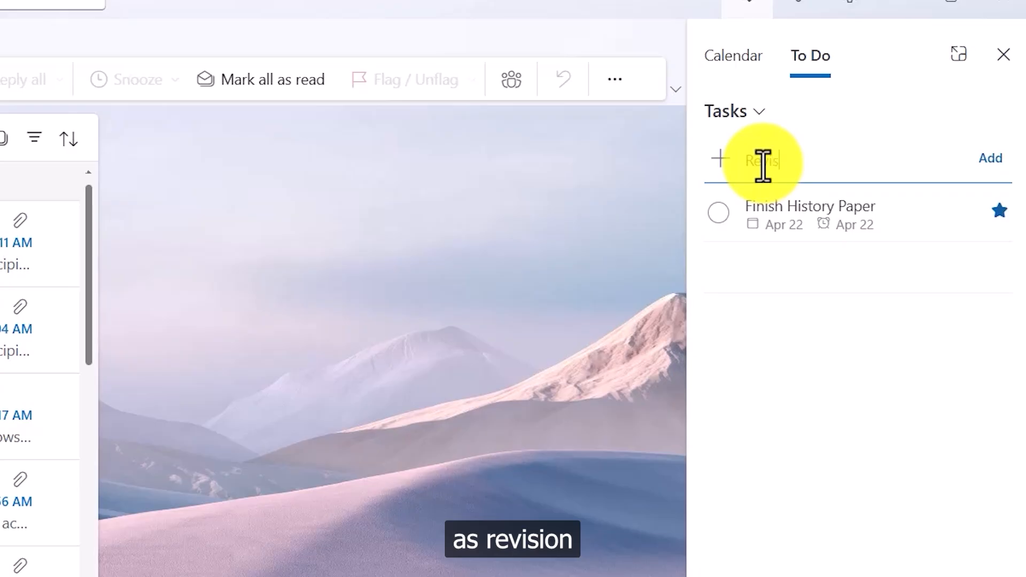
text(of the c)
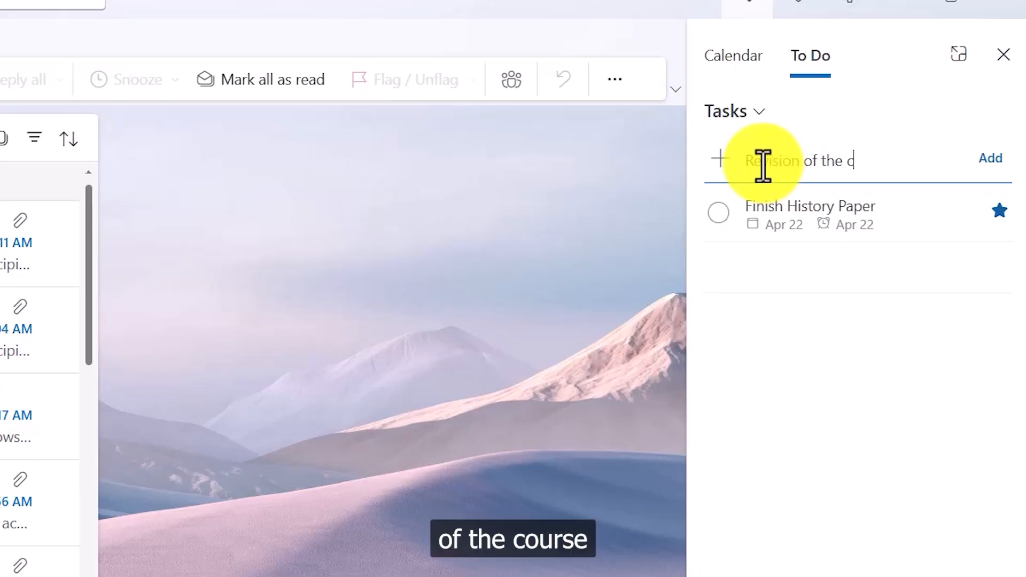
text(ourse)
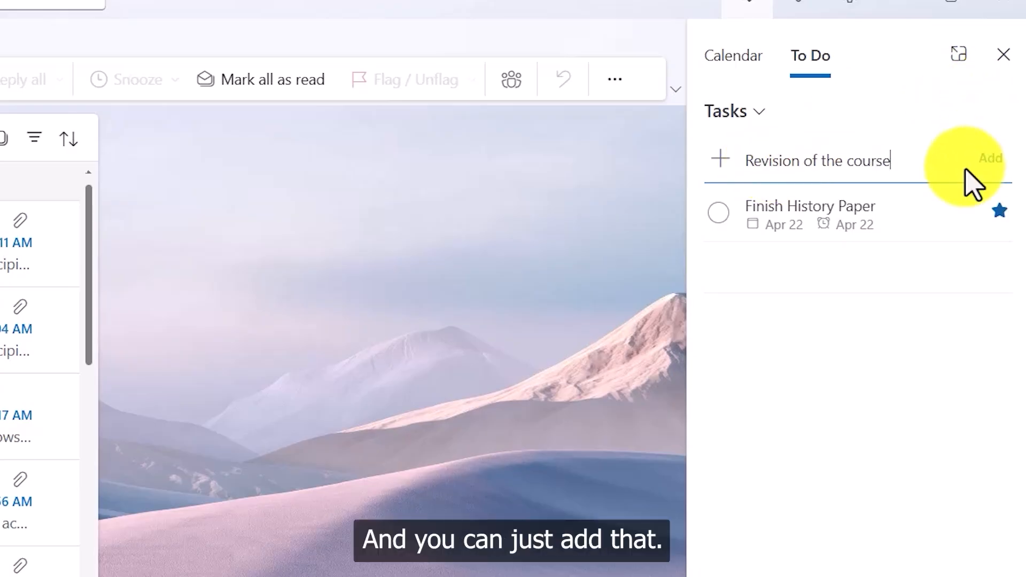
click(997, 166)
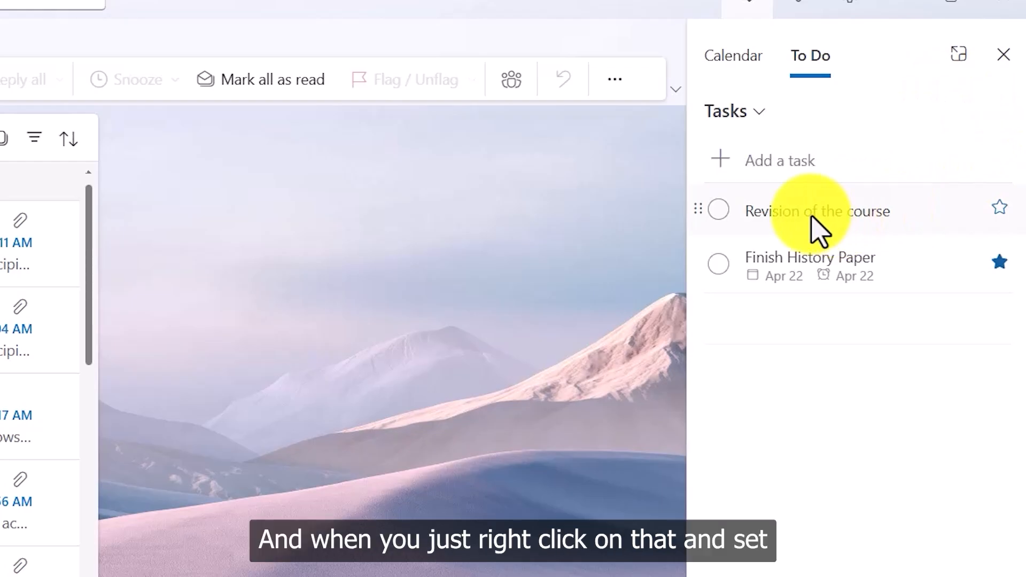
right_click(814, 213)
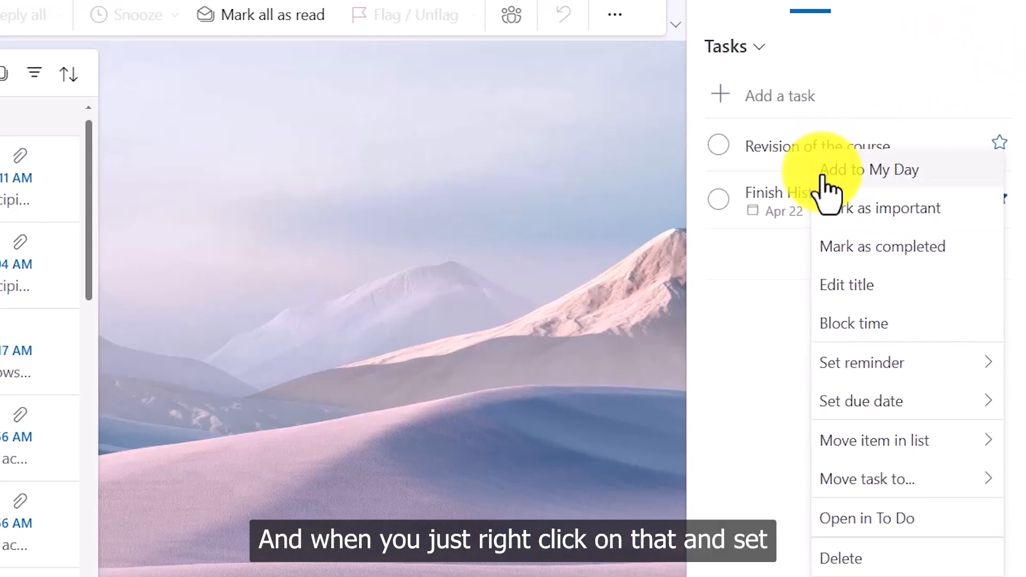
mouse_move(879, 369)
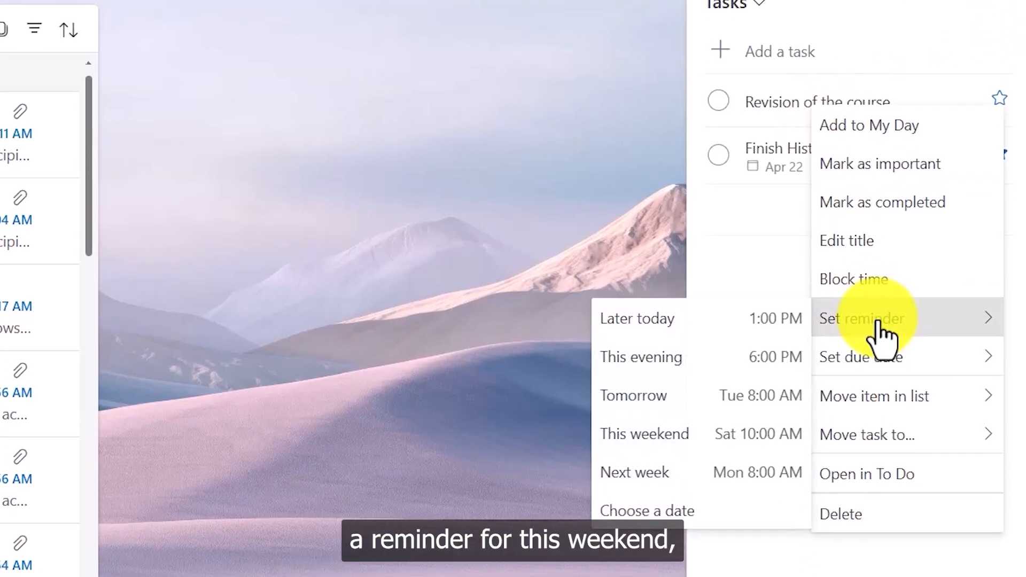
click(726, 441)
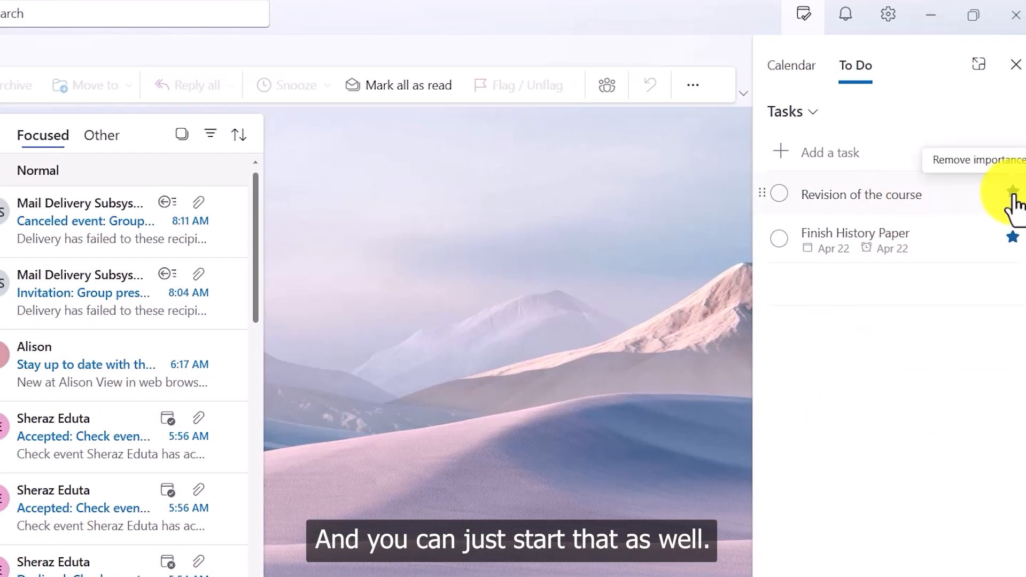
right_click(852, 198)
mouse_move(896, 377)
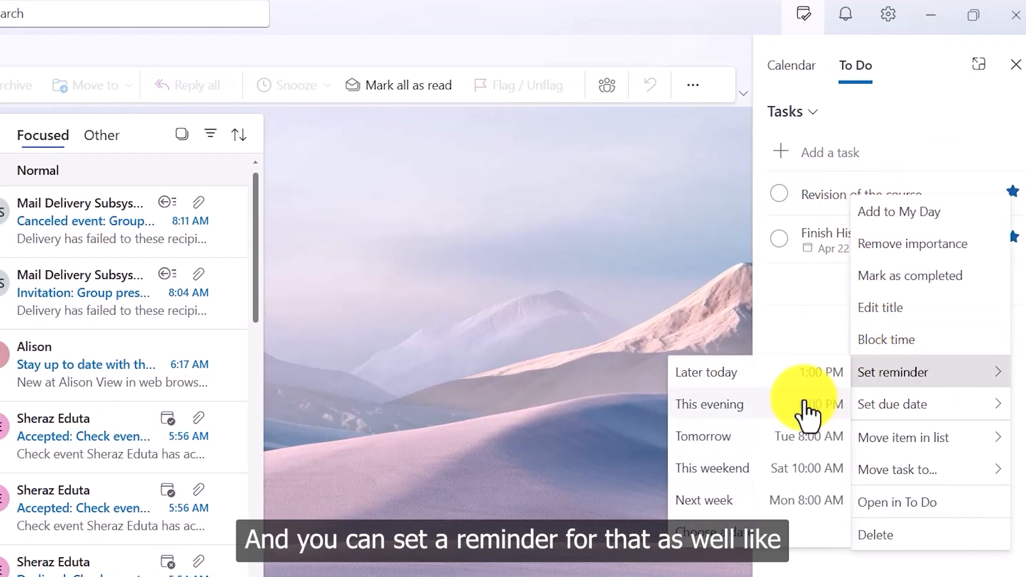
click(743, 534)
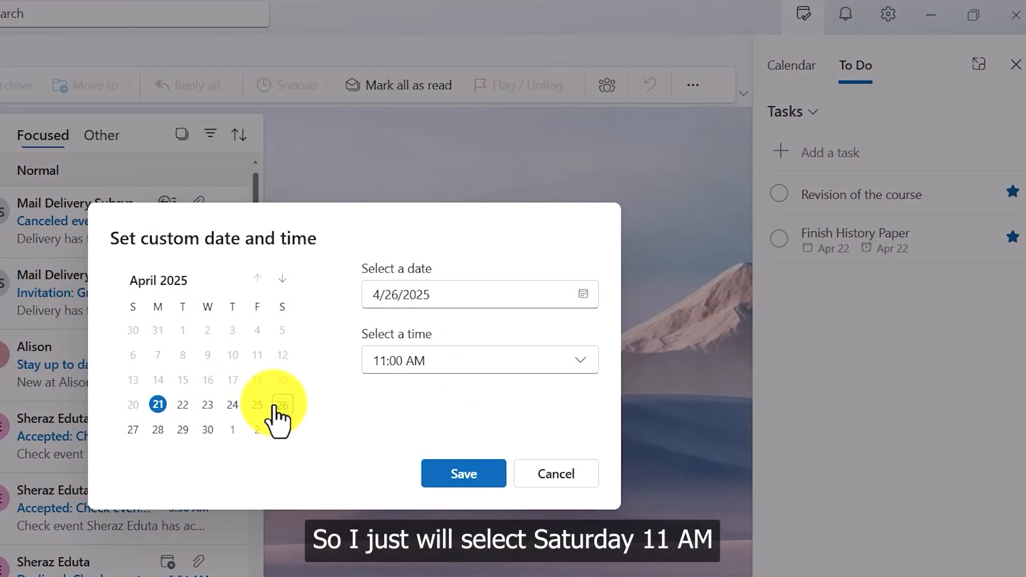
click(477, 473)
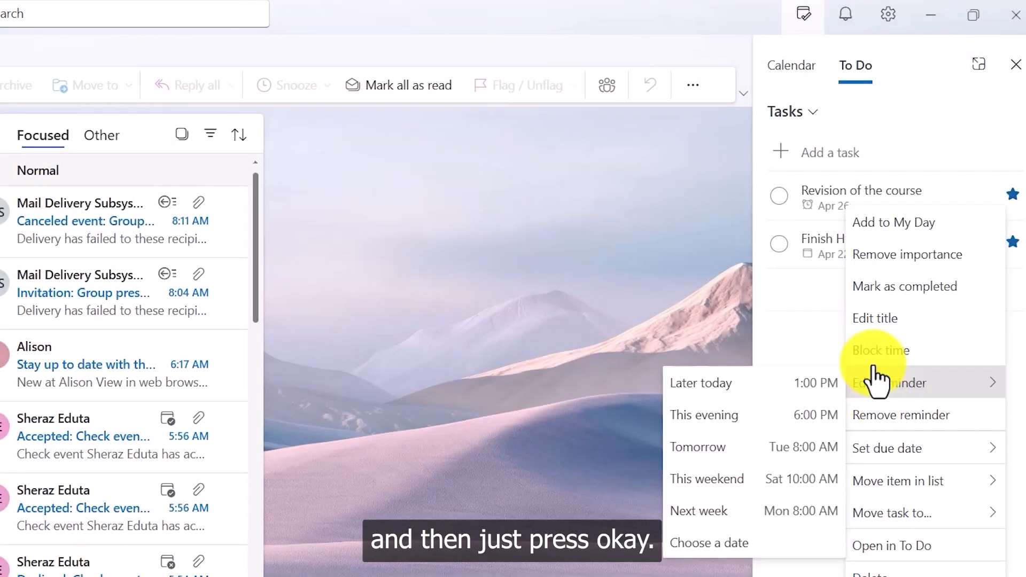
click(826, 323)
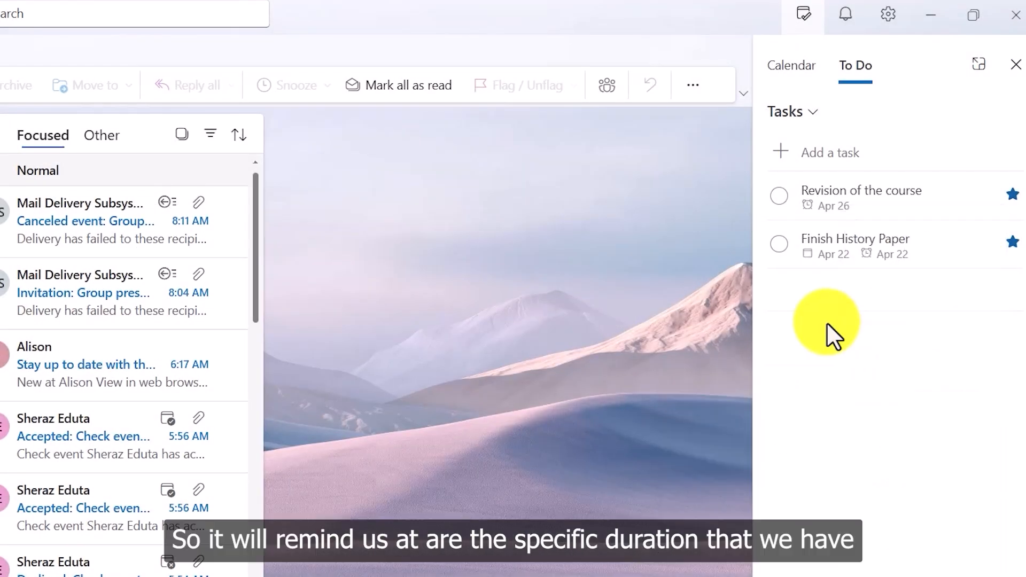
right_click(854, 199)
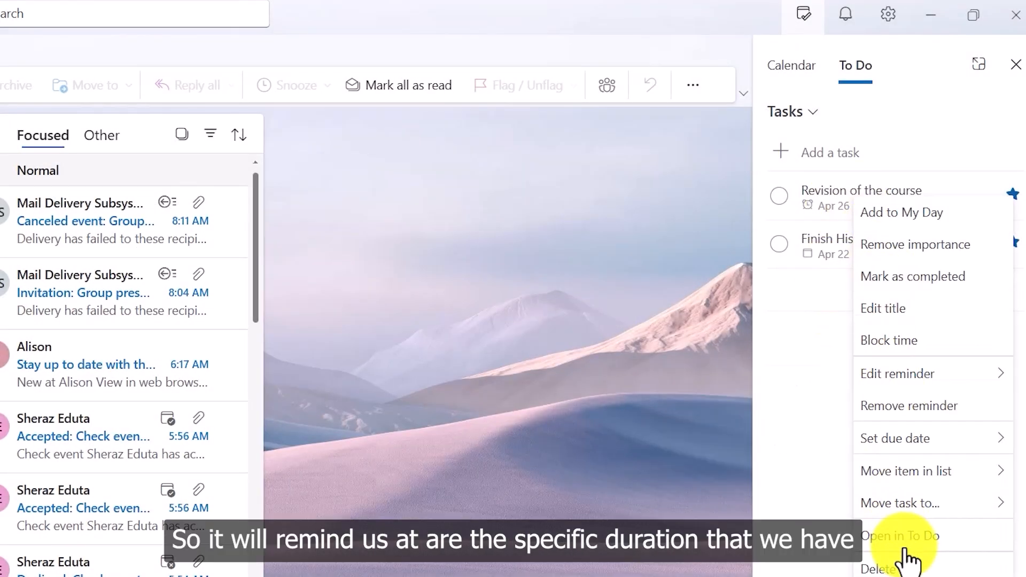
click(804, 451)
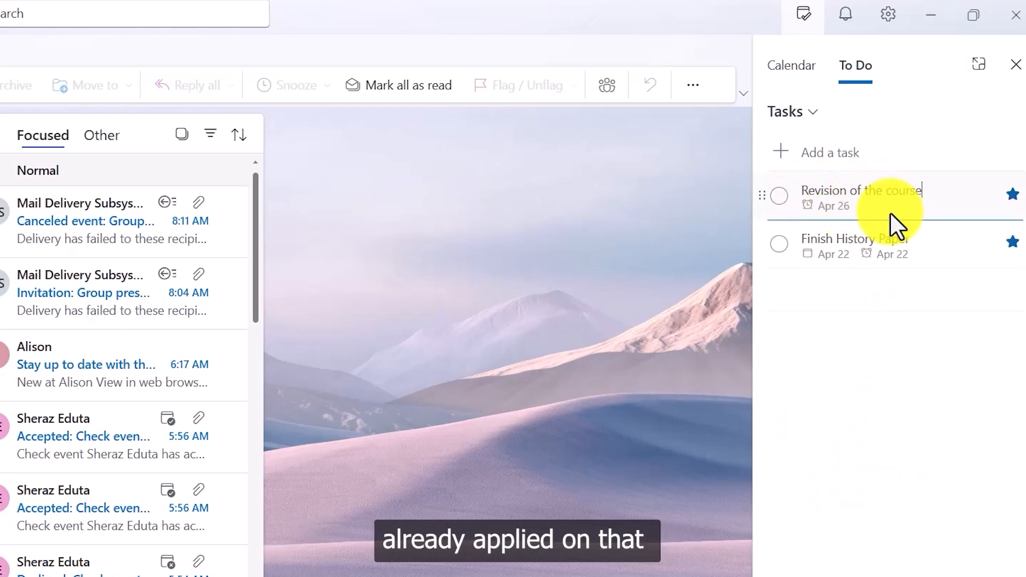
click(891, 356)
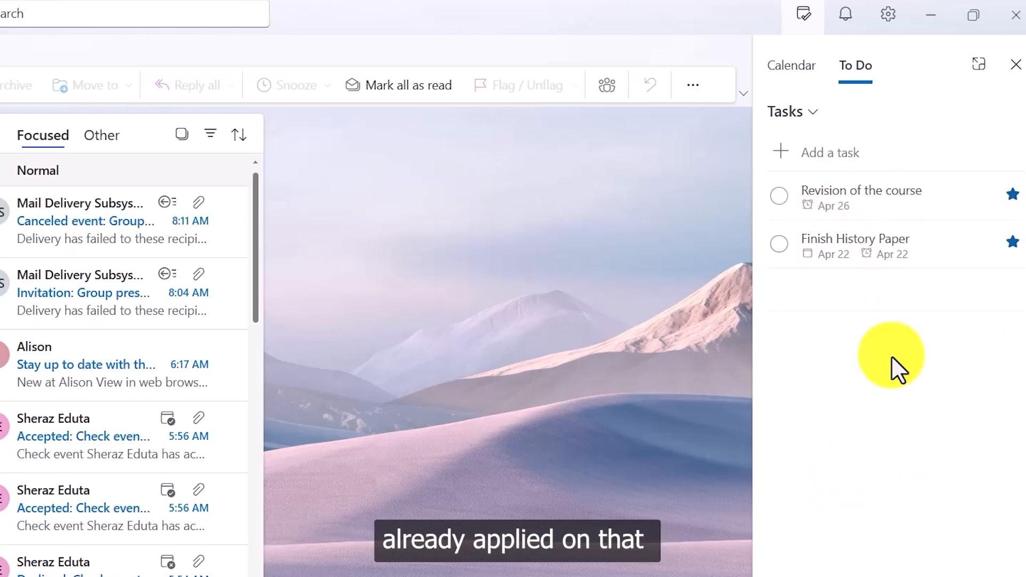
Move Finish History Paper to the top of the To Do list.
right_click(855, 245)
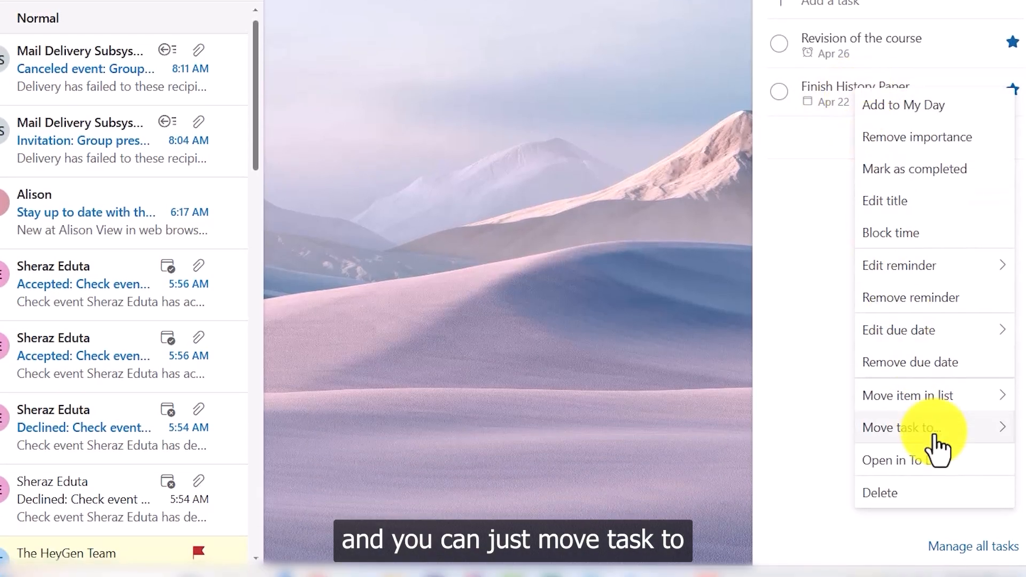
mouse_move(933, 434)
mouse_move(936, 401)
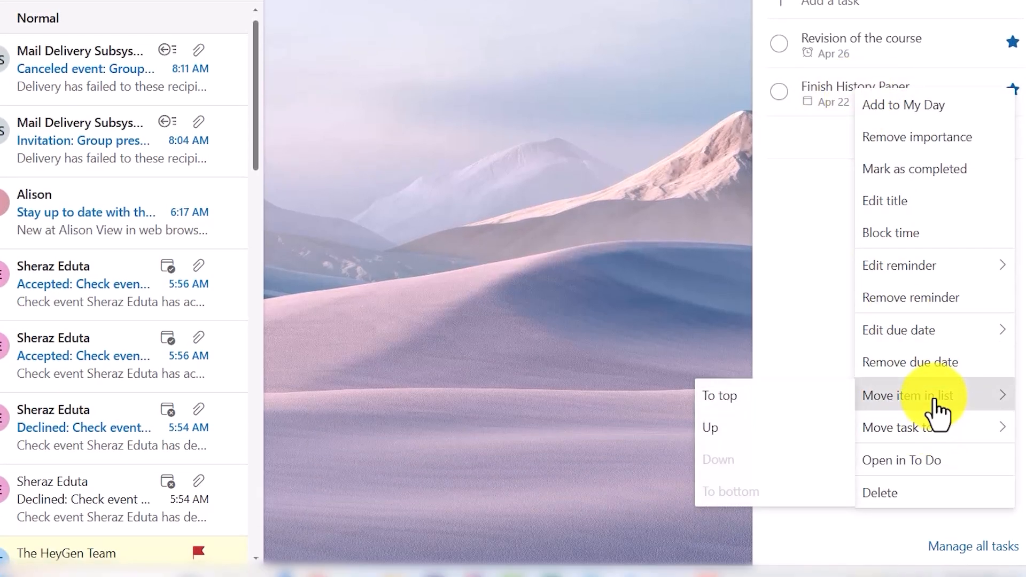
click(786, 400)
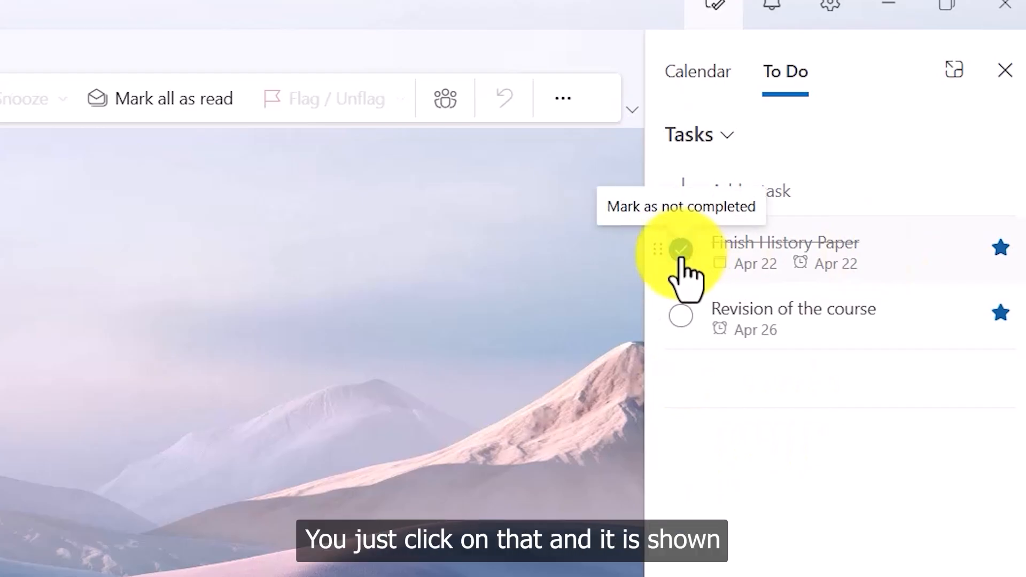
Mark Finish History Paper completed, then collapse and re-expand the recently completed section.
click(680, 254)
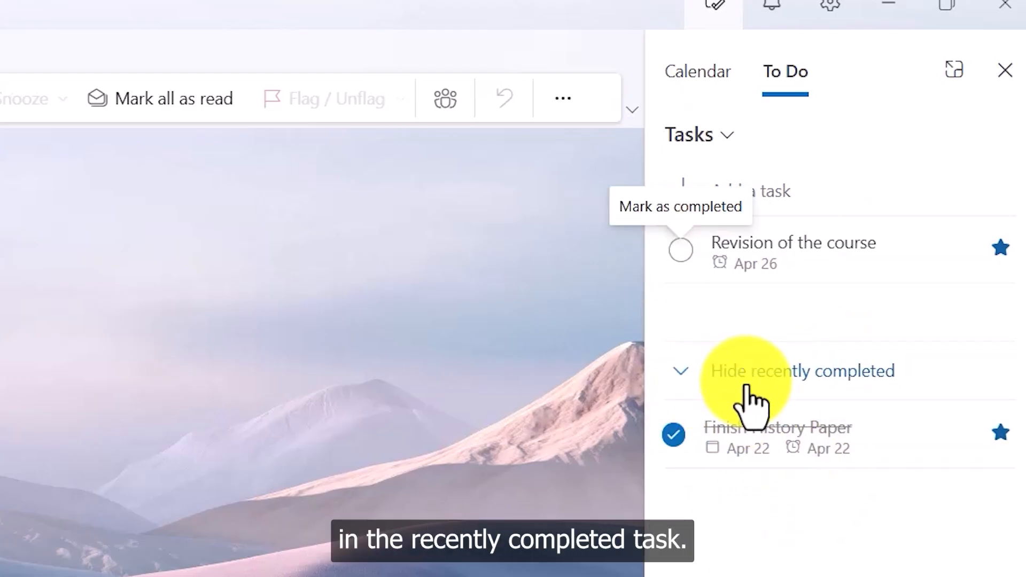
click(695, 380)
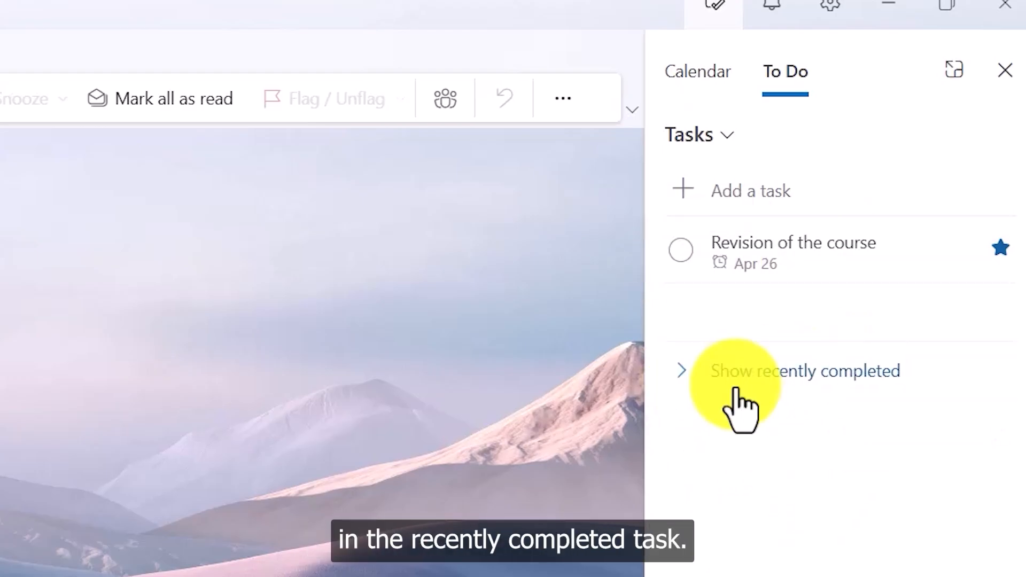
click(688, 377)
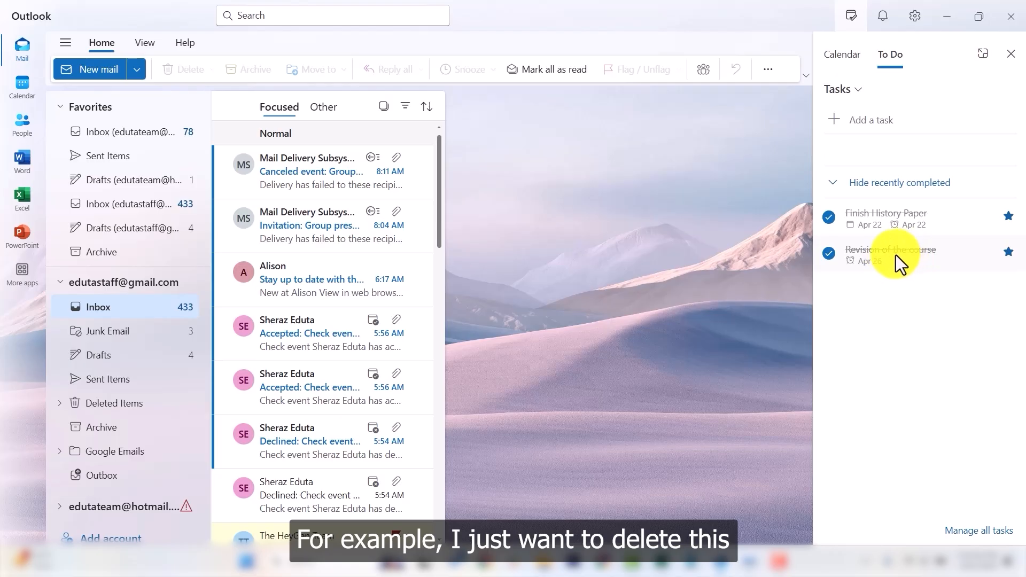
Delete the completed 'Revision of the course' task.
right_click(903, 254)
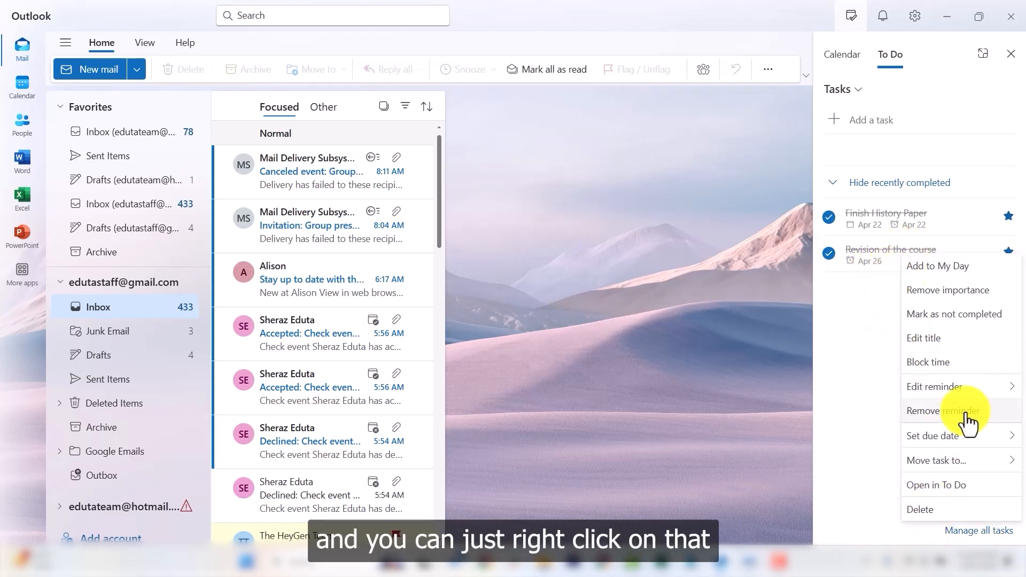
click(930, 514)
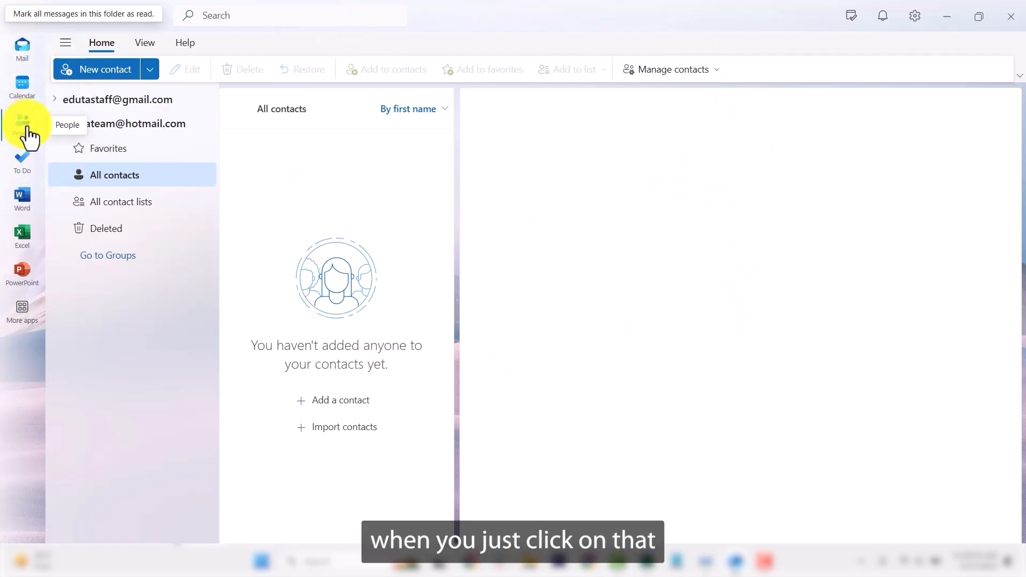
Browse the first account's contacts The HeyGen Team and Pexels, then return to the inbox.
click(56, 101)
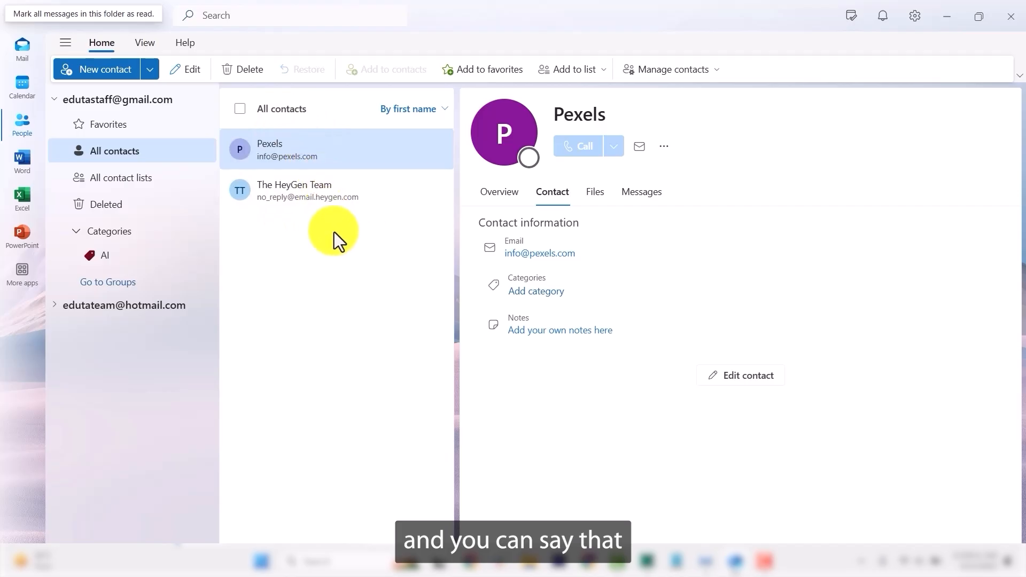
click(322, 214)
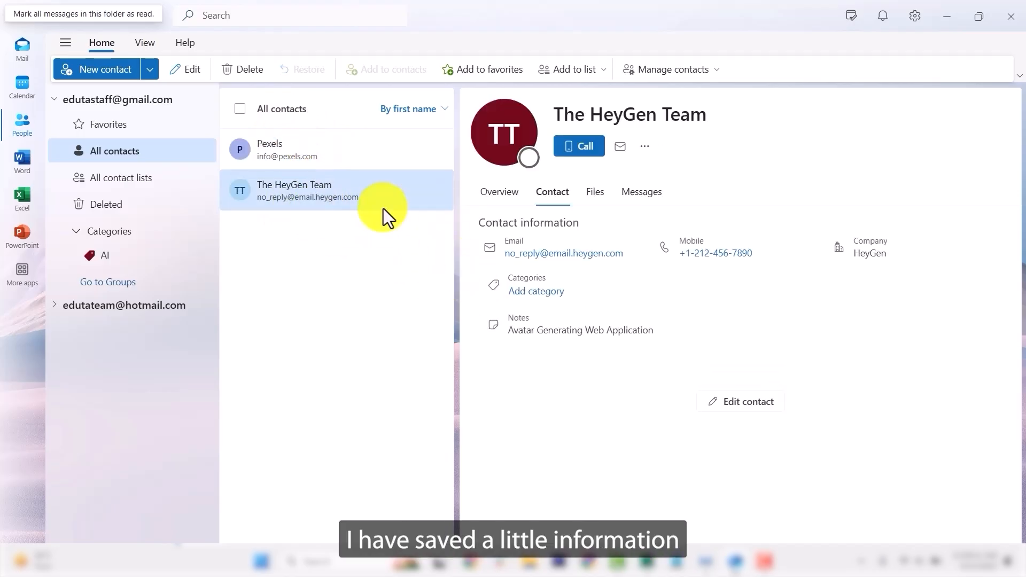
click(305, 159)
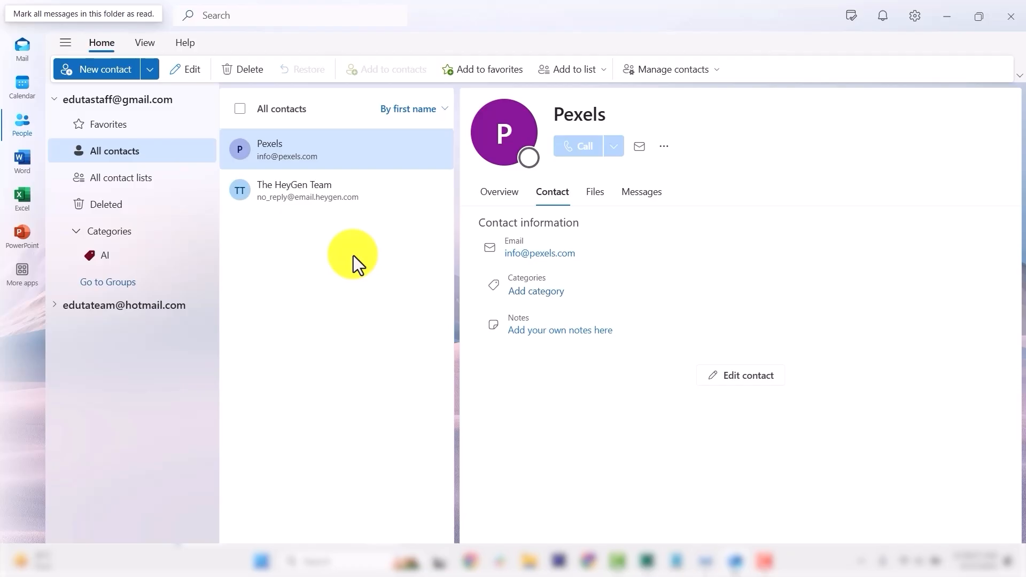
click(24, 54)
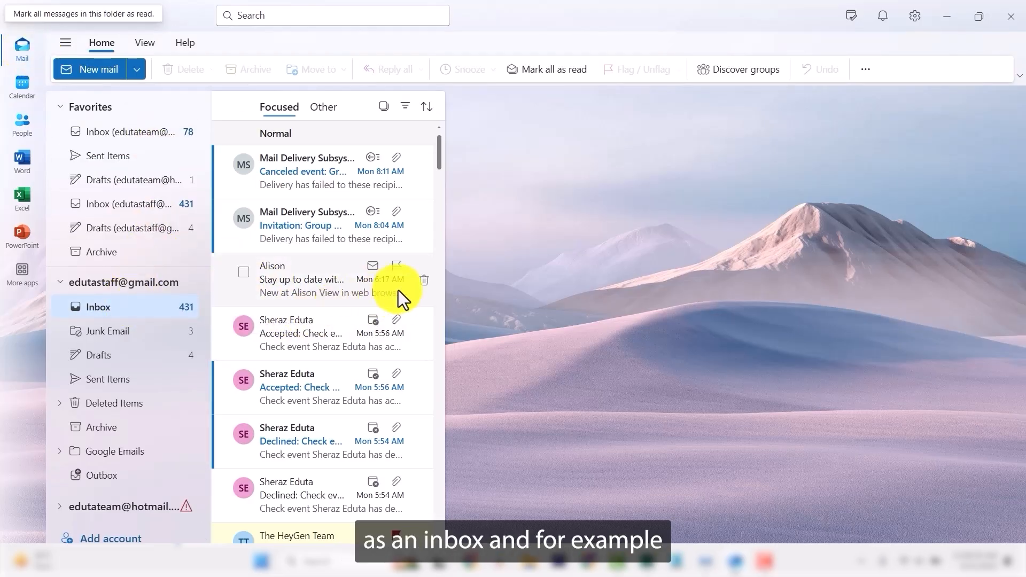
Open Alison's 'Stay up to date' email and show more actions on the sender's contact card.
click(303, 274)
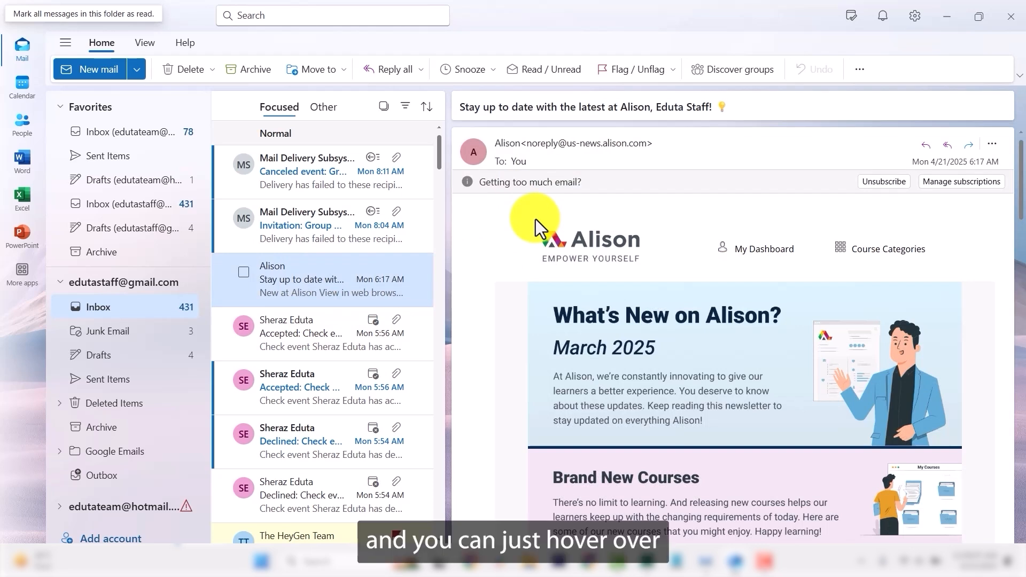
mouse_move(553, 152)
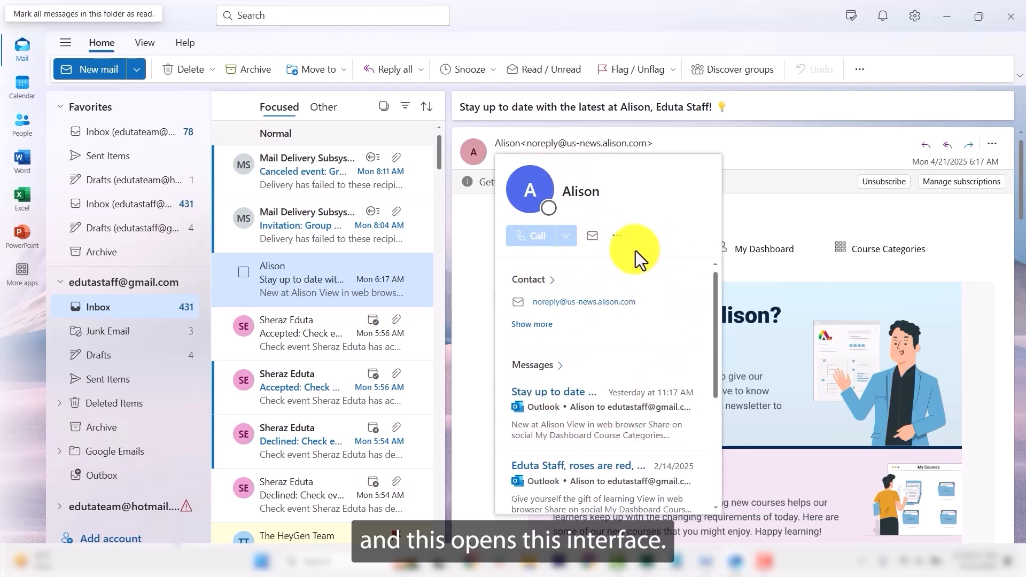
click(616, 238)
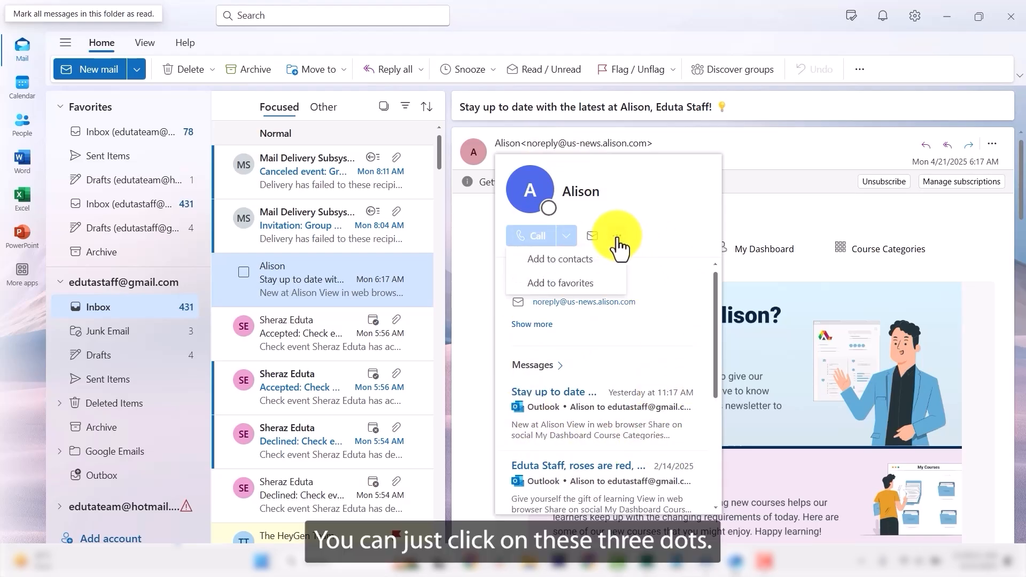
Create a new contact from Alison with last name Company and the saved mobile number.
click(570, 269)
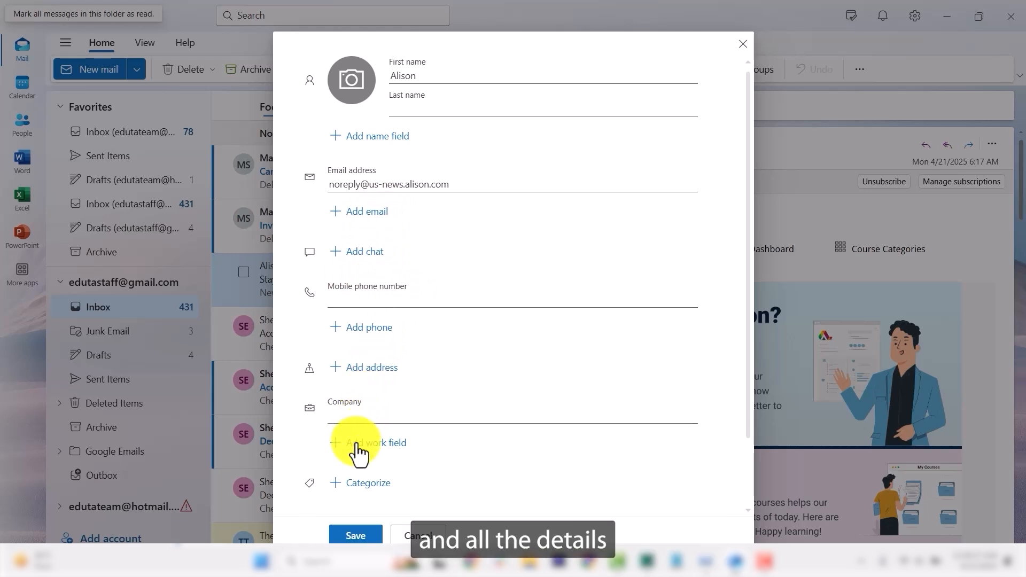
scroll(443, 369, down, 1)
scroll(442, 364, up, 1)
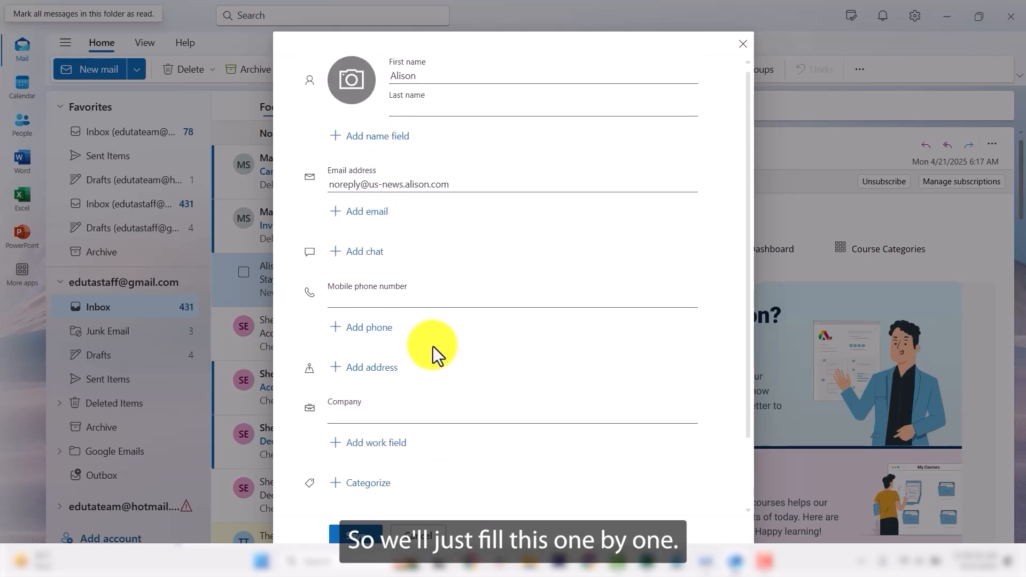
click(430, 109)
text(Te)
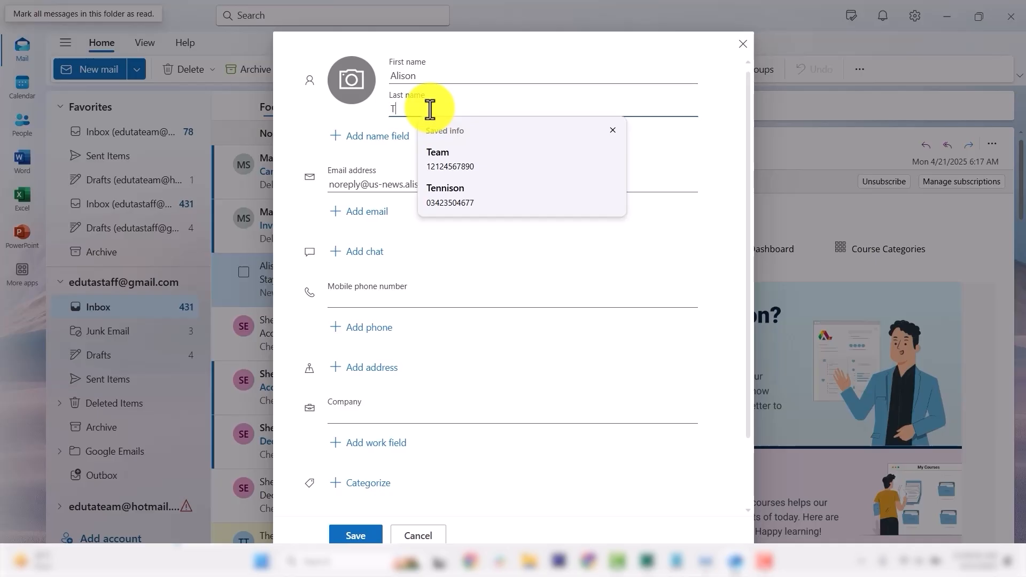
key(BackSpace)
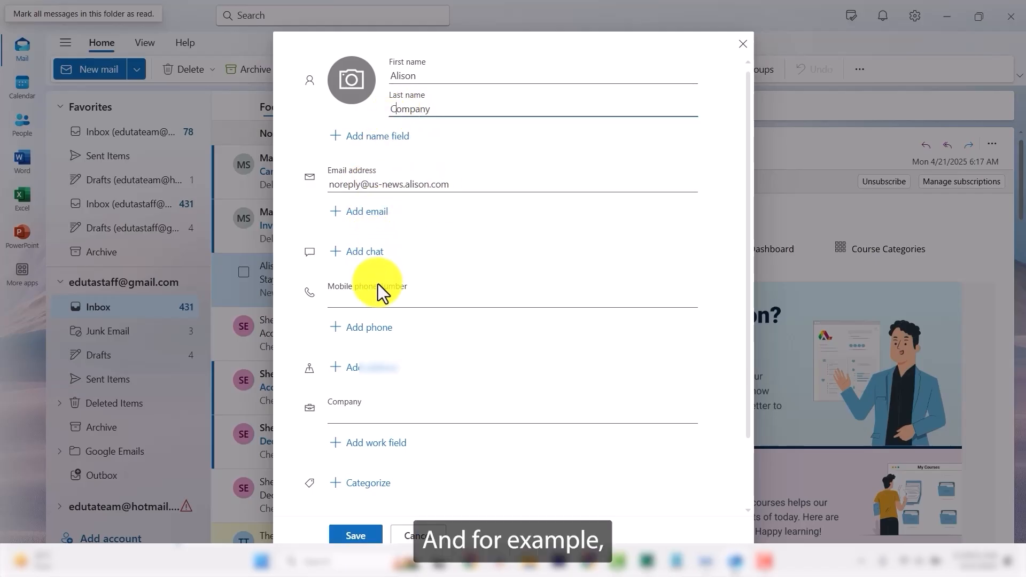
click(378, 297)
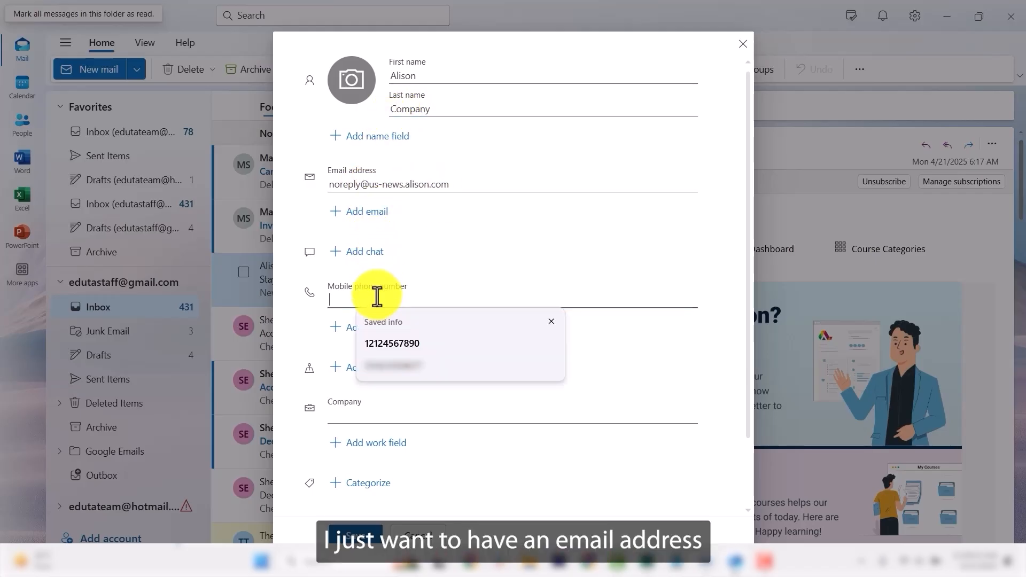
click(389, 335)
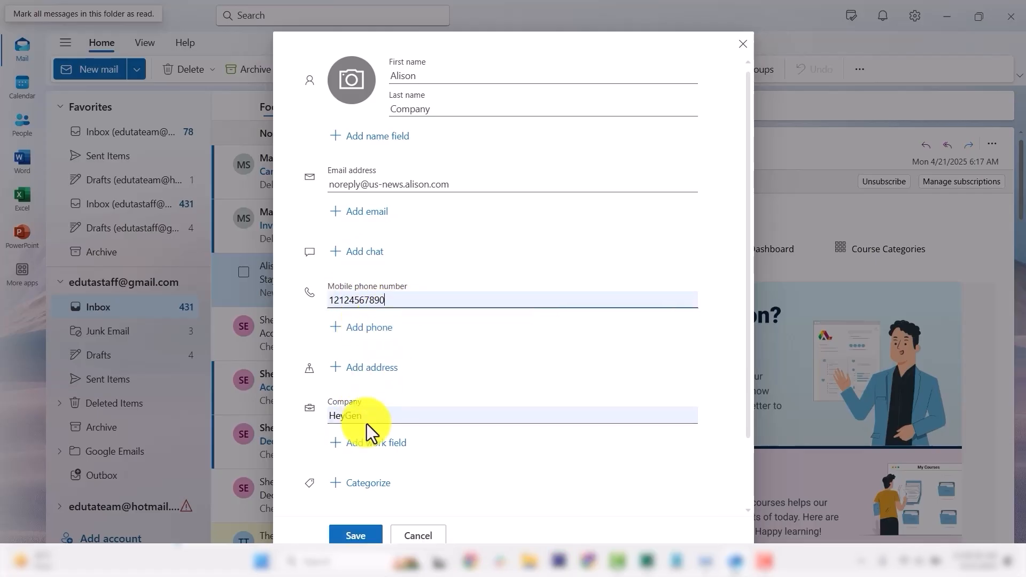
Change the contact's company to Alison and add an Office Location work field.
drag(373, 417, 302, 414)
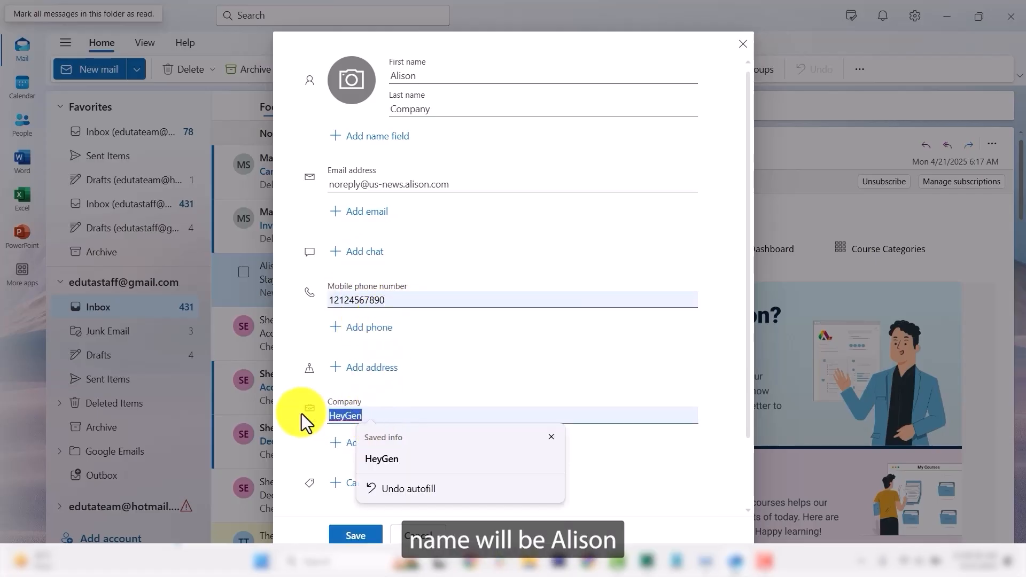
text(Alison)
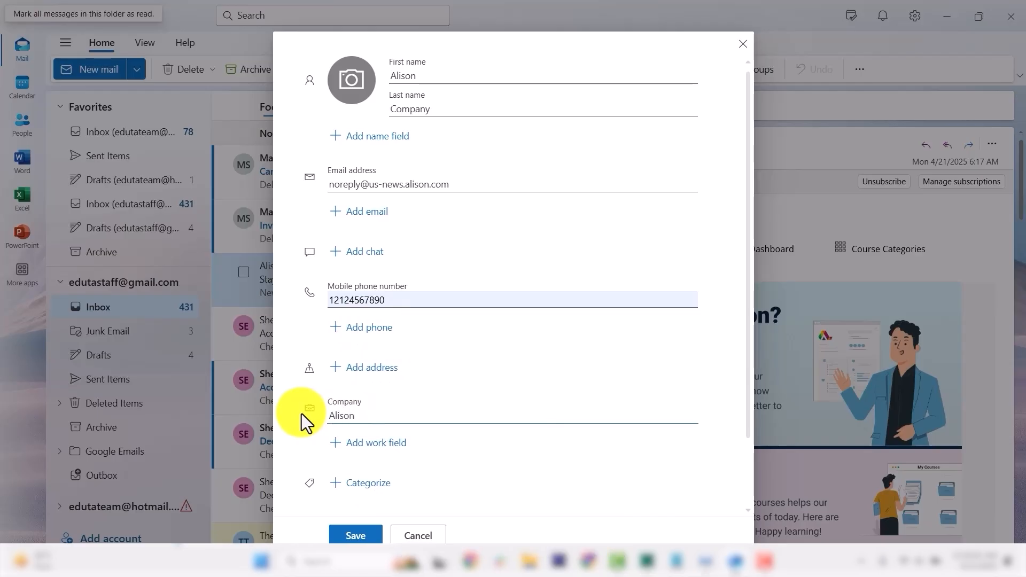
click(391, 453)
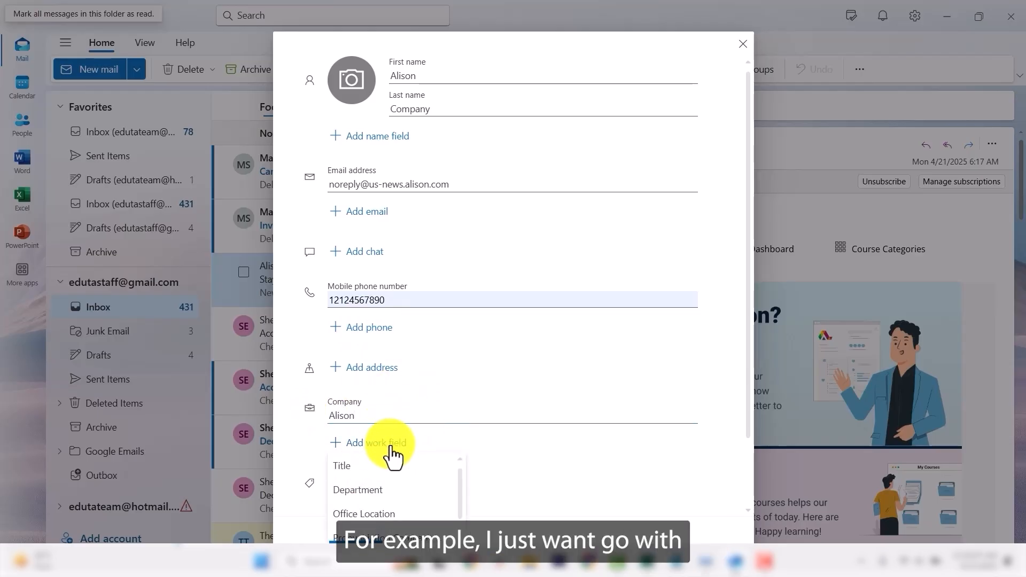
click(382, 514)
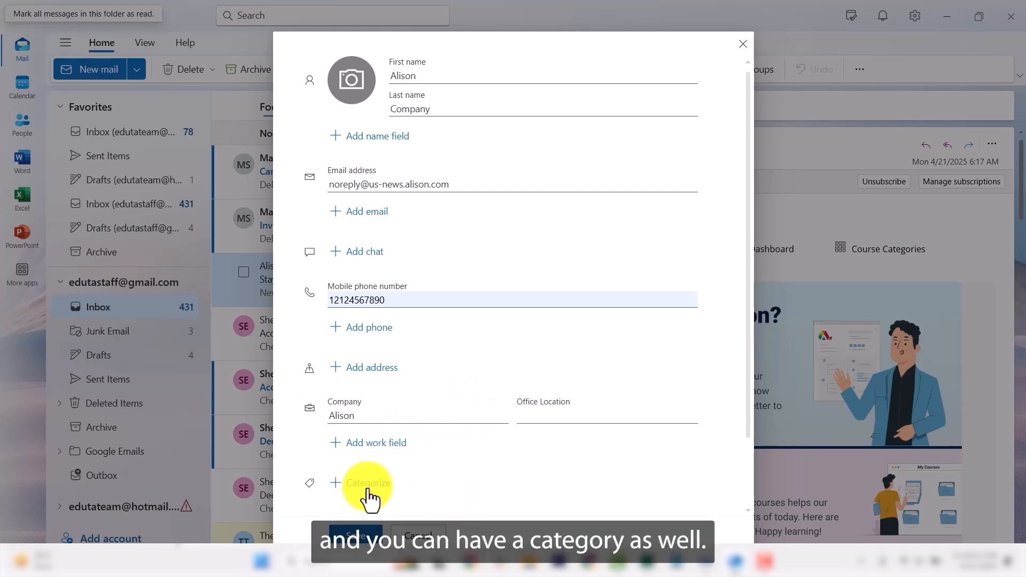
scroll(363, 459, down, 3)
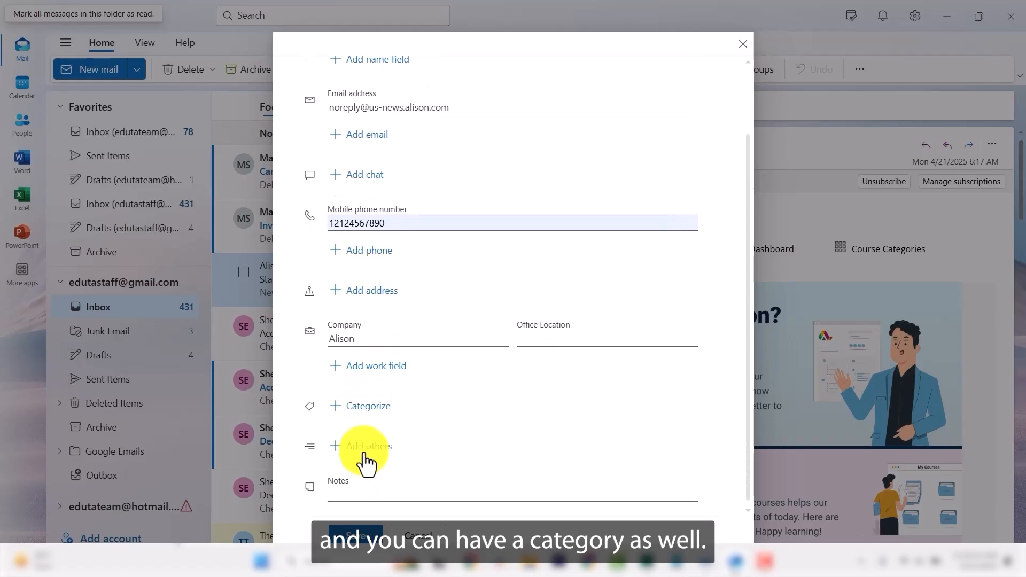
Create a light-blue 'Alison' category and apply it to the new contact.
click(364, 407)
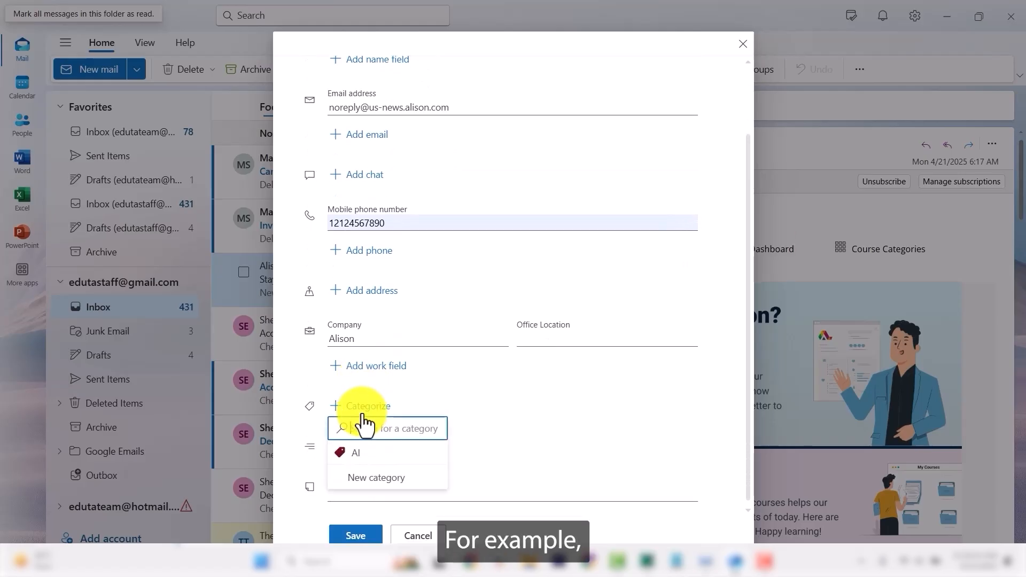
click(374, 477)
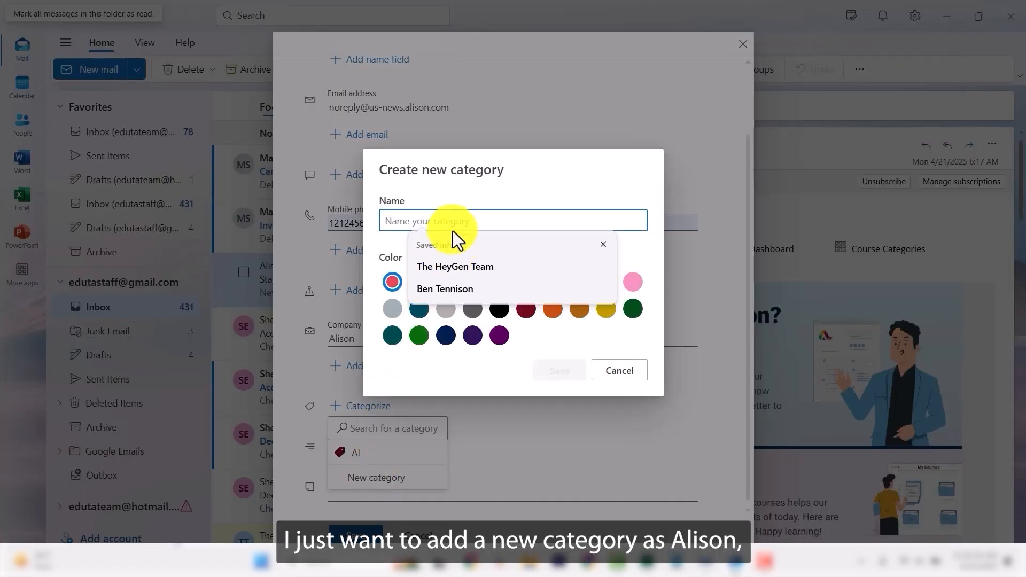
click(441, 221)
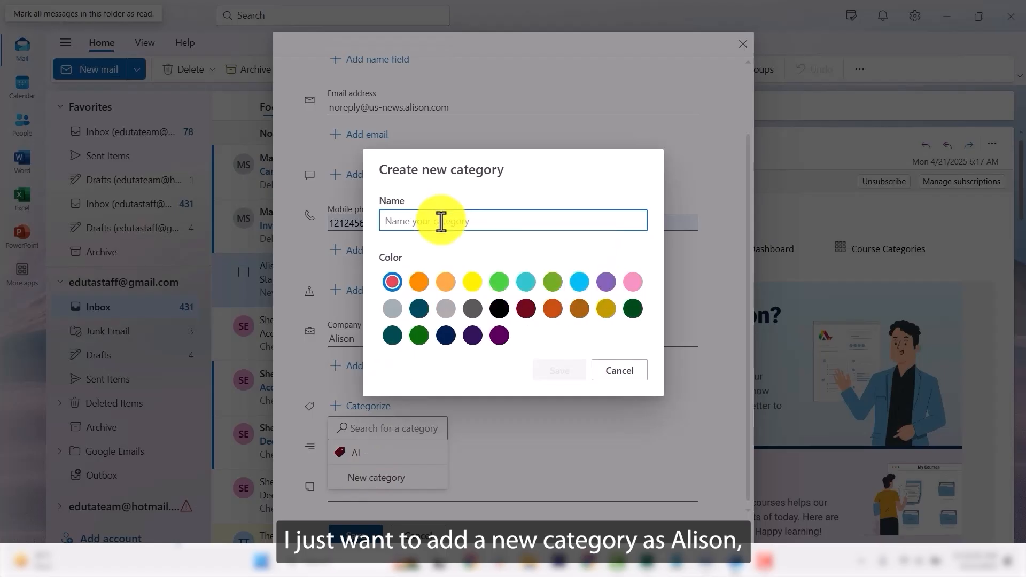
text(Alisi)
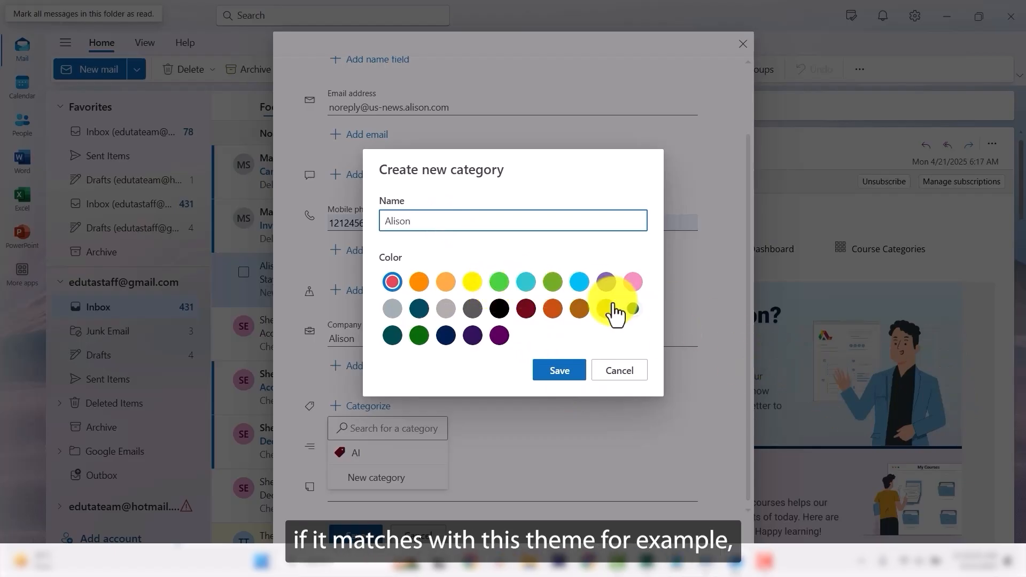
click(579, 283)
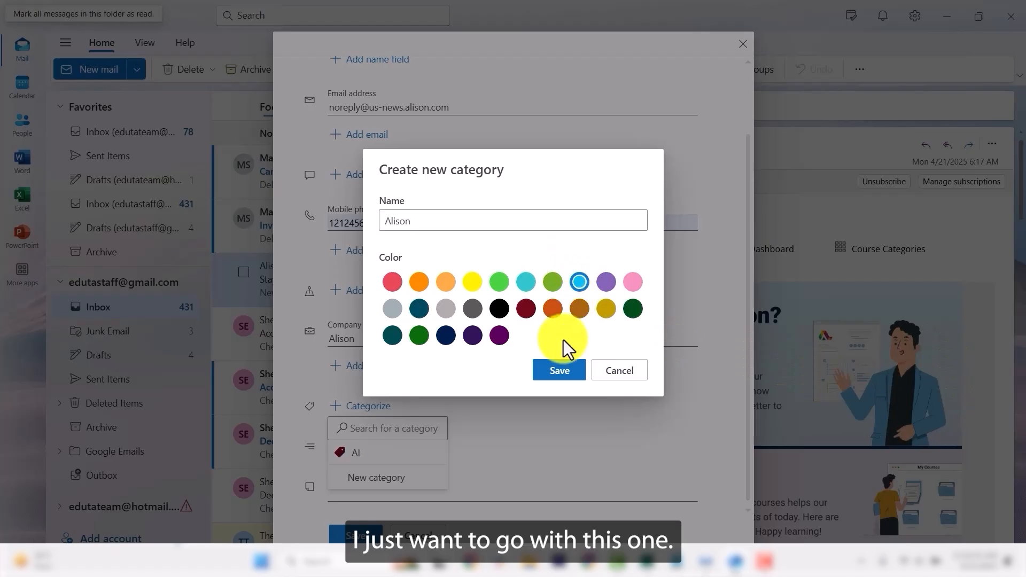
click(561, 373)
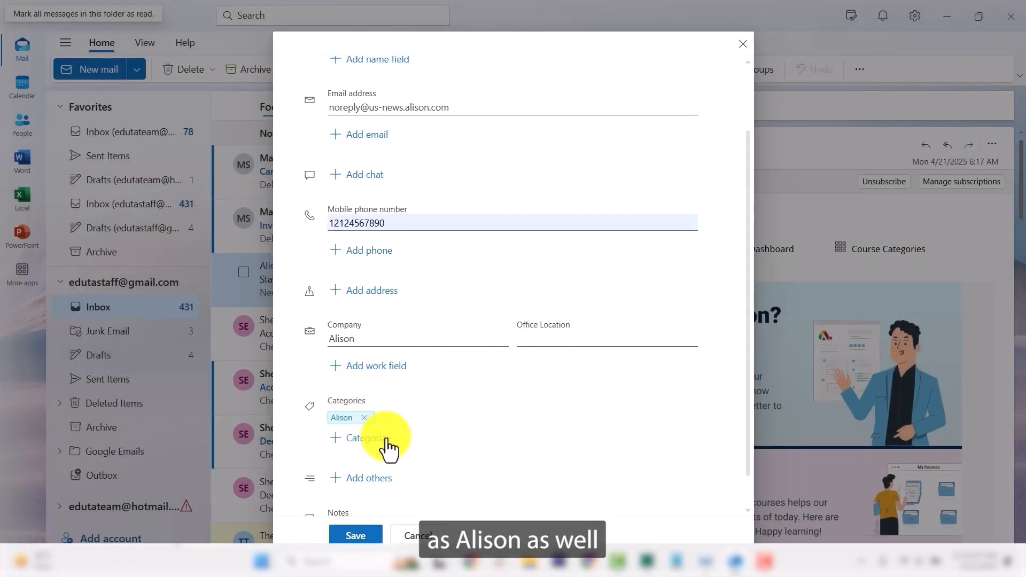
Enter 'This is a contact of Alison Company' in the contact's Notes field.
scroll(388, 449, down, 1)
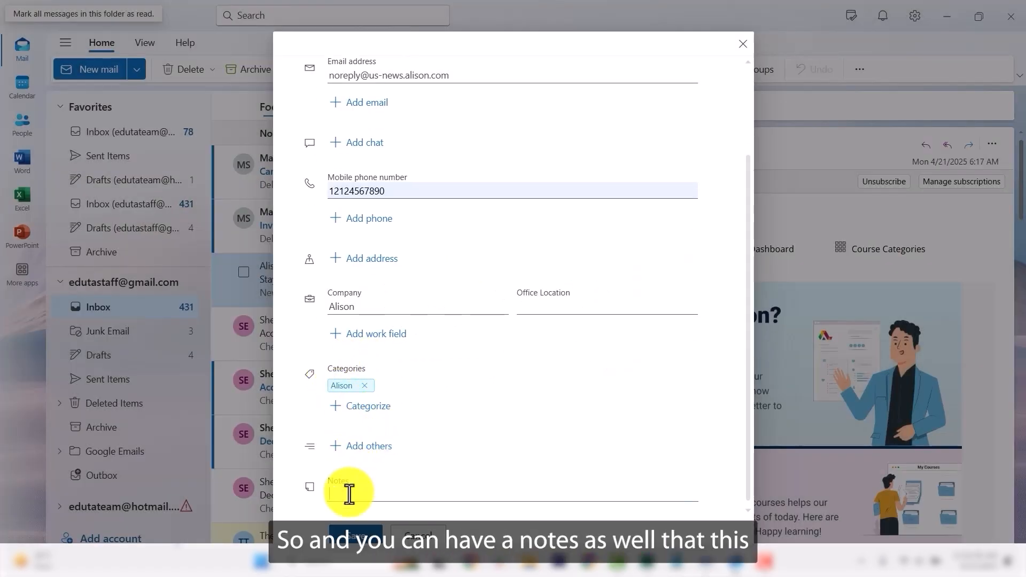
text(This is )
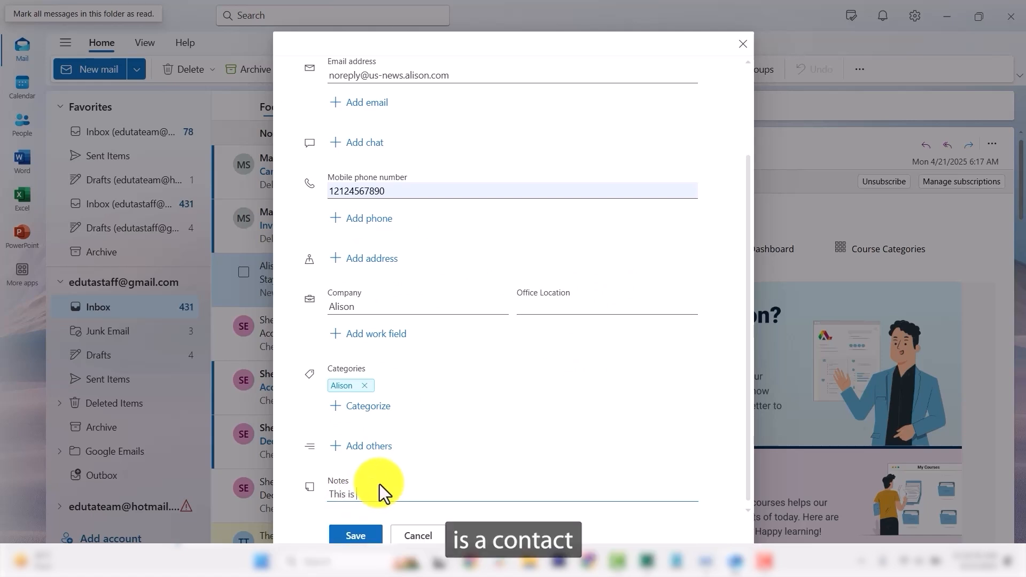
text(a contact)
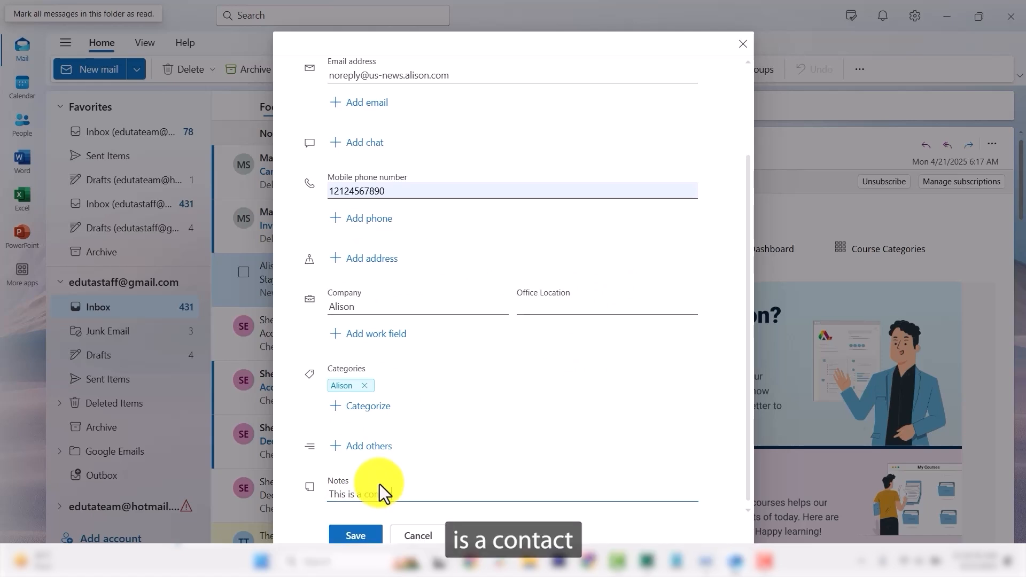
text( of Alis)
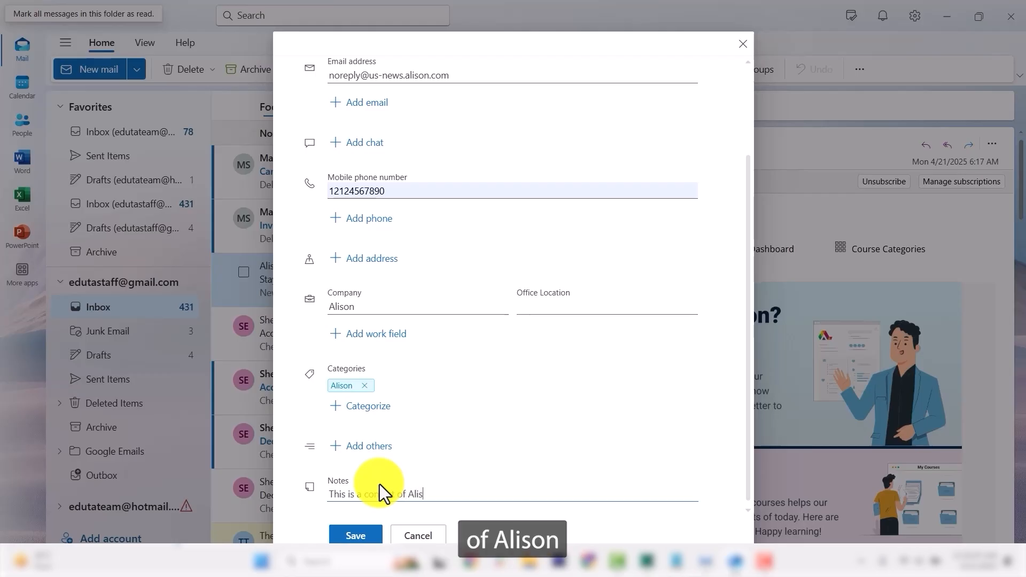
text(on Company)
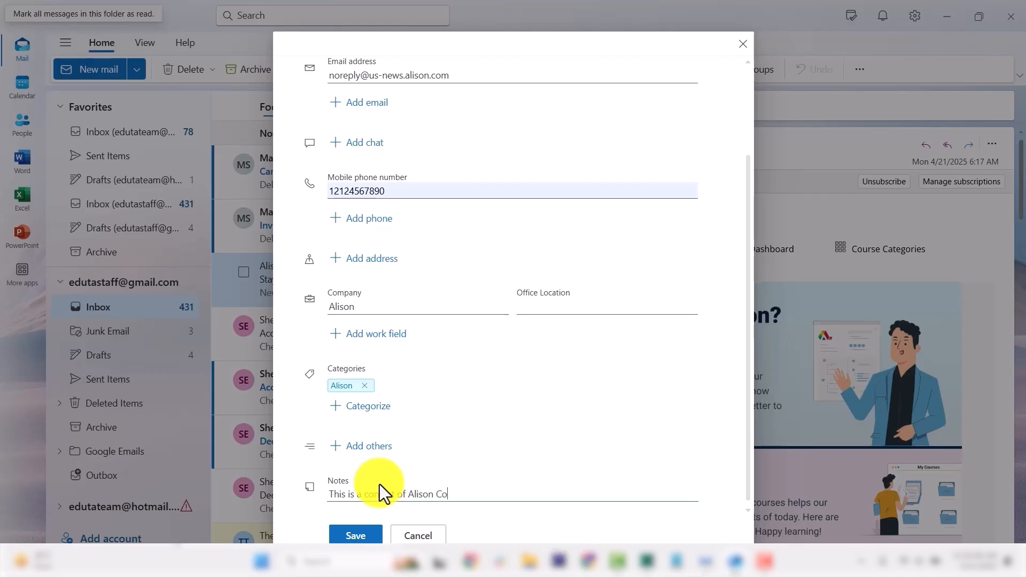
scroll(355, 95, up, 2)
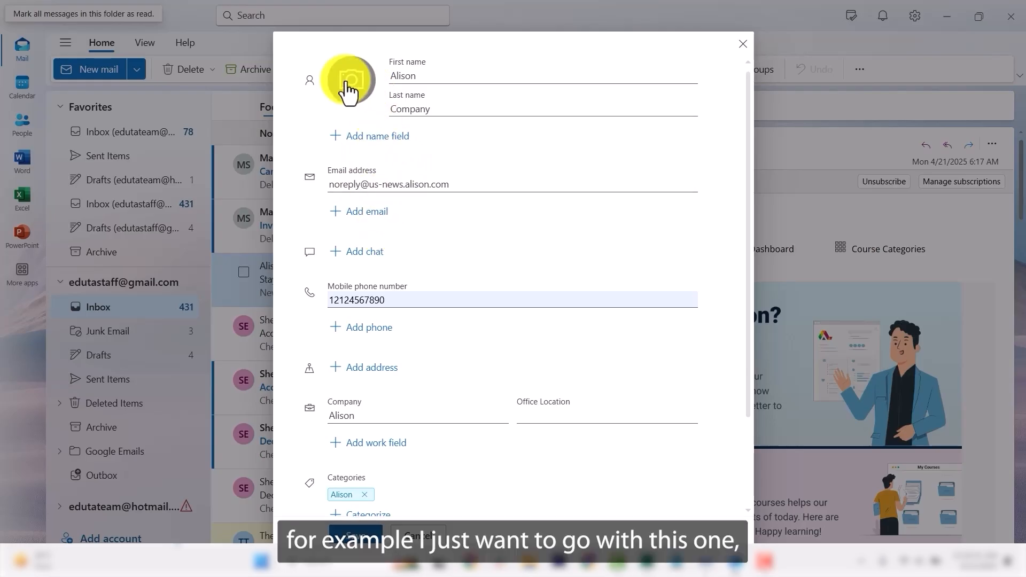
Upload the businessman-in-suit image from the Desktop and apply it as the contact's photo.
click(346, 87)
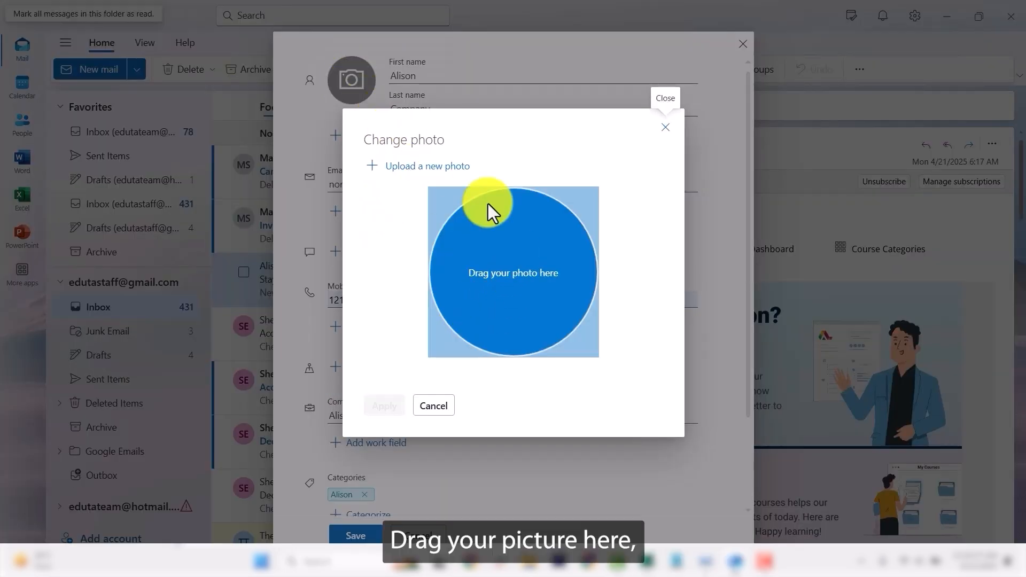
click(449, 167)
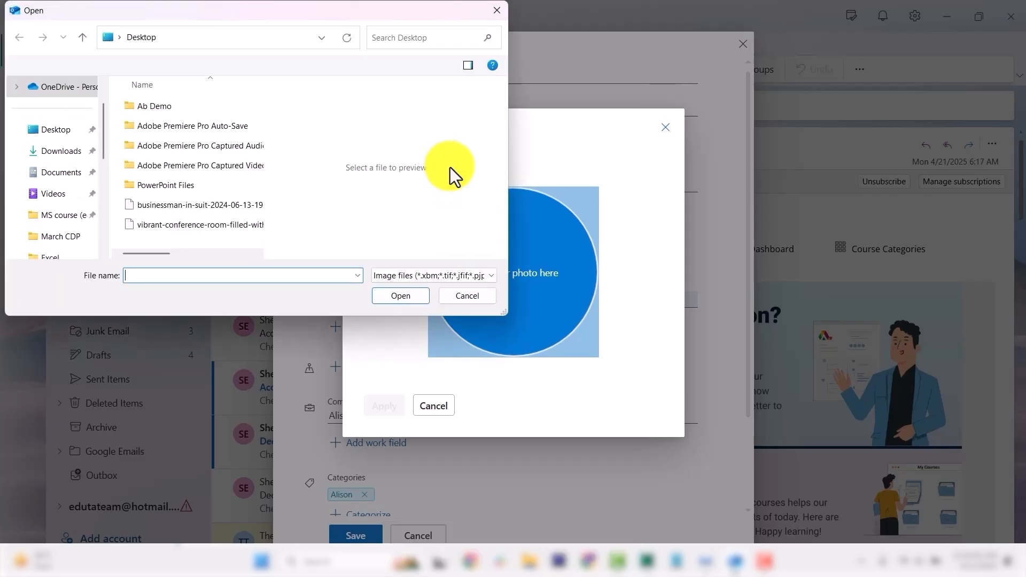
click(185, 210)
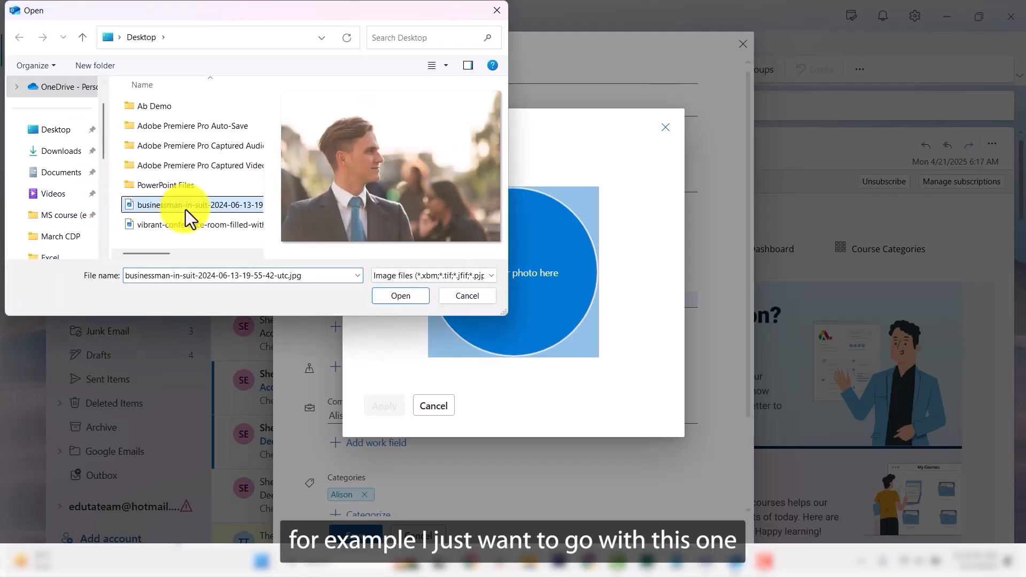
click(408, 297)
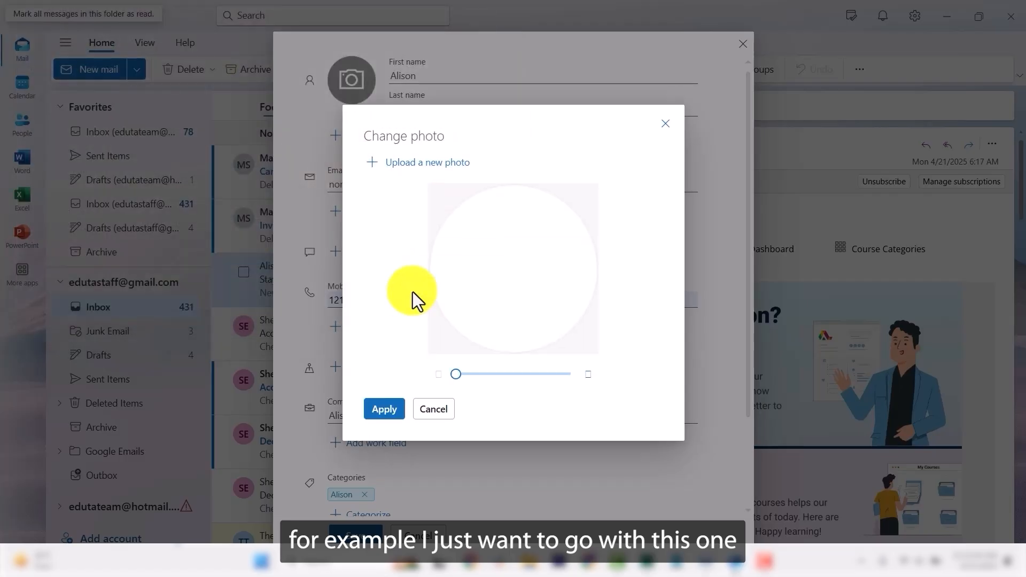
click(386, 413)
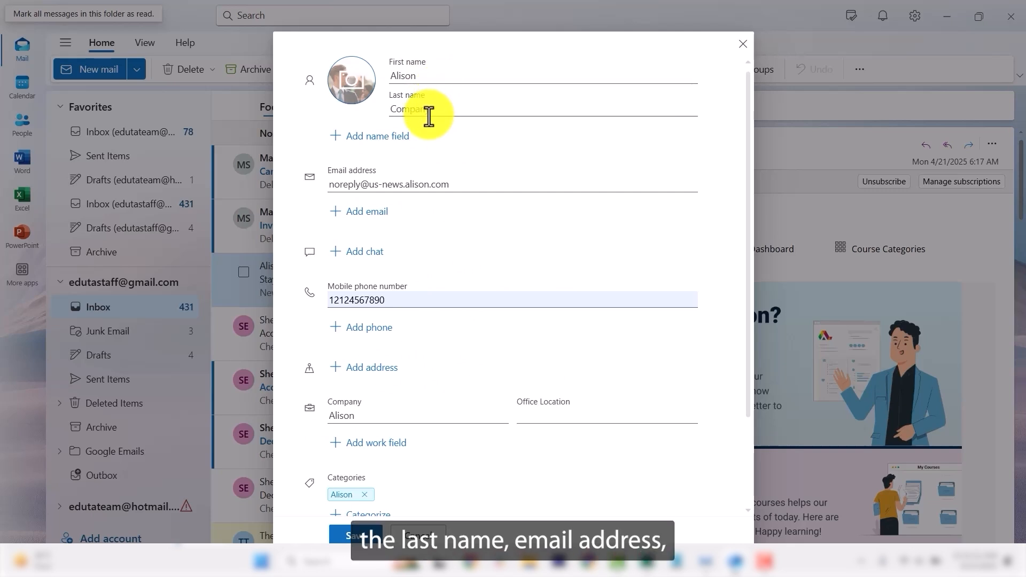
scroll(425, 248, down, 3)
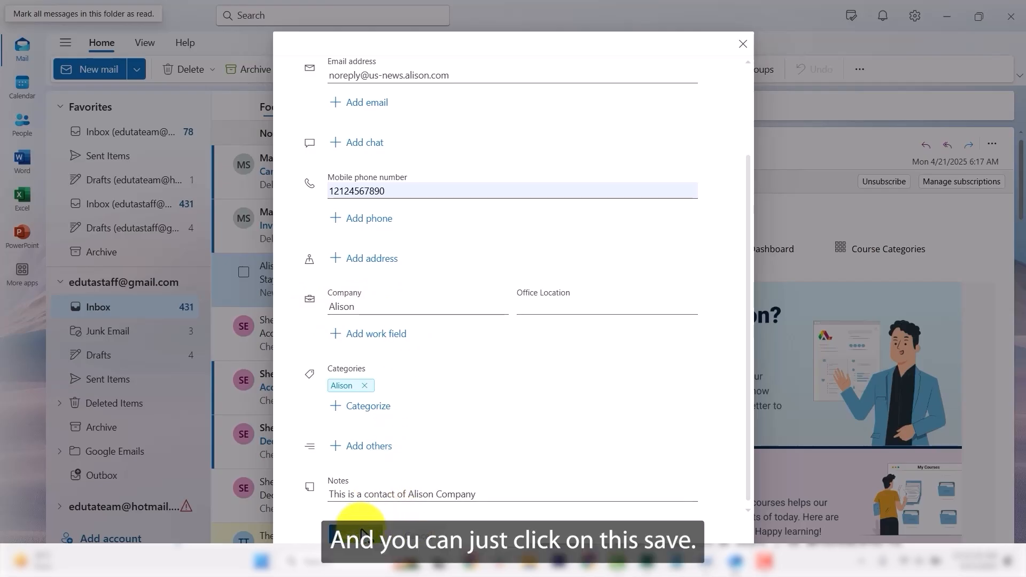
Save the Alison Company contact and return to the All contacts list in People.
click(362, 533)
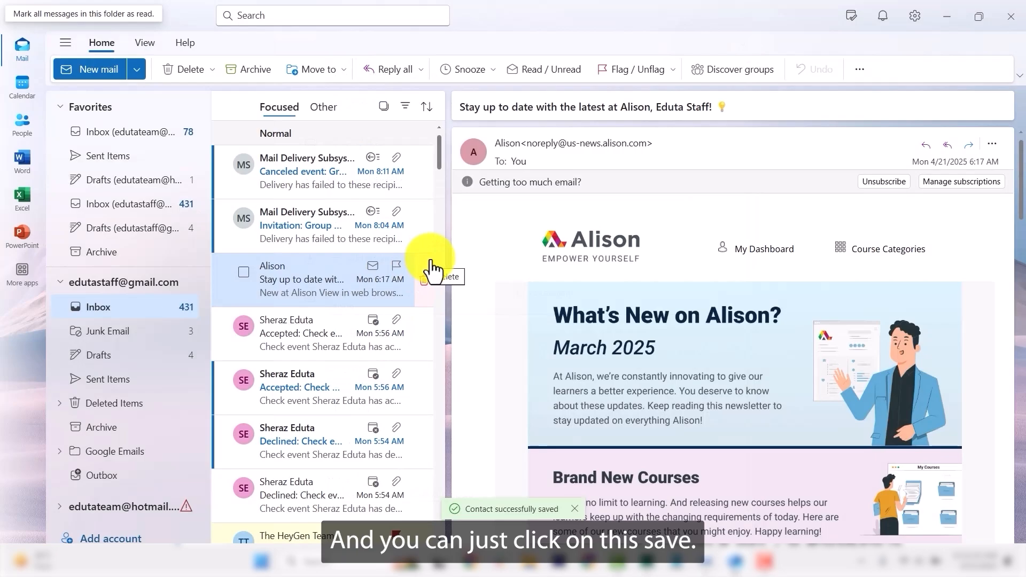
click(19, 129)
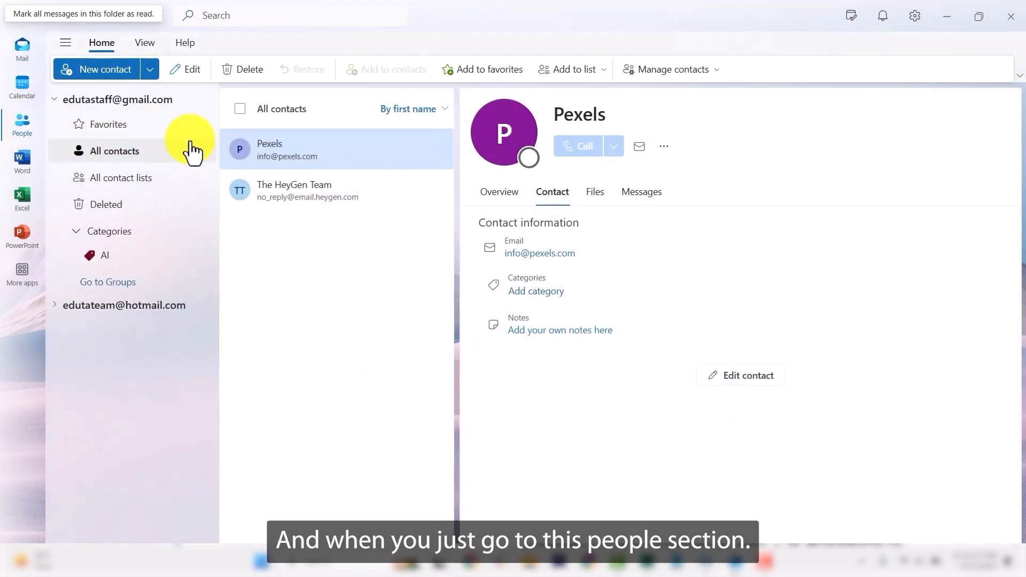
click(121, 178)
click(131, 158)
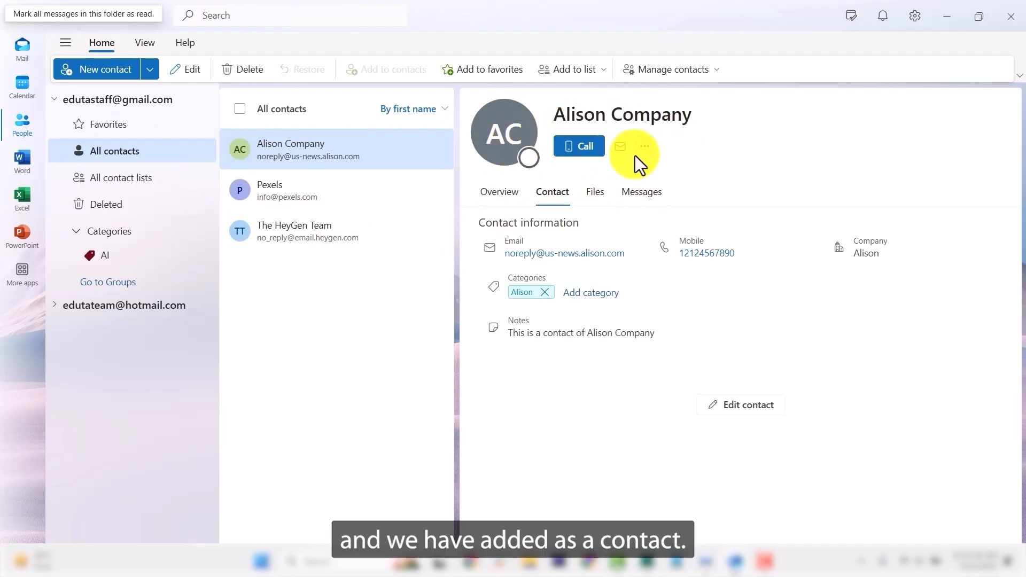
Review Alison Company's Overview, Contact, Files and Messages tabs.
click(502, 197)
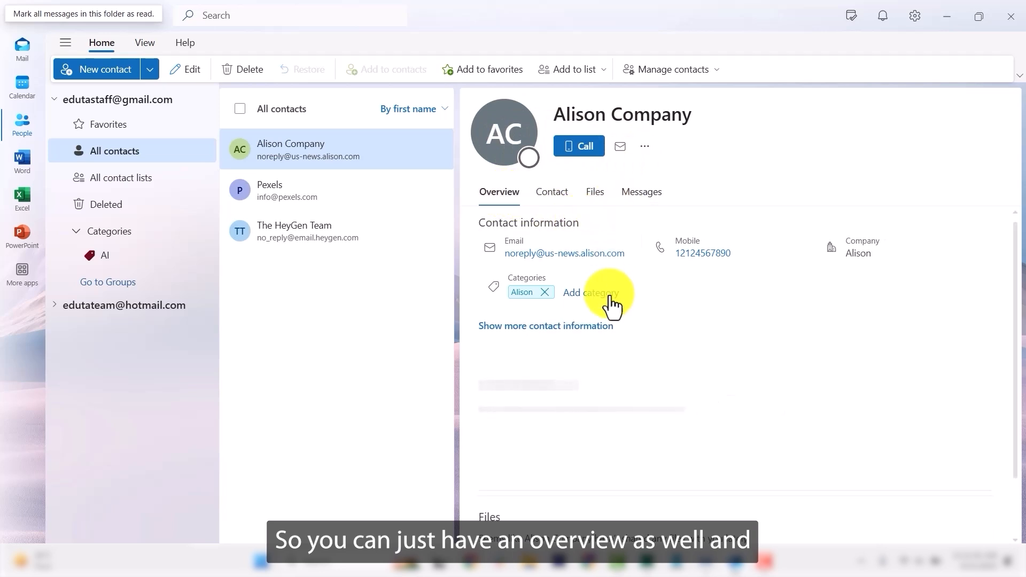
scroll(600, 294, down, 1)
scroll(604, 383, up, 1)
scroll(604, 381, down, 1)
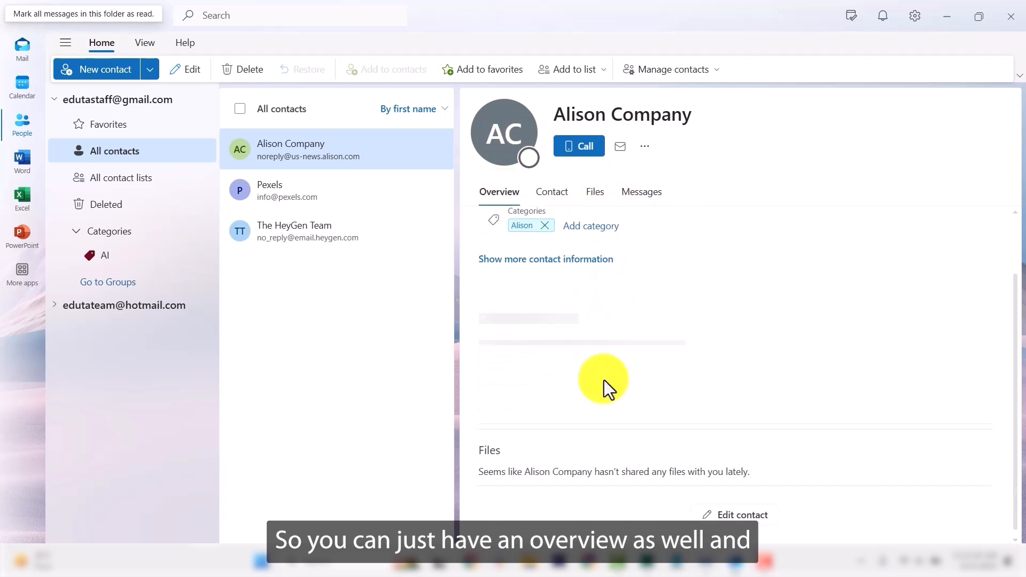
scroll(603, 380, up, 1)
click(552, 193)
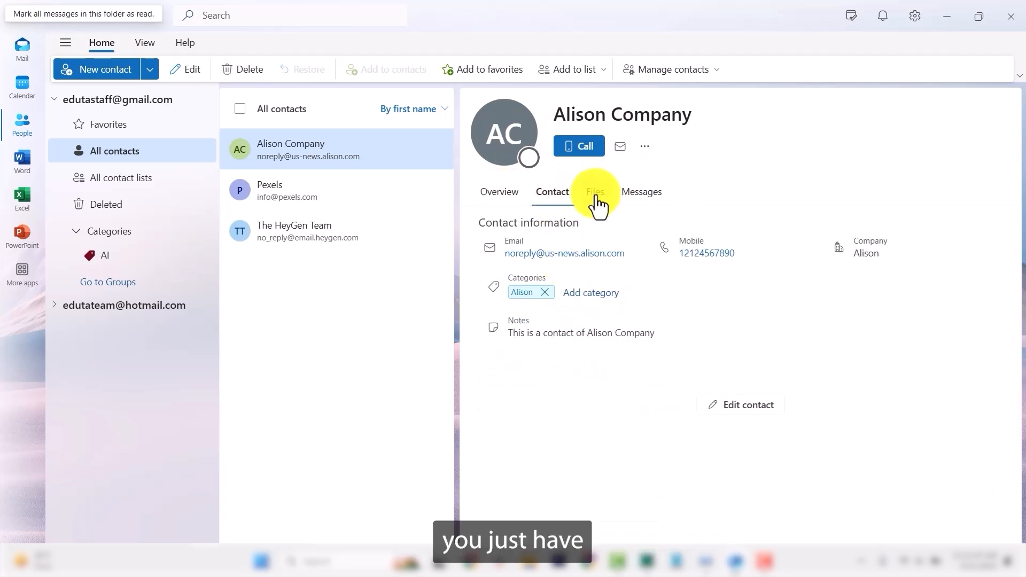
click(595, 192)
click(650, 193)
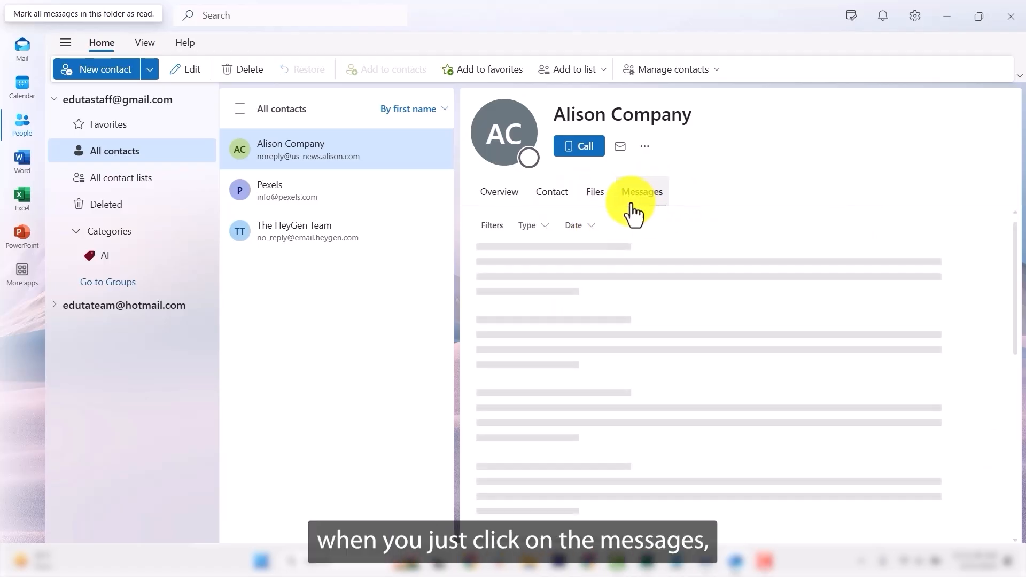
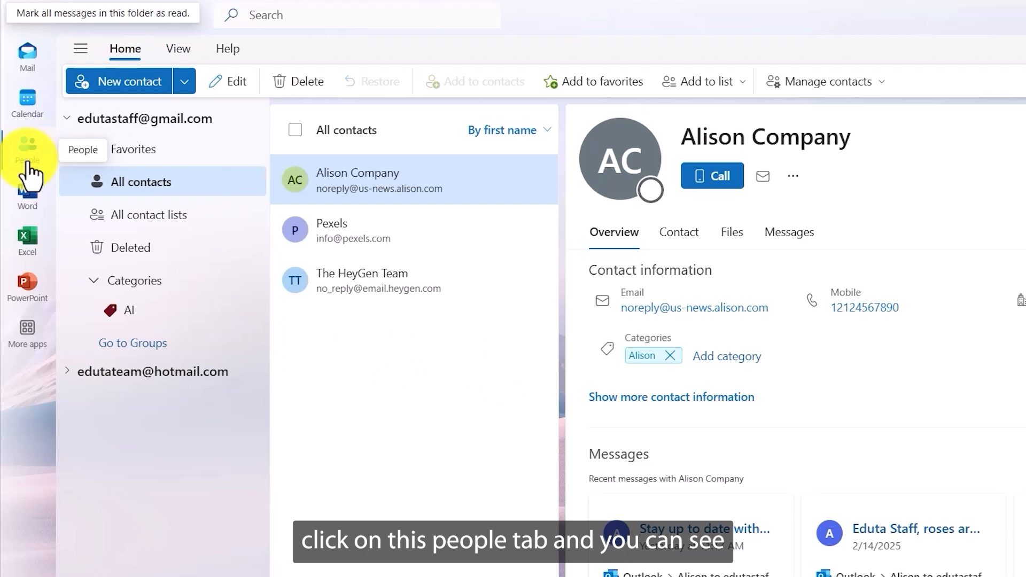
Start a blank new contact form from the People Home ribbon.
click(124, 86)
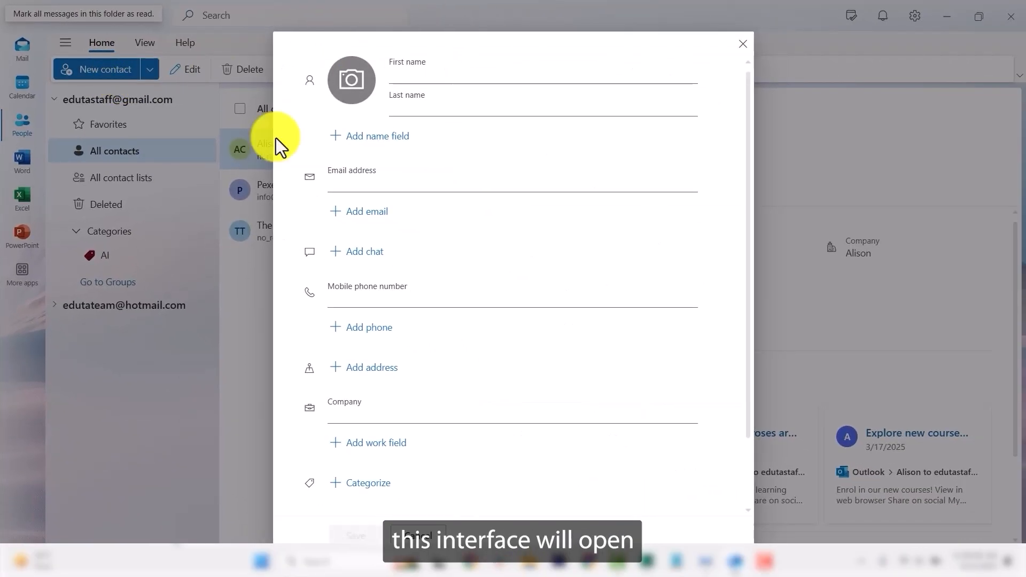
Enter the new contact's first name and last name.
scroll(452, 245, down, 2)
scroll(457, 259, up, 2)
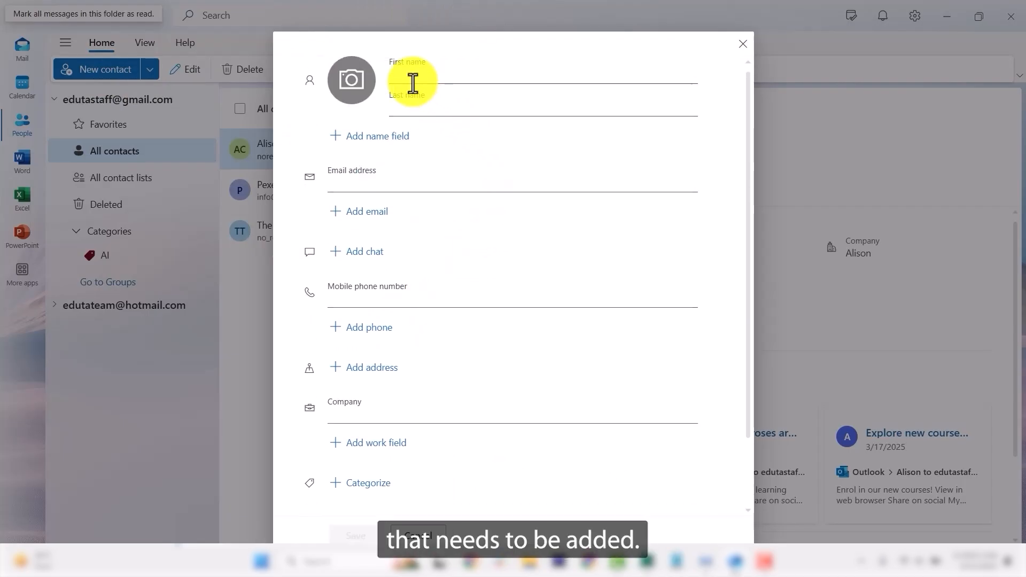
click(429, 78)
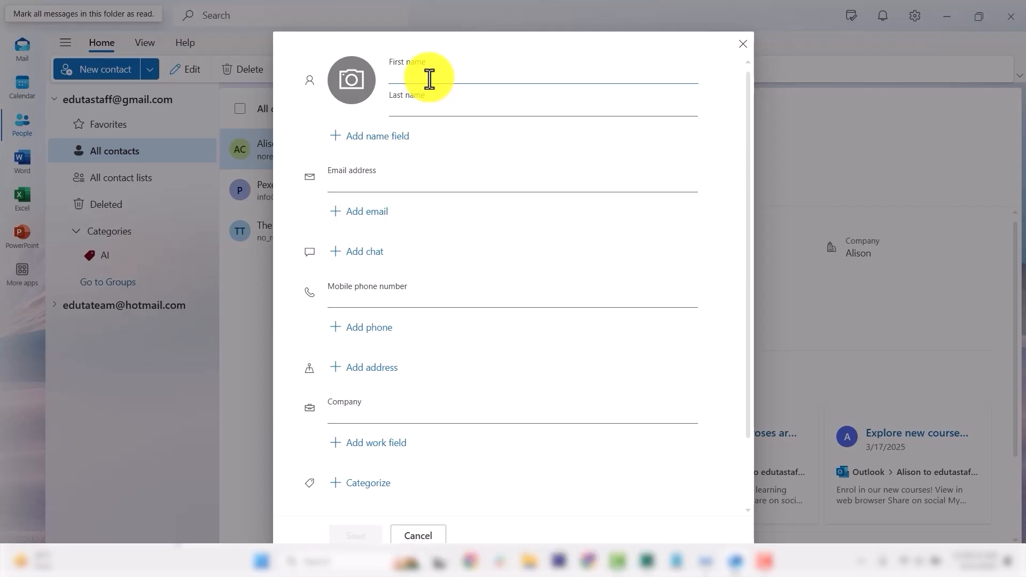
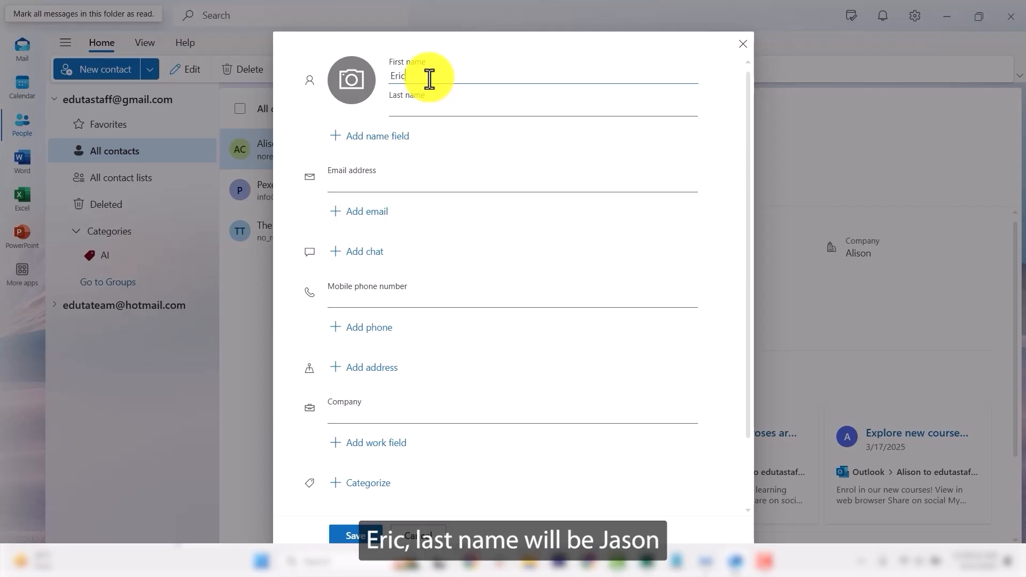
key(Tab)
click(437, 109)
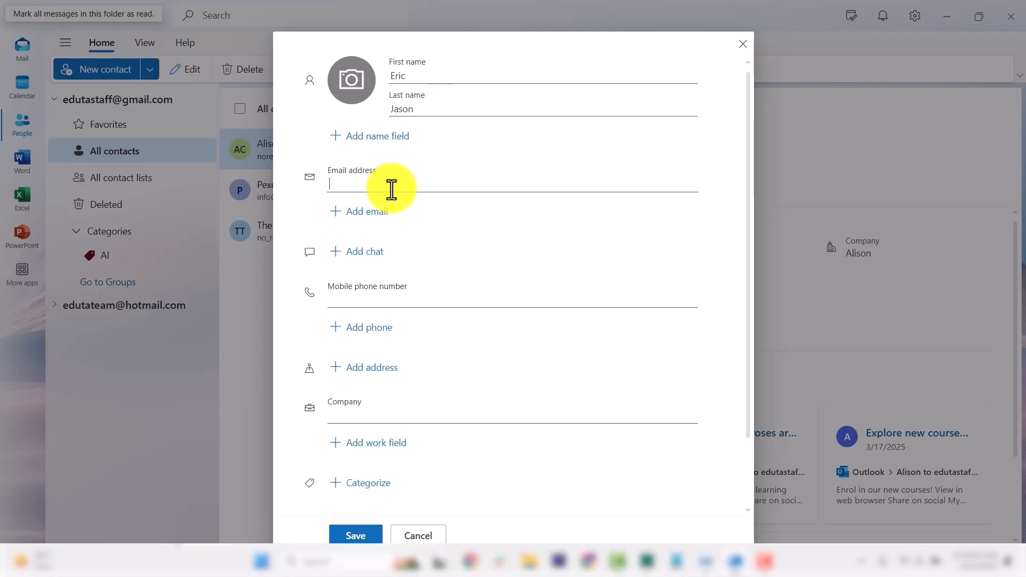
Add the contact's e-mail address and mobile phone number.
click(391, 189)
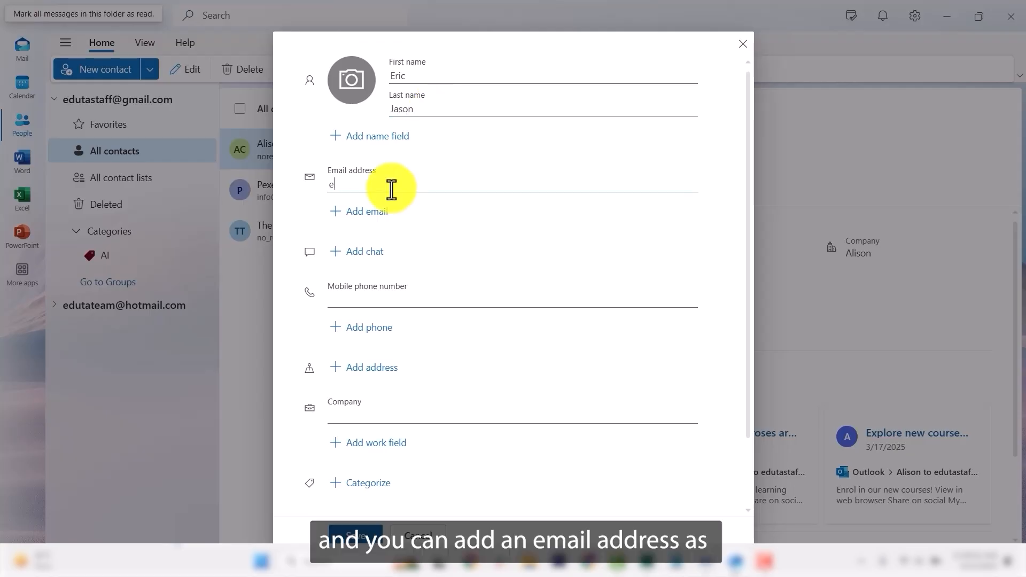
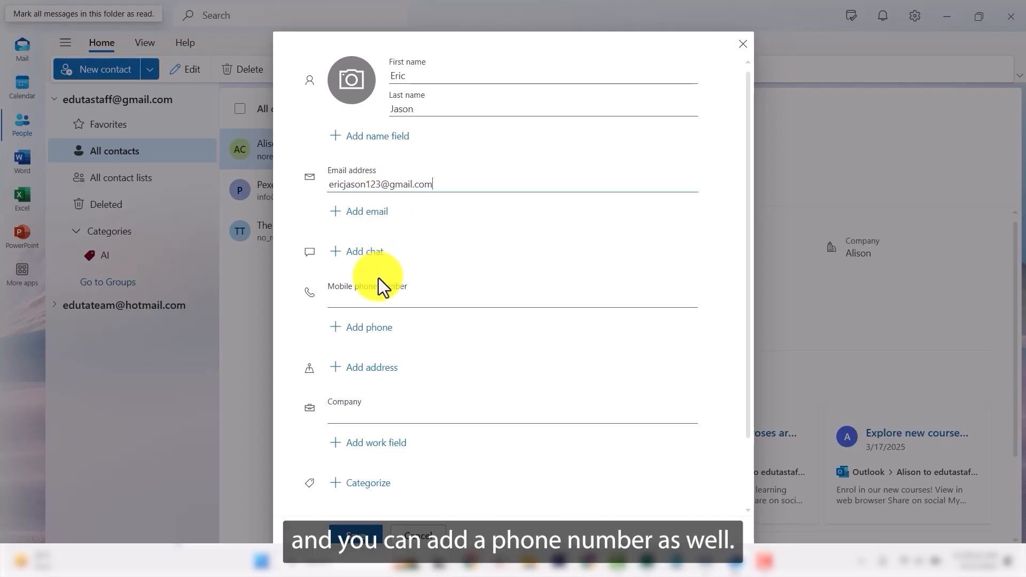
click(375, 297)
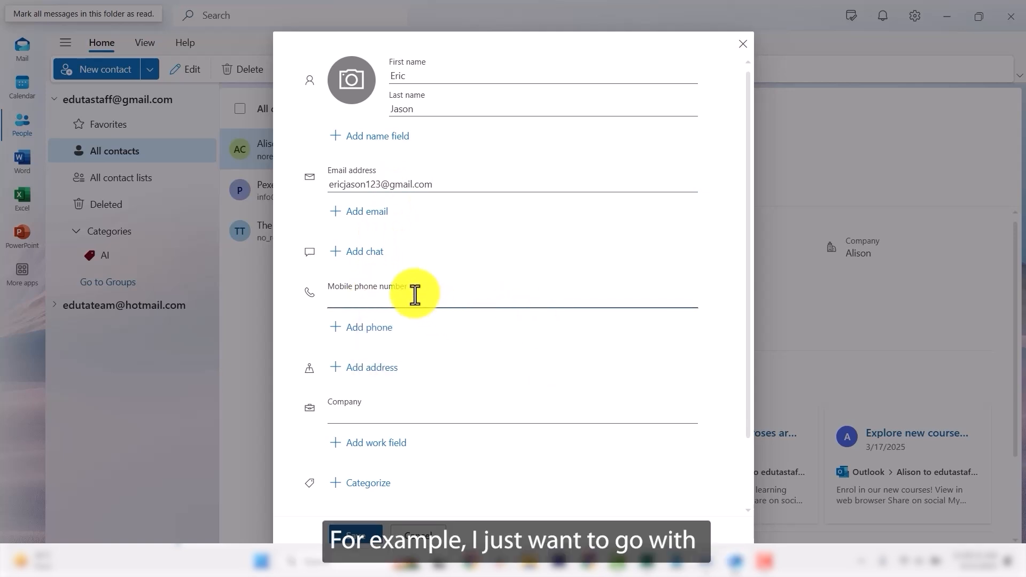
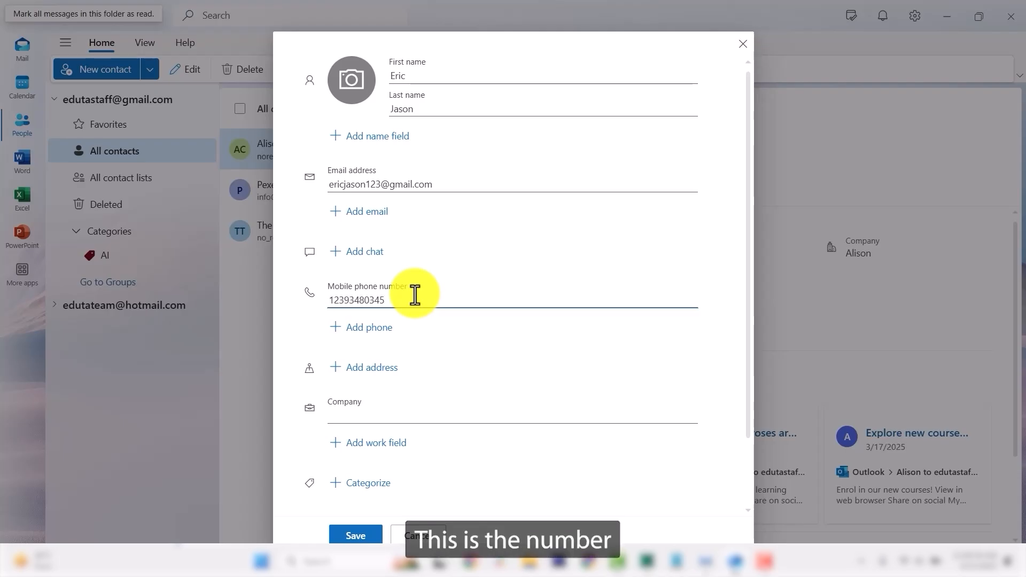
click(385, 383)
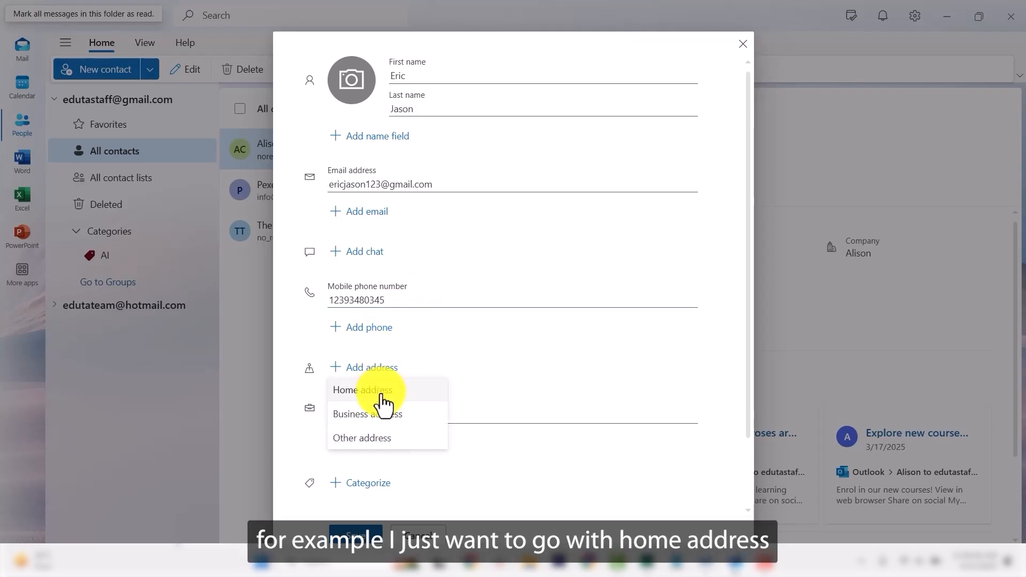
Add a home address and fill in its street, city and state.
click(382, 395)
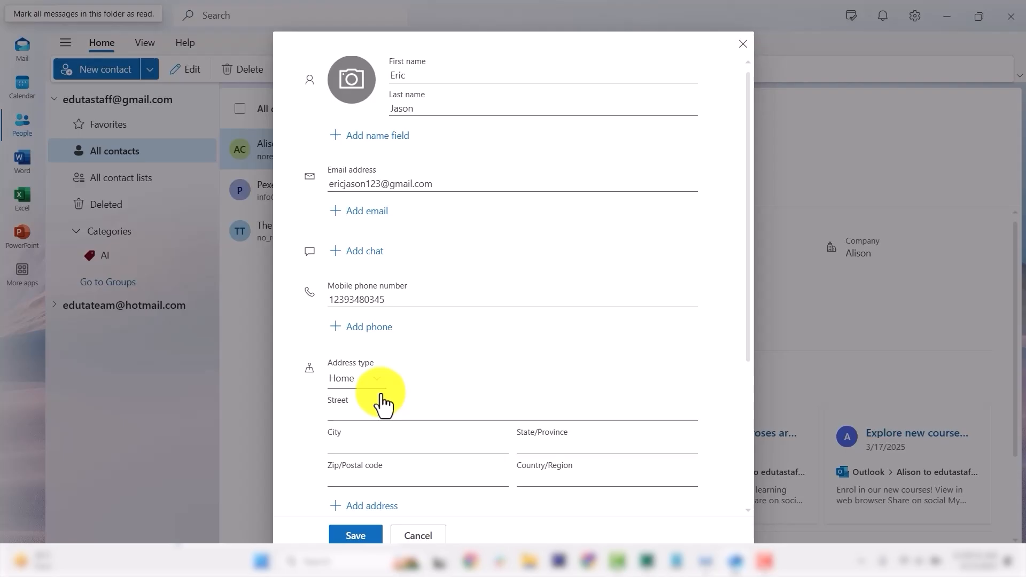
scroll(376, 404, down, 1)
click(365, 348)
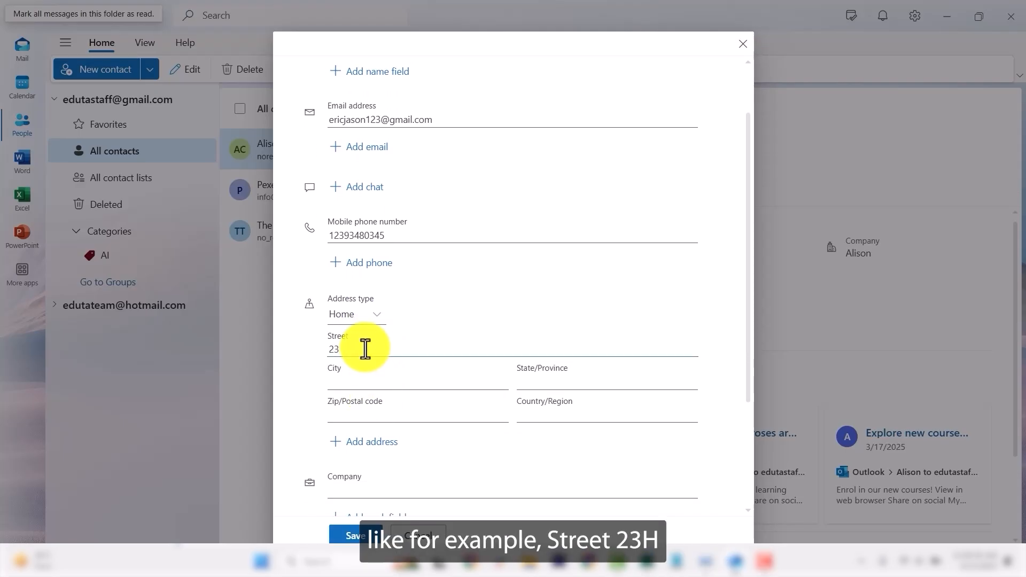
click(382, 377)
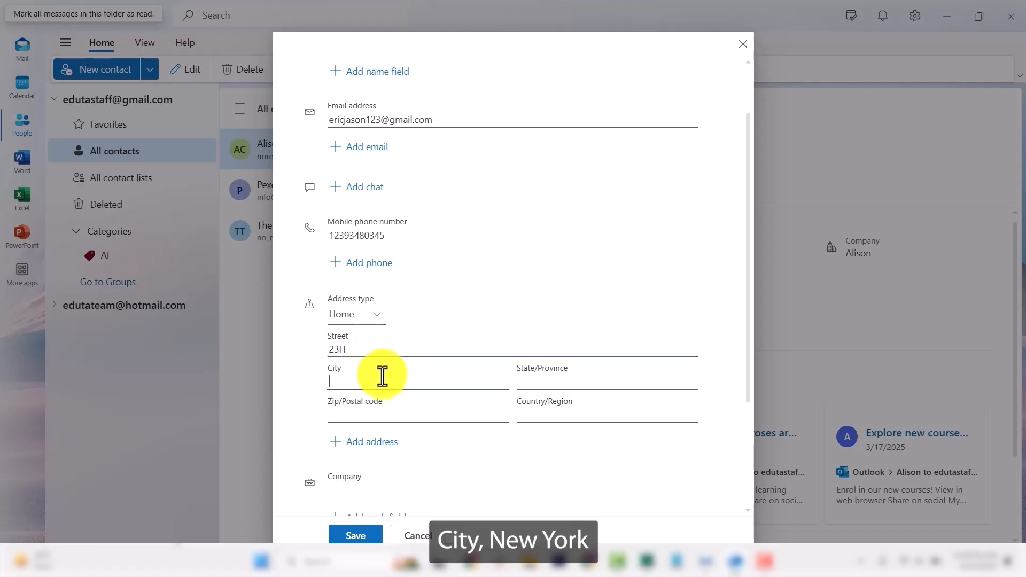
text(Ney)
key(BackSpace)
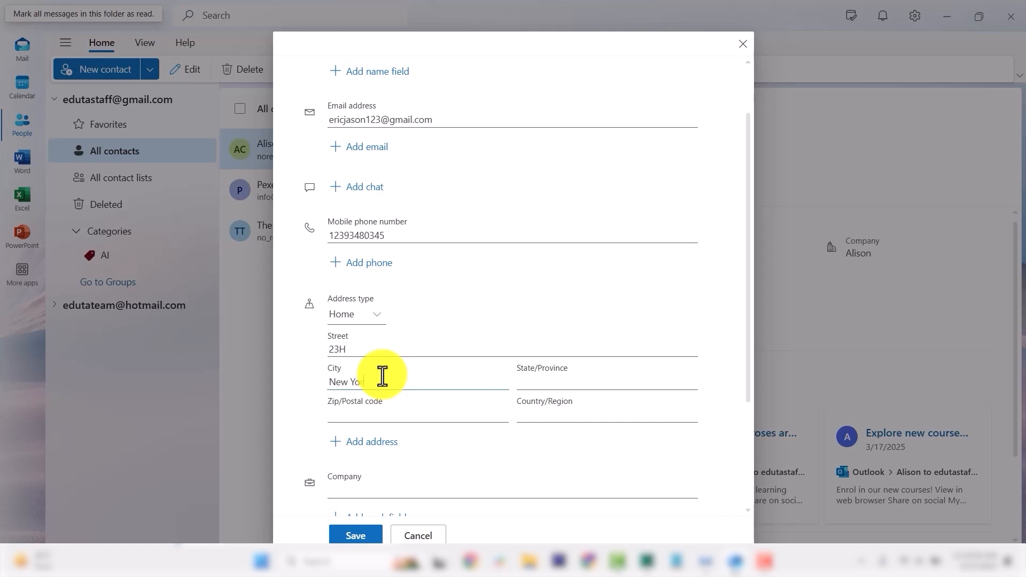
click(538, 380)
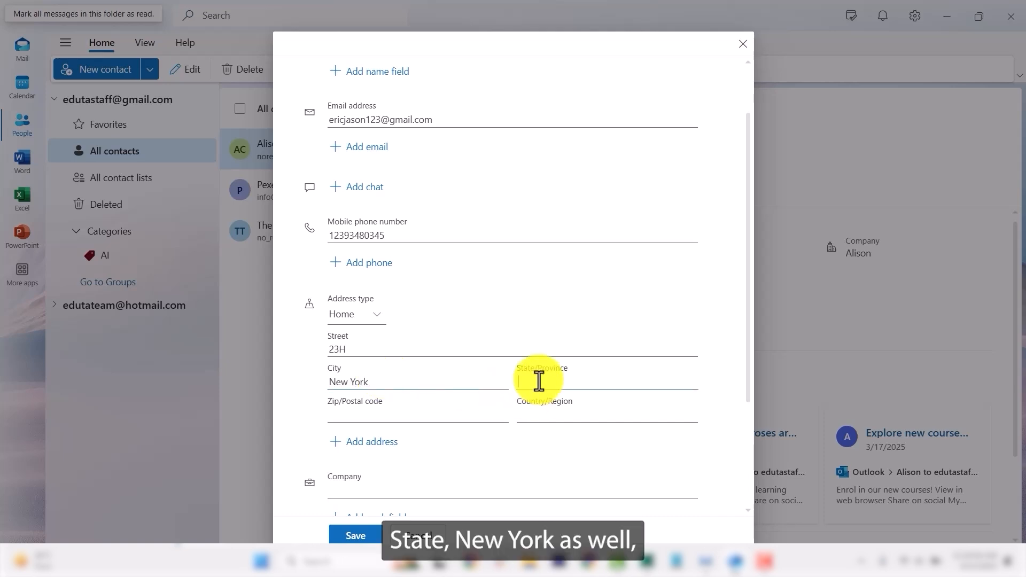
text(New York)
Fill in the address's country/region and enter the builders company name.
click(557, 416)
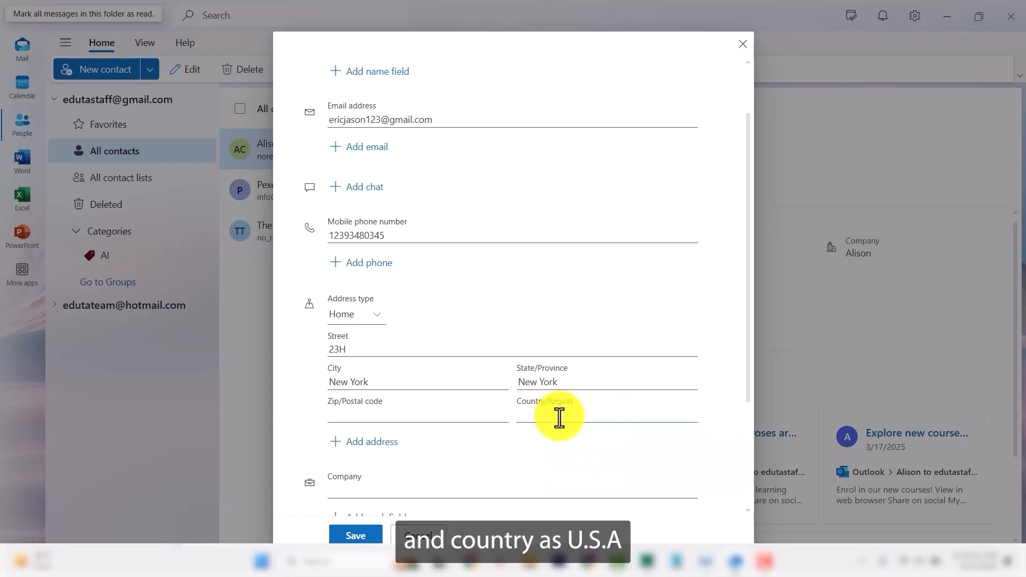
scroll(497, 213, down, 3)
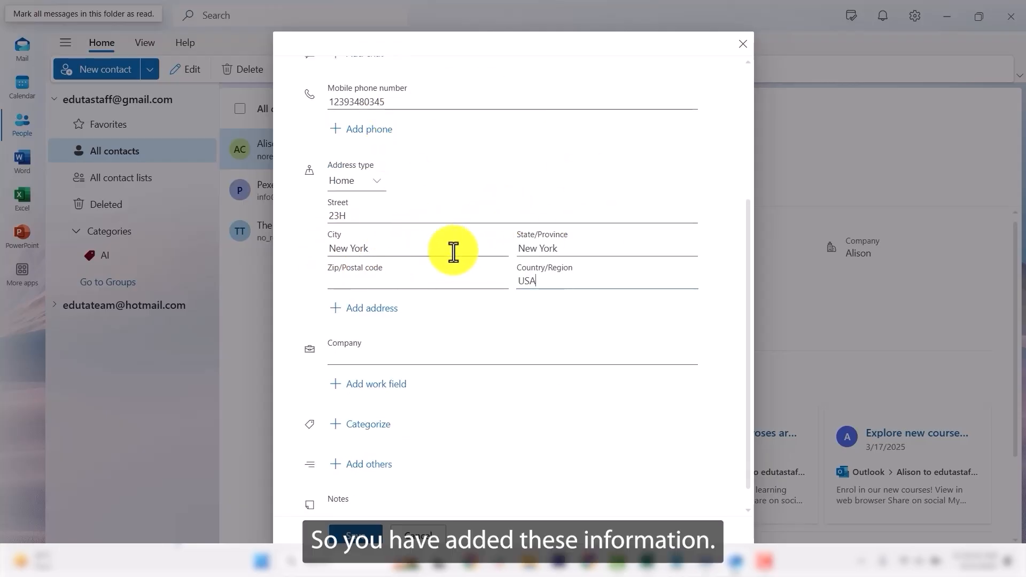
scroll(452, 252, down, 1)
click(376, 337)
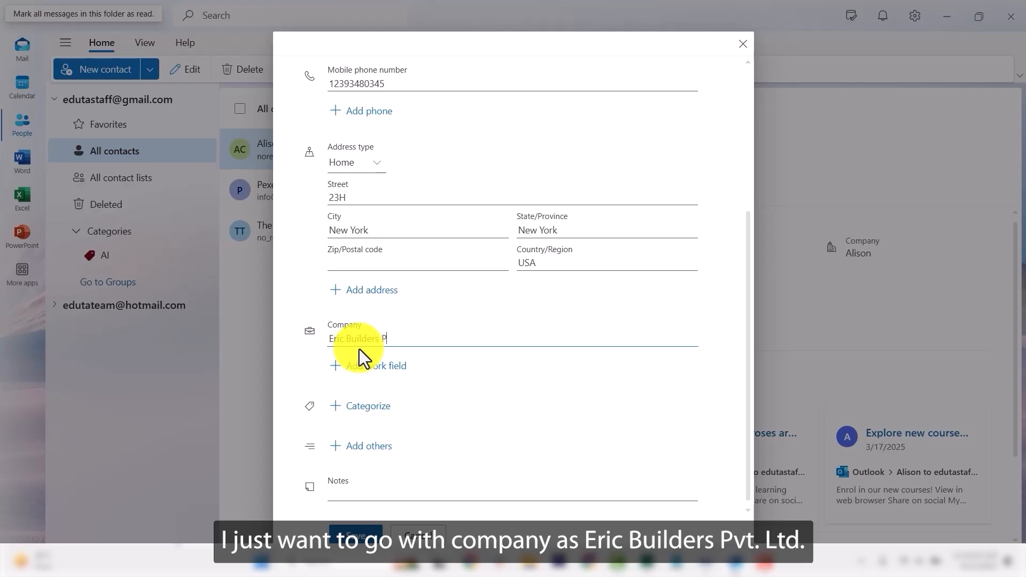
text(vt. Ltd.)
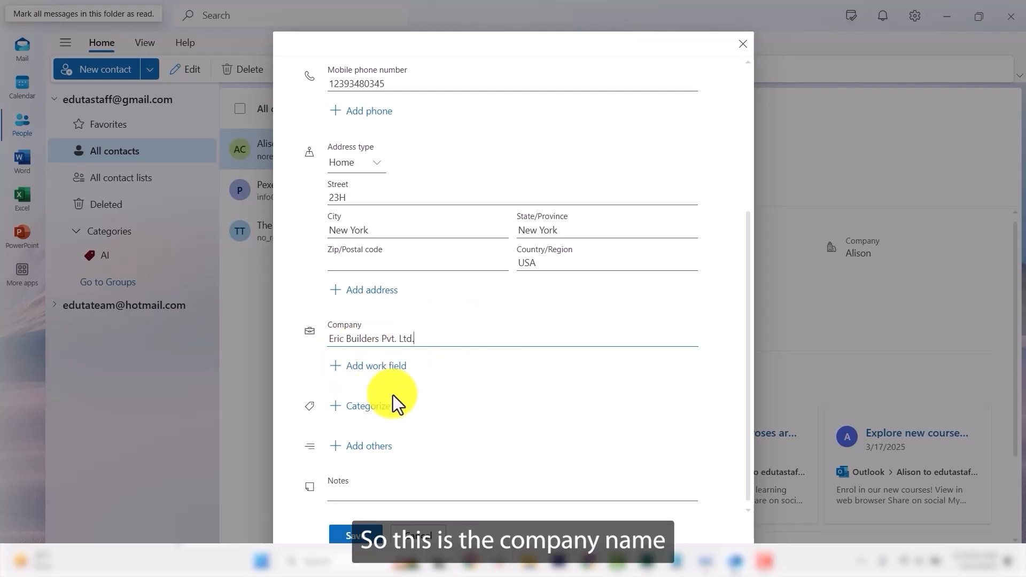
Create a grey 'Builders' category and assign it to the contact.
click(365, 409)
click(373, 505)
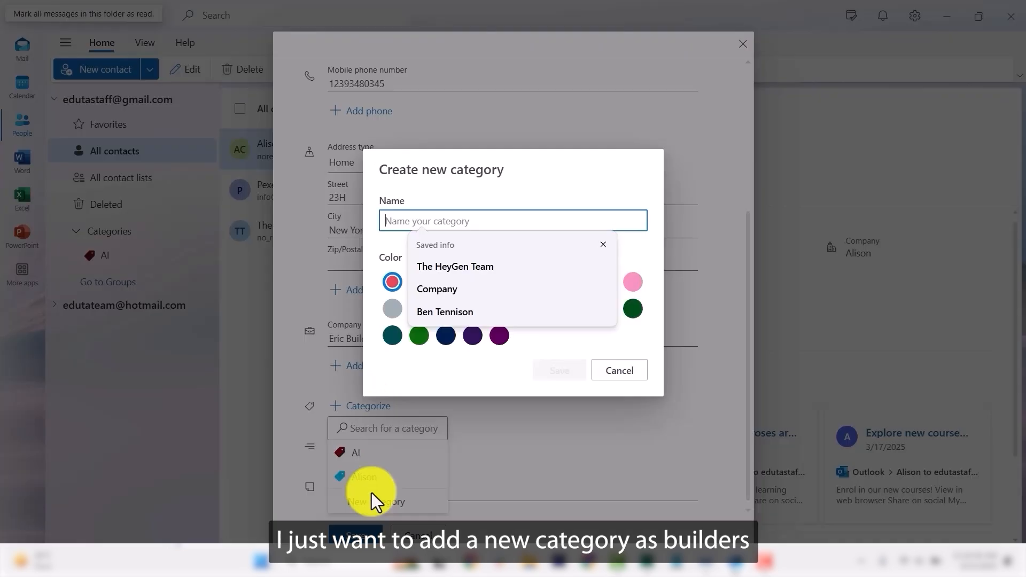
click(451, 218)
text(Buil)
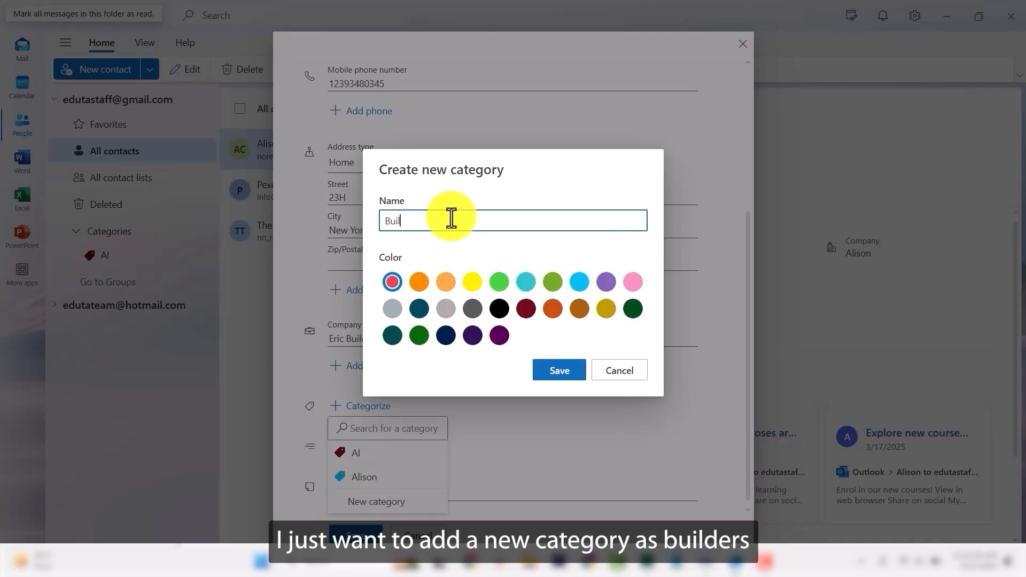
text(der)
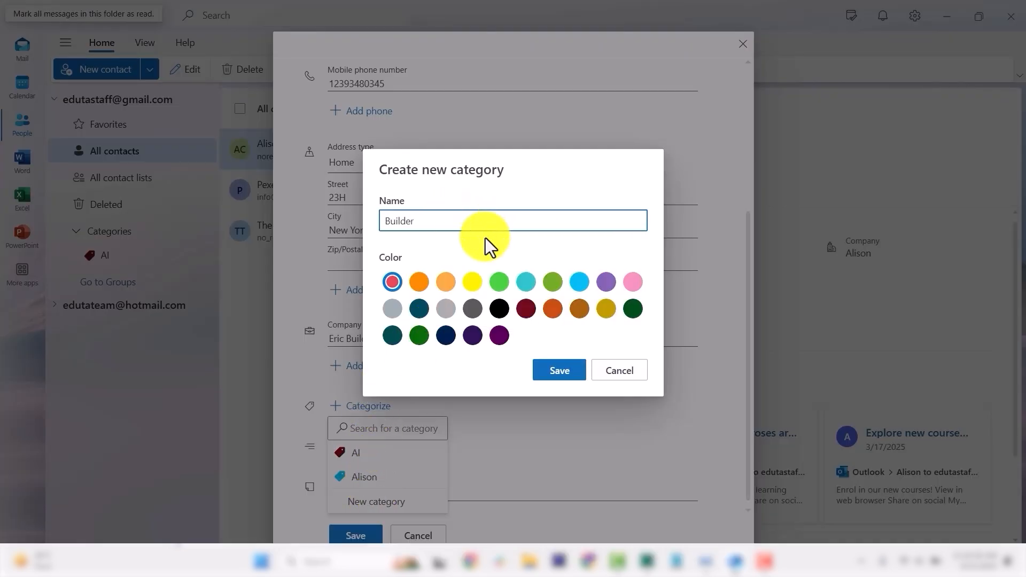
text(s)
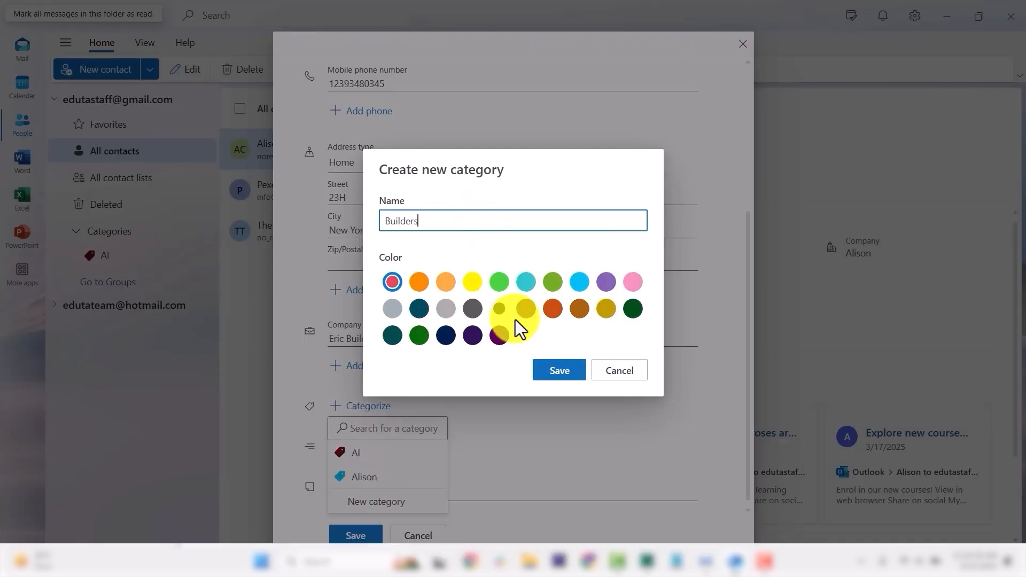
click(444, 313)
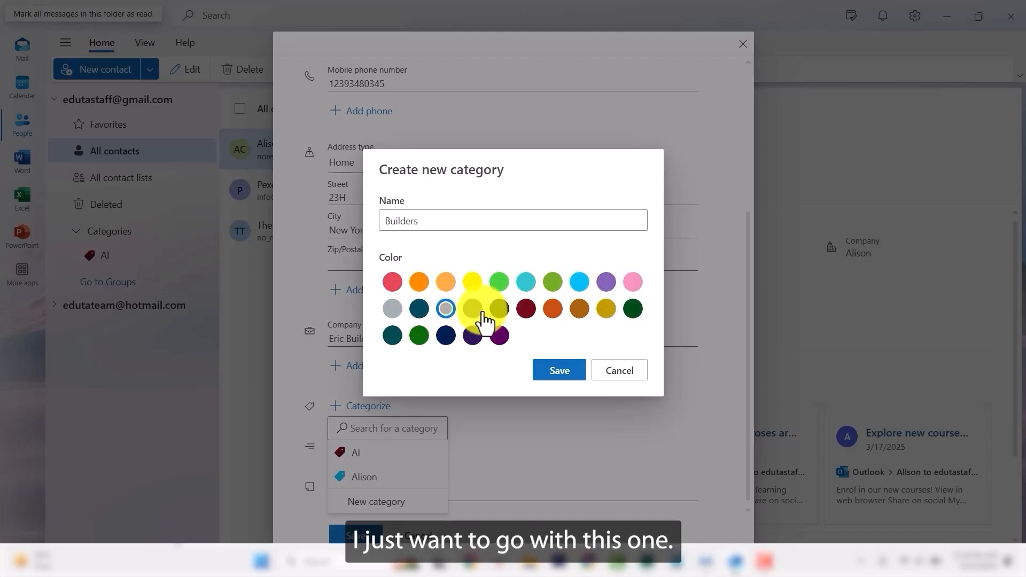
click(559, 374)
Add the note 'This contact detail is for builders and real estate' and save the contact.
scroll(429, 425, down, 1)
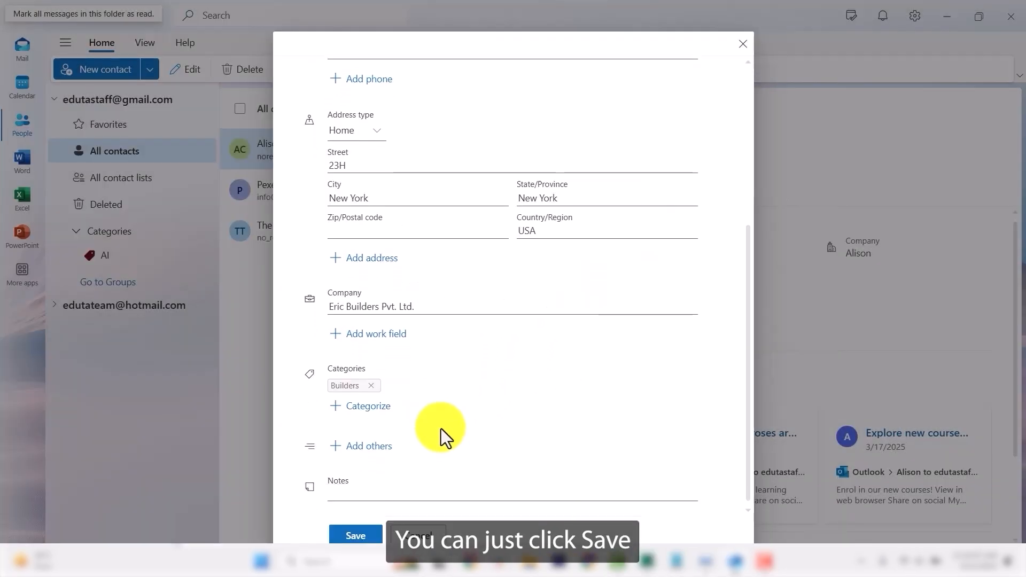
click(355, 491)
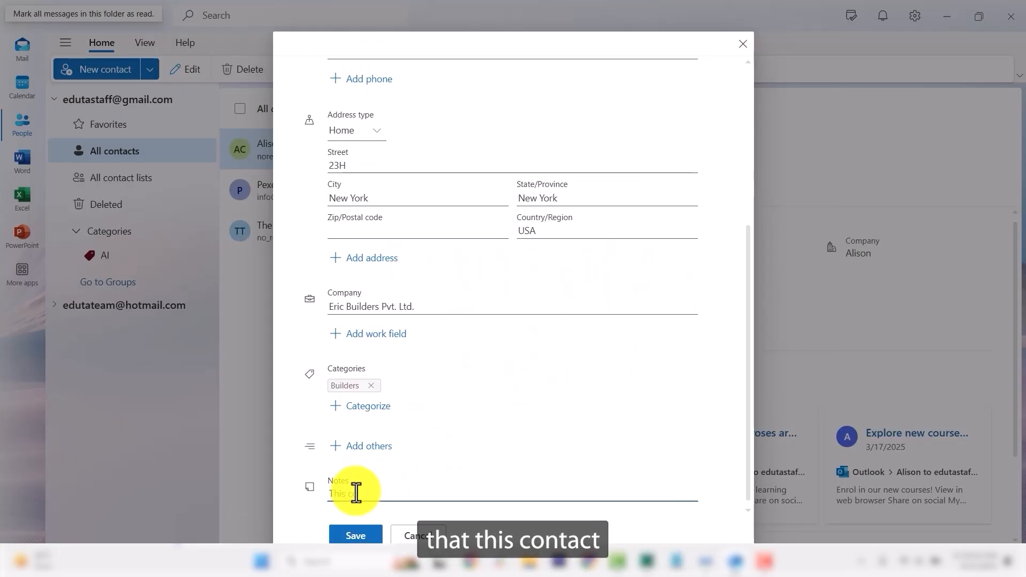
text(This contact de)
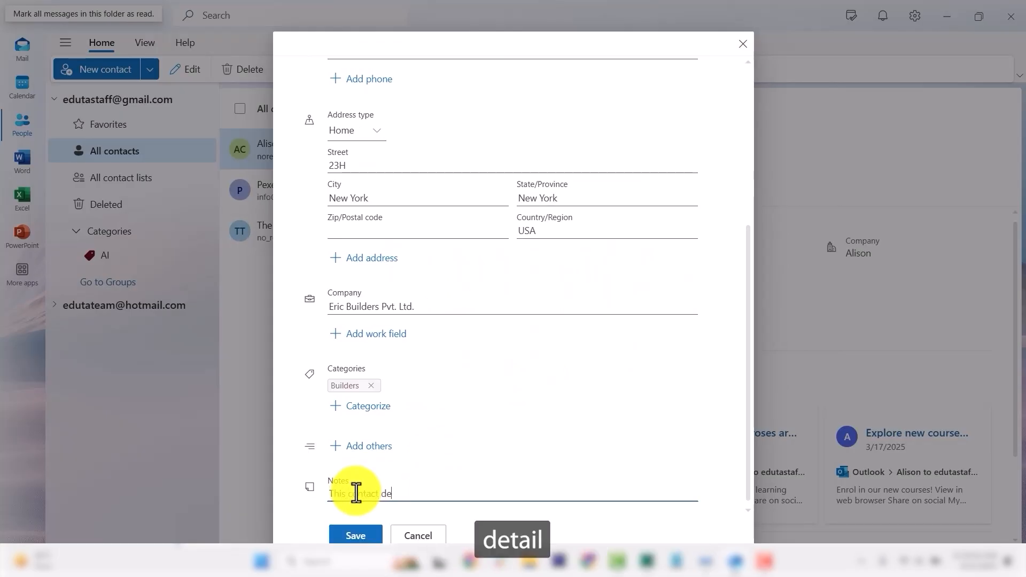
text(tail i)
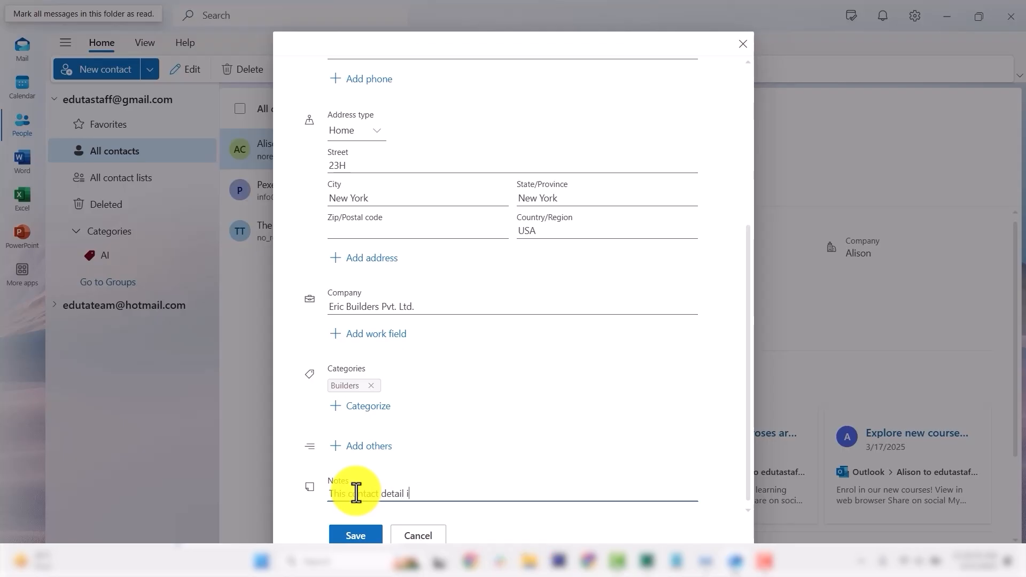
text(s for builders and real estate)
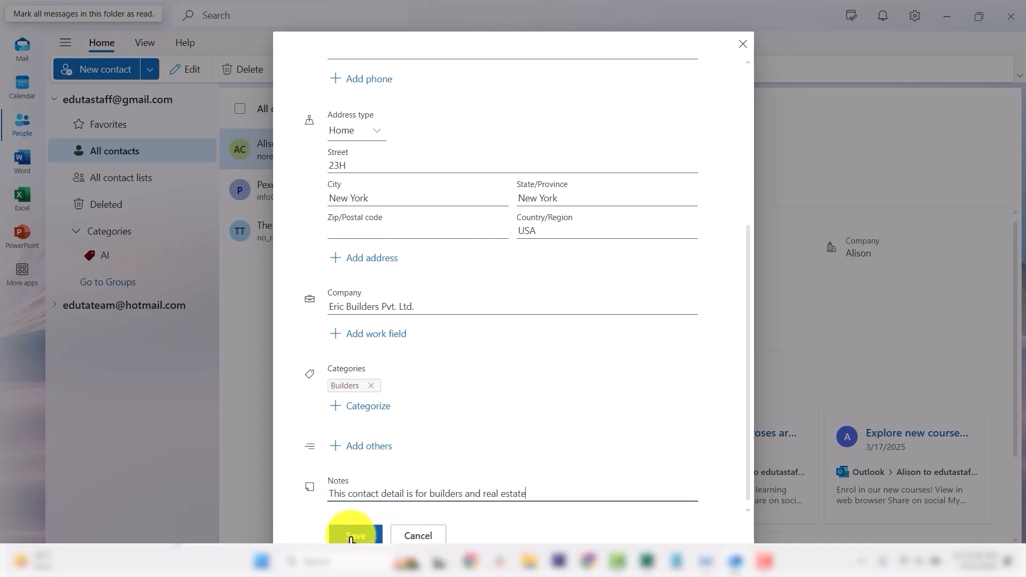
click(356, 533)
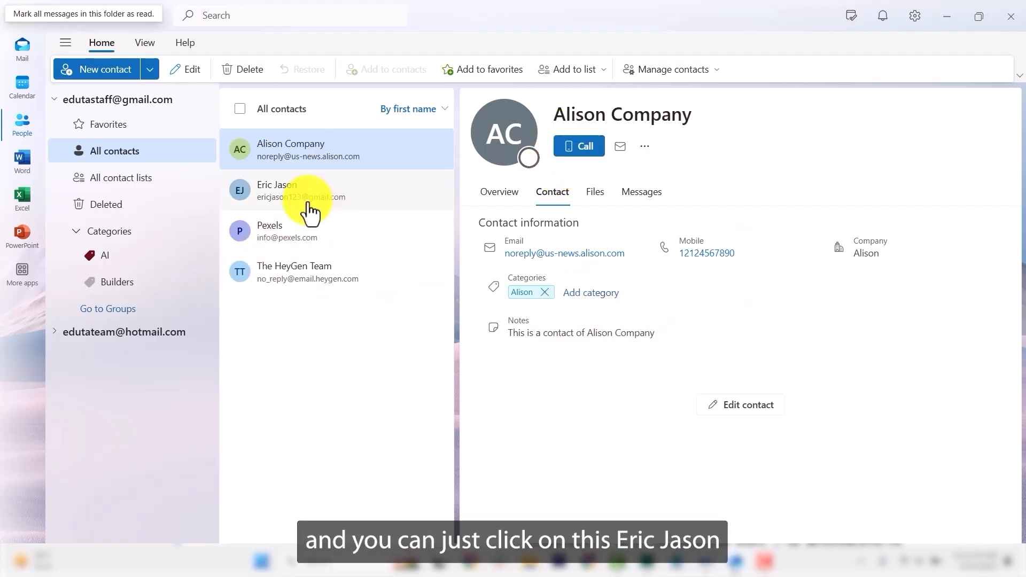
View the saved builder contact's details, then return to the People page.
click(331, 201)
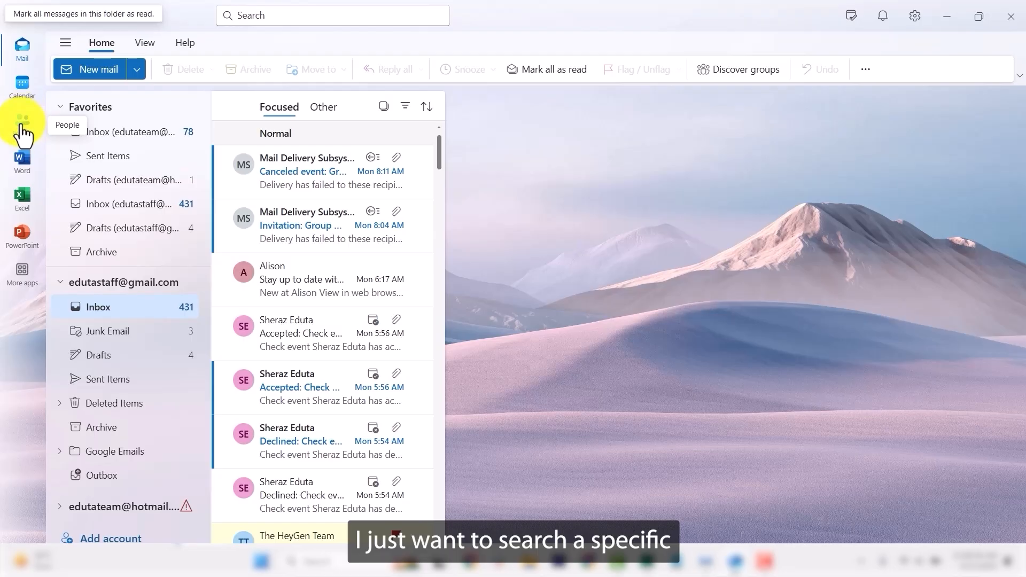
click(22, 124)
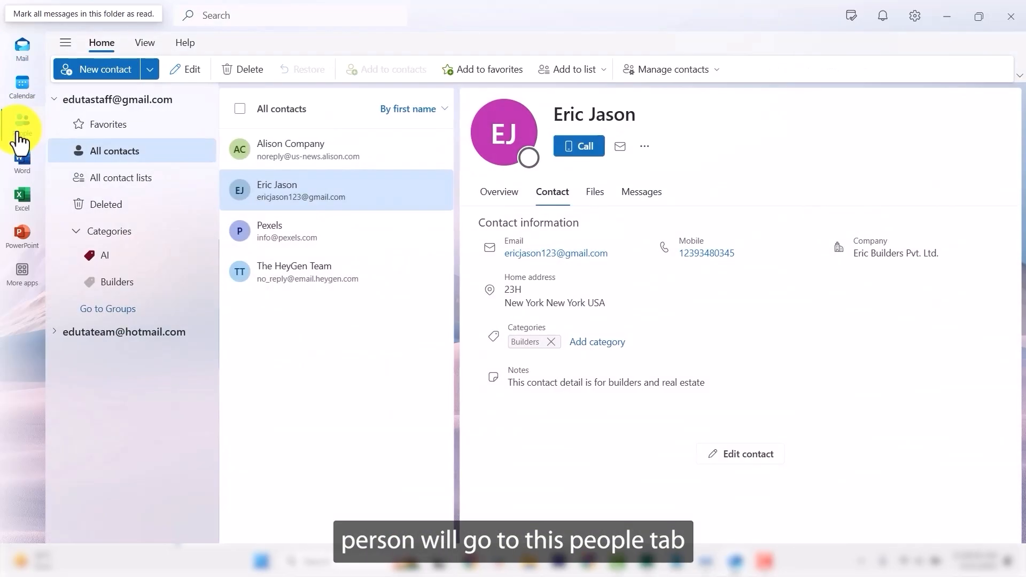
Search contacts by the builder's first name and open the result for editing.
click(238, 21)
text(eric)
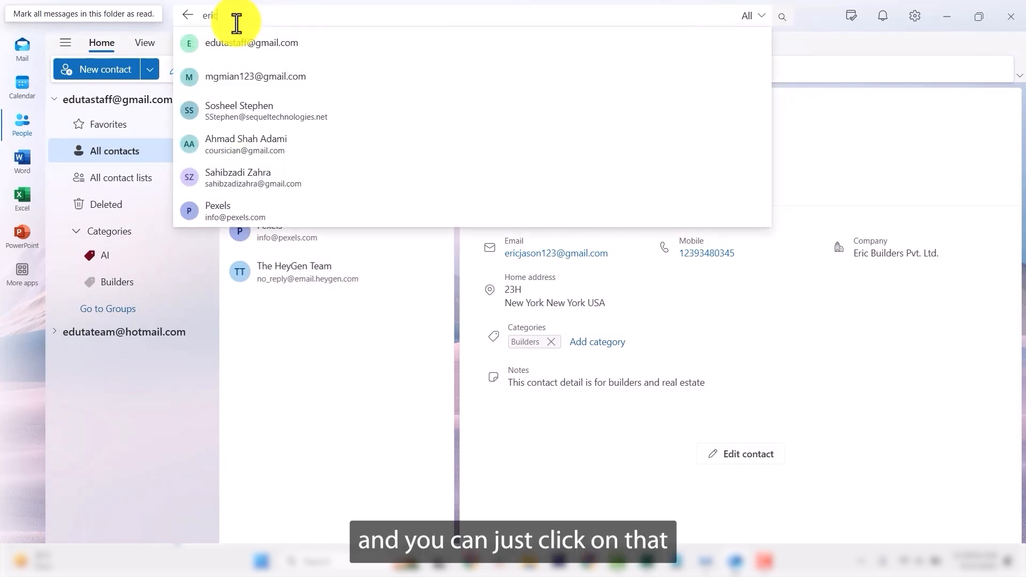
key(Return)
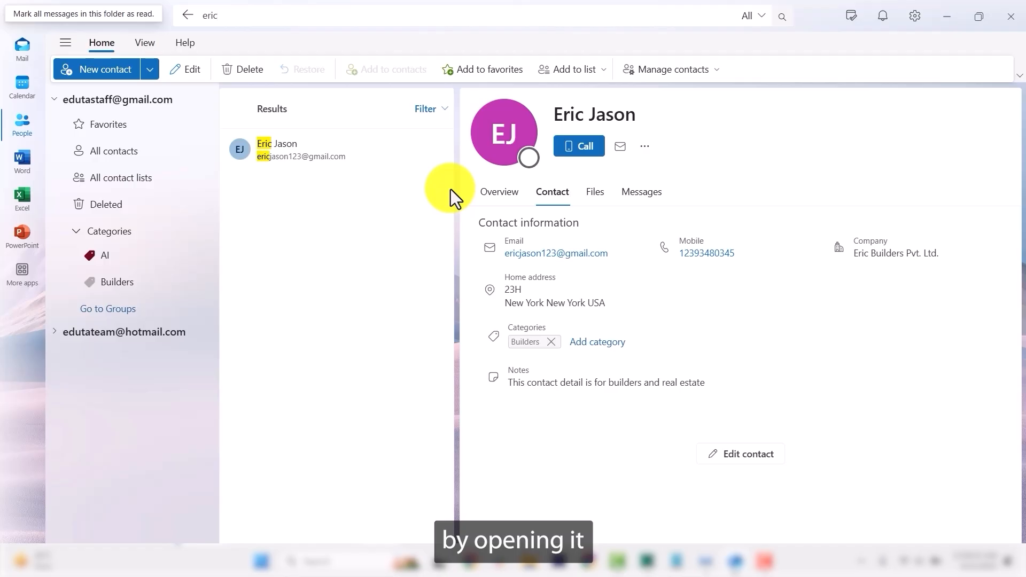
click(743, 458)
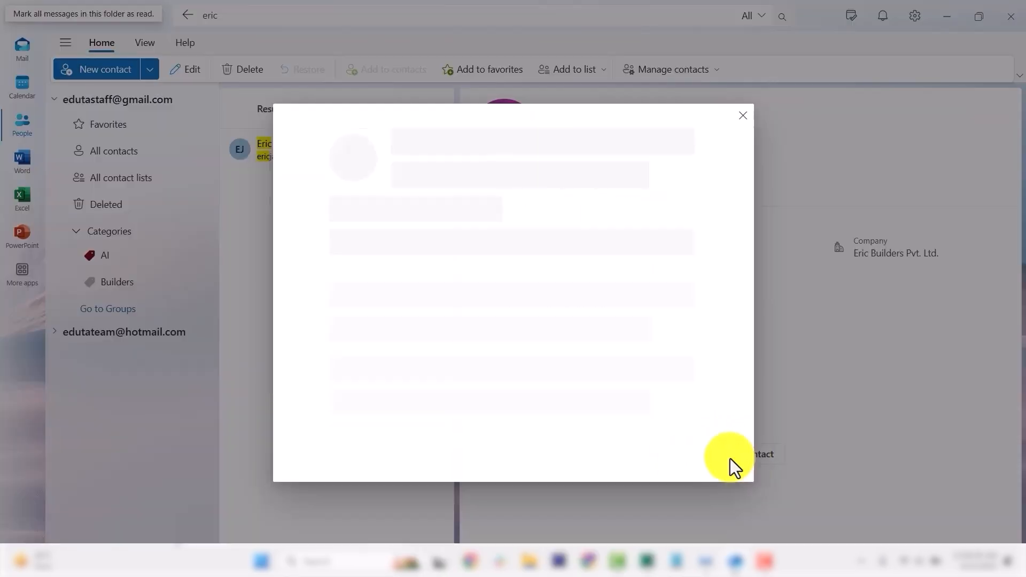
Switch the contact's address type from Home to Business and save.
scroll(477, 316, down, 5)
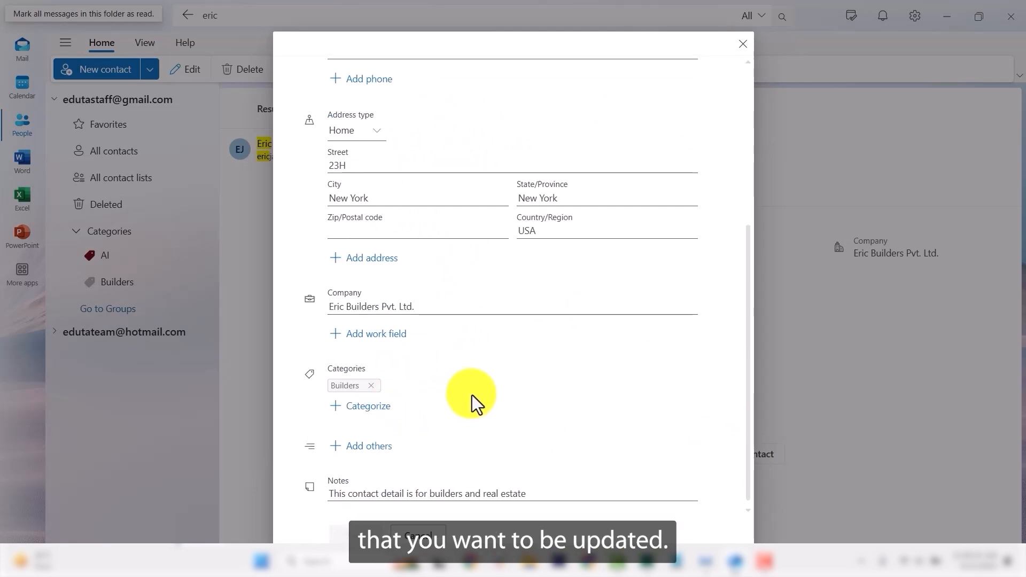
scroll(489, 402, up, 5)
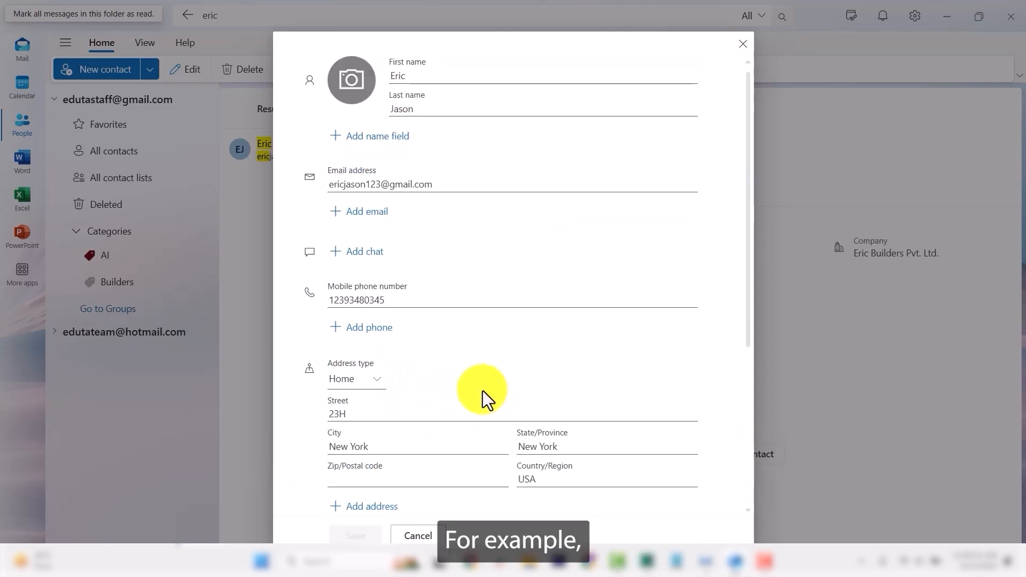
click(377, 385)
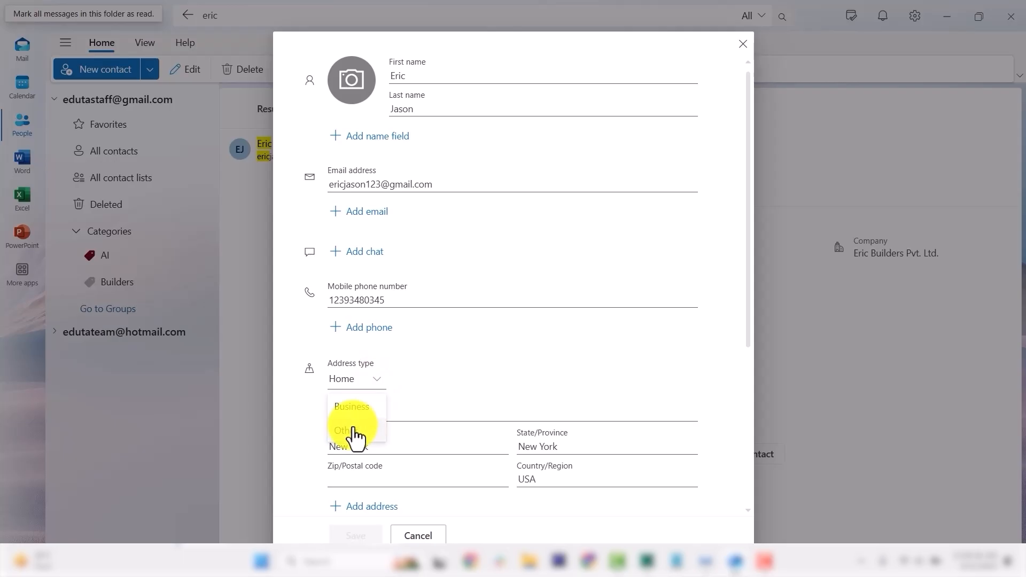
click(353, 408)
scroll(366, 470, down, 3)
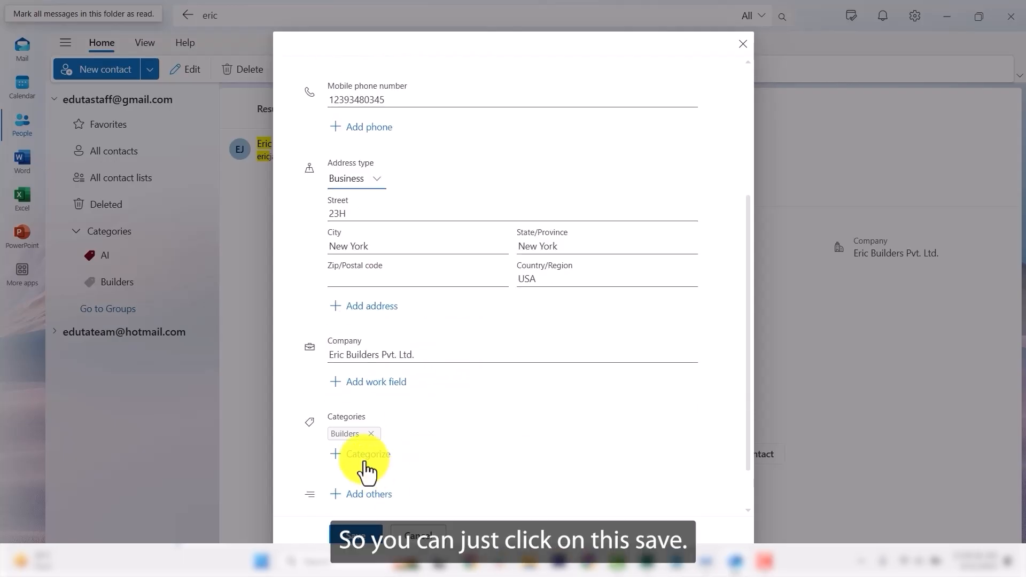
click(356, 534)
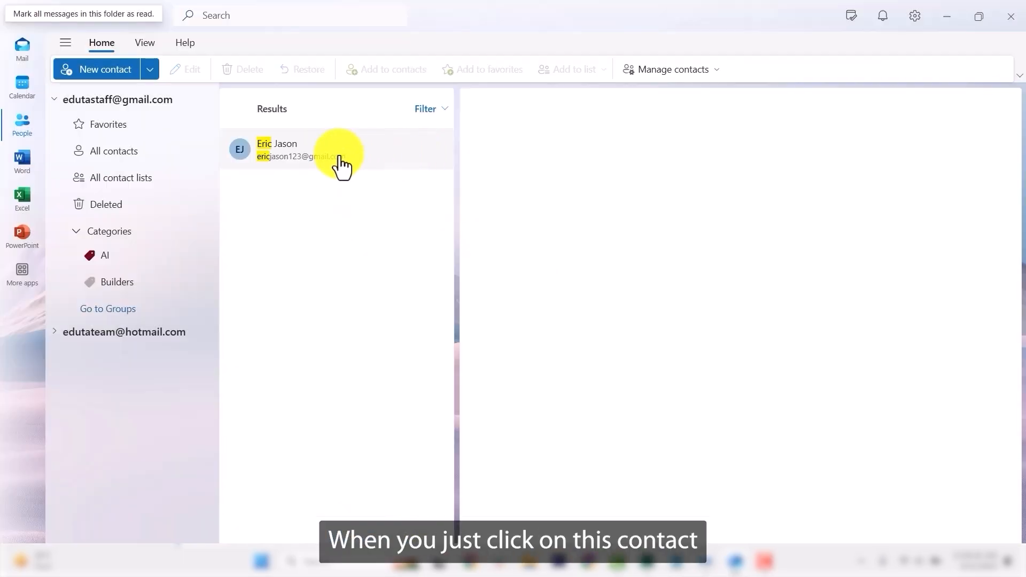
Open the updated builder contact's card from the search results.
click(340, 163)
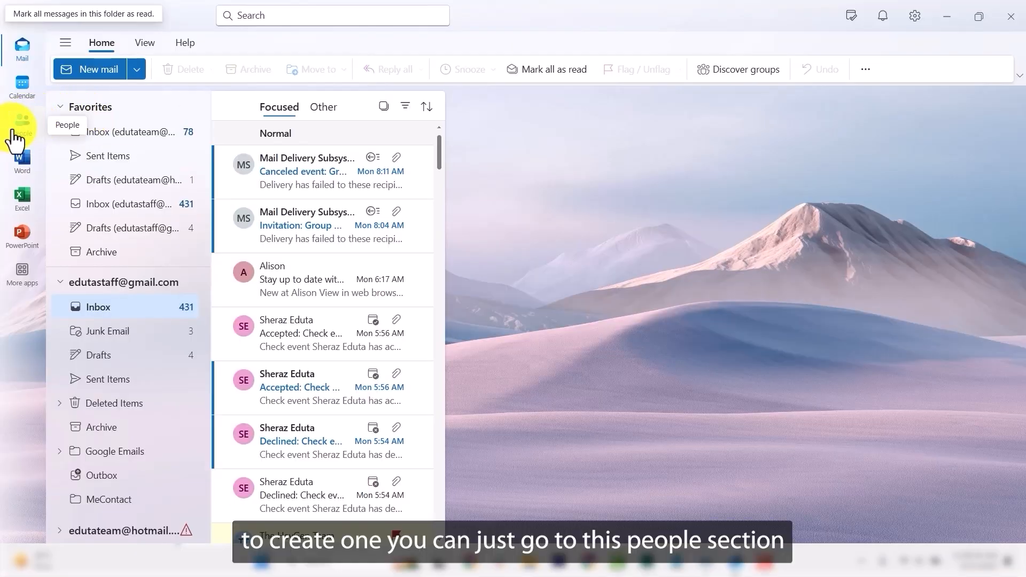
Go to the Groups page in People and start a new group.
click(13, 131)
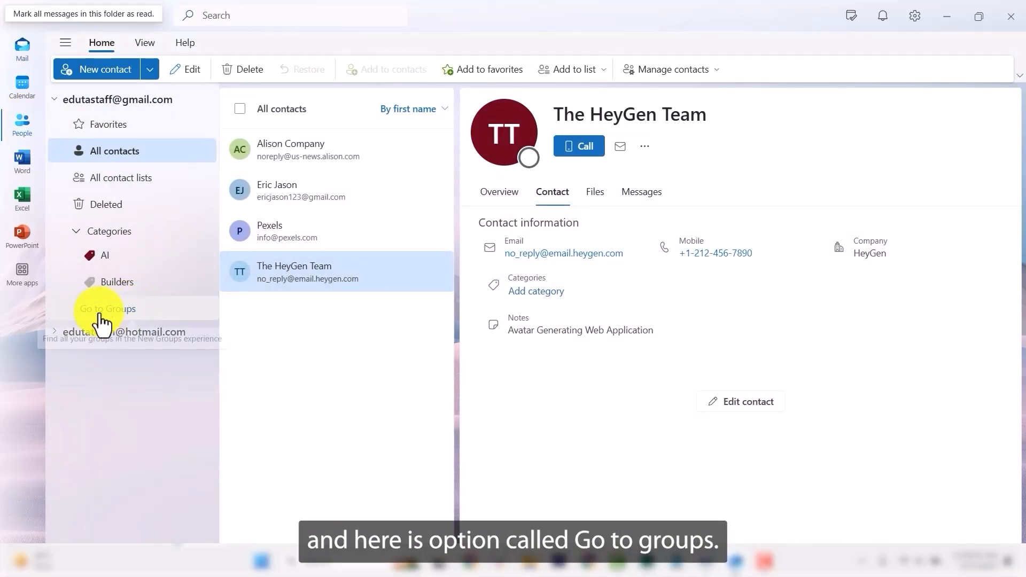
click(116, 315)
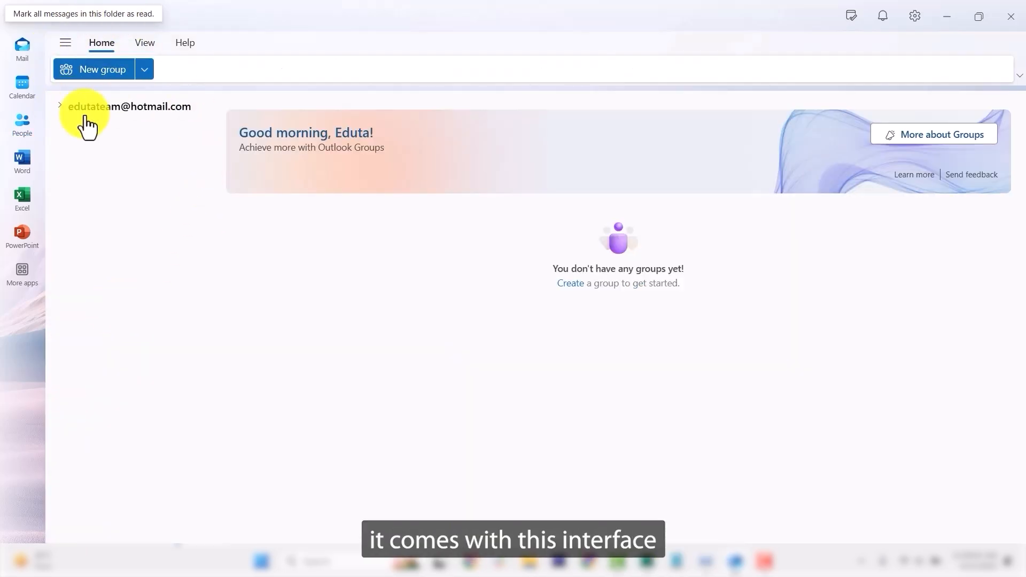
click(103, 72)
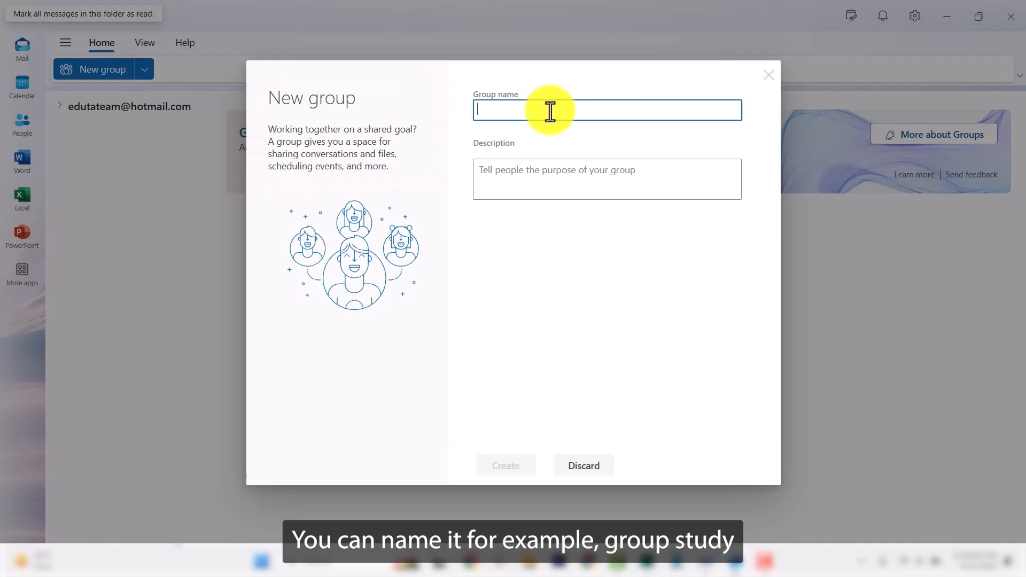
Create the group 'Group Study' with description 'This a group for group study'.
text(Group )
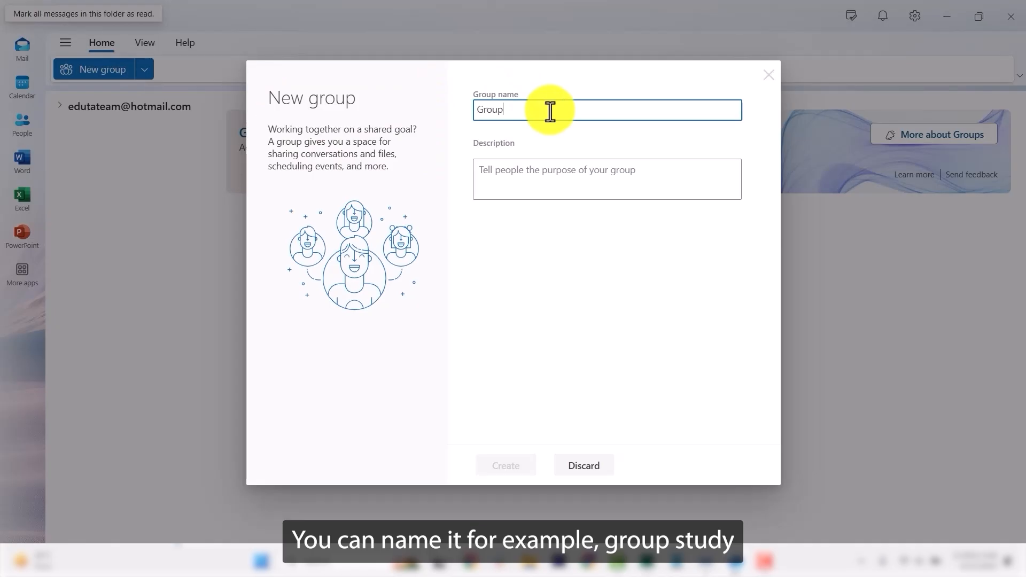
text(Study)
click(572, 176)
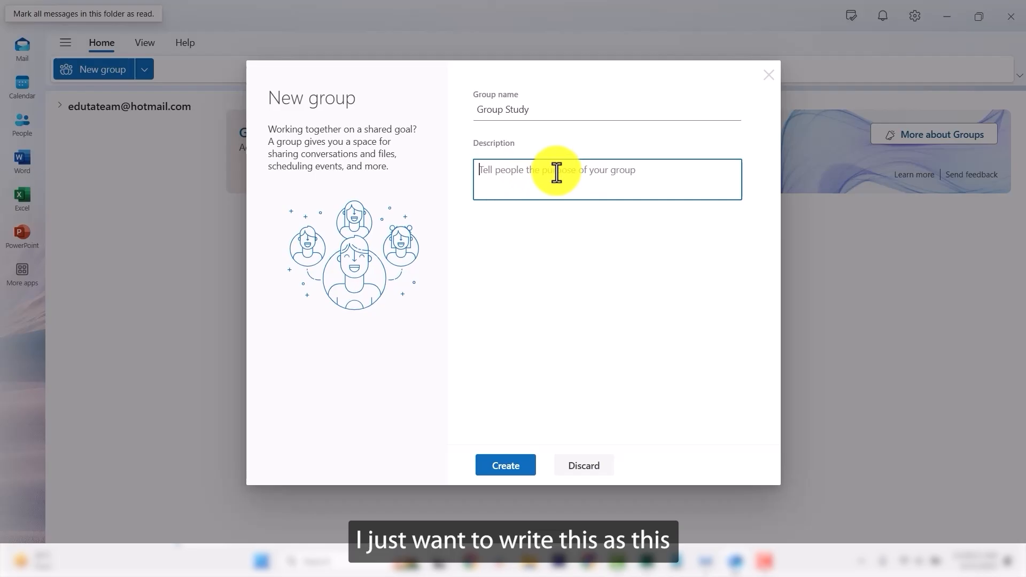
text(Thi)
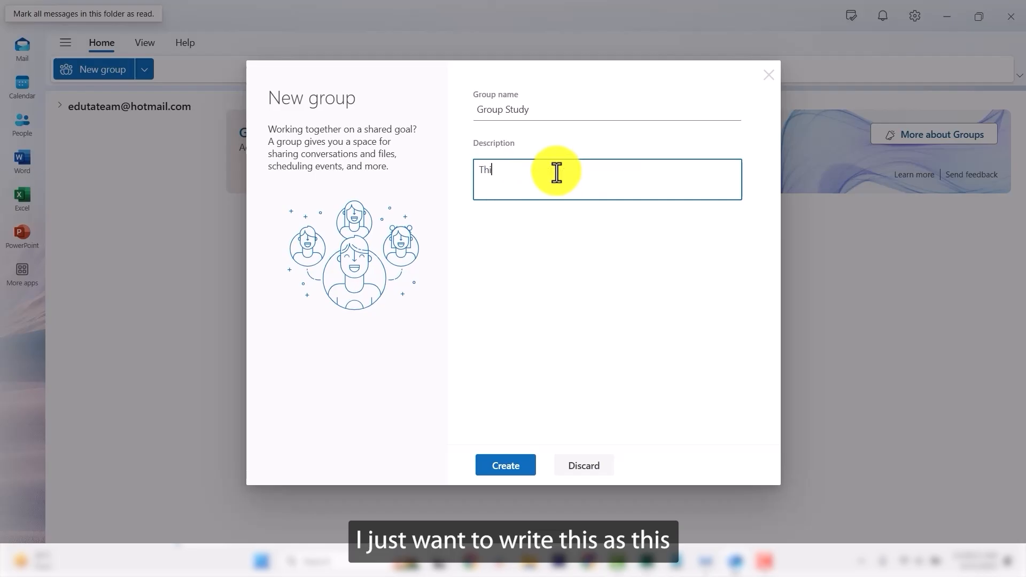
text(s a group for group study)
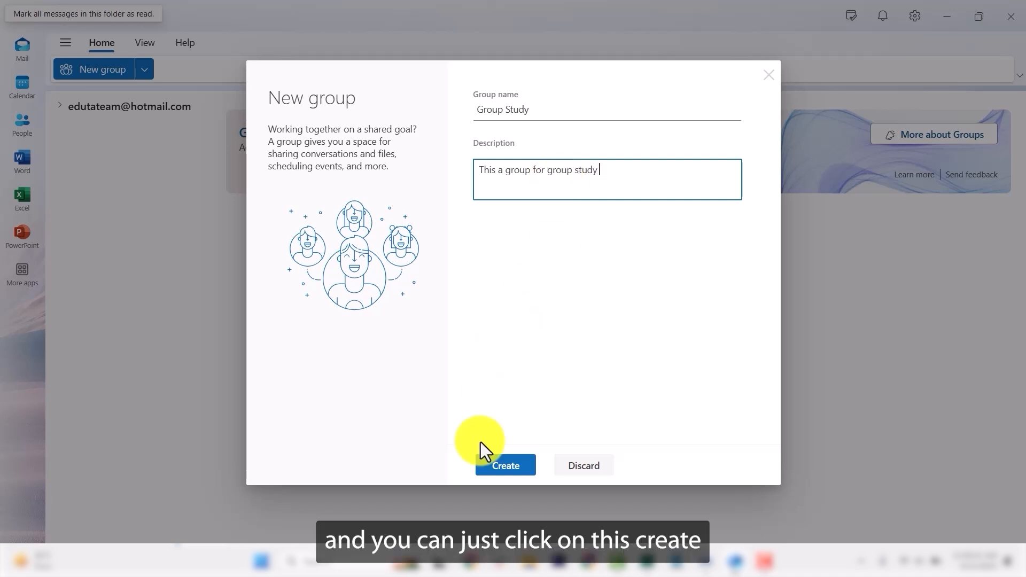
click(519, 466)
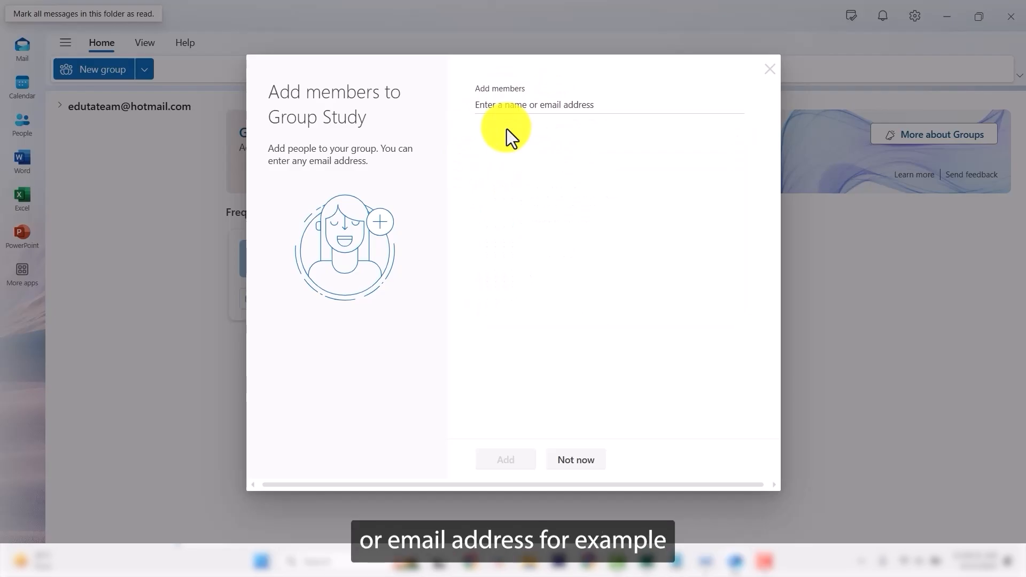
Choose Pexels from the suggestions and add it to Group Study.
click(506, 127)
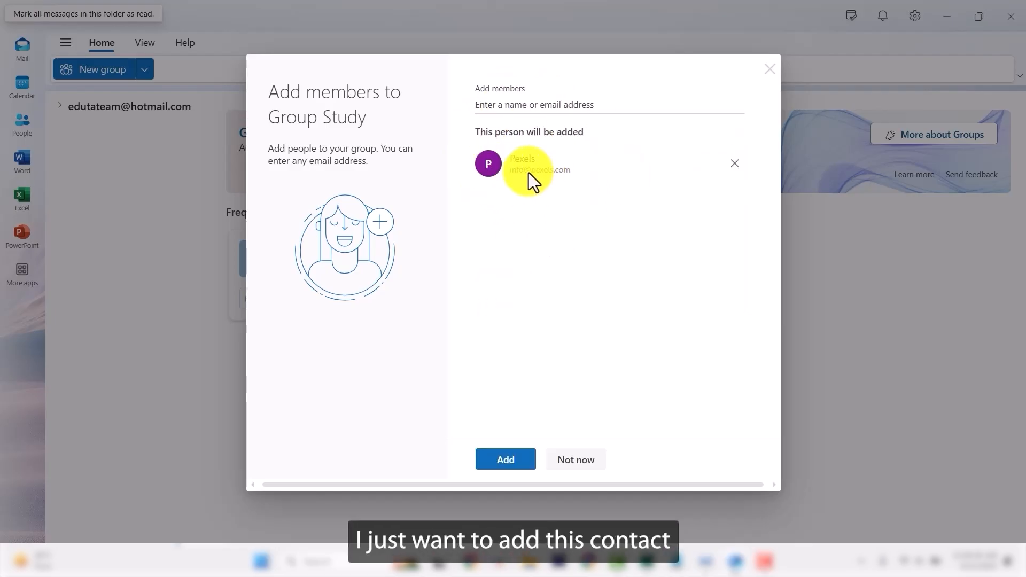
click(521, 460)
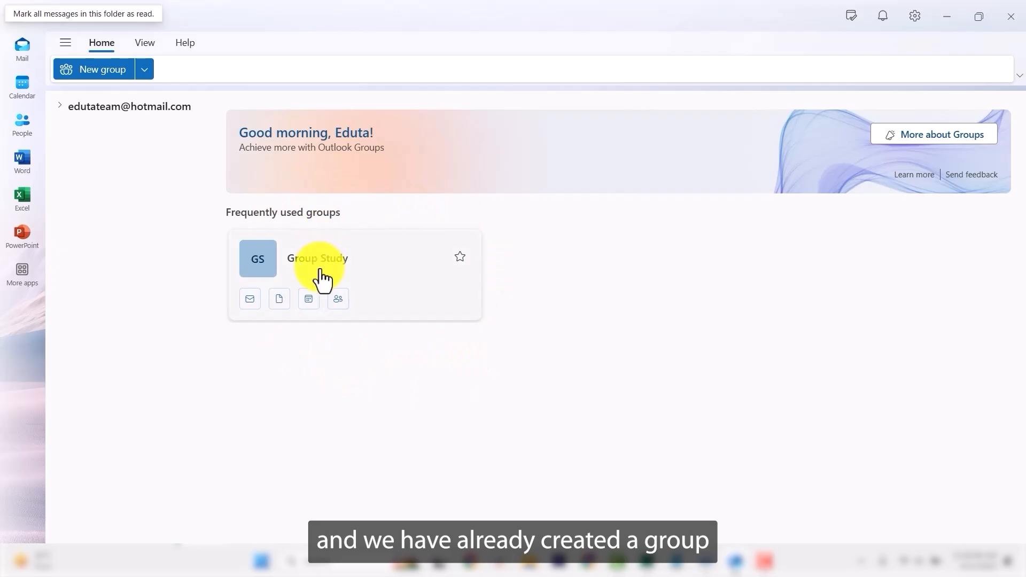
Show the member list of the Group Study group.
mouse_move(319, 262)
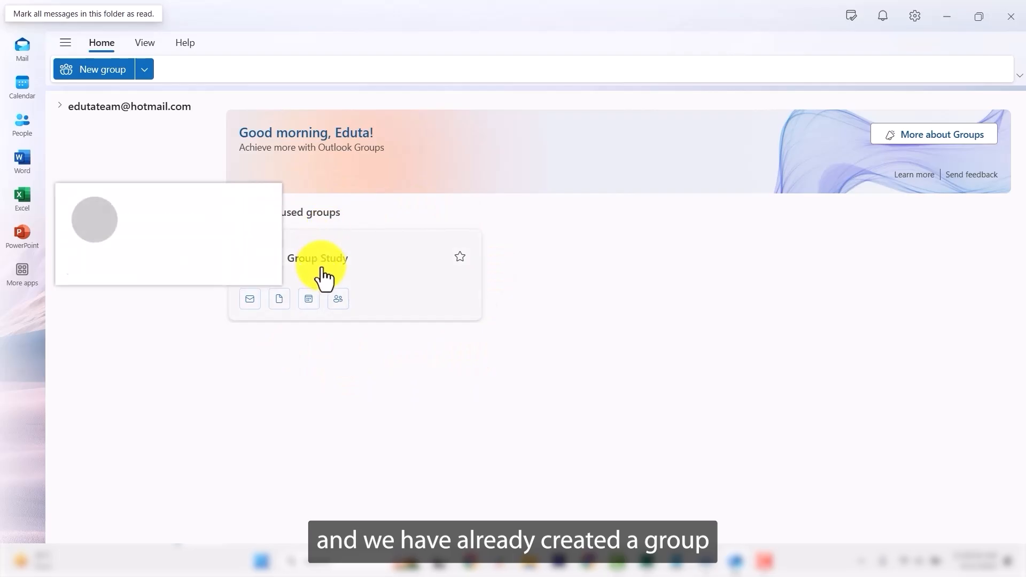
click(338, 301)
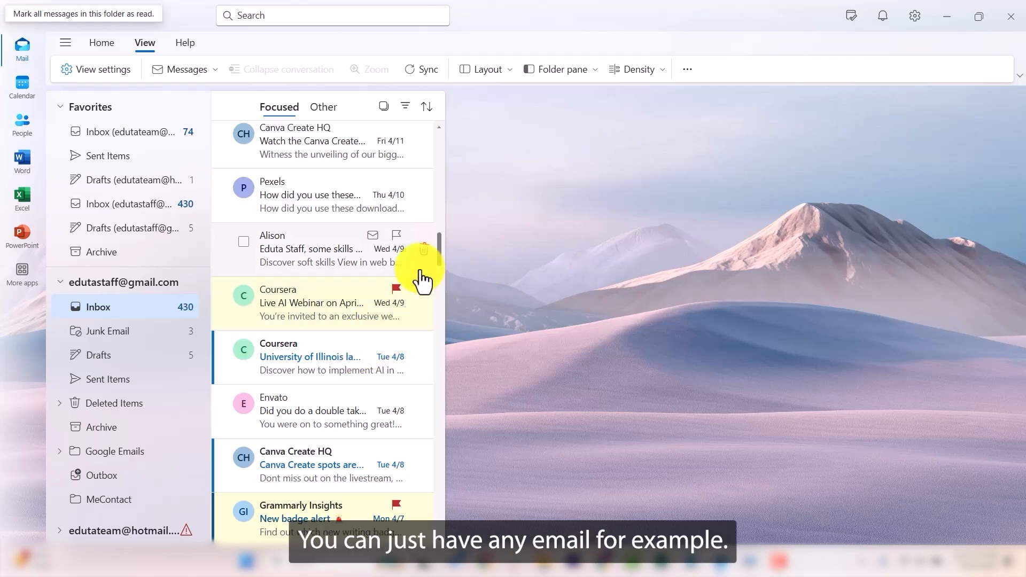
Open the Coursera 'Live AI Webinar on April 24' message and copy its invitation text.
click(313, 301)
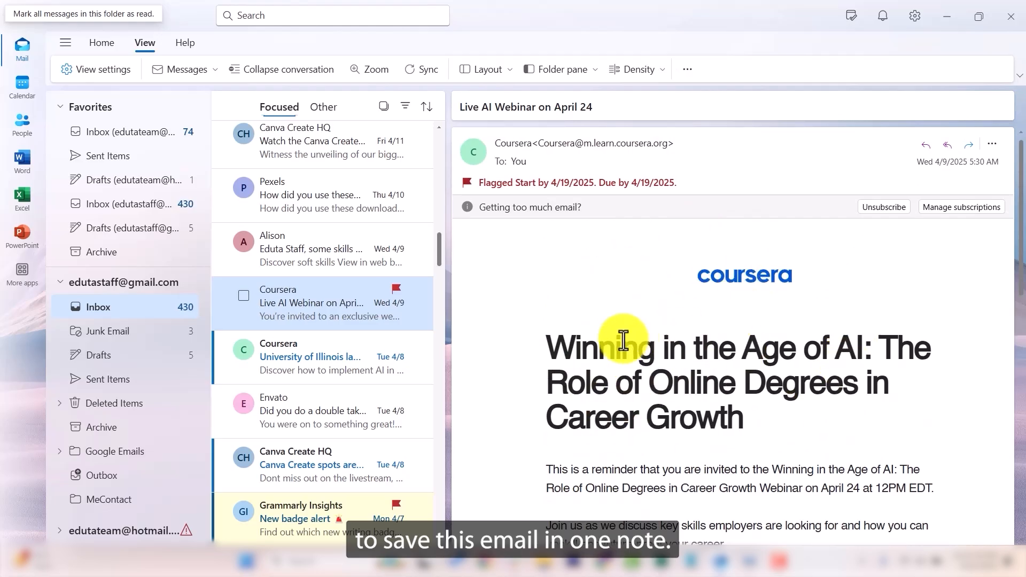
drag(544, 348, 726, 308)
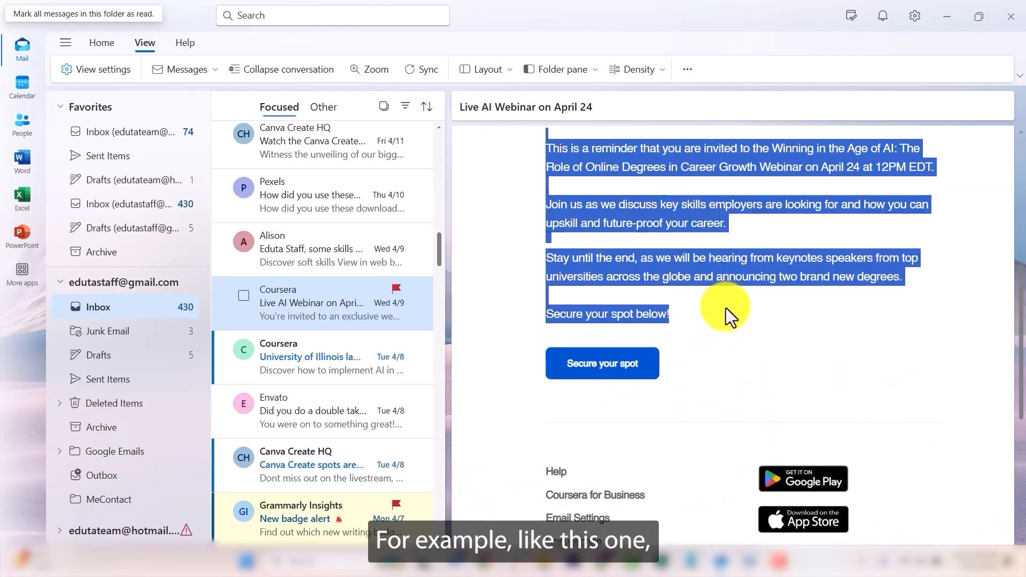
right_click(657, 262)
click(609, 271)
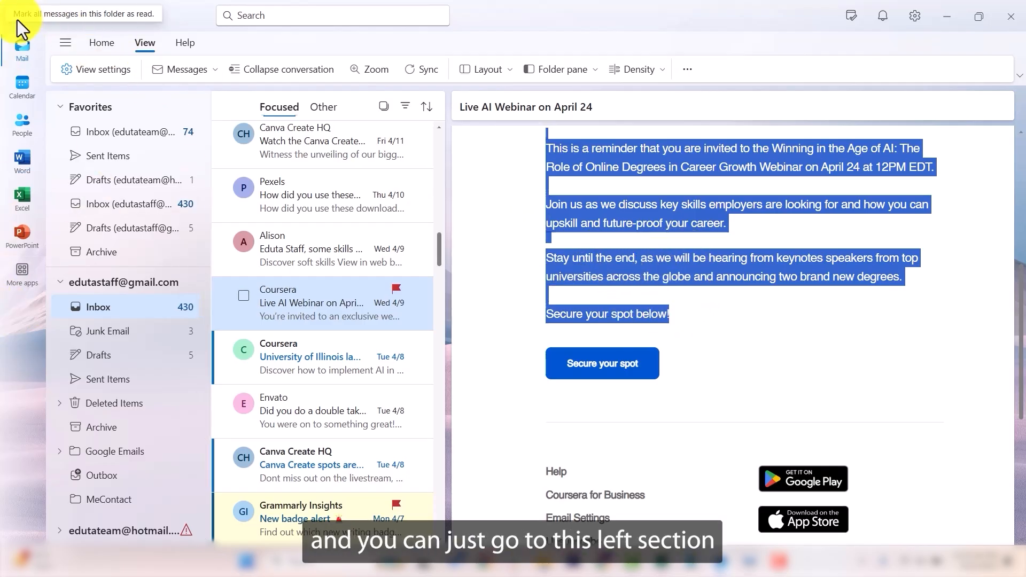
Launch OneNote for the web from Outlook's More apps panel.
click(22, 282)
click(12, 309)
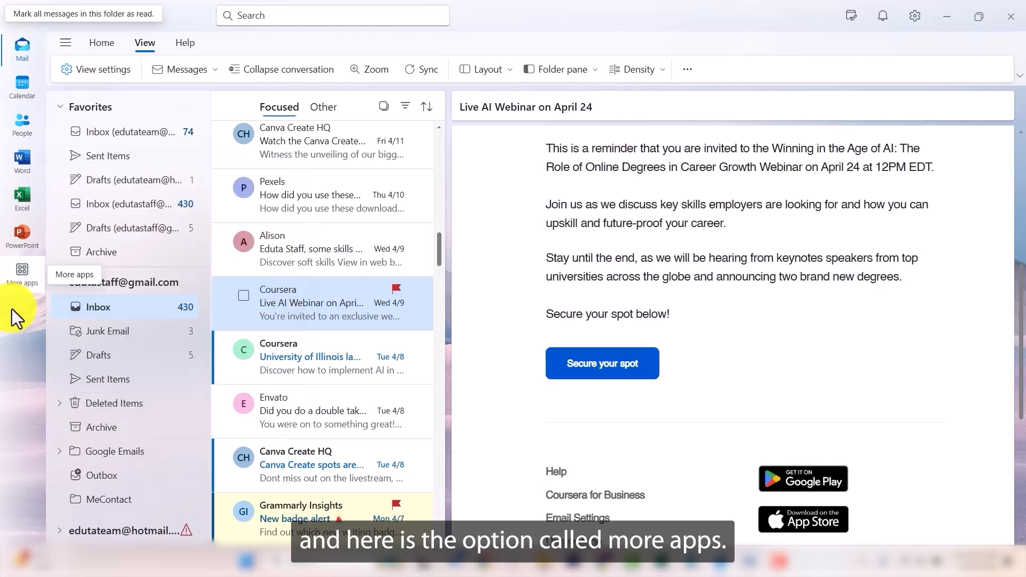
click(22, 283)
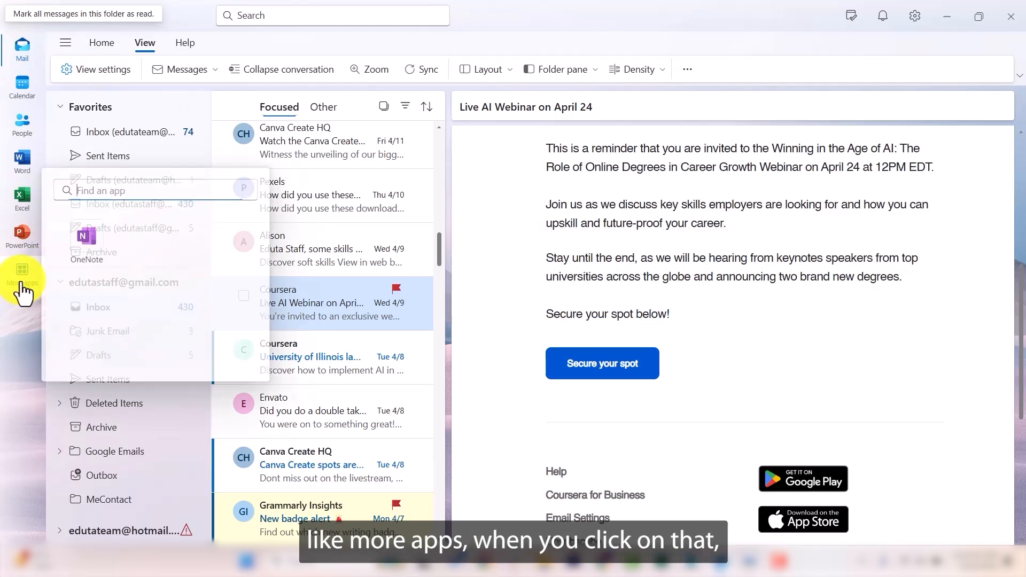
click(91, 254)
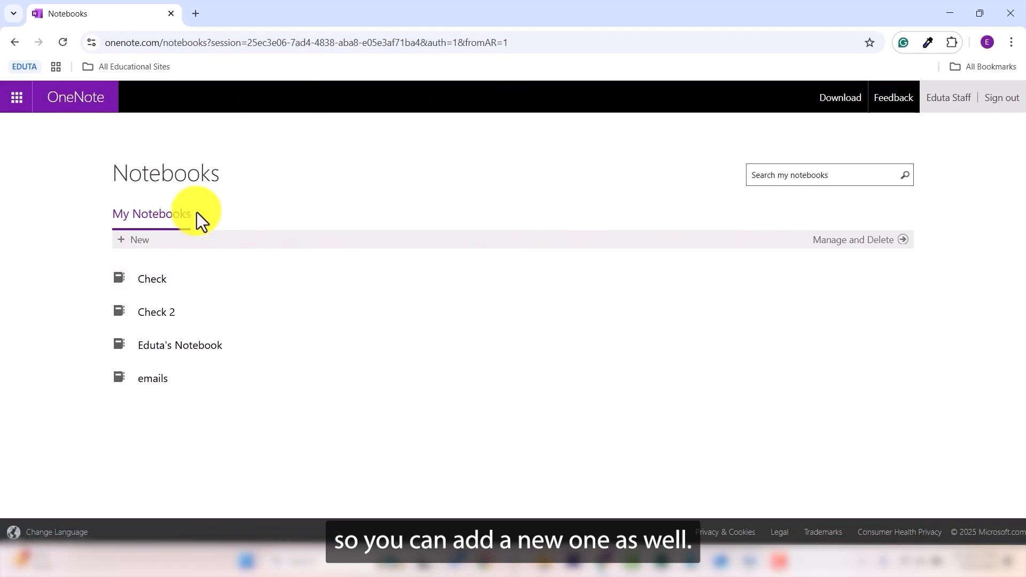
Create a new OneNote notebook named 'Important'.
click(129, 241)
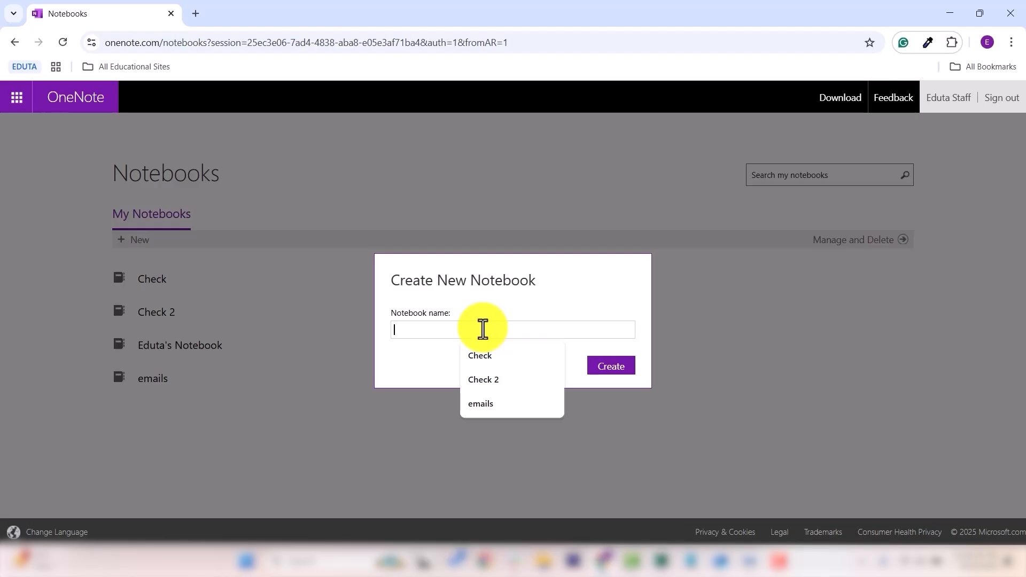
text(Important)
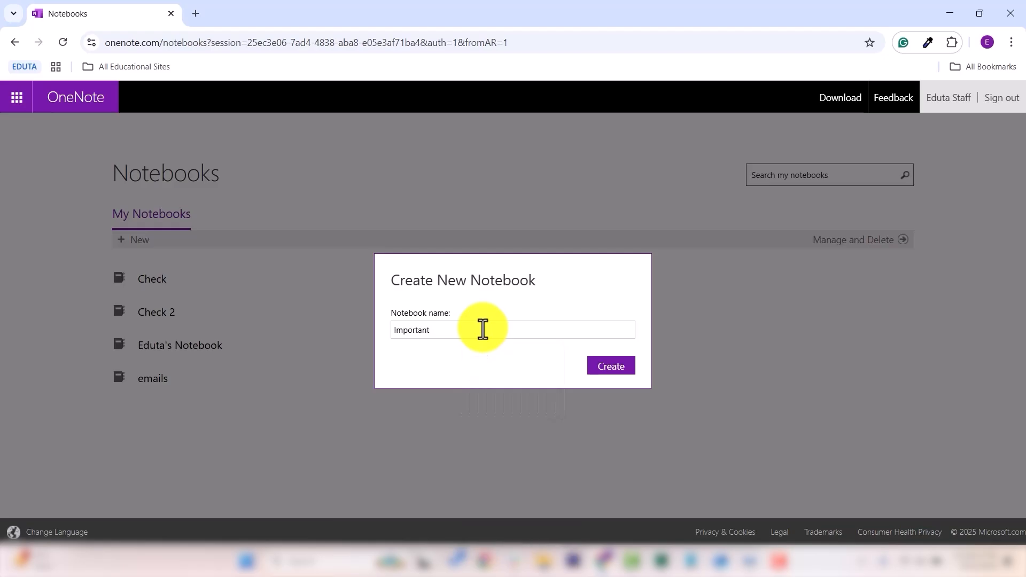
click(611, 367)
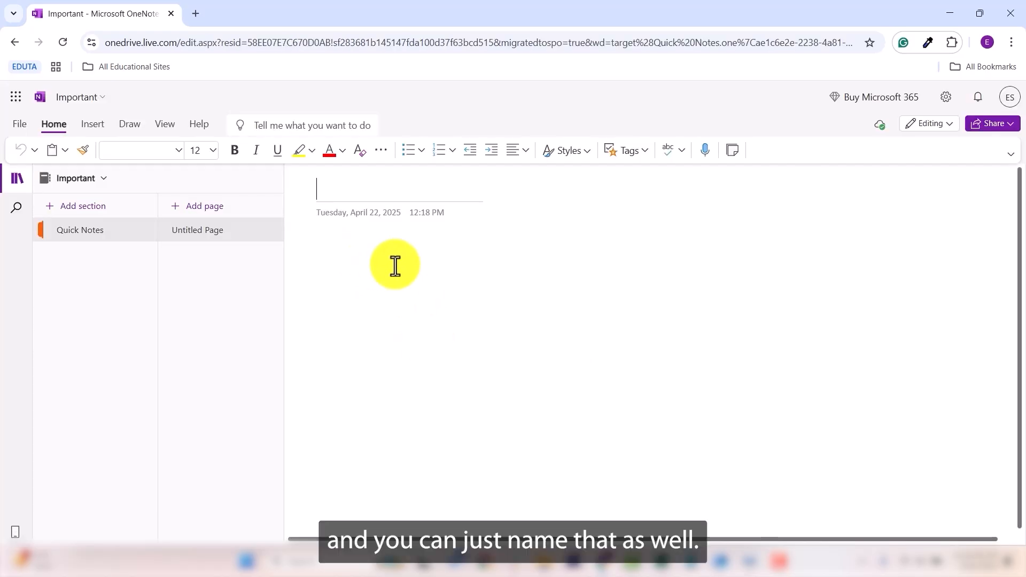
Title the page 'Important Email' and paste the copied Coursera webinar text into its body.
text(Impo)
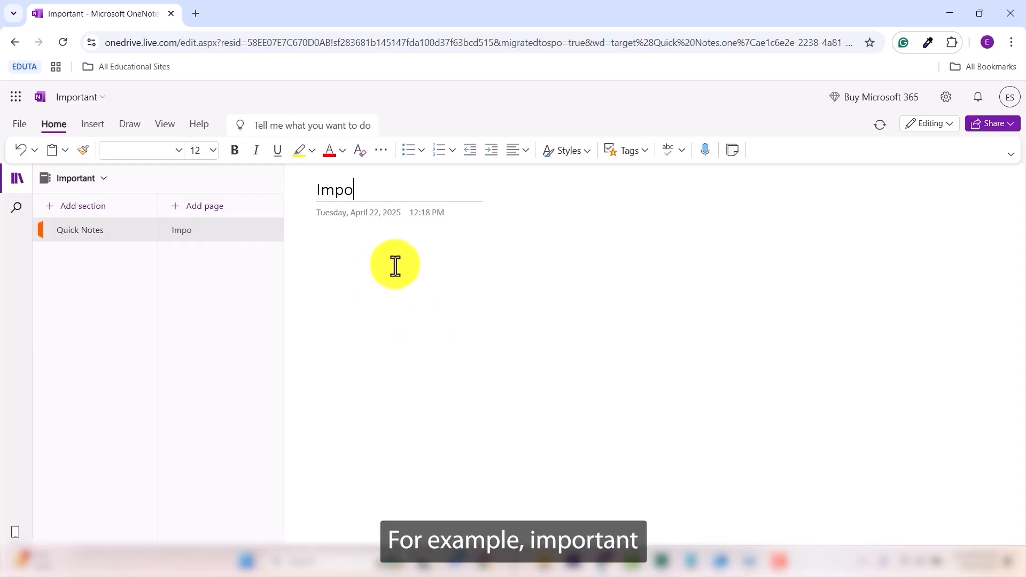
text(rtant Email)
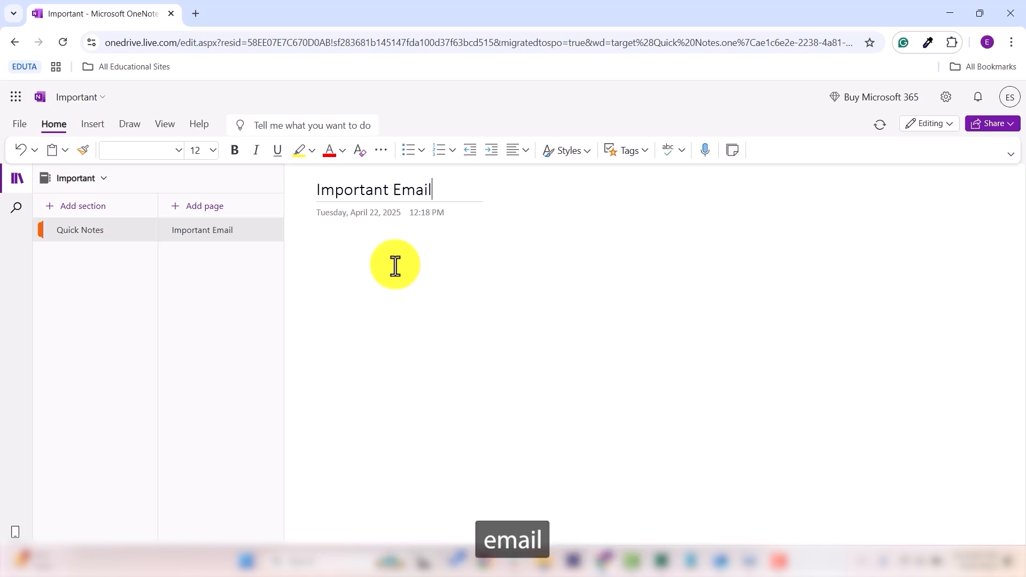
click(362, 252)
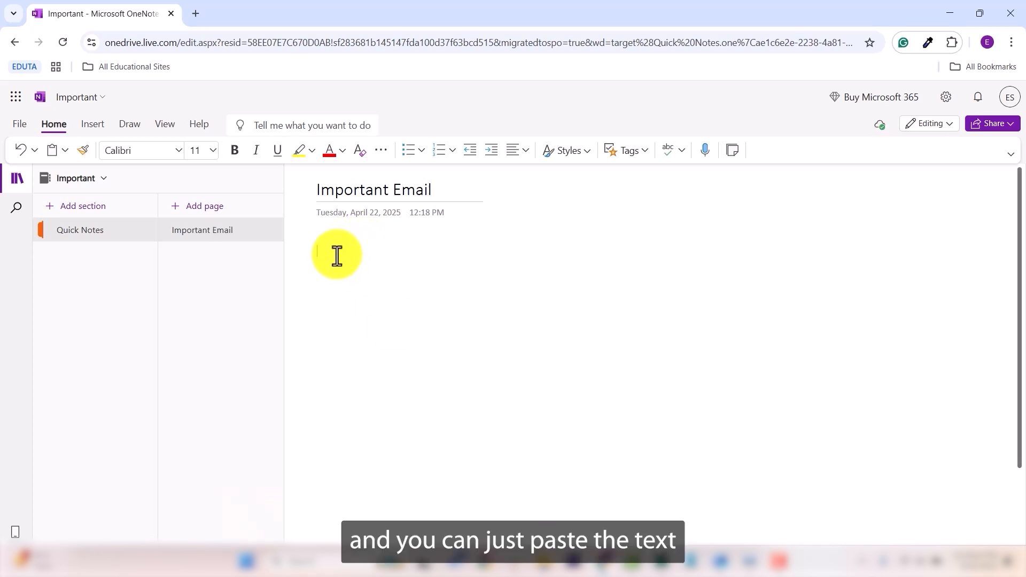
key(ctrl+v)
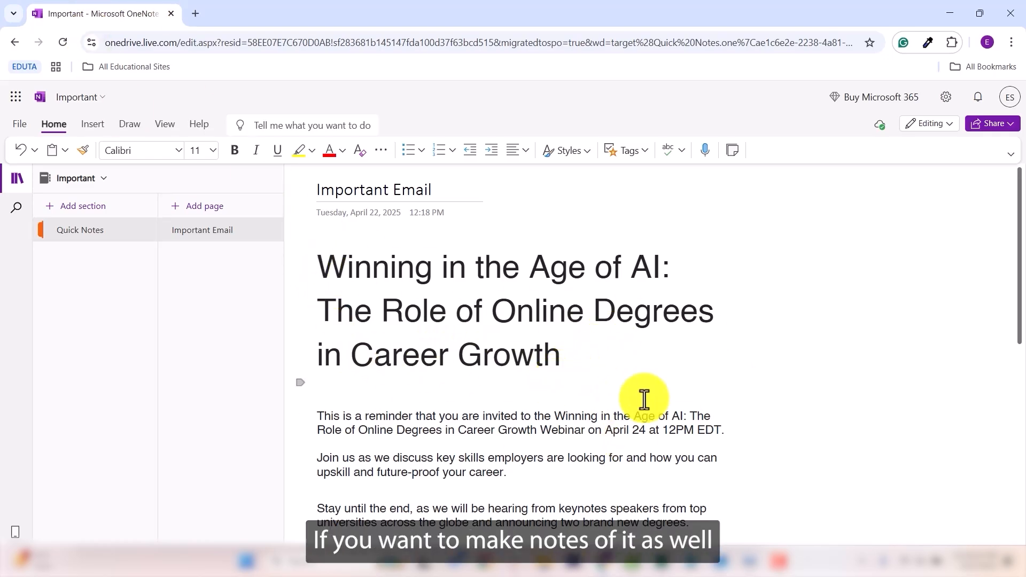
scroll(623, 419, down, 4)
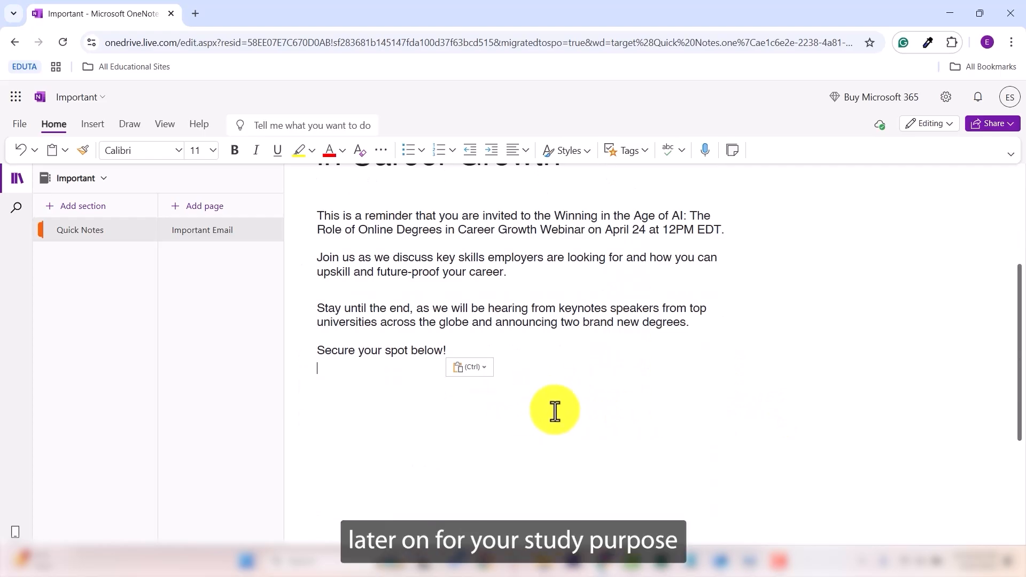
scroll(534, 355, up, 4)
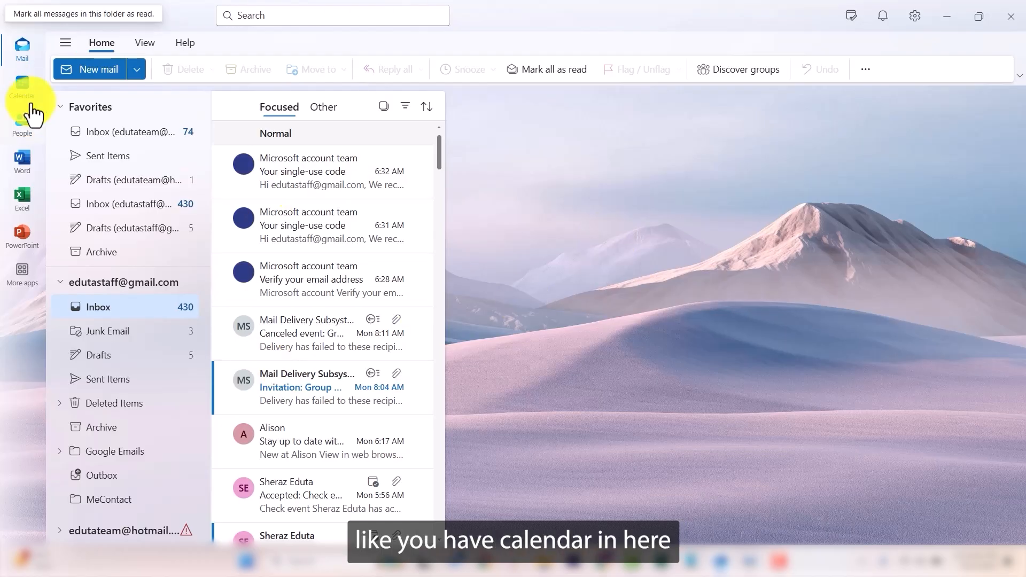
Switch to the April 2025 calendar and open the Class meeting event on the 19th.
click(22, 88)
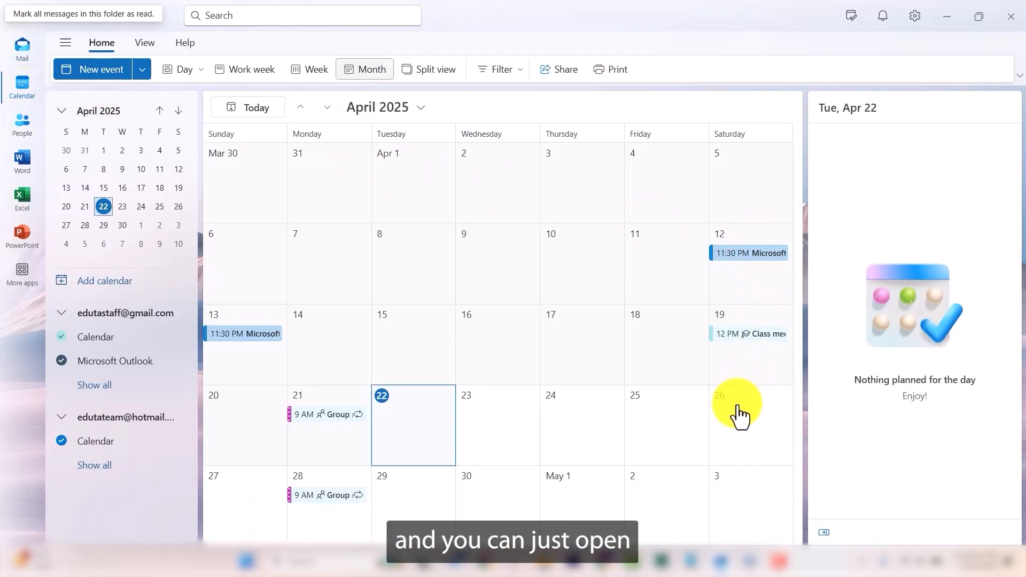
click(748, 335)
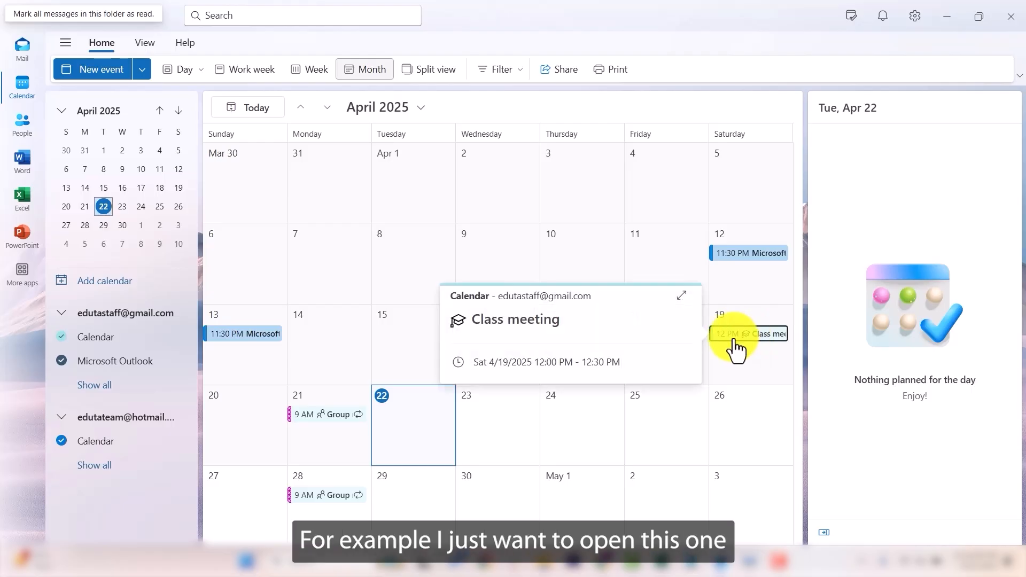
click(682, 302)
Place the cursor in the Class meeting notes, then minimize the event window.
click(247, 310)
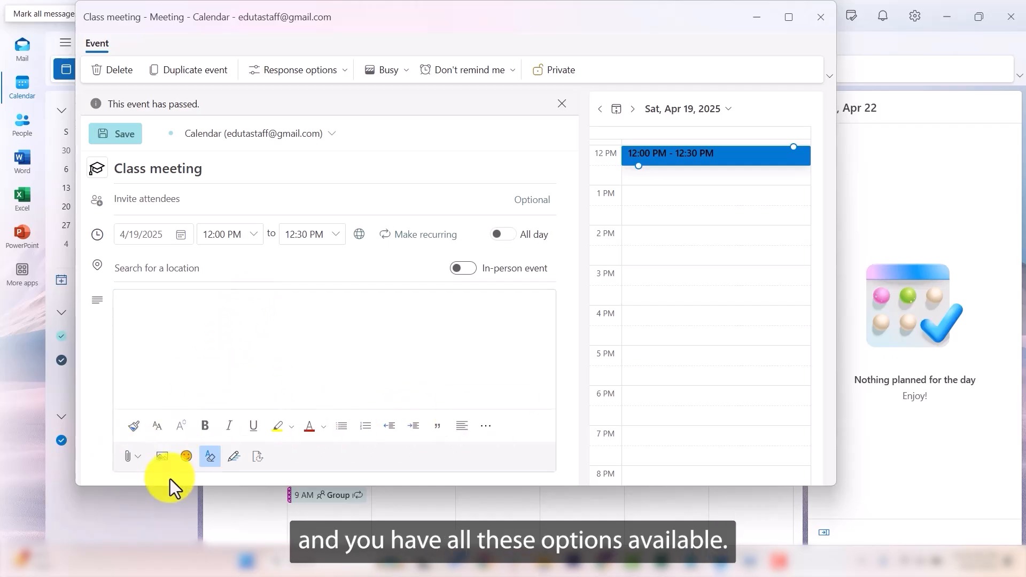
click(486, 425)
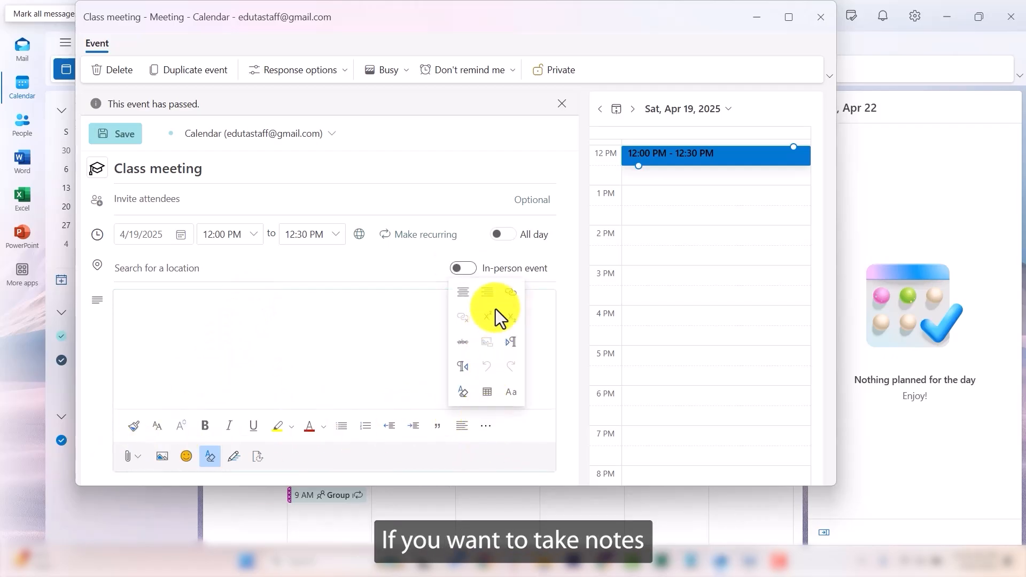
click(380, 343)
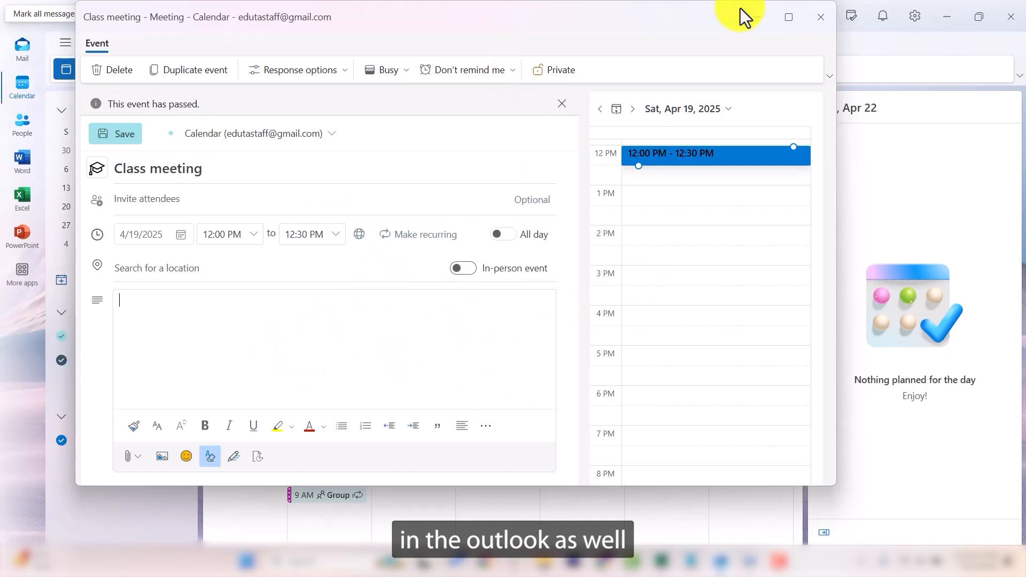
click(756, 17)
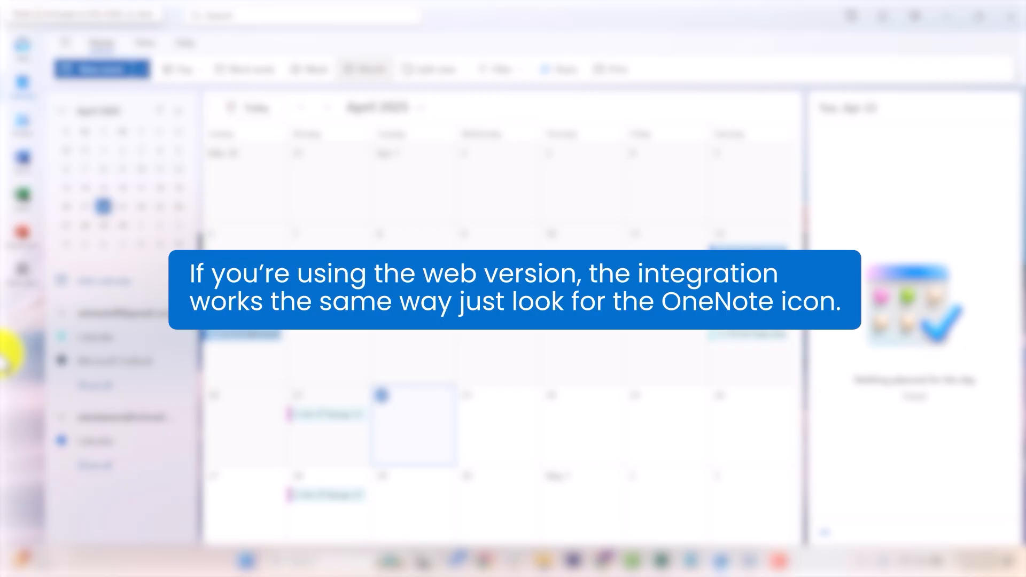
click(33, 293)
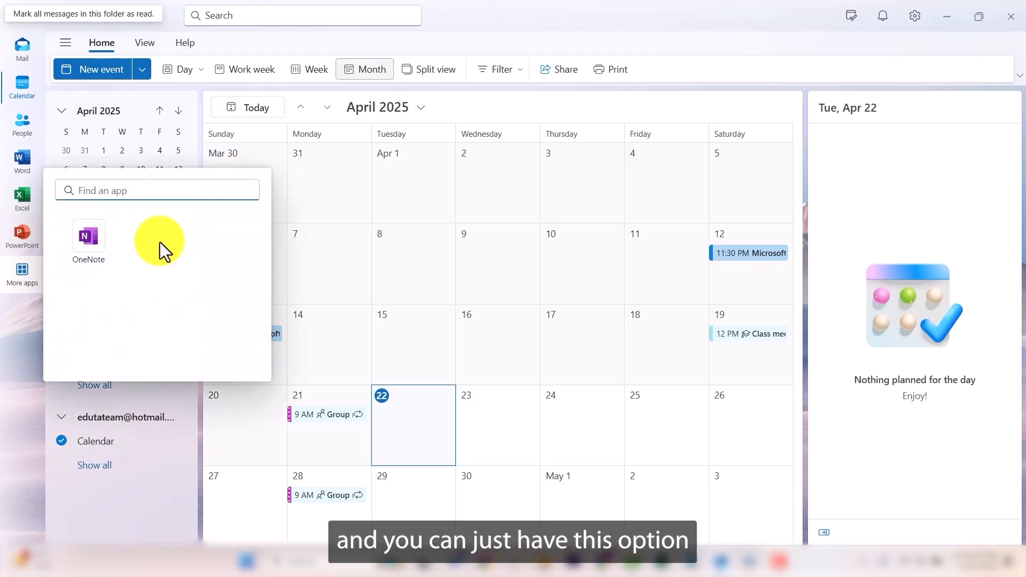
click(107, 270)
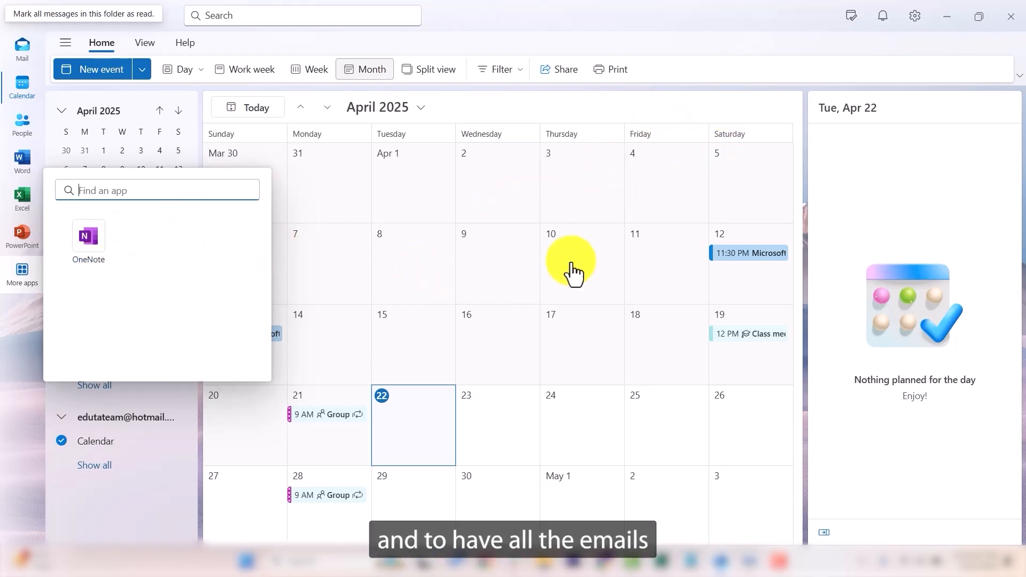
click(28, 405)
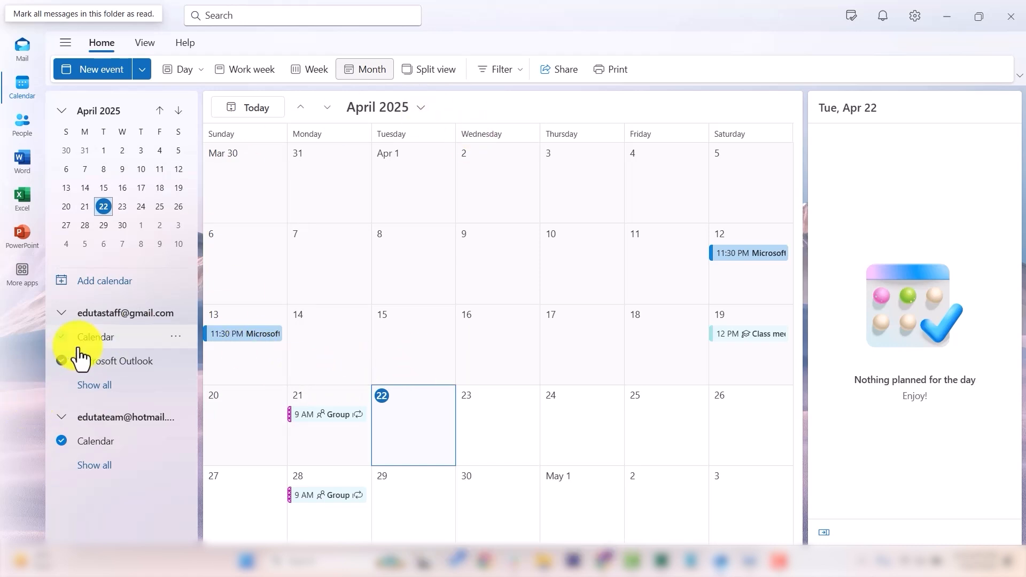